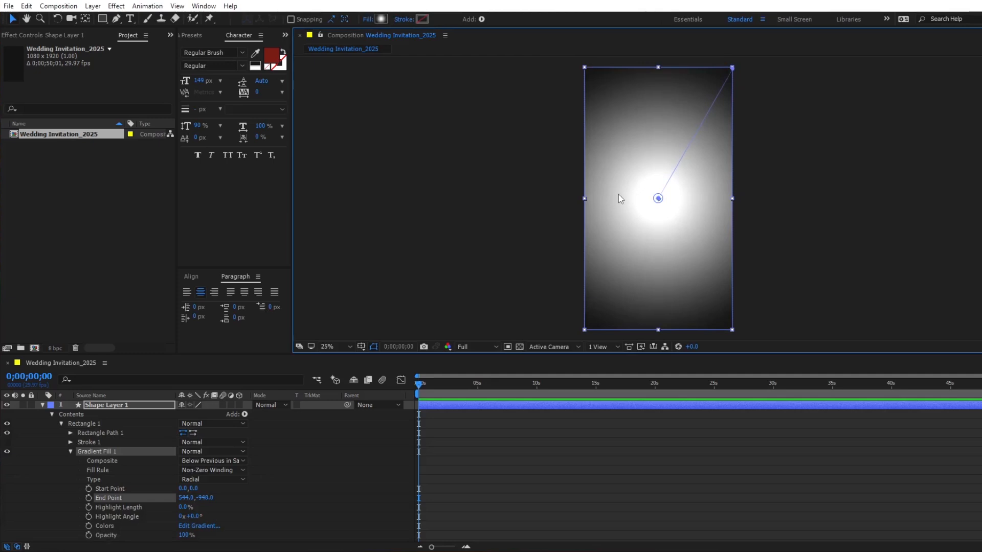
- Change the outer color stop of Shape Layer 1's radial gradient fill to teal green 0CC6A1
{"action": "left_click", "coordinate": [43, 405]}
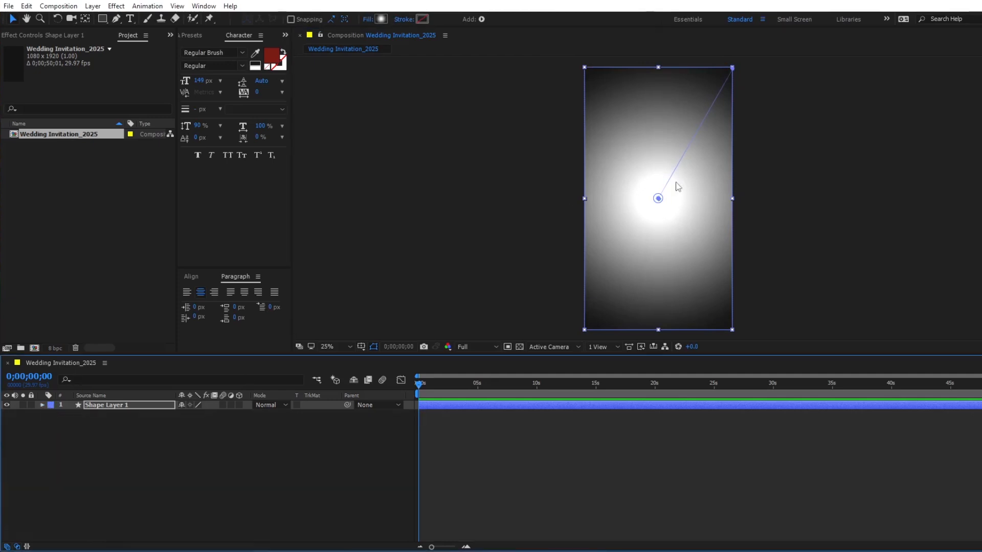
{"action": "left_click", "coordinate": [380, 19]}
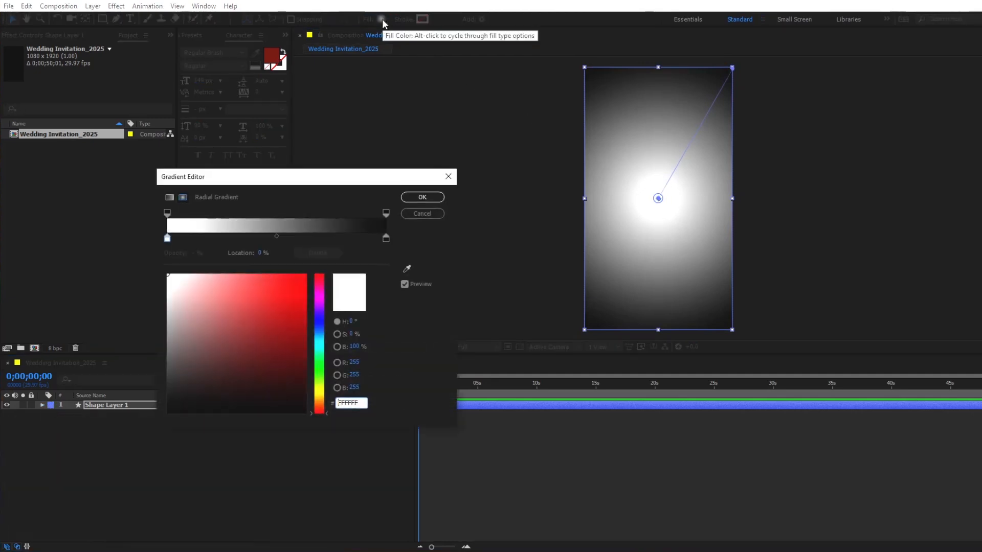
{"action": "left_click", "coordinate": [167, 238]}
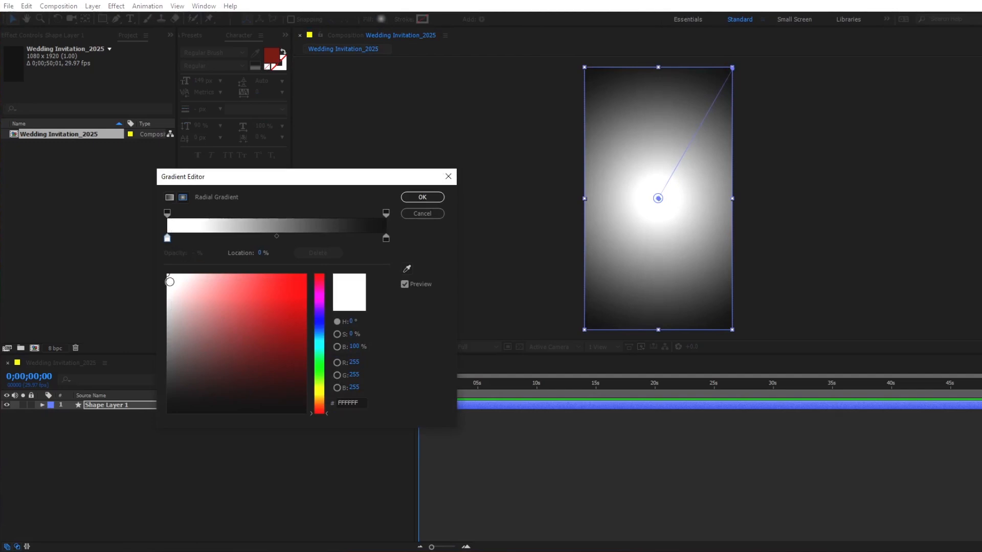
{"action": "left_click", "coordinate": [386, 239]}
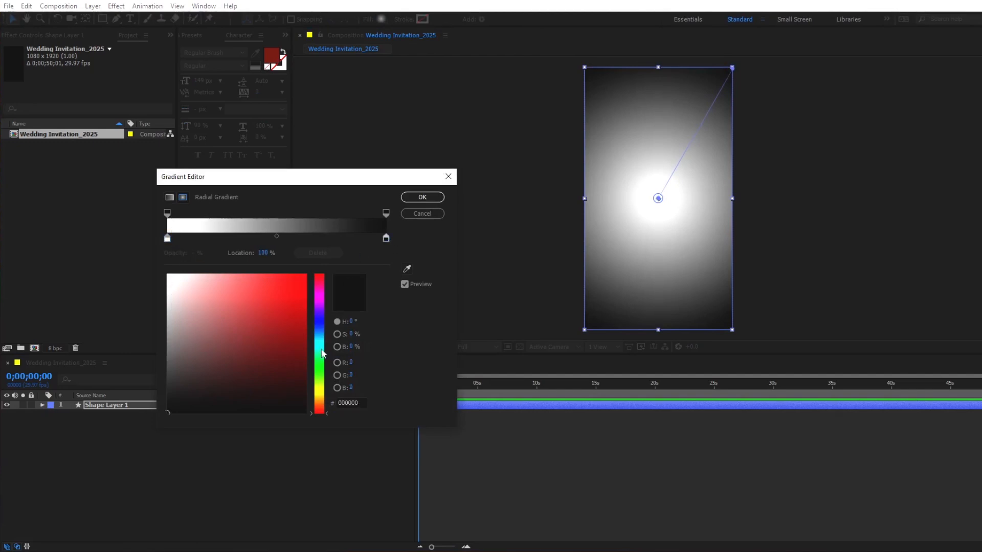
{"action": "left_click", "coordinate": [321, 348]}
{"action": "left_click", "coordinate": [297, 294]}
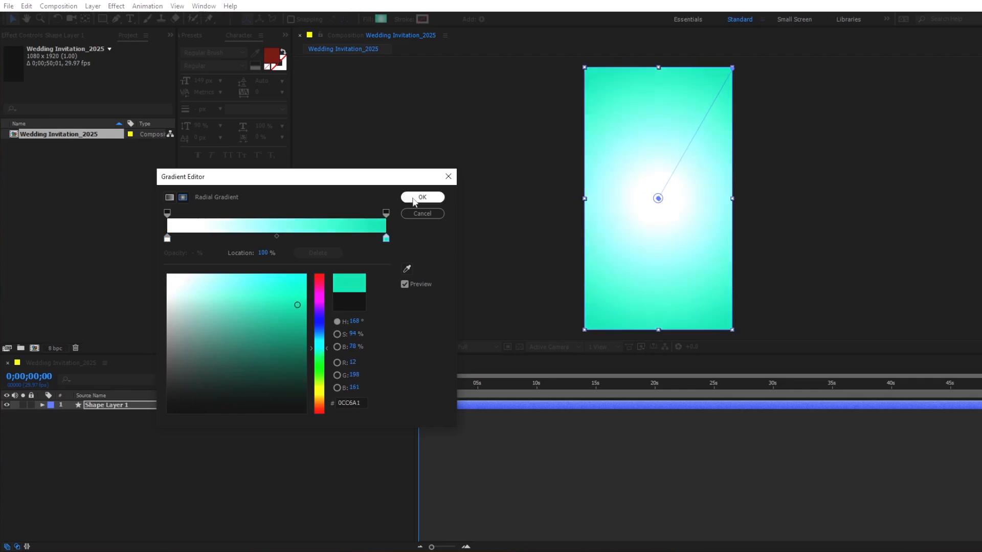
{"action": "left_click", "coordinate": [422, 197]}
- Import all files from the Desktop Footage folder into the project
{"action": "key", "text": "ctrl+i"}
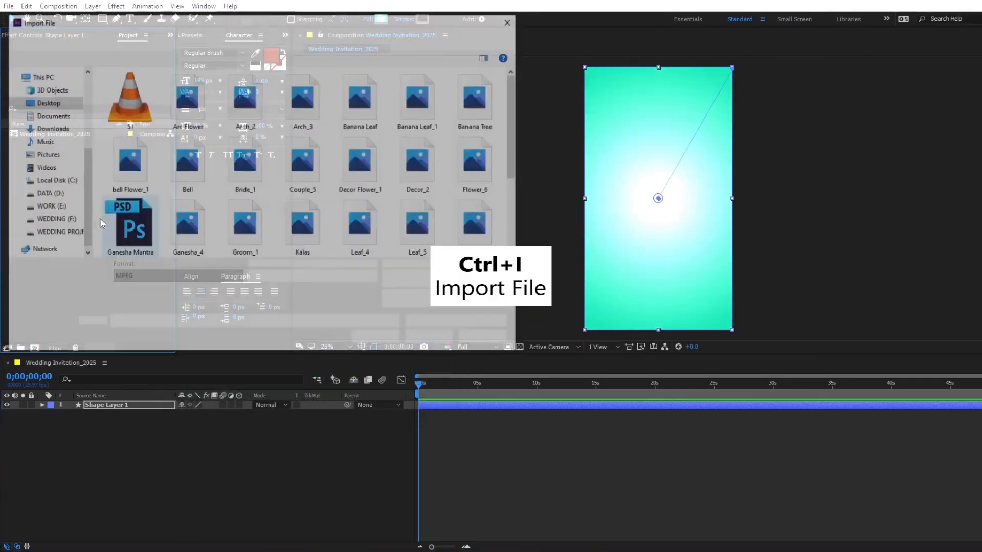
{"action": "key", "text": "ctrl+a"}
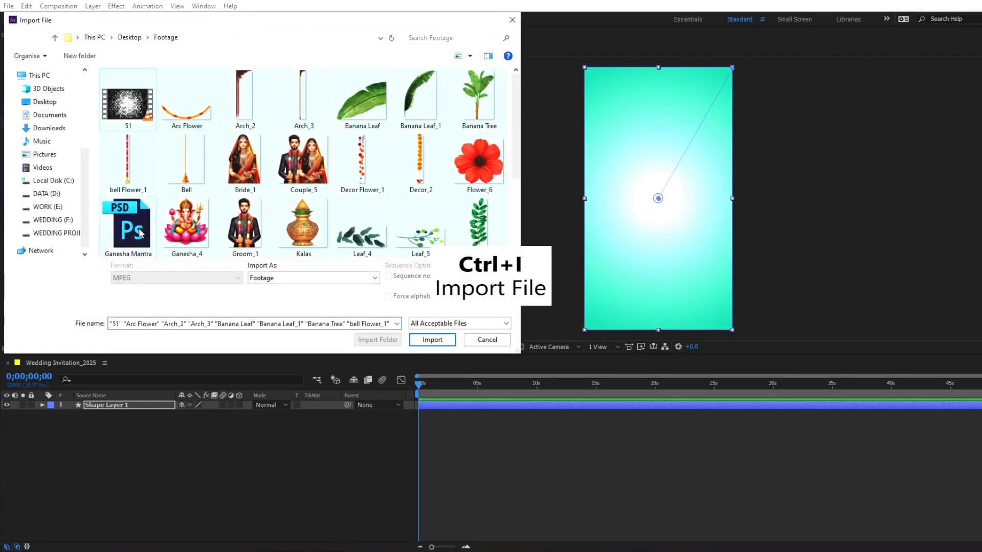
{"action": "scroll", "coordinate": [263, 194], "scroll_direction": "down", "scroll_amount": 3}
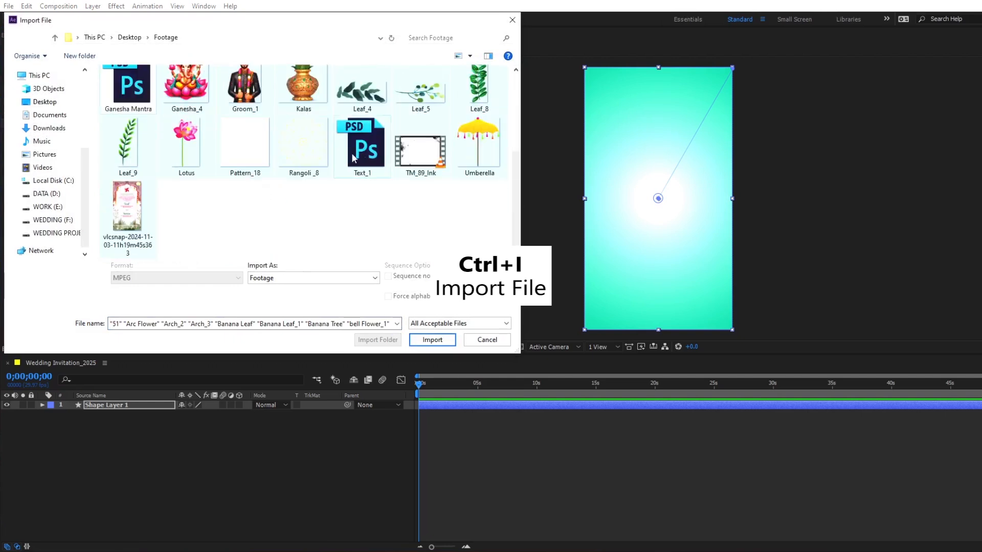
{"action": "key", "text": "Return"}
{"action": "left_click", "coordinate": [9, 137]}
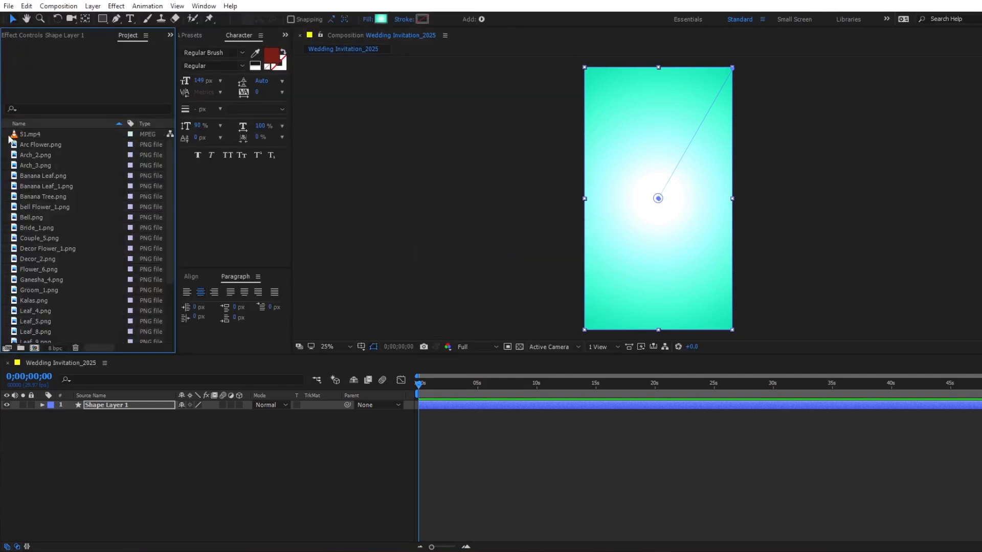
- Add Pattern_18.png to the composition above Shape Layer 1 and set its scale to 80%
{"action": "scroll", "coordinate": [74, 238], "scroll_direction": "down", "scroll_amount": 3}
{"action": "left_click_drag", "start_coordinate": [38, 278], "coordinate": [88, 407]}
{"action": "key", "text": "s"}
{"action": "left_click", "coordinate": [196, 414]}
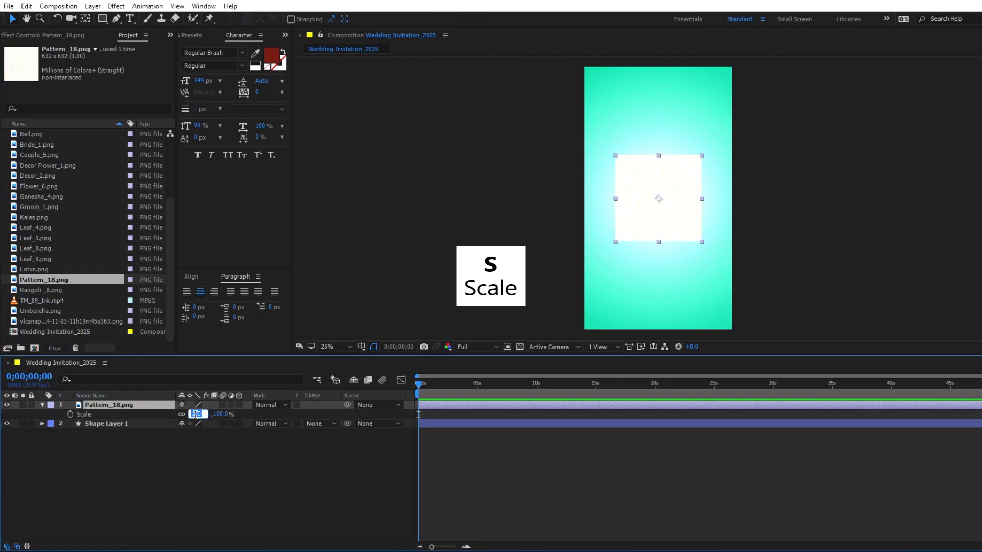
{"action": "type", "text": "80"}
{"action": "key", "text": "Return"}
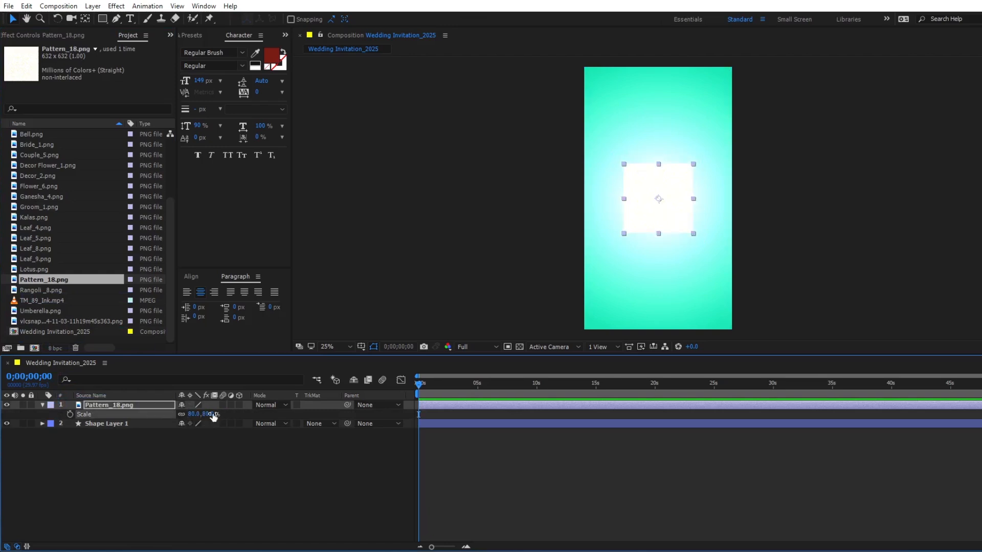
- Apply the Motion Tile effect to Pattern_18.png with Output Width 230 and Output Height 420
{"action": "left_click", "coordinate": [195, 35]}
{"action": "left_click", "coordinate": [193, 50]}
{"action": "left_click_drag", "start_coordinate": [193, 50], "coordinate": [180, 50]}
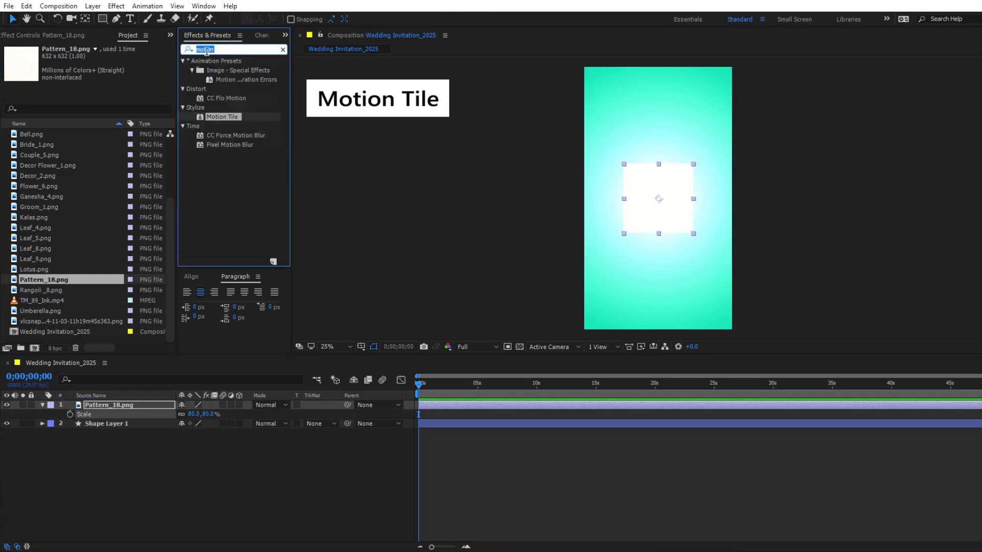
{"action": "left_click_drag", "start_coordinate": [222, 116], "coordinate": [643, 193]}
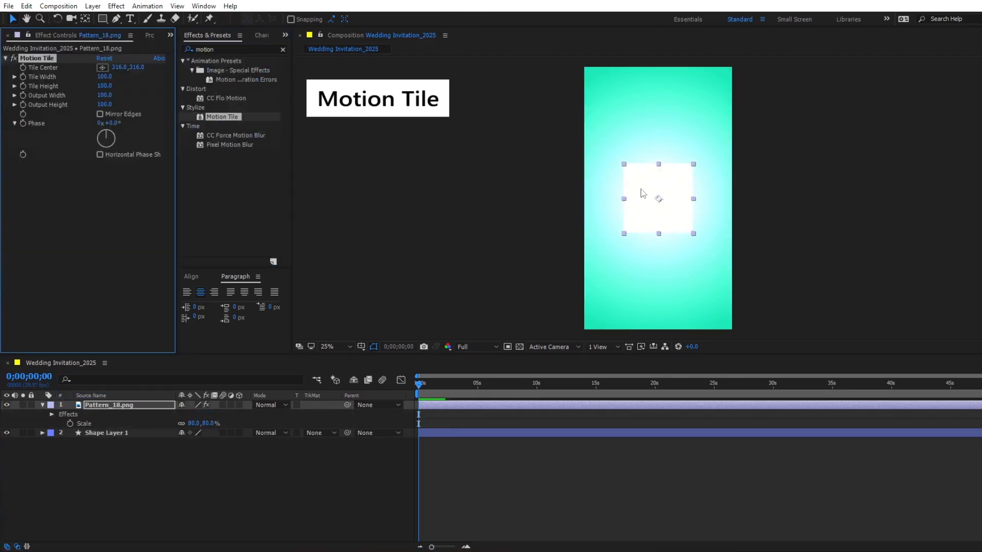
{"action": "left_click_drag", "start_coordinate": [104, 95], "coordinate": [126, 106]}
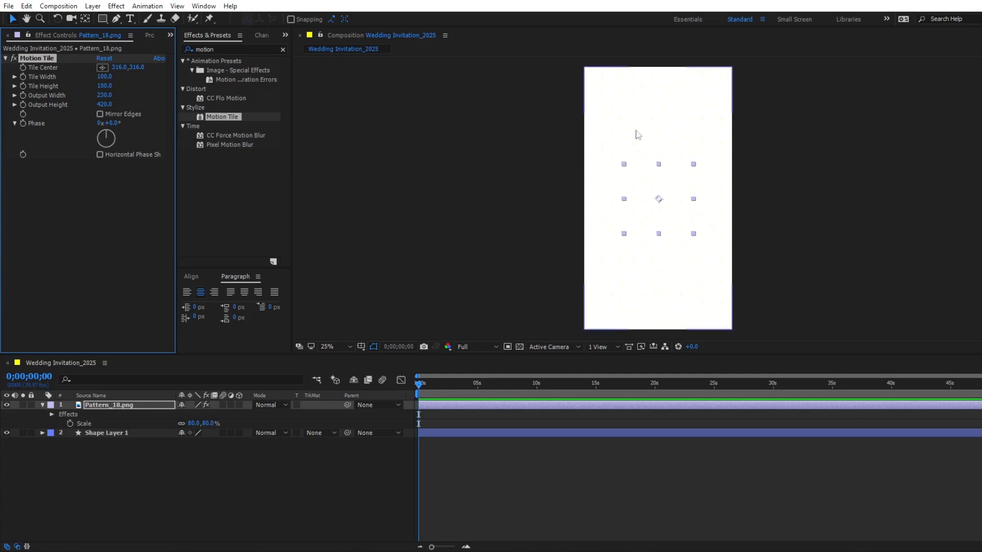
- Set the Pattern_18.png layer's blending mode to Soft Light, then collapse and deselect the layer
{"action": "left_click", "coordinate": [269, 406]}
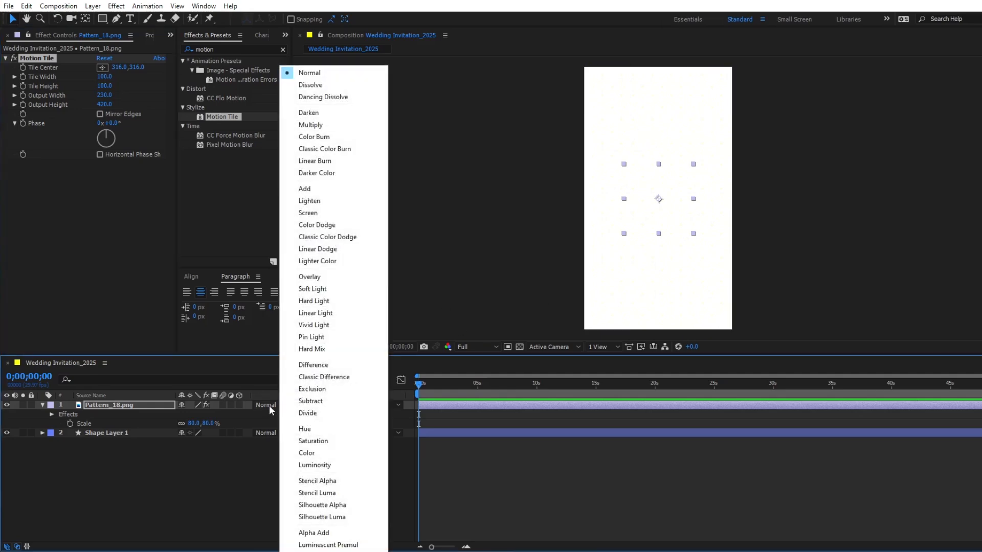
{"action": "left_click", "coordinate": [318, 292]}
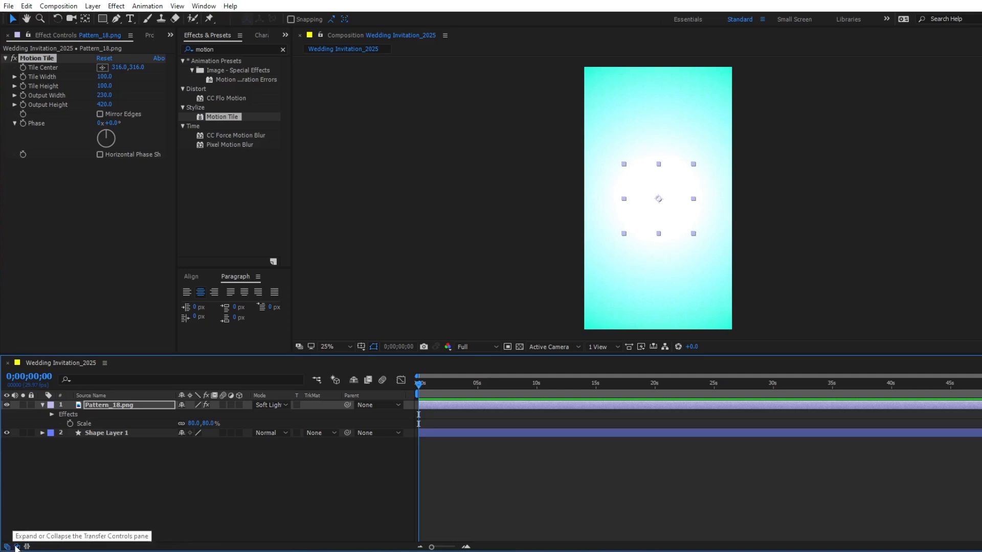
{"action": "left_click", "coordinate": [43, 404]}
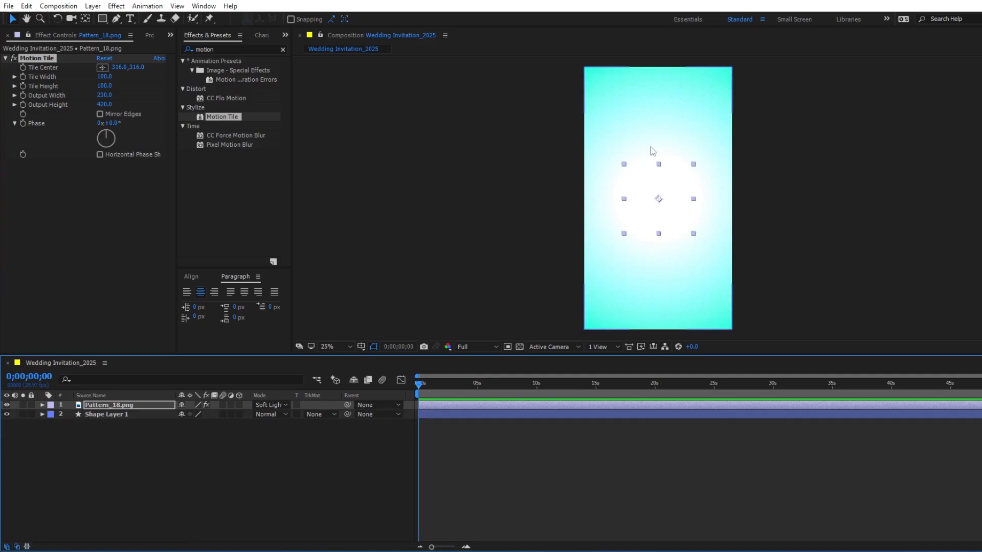
{"action": "left_click", "coordinate": [552, 465]}
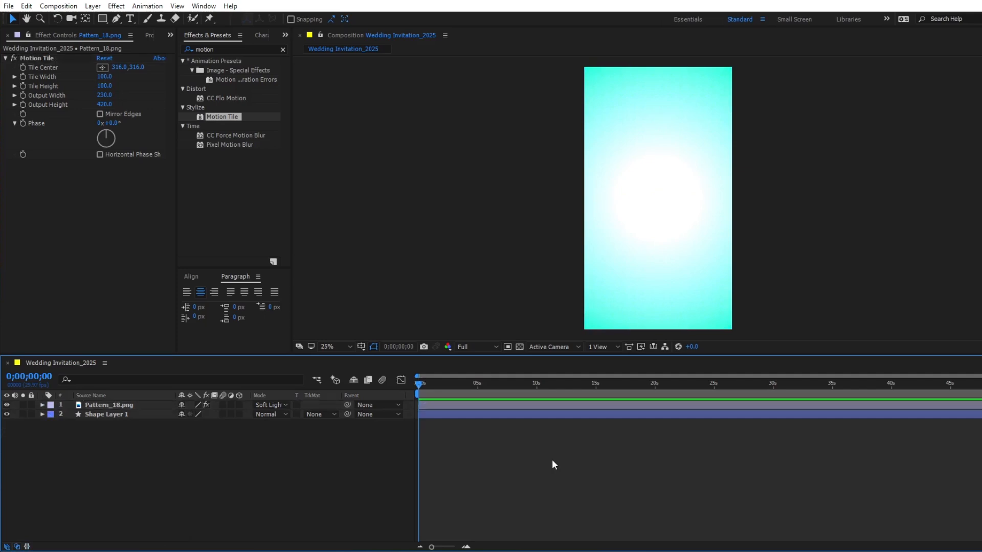
- Create a text layer reading "Wedding Invitation" on two lines in the composition
{"action": "left_click", "coordinate": [131, 18]}
{"action": "left_click", "coordinate": [639, 188]}
{"action": "type", "text": "Wedding"}
{"action": "key", "text": "Return"}
{"action": "type", "text": "Invitation"}
{"action": "left_click", "coordinate": [614, 404]}
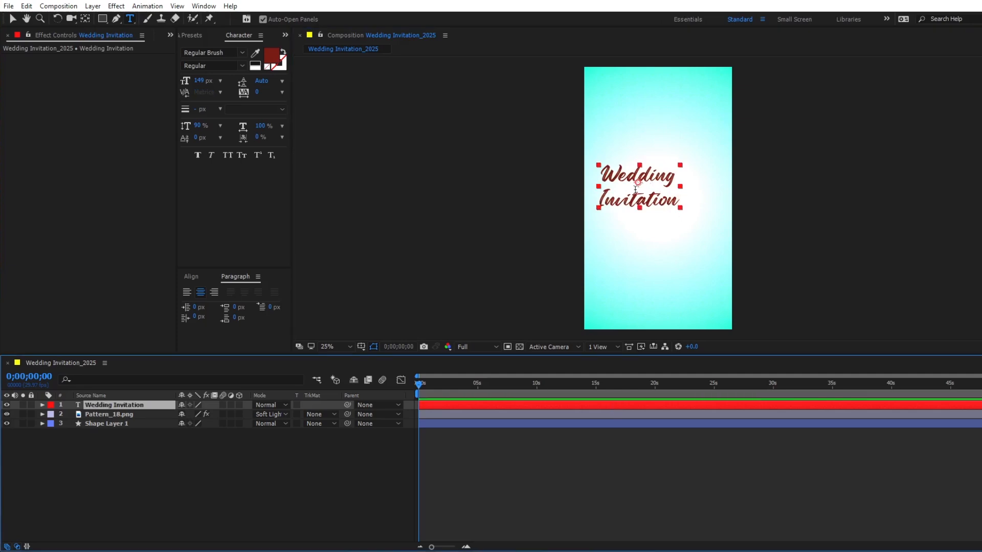
- Center the text layer's anchor point within its content and move the layer to the composition's center
{"action": "key", "text": "ctrl+alt+Home"}
{"action": "key", "text": "ctrl+alt+Home"}
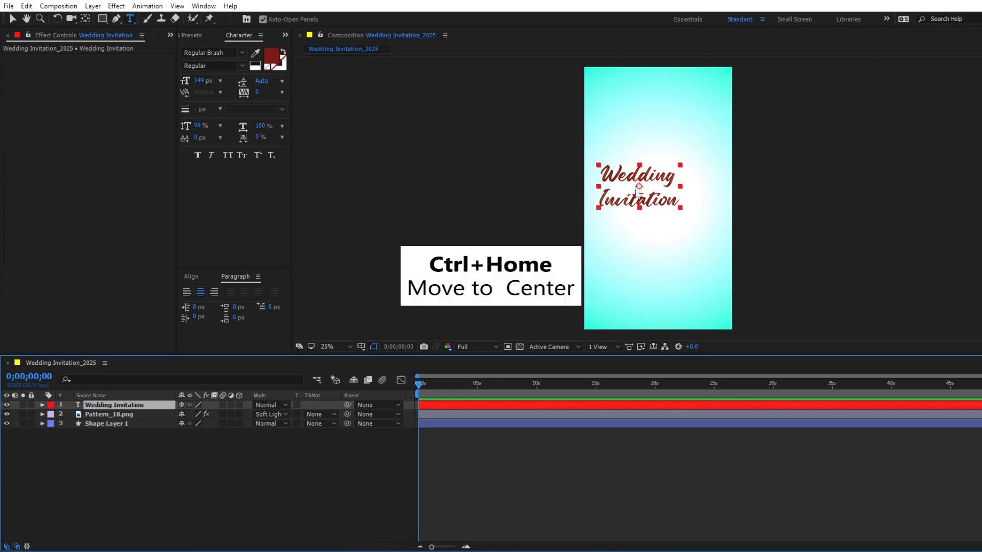
{"action": "key", "text": "ctrl+Home"}
{"action": "key", "text": "v"}
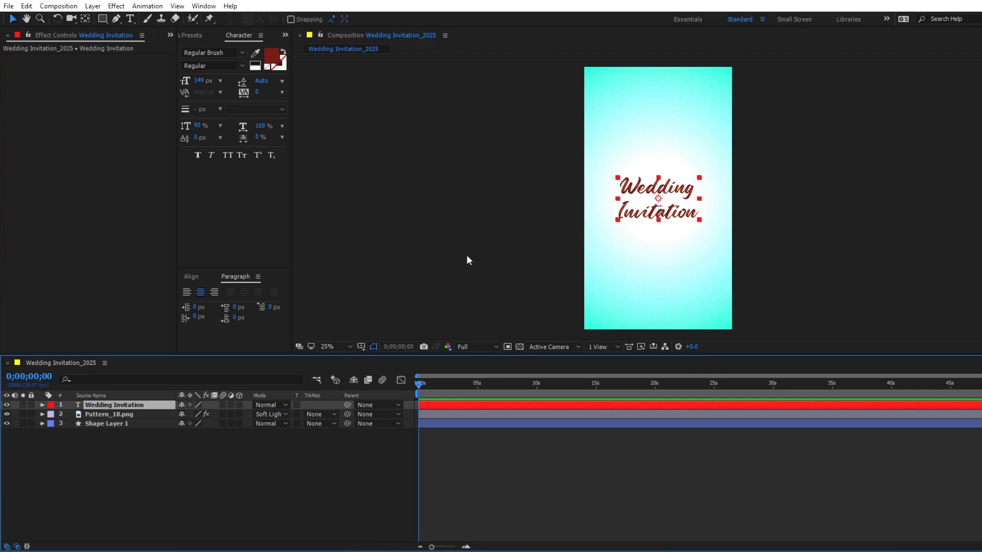
- Add a Scale text animator to the Wedding Invitation layer and set its scale to 0%
{"action": "left_click", "coordinate": [42, 406]}
{"action": "left_click", "coordinate": [244, 414]}
{"action": "left_click", "coordinate": [289, 231]}
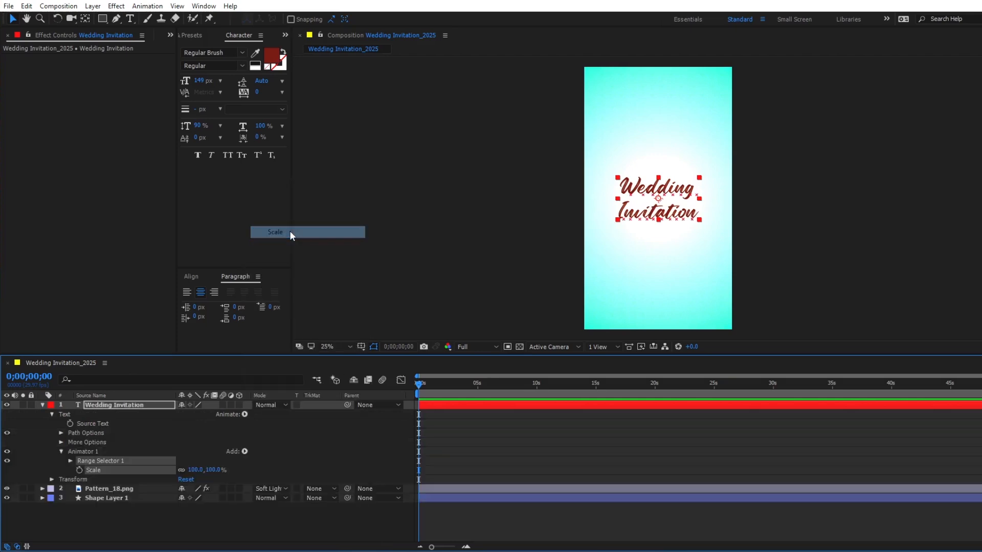
{"action": "left_click", "coordinate": [194, 470]}
{"action": "type", "text": "0"}
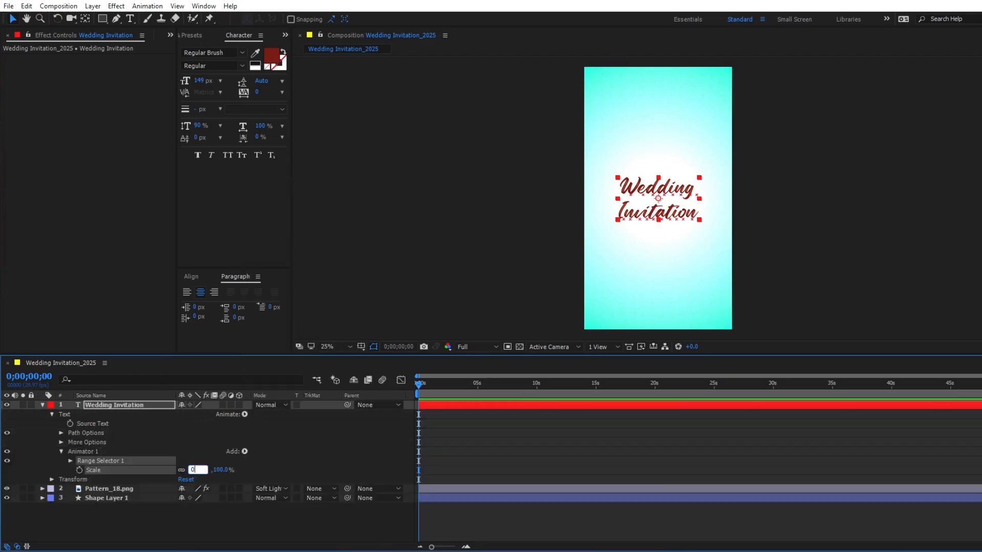
{"action": "key", "text": "Return"}
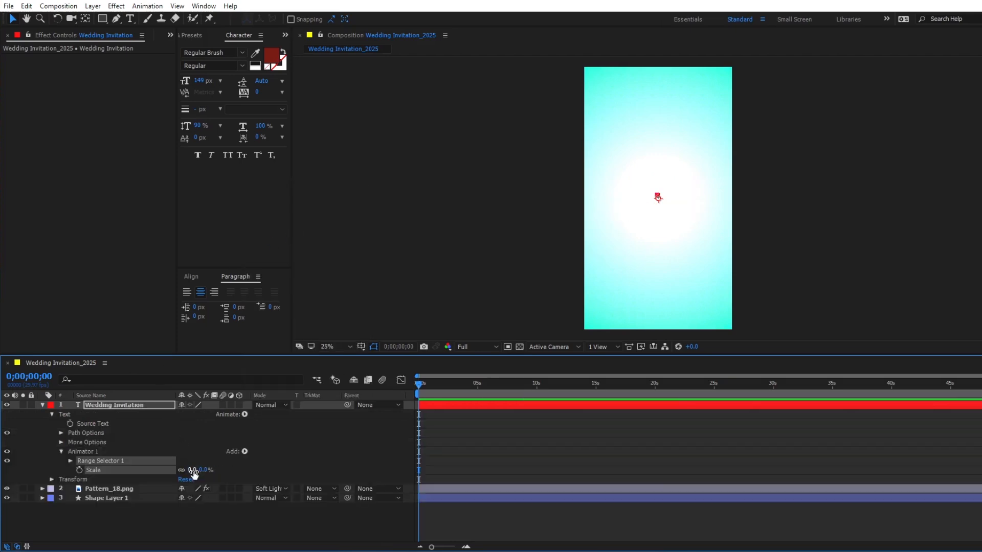
- Keyframe the range selector's Offset from -100% at 0 seconds to 100% at 2 seconds
{"action": "left_click", "coordinate": [70, 460]}
{"action": "left_click", "coordinate": [88, 489]}
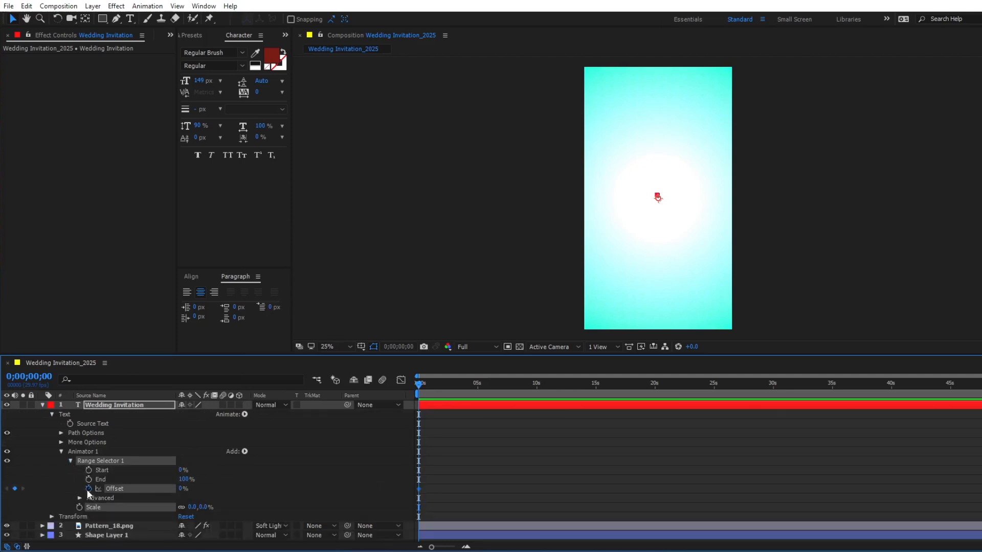
{"action": "left_click_drag", "start_coordinate": [182, 491], "coordinate": [91, 488]}
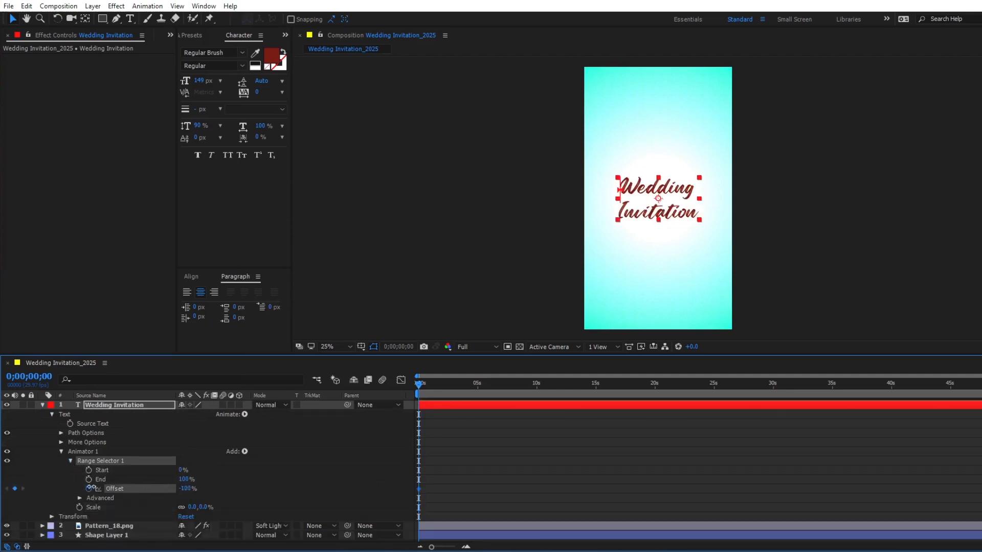
{"action": "key", "text": "equal"}
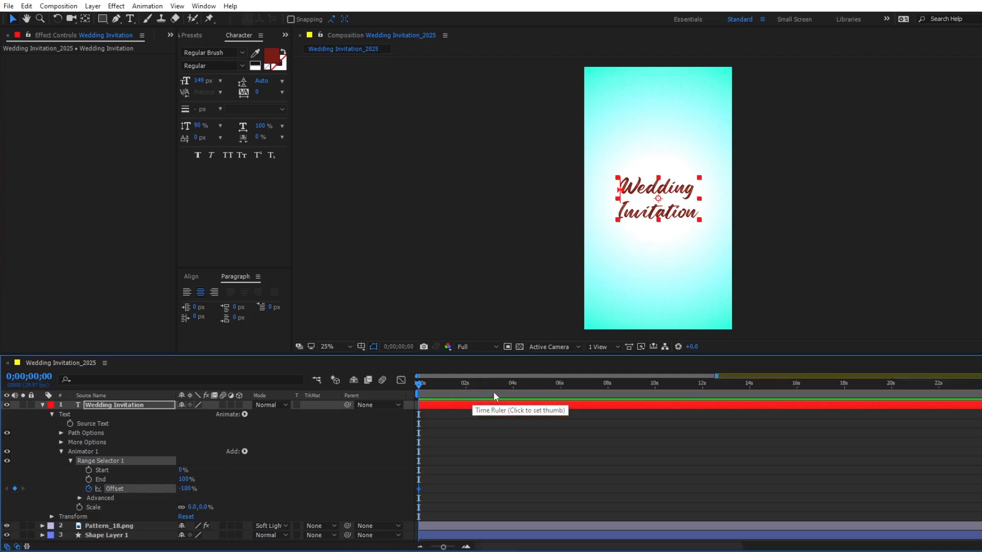
{"action": "left_click", "coordinate": [465, 393]}
{"action": "left_click_drag", "start_coordinate": [187, 490], "coordinate": [410, 479]}
- Set the range selector's Shape to Ramp Up, Ease High to 50% and Ease Low to 100%, and preview the animation
{"action": "left_click", "coordinate": [79, 498]}
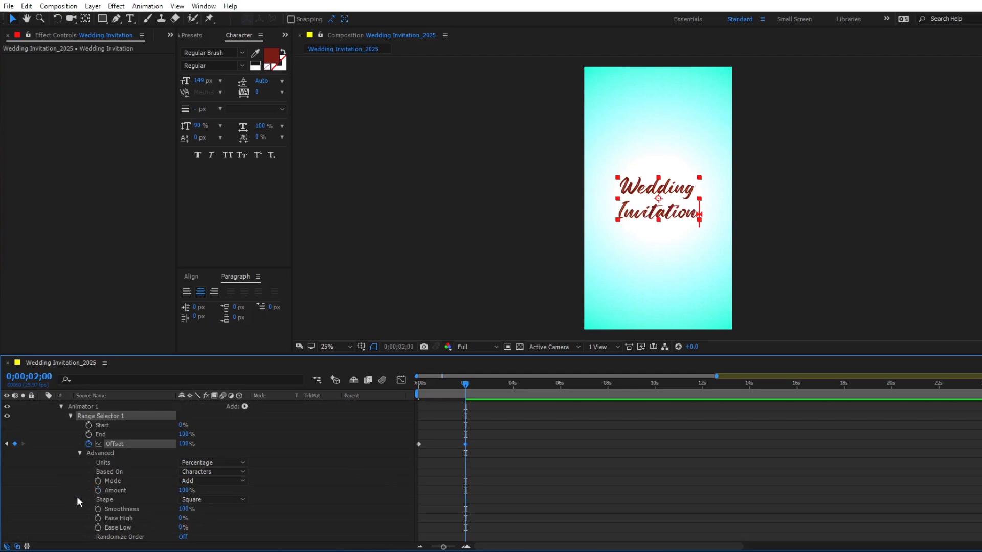
{"action": "left_click", "coordinate": [193, 501]}
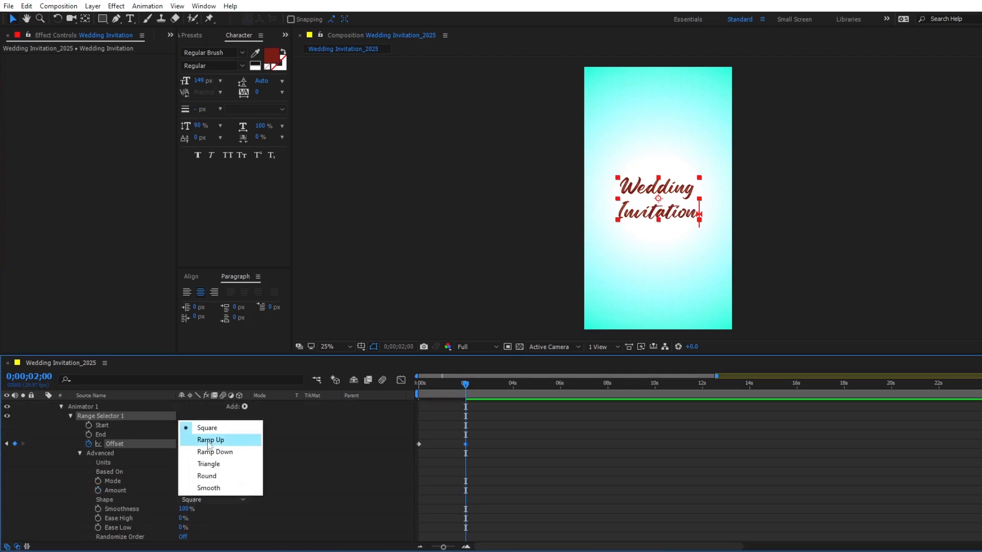
{"action": "left_click", "coordinate": [208, 440]}
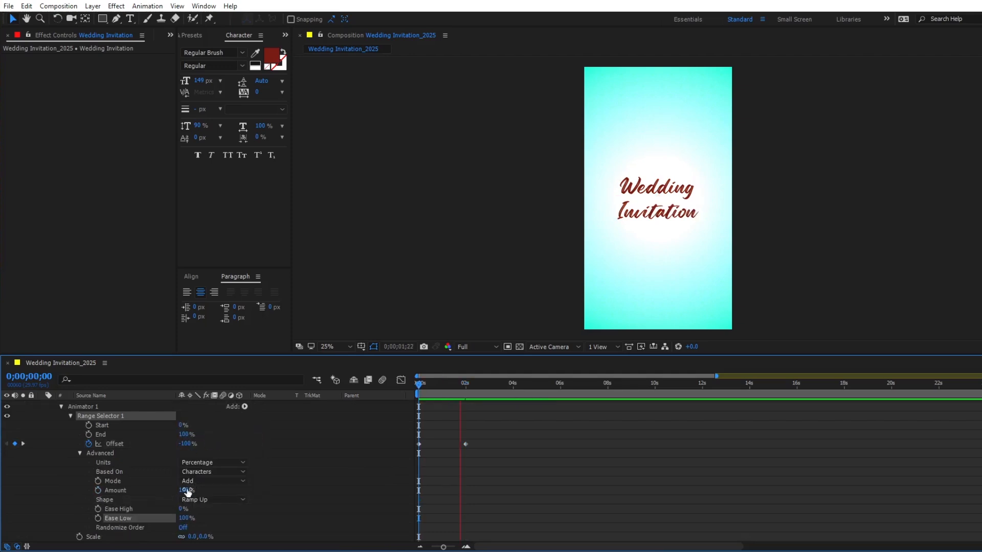
{"action": "key", "text": "space"}
{"action": "left_click", "coordinate": [182, 509]}
{"action": "type", "text": "50"}
{"action": "key", "text": "Return"}
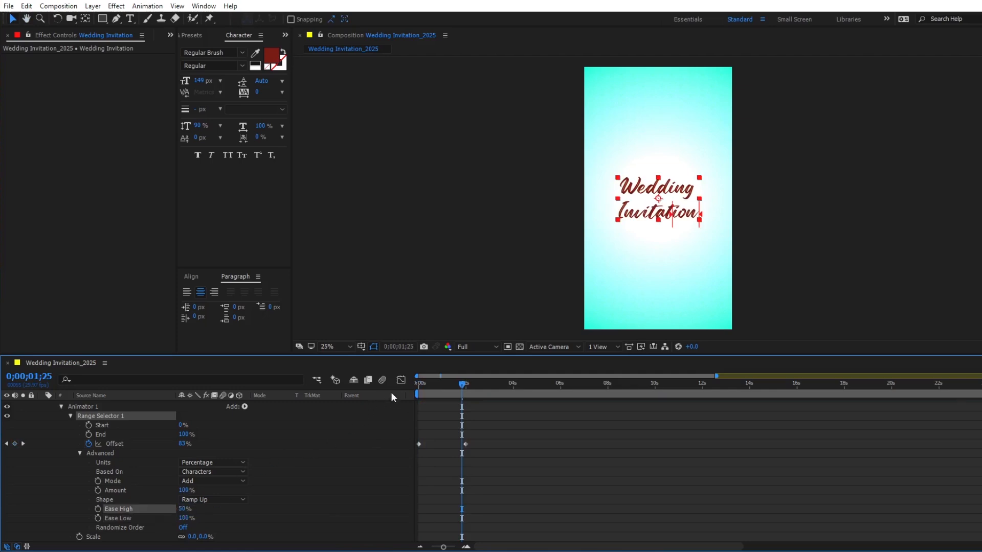
{"action": "key", "text": "space"}
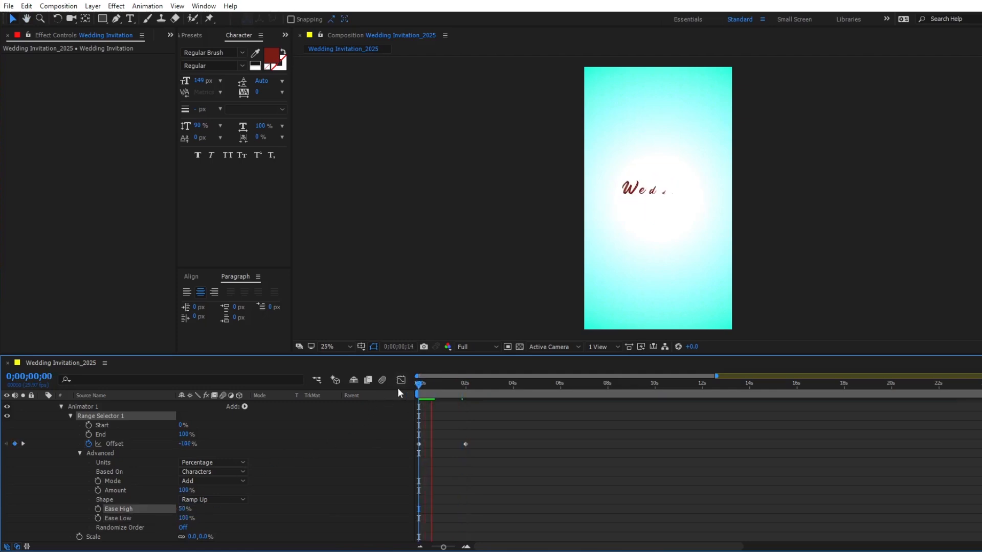
{"action": "key", "text": "space"}
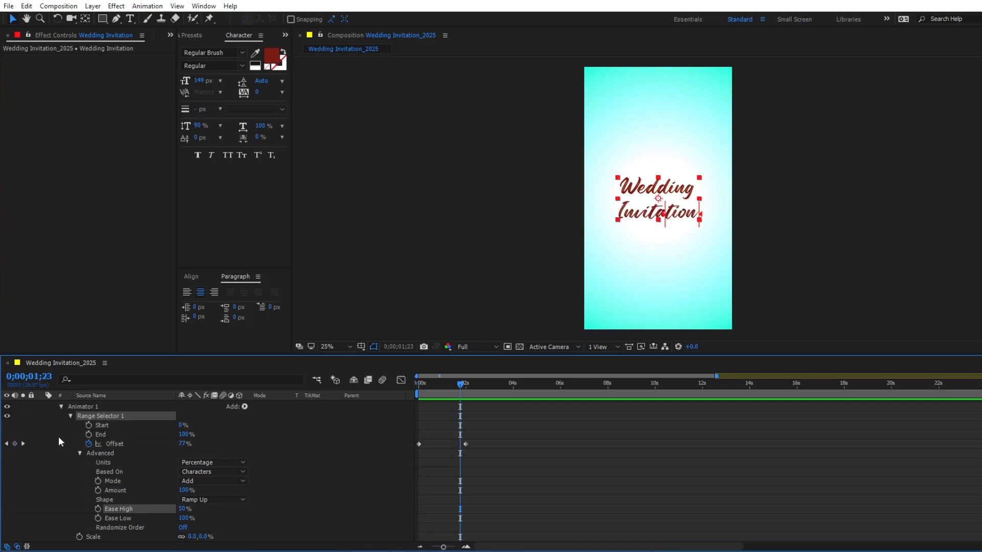
- Duplicate the title's Animator 1 and set the duplicate animator's Scale to 150%
{"action": "left_click", "coordinate": [74, 407]}
{"action": "key", "text": "ctrl+d"}
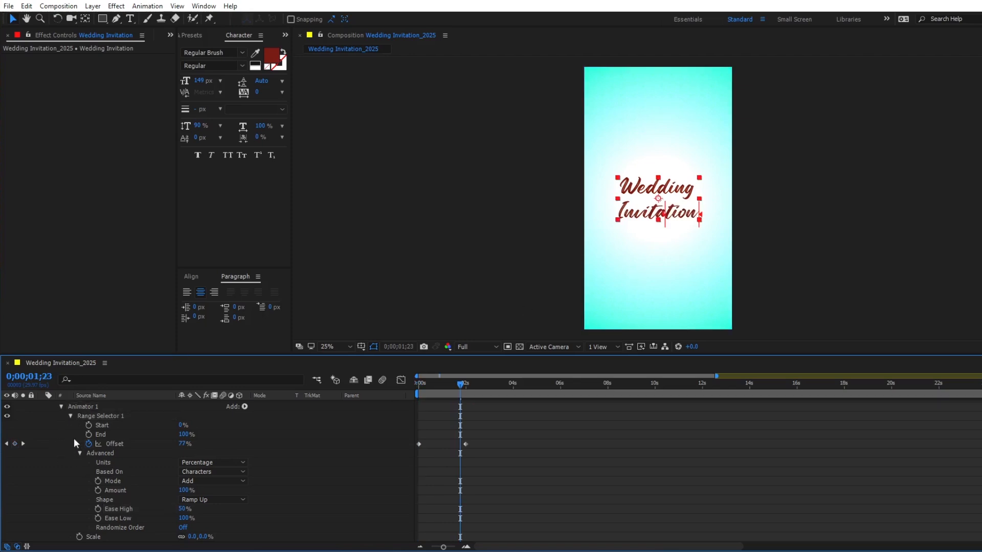
{"action": "scroll", "coordinate": [70, 462], "scroll_direction": "down", "scroll_amount": 2}
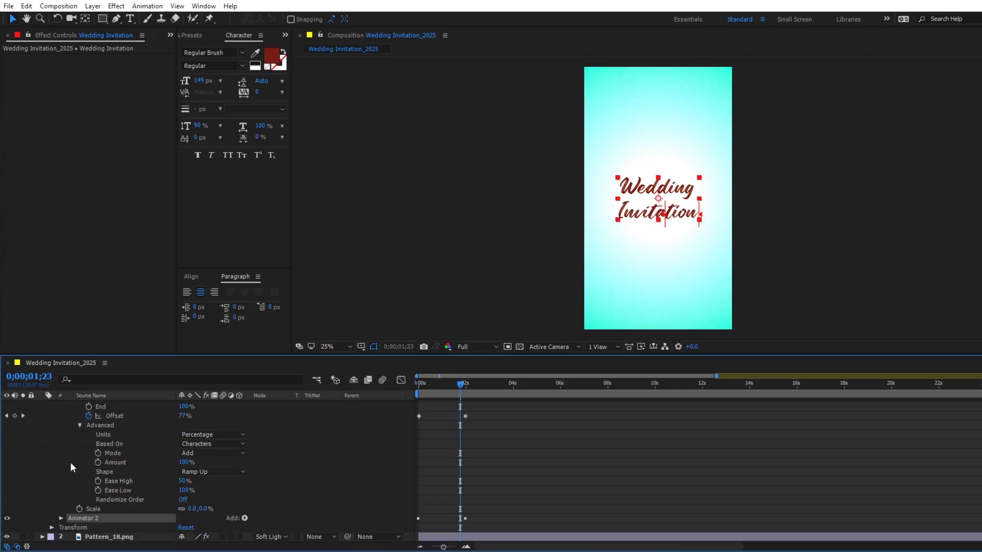
{"action": "left_click", "coordinate": [60, 518]}
{"action": "left_click", "coordinate": [192, 537]}
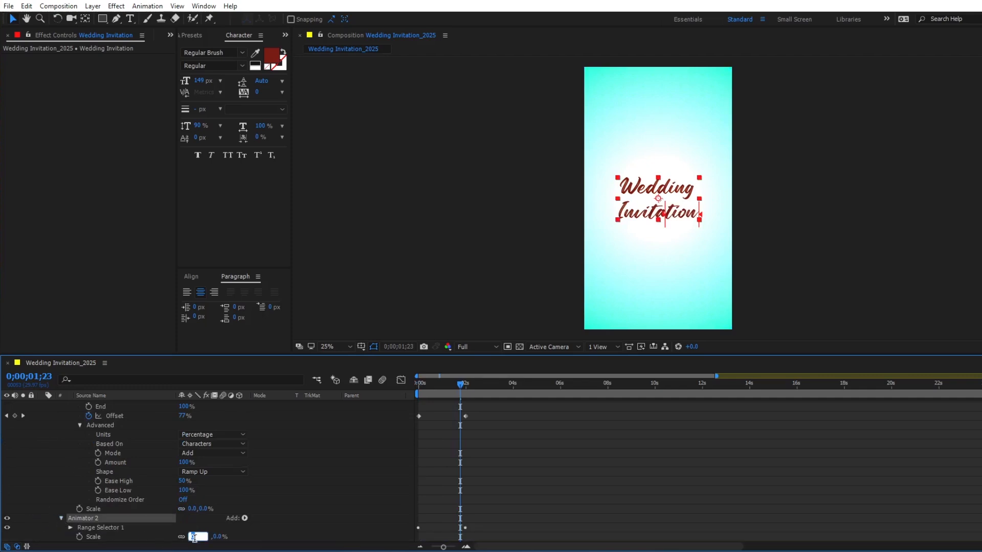
{"action": "left_click", "coordinate": [109, 537]}
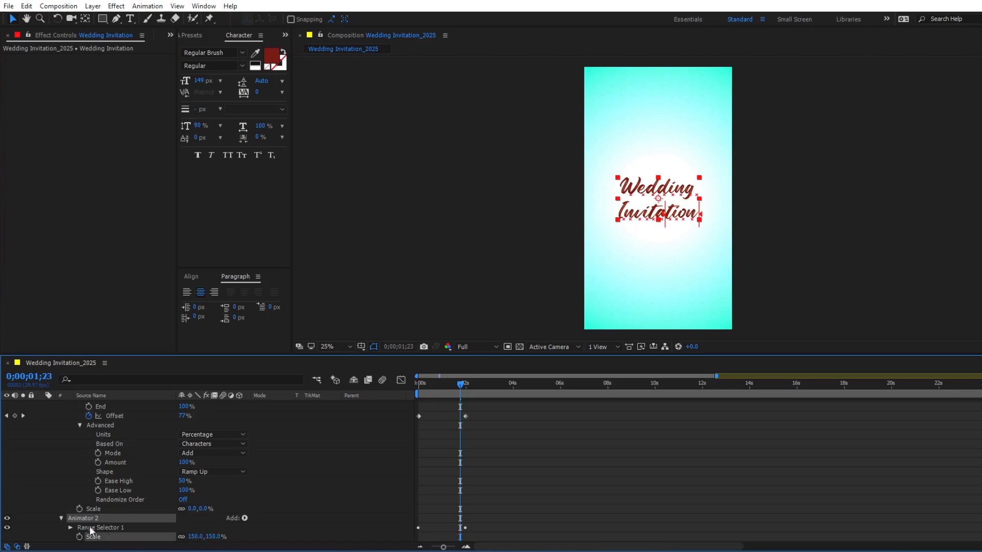
- Shift the duplicate animator's Offset keyframes about five frames later and preview the title animation
{"action": "left_click", "coordinate": [70, 527]}
{"action": "scroll", "coordinate": [51, 506], "scroll_direction": "down", "scroll_amount": 3}
{"action": "left_click_drag", "start_coordinate": [487, 486], "coordinate": [393, 498]}
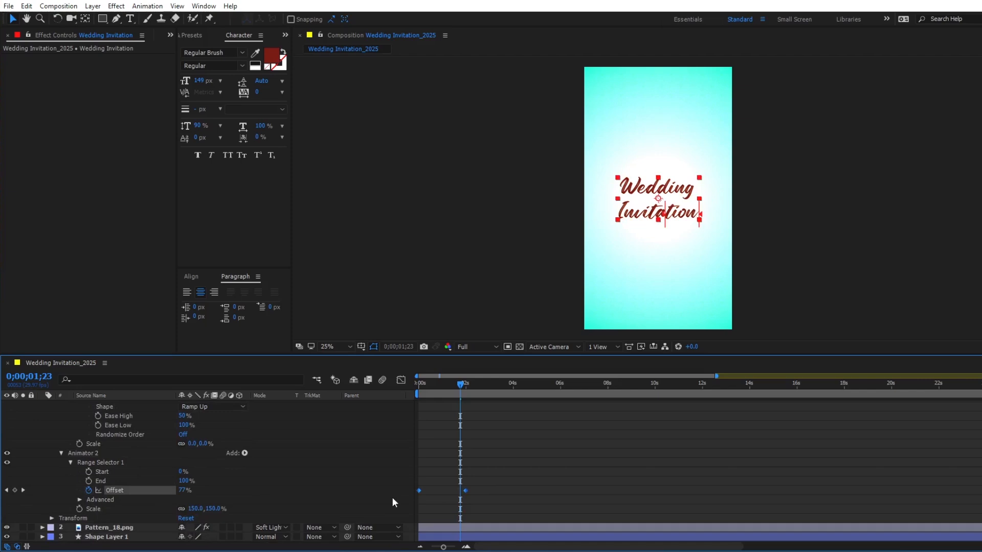
{"action": "key", "text": "alt+Right"}
{"action": "key", "text": "alt+Right"}
{"action": "key", "text": "alt+Right"}
{"action": "key", "text": "alt+Right"}
{"action": "key", "text": "Home"}
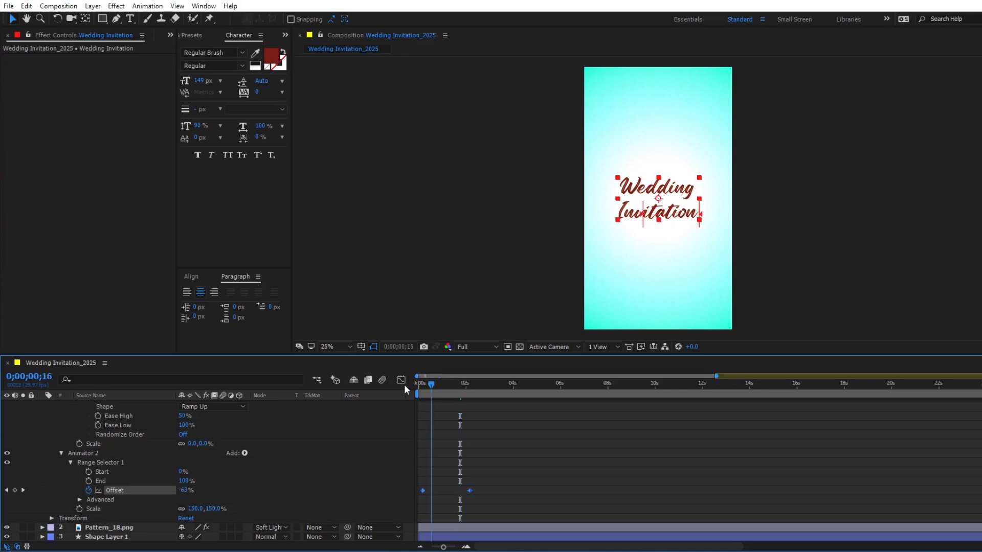
{"action": "key", "text": "space"}
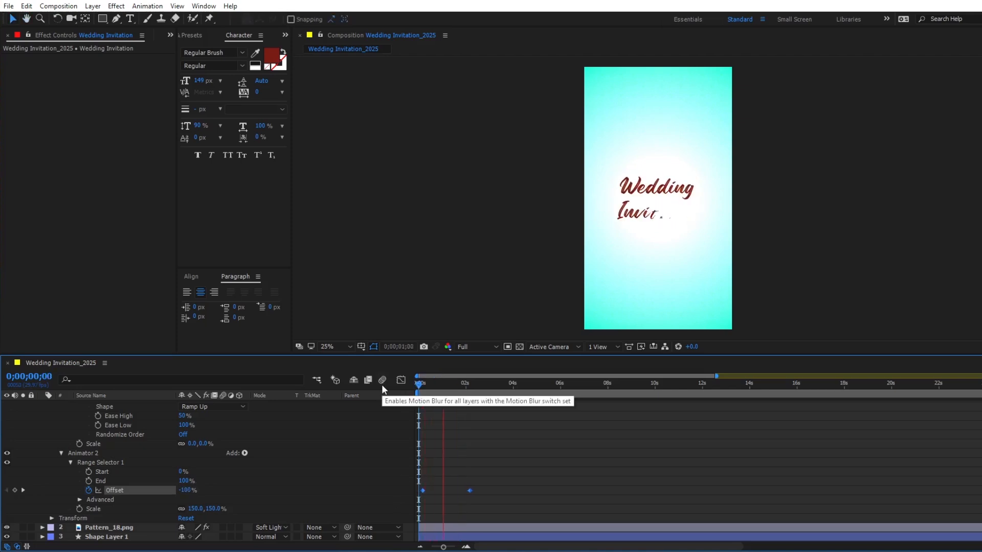
{"action": "key", "text": "space"}
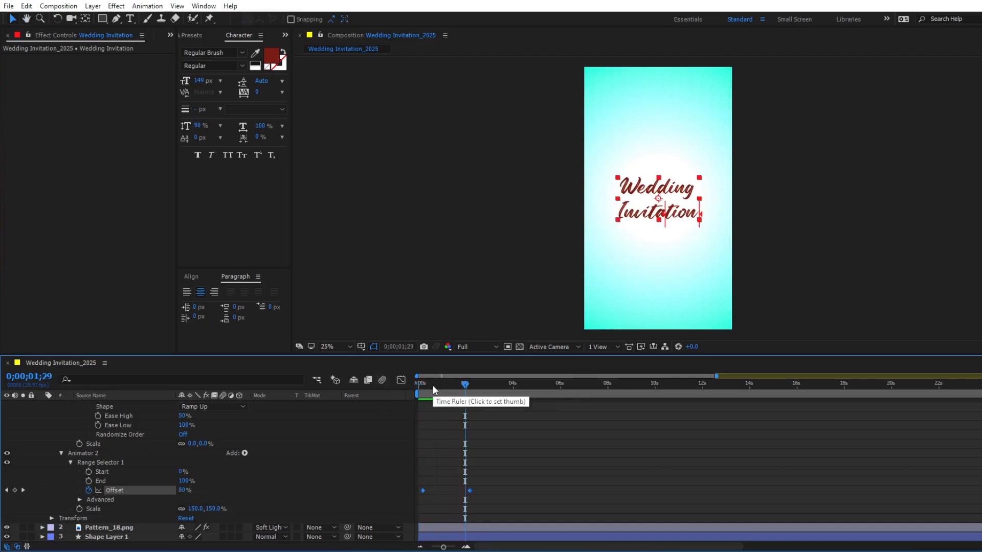
- Delay the second animator's Offset keyframes further so the last one falls at 0;00;02;10, and replay the animation
{"action": "key", "text": "alt+Right"}
{"action": "key", "text": "alt+Right"}
{"action": "key", "text": "alt+Right"}
{"action": "key", "text": "alt+Right"}
{"action": "key", "text": "alt+Right"}
{"action": "key", "text": "Home"}
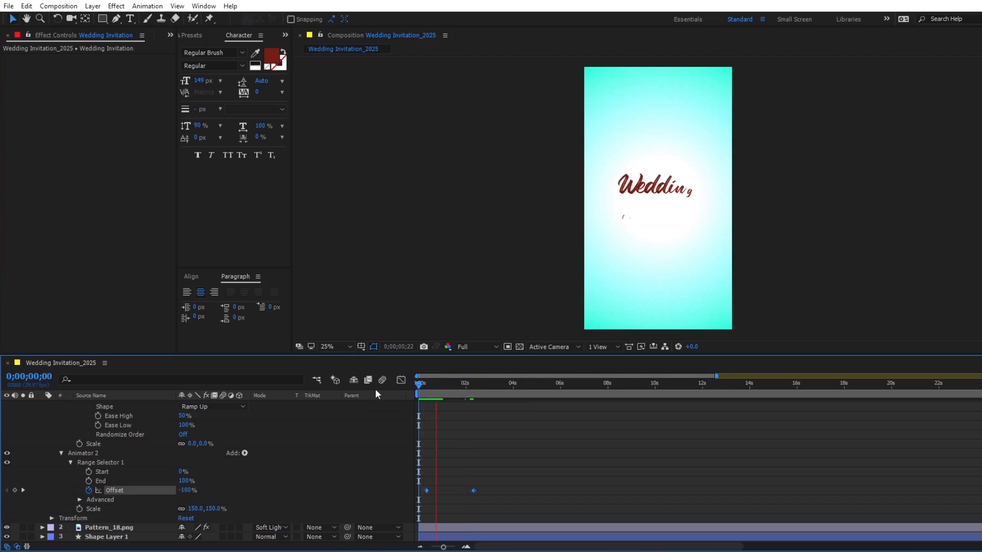
{"action": "key", "text": "space"}
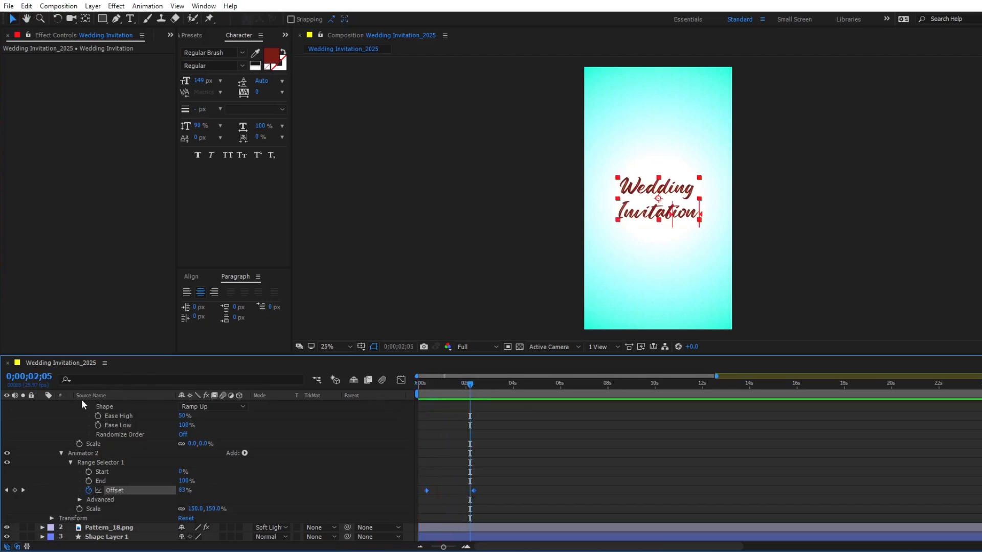
- Add Position and Scale keyframes to the Wedding Invitation layer at 0;00;02;10, where the second animator's Offset ends
{"action": "key", "text": "k"}
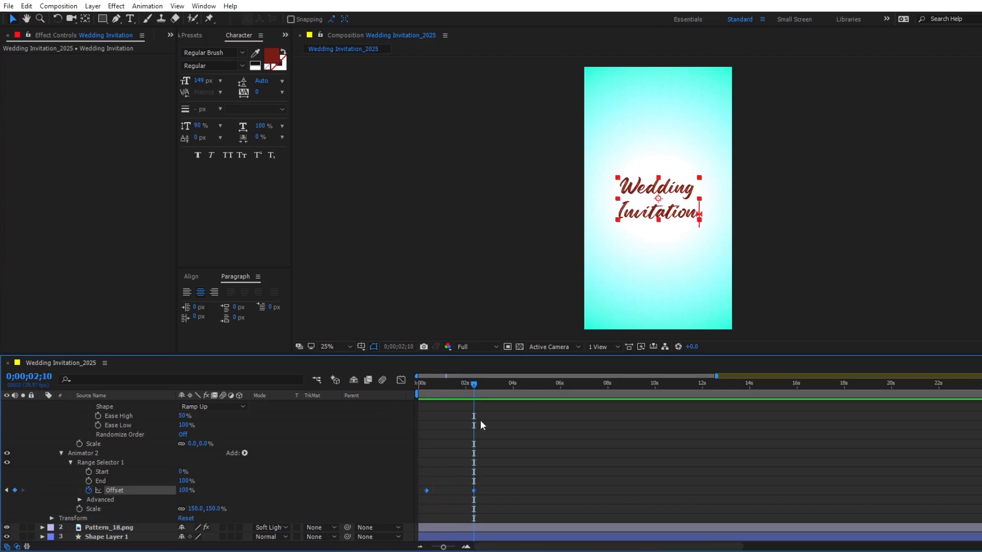
{"action": "scroll", "coordinate": [449, 463], "scroll_direction": "up", "scroll_amount": 5}
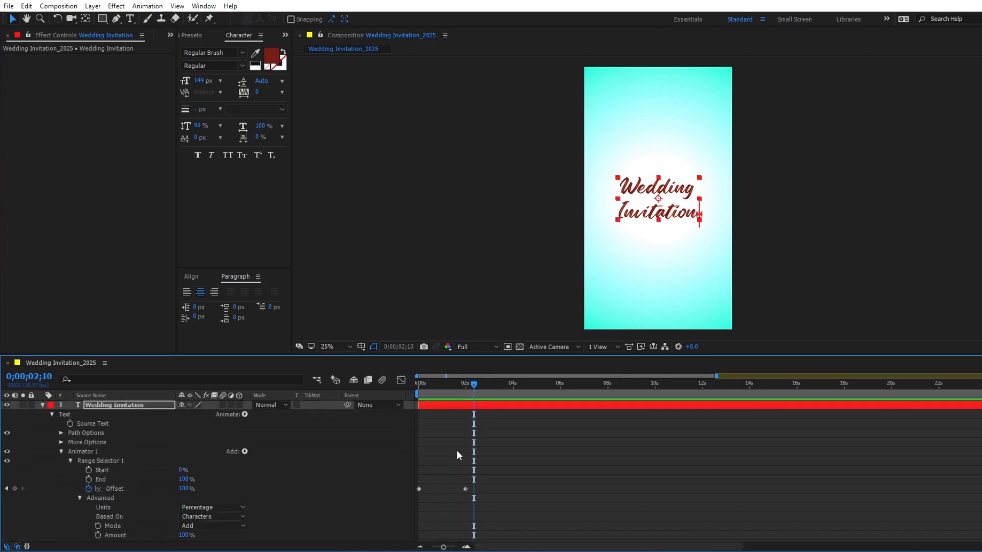
{"action": "key", "text": "u"}
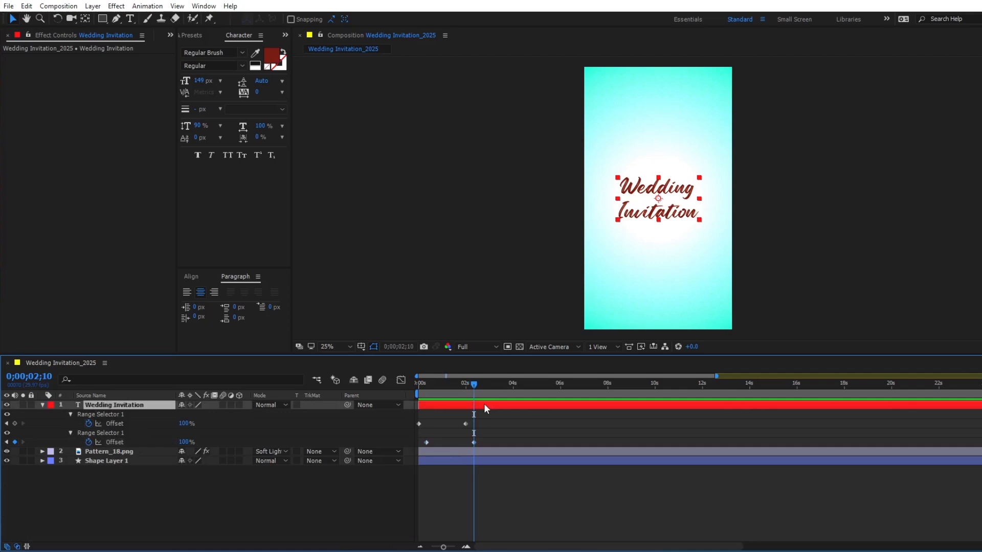
{"action": "key", "text": "p"}
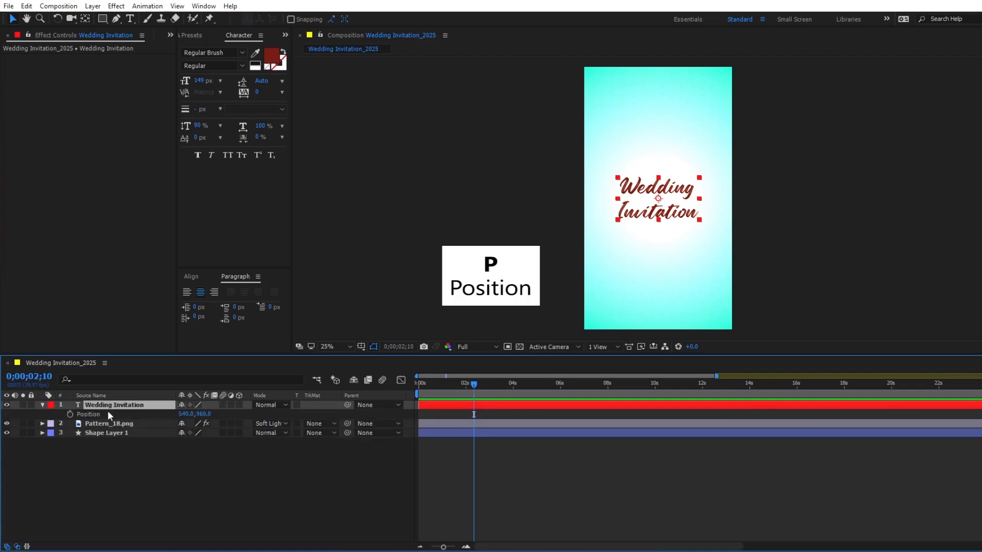
{"action": "left_click", "coordinate": [71, 414]}
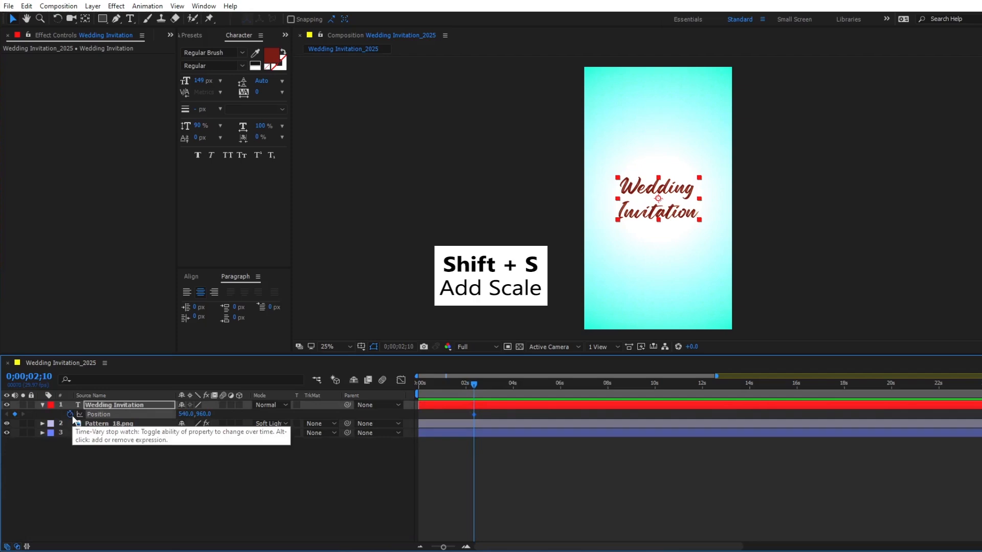
{"action": "key", "text": "shift+s"}
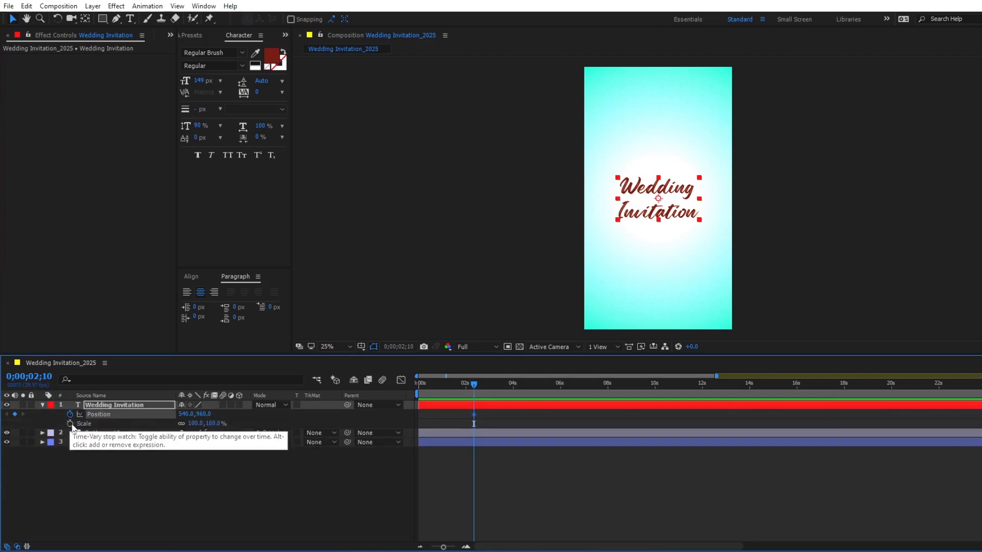
{"action": "left_click", "coordinate": [70, 423]}
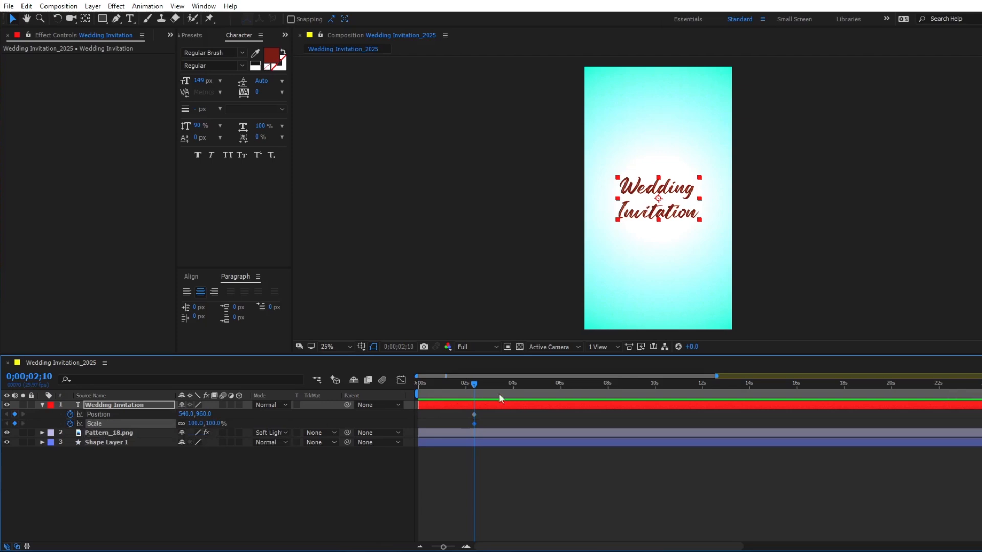
- At 0;00;04;01, move the Wedding Invitation title up to position 540, 280 and scale it to 56%
{"action": "left_click", "coordinate": [513, 388]}
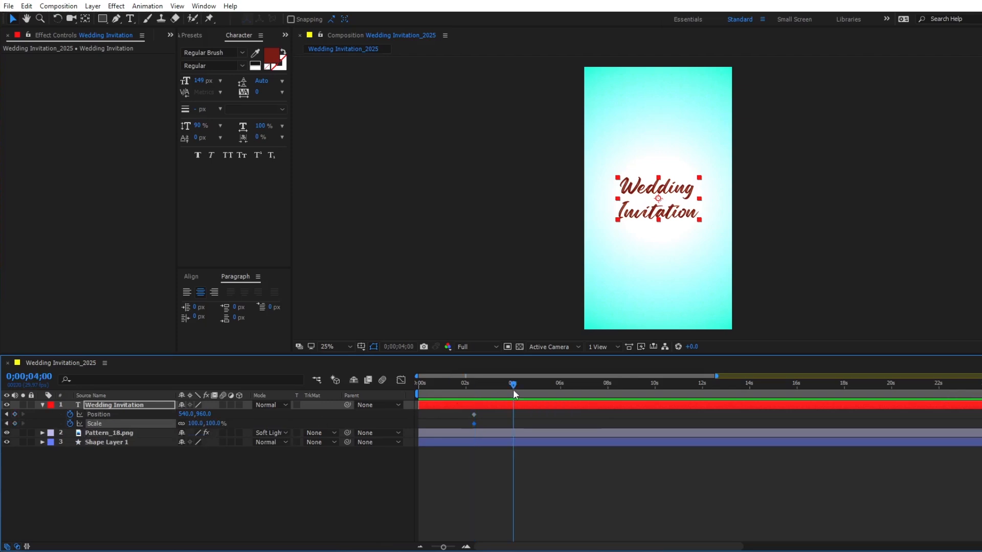
{"action": "key", "text": "shift+Up"}
{"action": "key", "text": "shift+Up"}
{"action": "key", "text": "shift+Up"}
{"action": "key", "text": "shift+Up"}
{"action": "key", "text": "shift+Up"}
{"action": "key", "text": "shift+Up"}
{"action": "key", "text": "shift+Up"}
{"action": "key", "text": "shift+Up"}
{"action": "key", "text": "shift+Up"}
{"action": "key", "text": "shift+Up"}
{"action": "key", "text": "shift+Up"}
{"action": "key", "text": "shift+Up"}
{"action": "key", "text": "shift+Up"}
{"action": "key", "text": "shift+Up"}
{"action": "key", "text": "shift+Up"}
{"action": "key", "text": "shift+Up"}
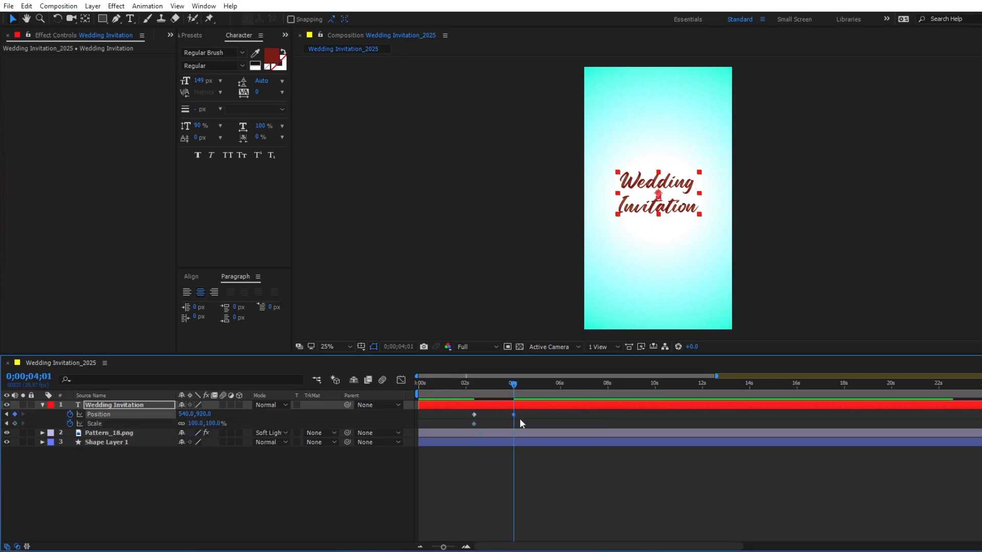
{"action": "key", "text": "shift+Down"}
{"action": "key", "text": "shift+Down"}
{"action": "key", "text": "shift+Up"}
{"action": "left_click_drag", "start_coordinate": [194, 424], "coordinate": [170, 425]}
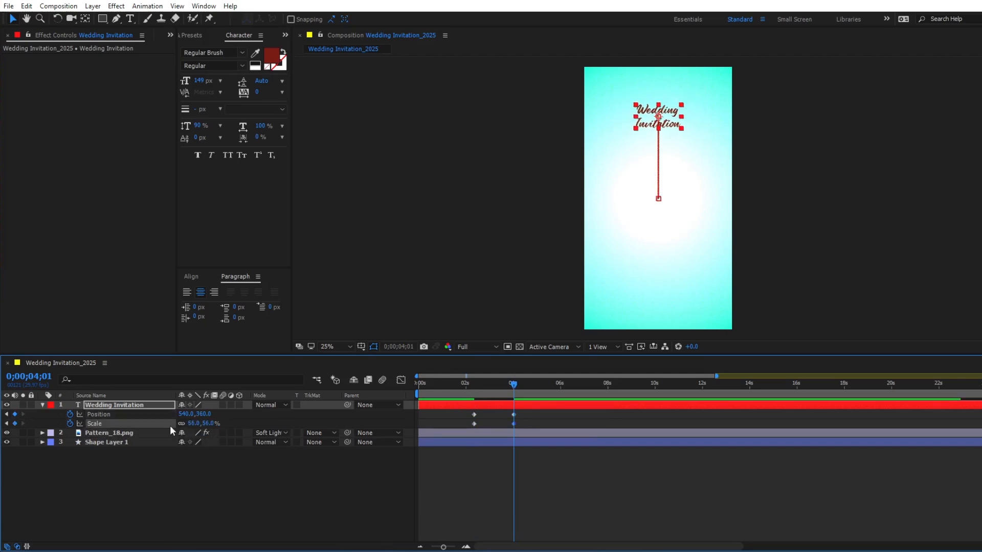
{"action": "key", "text": "shift+Up"}
{"action": "key", "text": "shift+Up"}
{"action": "key", "text": "shift+Up"}
{"action": "key", "text": "shift+Up"}
{"action": "key", "text": "shift+Up"}
{"action": "key", "text": "shift+Up"}
{"action": "key", "text": "shift+Up"}
{"action": "key", "text": "shift+Up"}
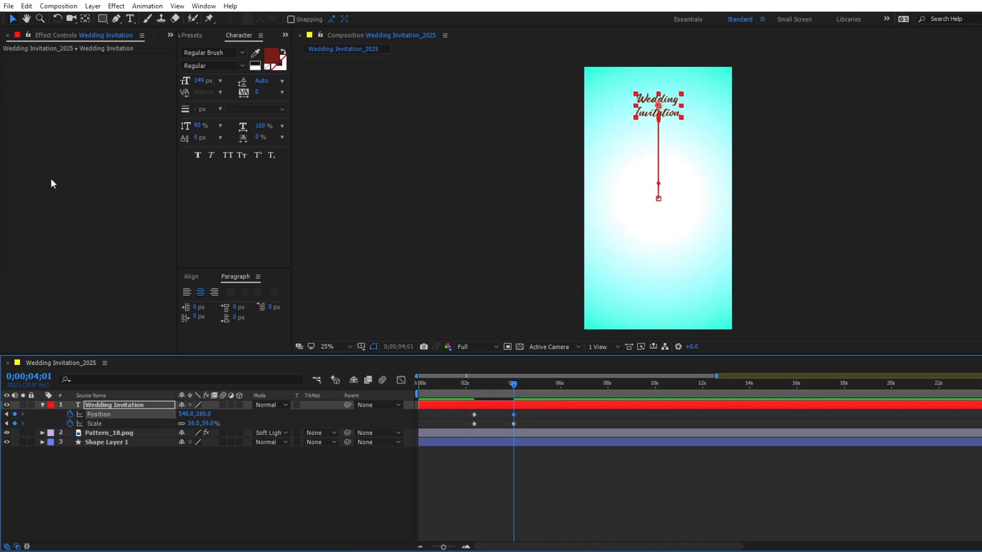
{"action": "left_click", "coordinate": [569, 468]}
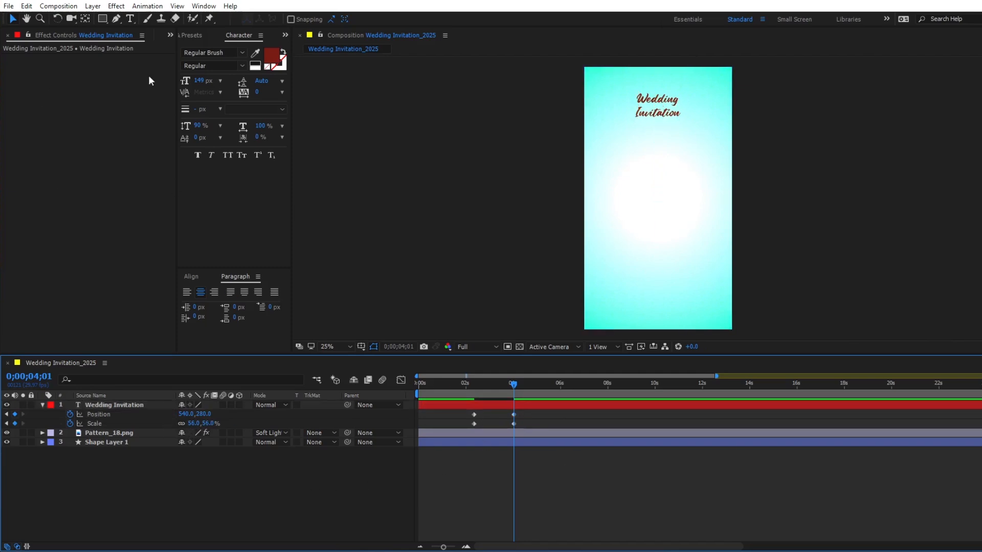
- Create a new composition from the Ganesha_4.png footage in the project
{"action": "left_click", "coordinate": [170, 37]}
{"action": "left_click", "coordinate": [197, 61]}
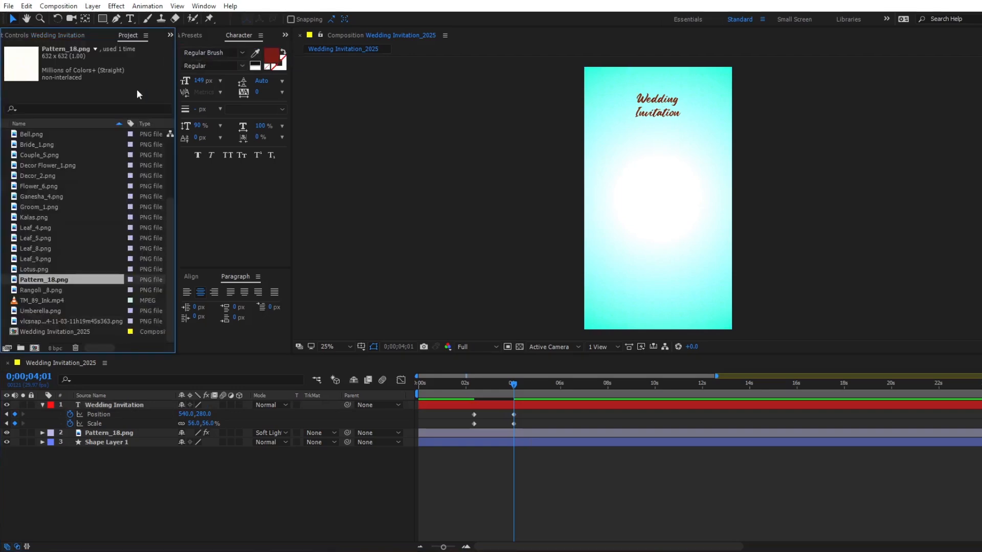
{"action": "left_click_drag", "start_coordinate": [49, 200], "coordinate": [33, 345]}
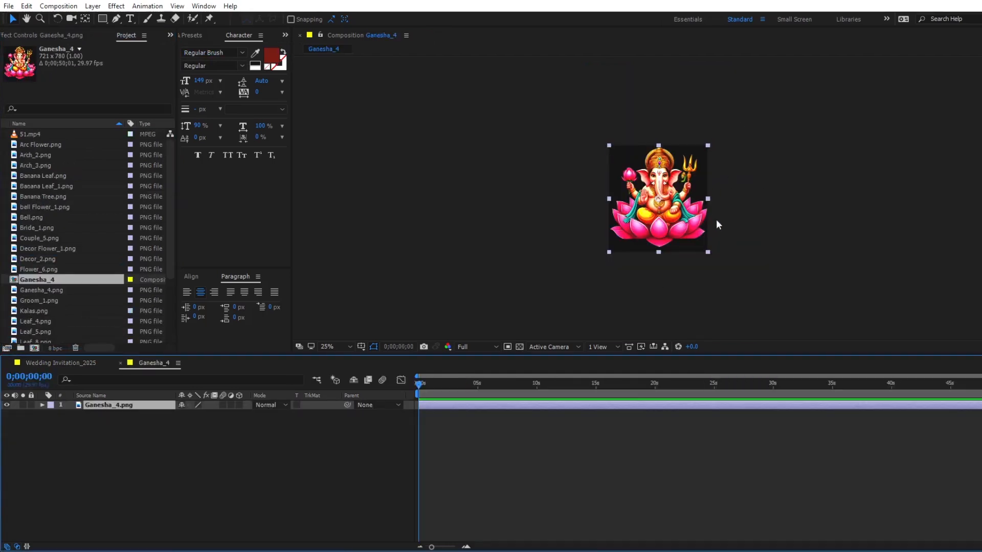
- Set the Ganesha_4 composition's width and height to 1000 px each
{"action": "right_click", "coordinate": [36, 280]}
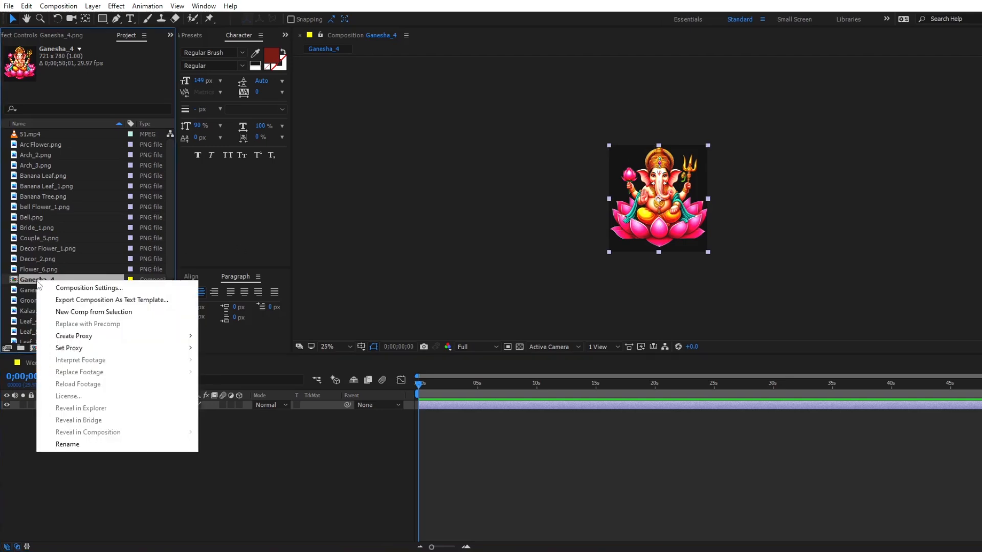
{"action": "left_click", "coordinate": [70, 288]}
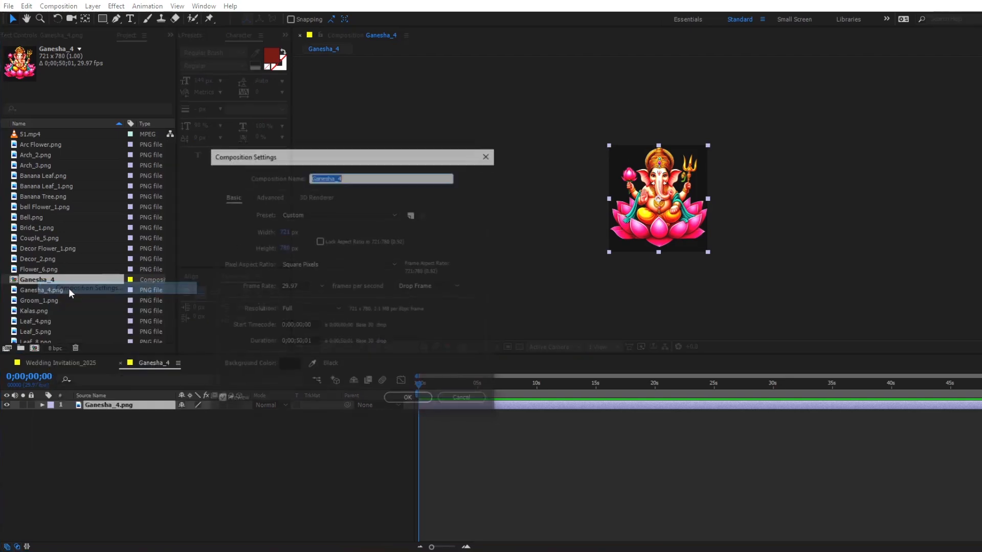
{"action": "left_click", "coordinate": [283, 233]}
{"action": "type", "text": "1000"}
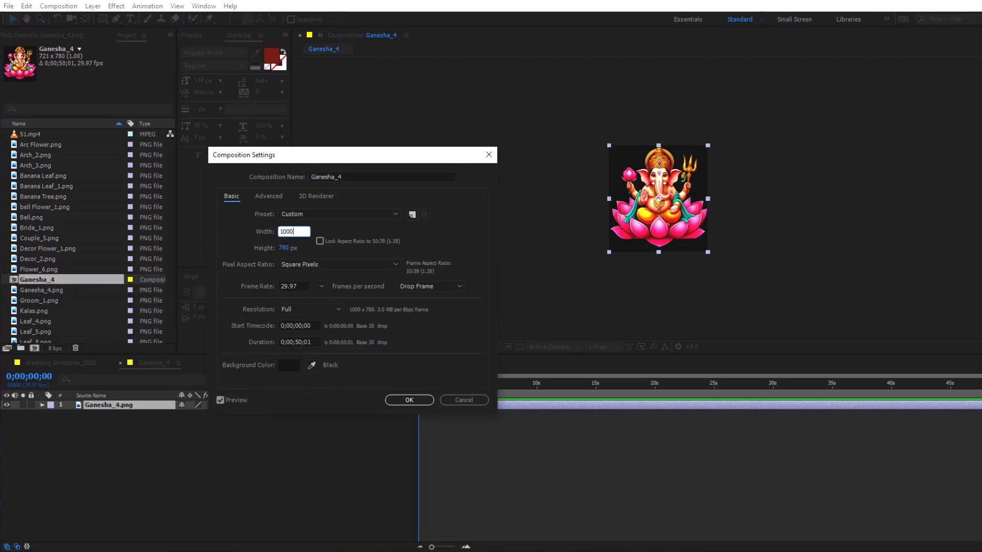
{"action": "left_click", "coordinate": [281, 244]}
{"action": "type", "text": "1000"}
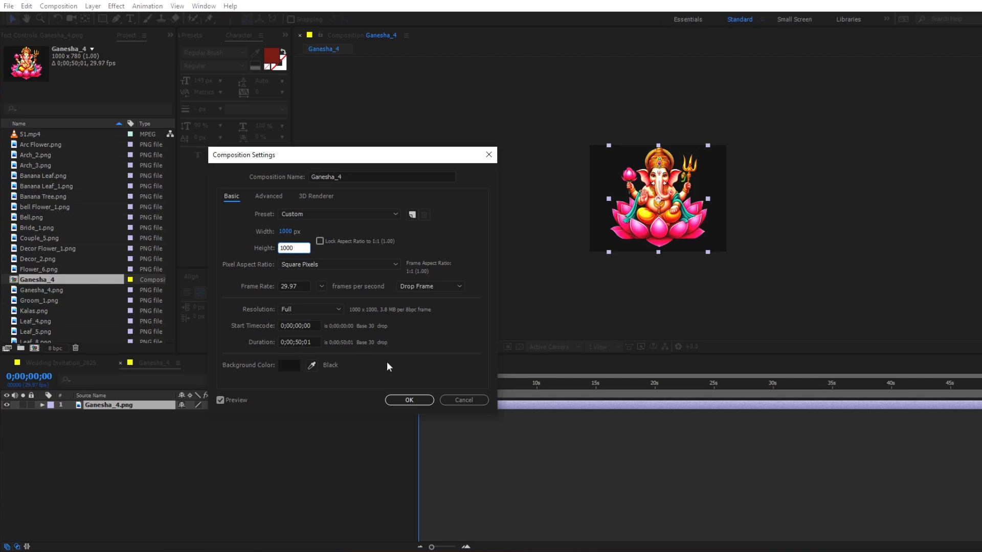
{"action": "left_click", "coordinate": [409, 400]}
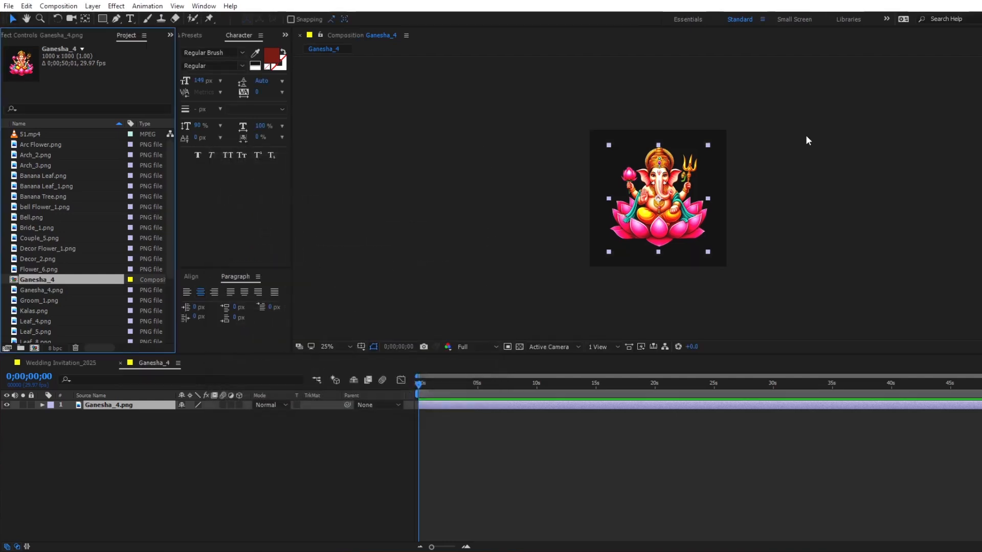
- Add Banana Leaf.png above the Ganesha_4.png layer and move its anchor point to the leaf's right end
{"action": "left_click_drag", "start_coordinate": [45, 176], "coordinate": [89, 404]}
{"action": "left_click", "coordinate": [85, 19]}
{"action": "left_click_drag", "start_coordinate": [657, 198], "coordinate": [683, 191]}
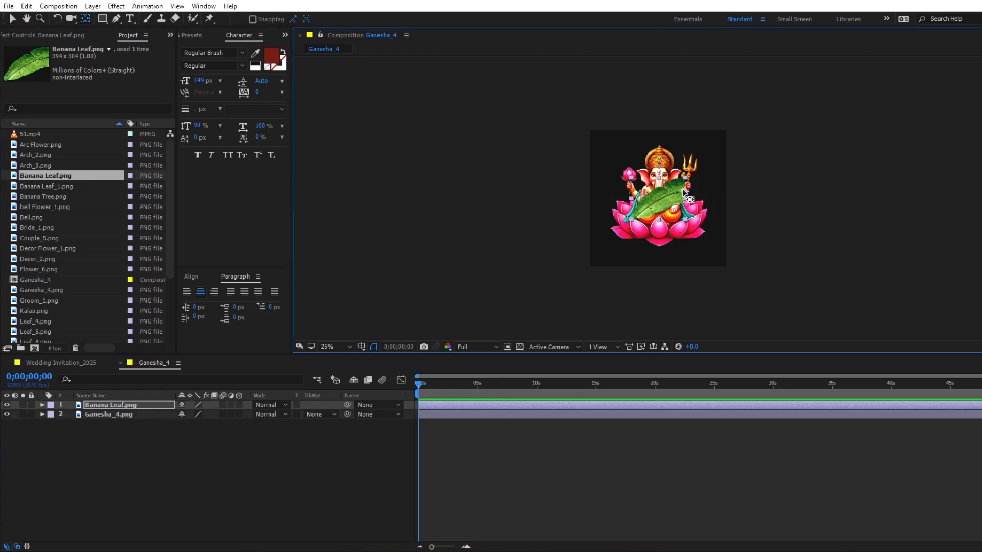
{"action": "key", "text": "v"}
{"action": "key", "text": "period"}
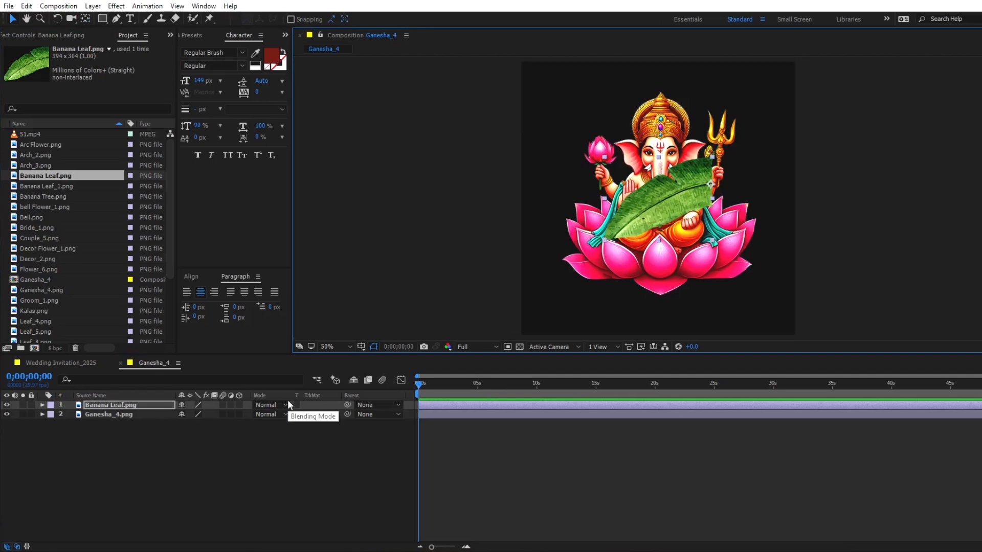
- Keyframe the banana leaf's Scale from 0% at 0 seconds to 100% at 2 seconds
{"action": "key", "text": "s"}
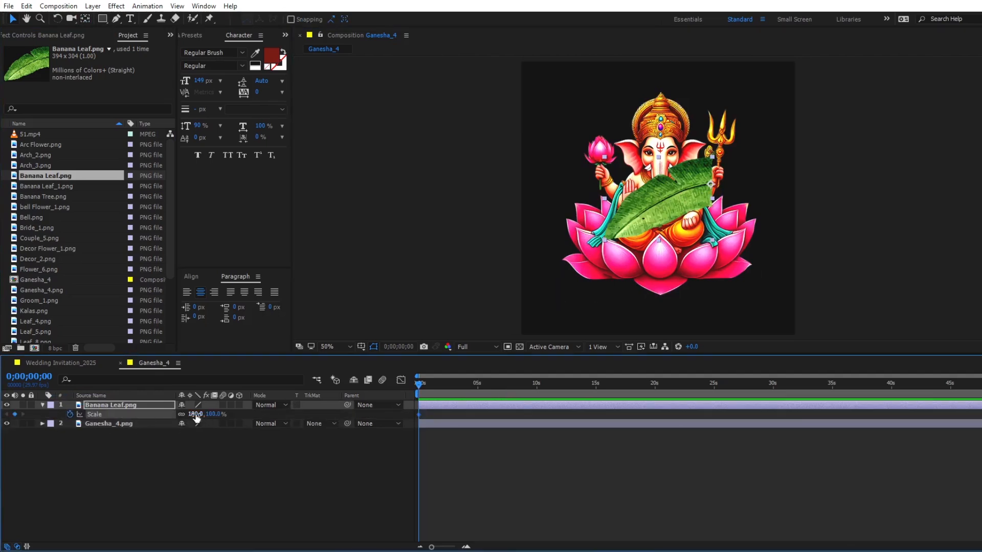
{"action": "left_click", "coordinate": [195, 414]}
{"action": "type", "text": "0"}
{"action": "key", "text": "Return"}
{"action": "key", "text": "equal"}
{"action": "left_click", "coordinate": [466, 393]}
{"action": "left_click", "coordinate": [194, 414]}
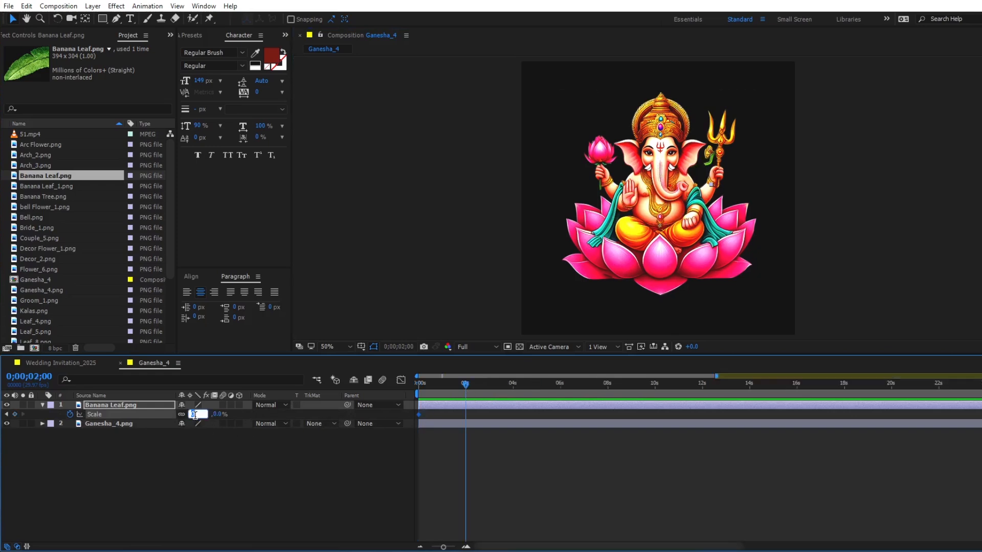
{"action": "type", "text": "100"}
{"action": "key", "text": "Return"}
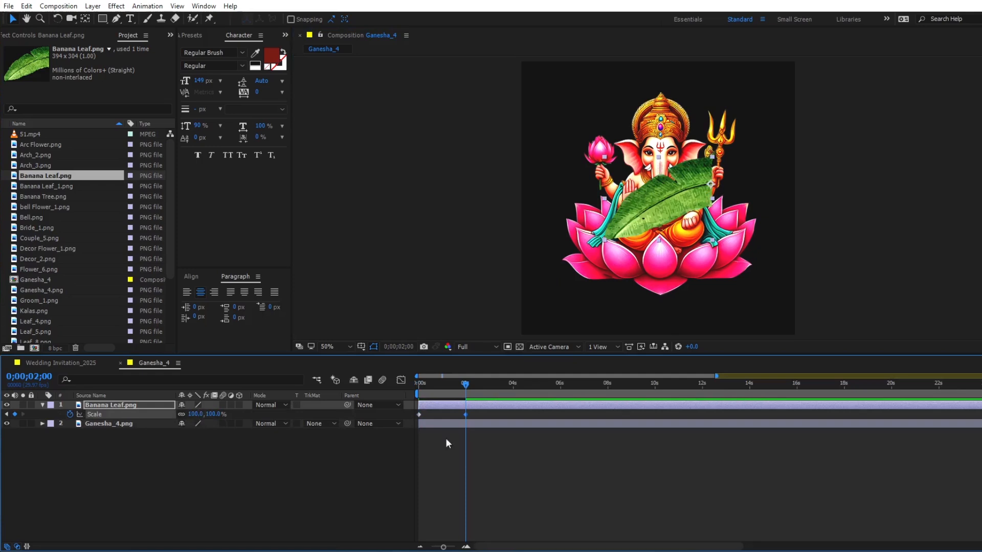
- Ease the leaf's Scale keyframes with a speed curve that peaks early and slows gradually, and preview the growth
{"action": "left_click_drag", "start_coordinate": [474, 409], "coordinate": [406, 418]}
{"action": "left_click", "coordinate": [402, 381]}
{"action": "left_click_drag", "start_coordinate": [458, 518], "coordinate": [375, 521]}
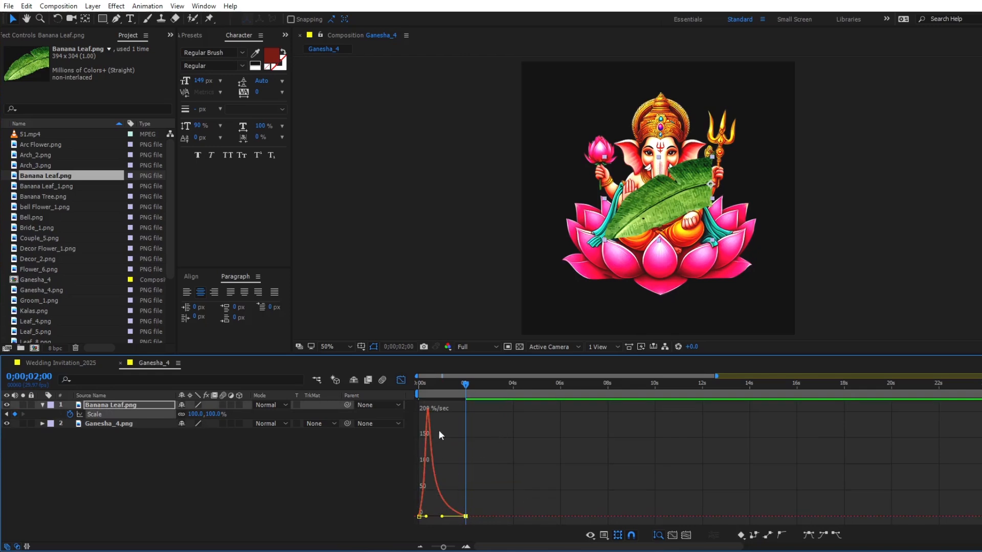
{"action": "key", "text": "space"}
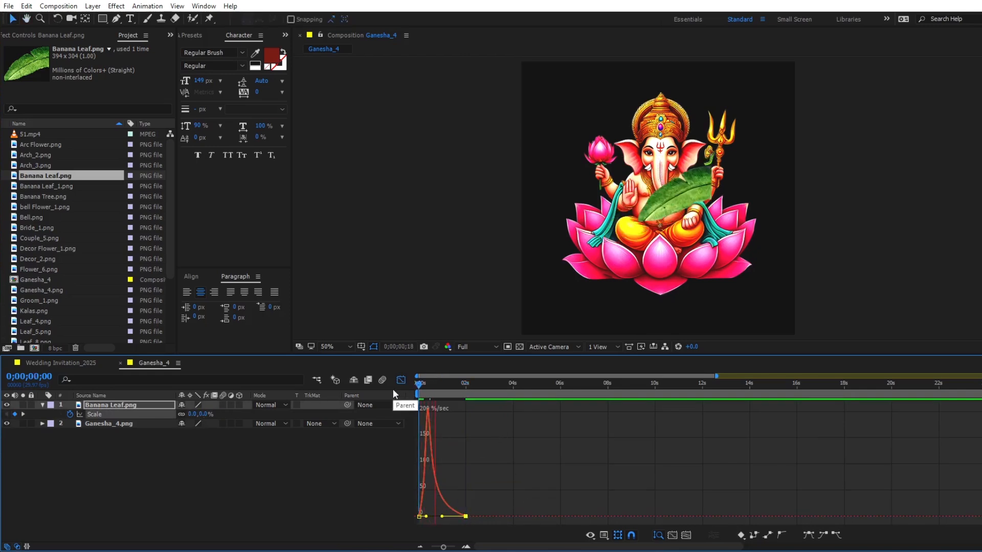
- Close the Scale speed graph and apply the CC Bender effect to the Banana Leaf.png layer
{"action": "key", "text": "space"}
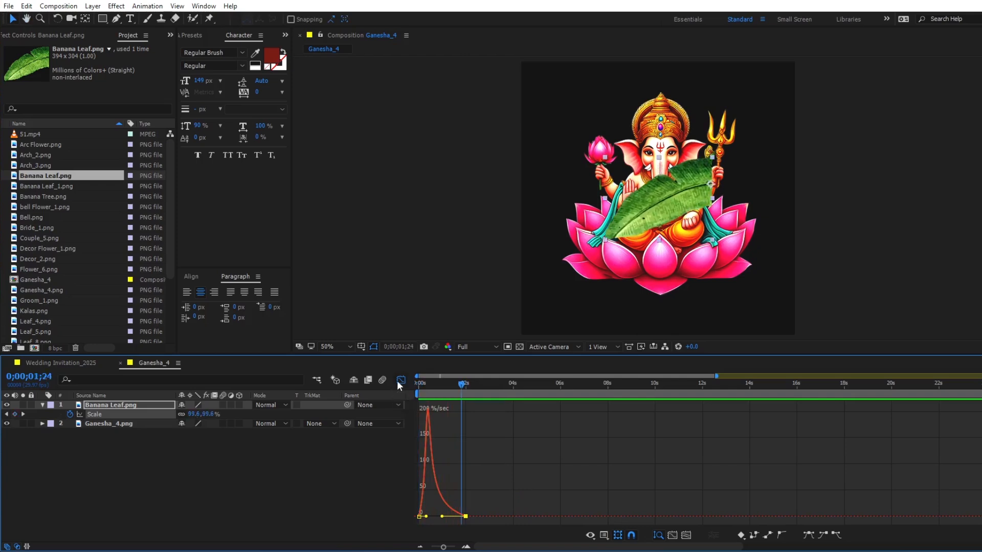
{"action": "left_click", "coordinate": [400, 380]}
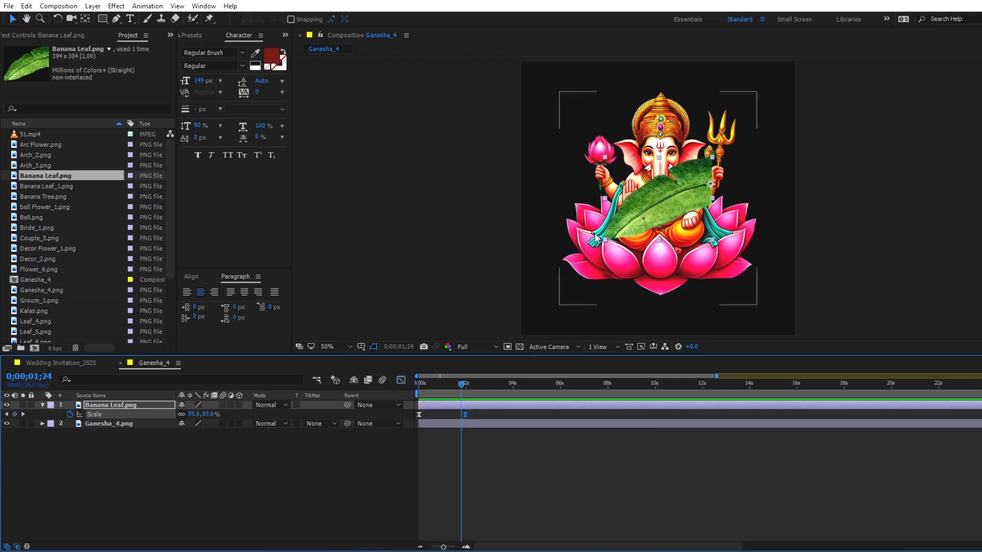
{"action": "left_click", "coordinate": [187, 35]}
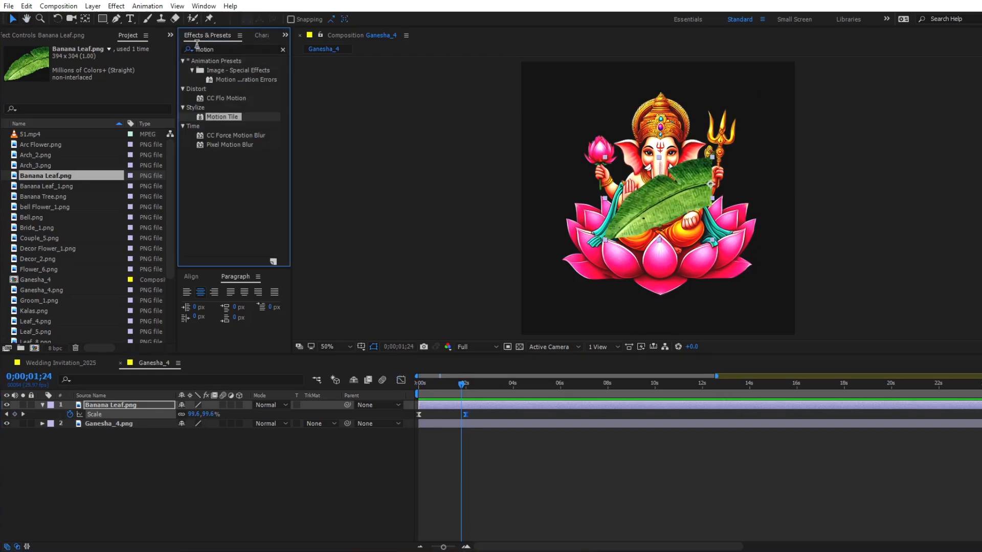
{"action": "key", "text": "ctrl+f"}
{"action": "type", "text": "cc bender"}
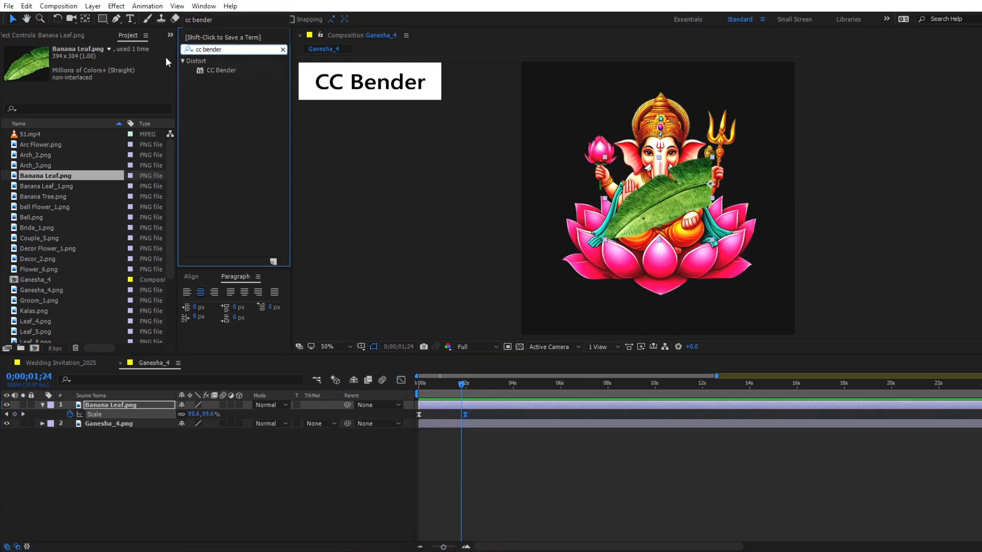
{"action": "left_click_drag", "start_coordinate": [400, 348], "coordinate": [426, 404]}
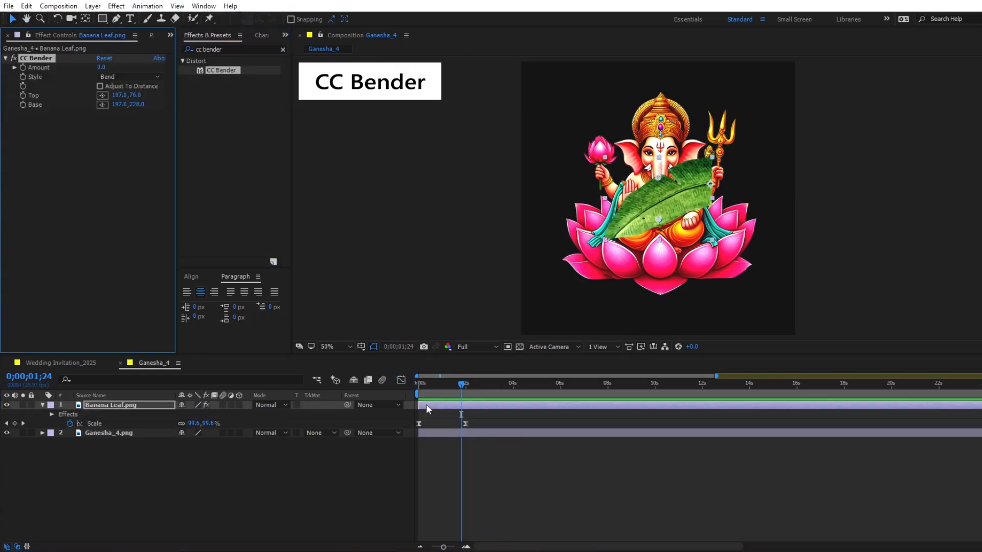
- Place CC Bender's Top point at the banana leaf's tip and its Base point at the stem end by the anchor
{"action": "left_click_drag", "start_coordinate": [659, 187], "coordinate": [666, 187]}
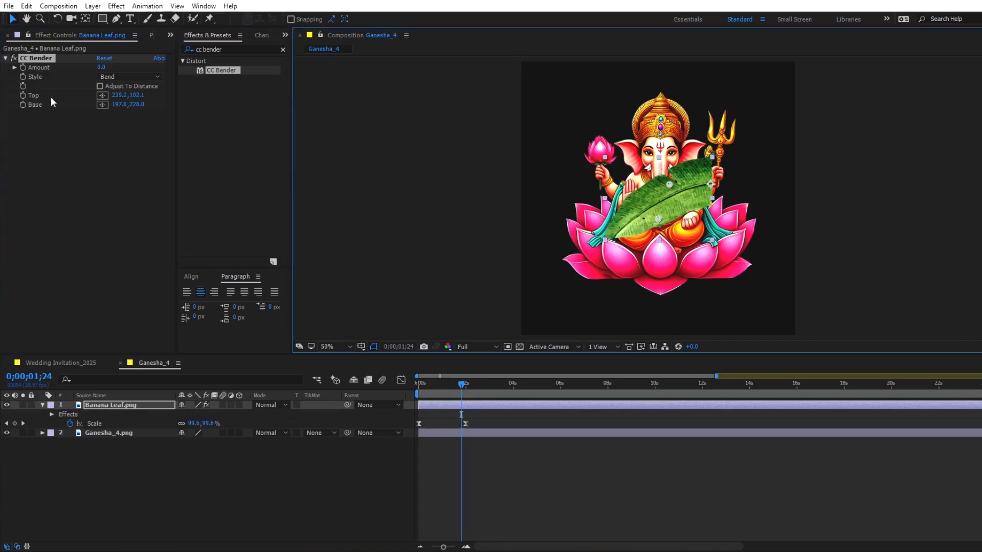
{"action": "left_click_drag", "start_coordinate": [670, 184], "coordinate": [604, 240]}
{"action": "left_click_drag", "start_coordinate": [702, 190], "coordinate": [711, 187]}
- Add the expression wiggle(1,20) to CC Bender's Amount on the banana leaf and preview the sway
{"action": "left_click", "coordinate": [23, 68], "text": "alt"}
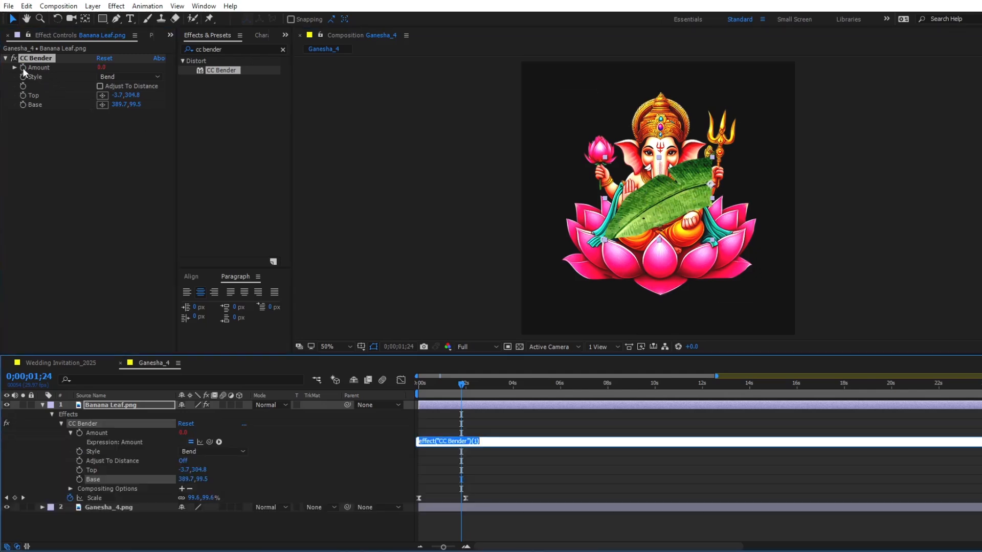
{"action": "type", "text": "wiggle(1,20"}
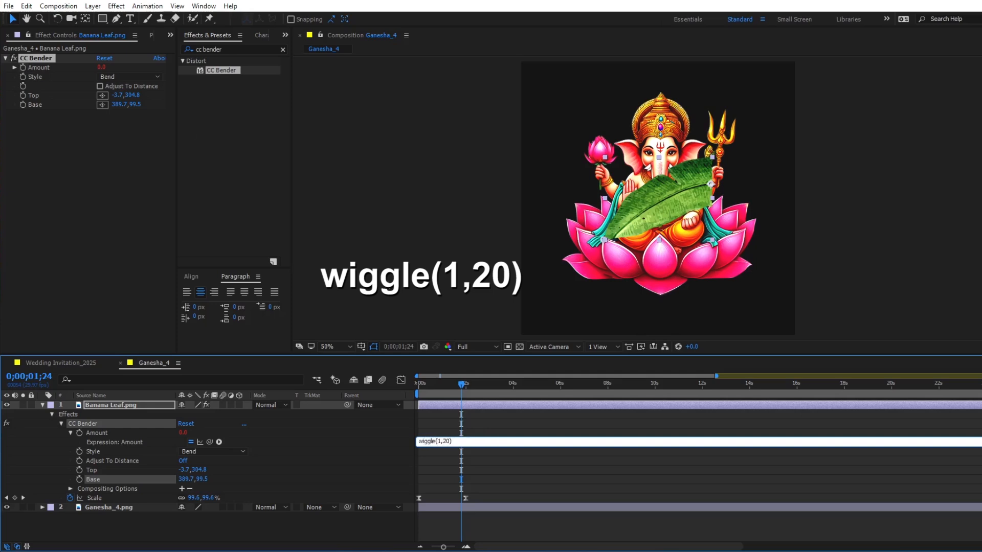
{"action": "left_click", "coordinate": [493, 526]}
{"action": "key", "text": "space"}
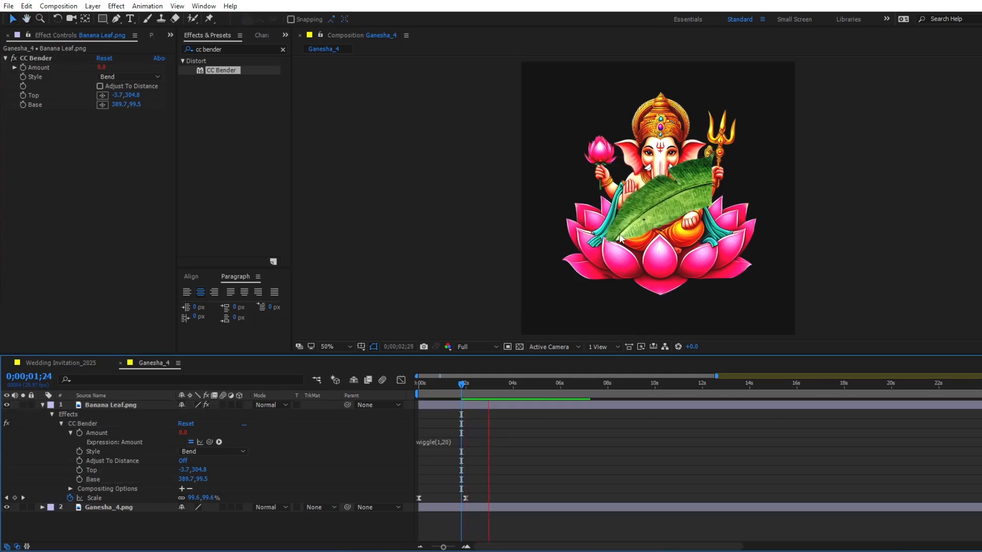
- Move the banana leaf to the lower left of the Ganesha's lotus and duplicate its layer
{"action": "left_click", "coordinate": [623, 247]}
{"action": "left_click_drag", "start_coordinate": [623, 247], "coordinate": [621, 259]}
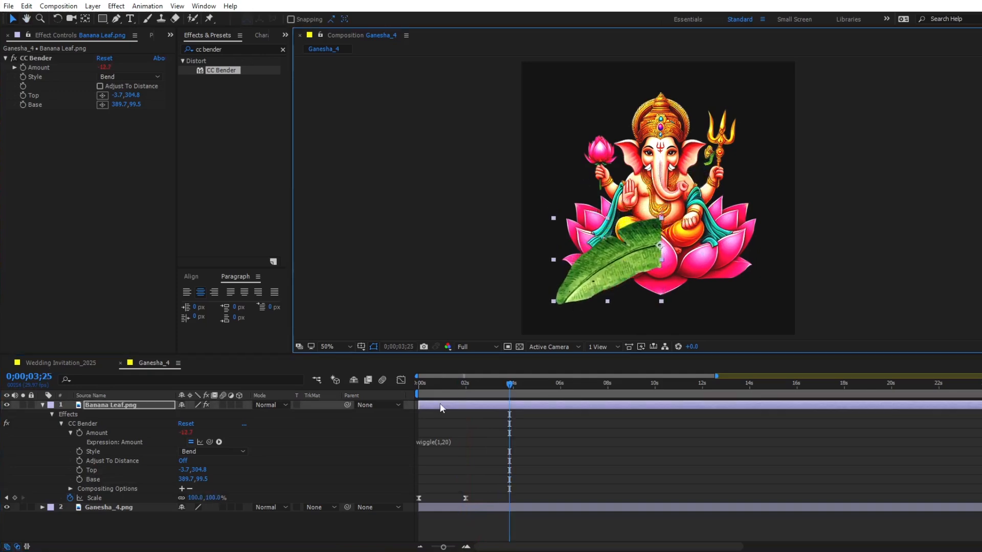
{"action": "key", "text": "ctrl+d"}
{"action": "key", "text": "ctrl+d"}
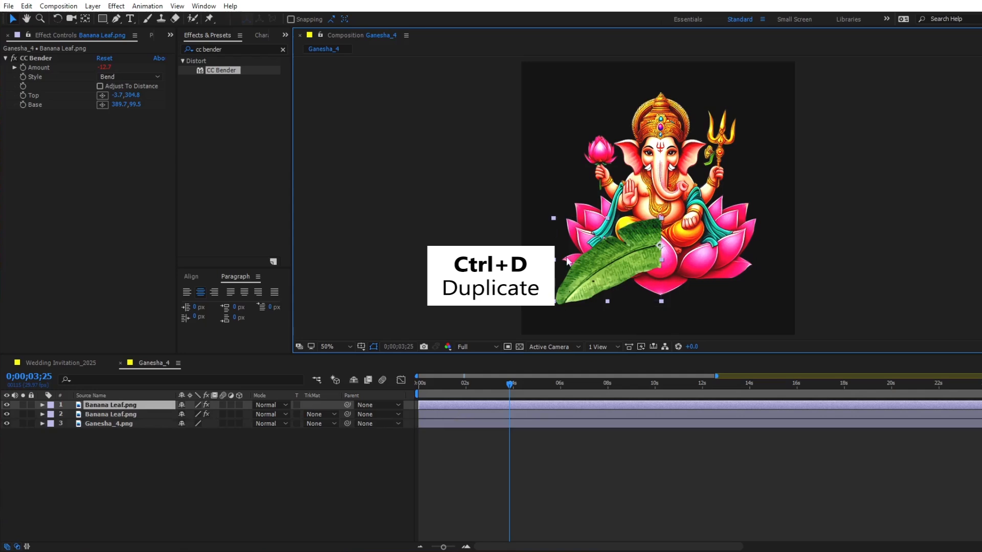
- Rotate the duplicated banana leaf to 37° and shift it slightly left so it fans out above the original
{"action": "key", "text": "r"}
{"action": "left_click_drag", "start_coordinate": [195, 415], "coordinate": [215, 413]}
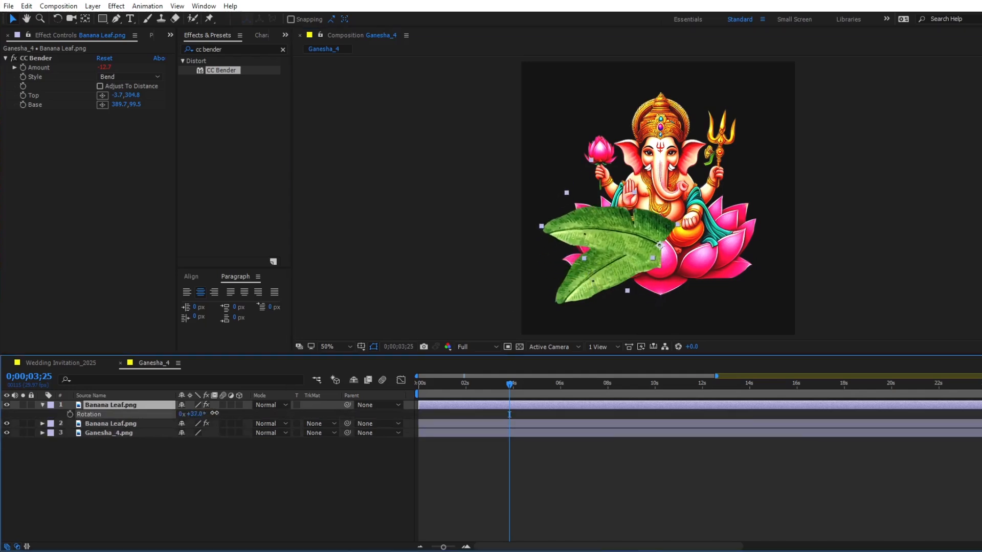
{"action": "left_click_drag", "start_coordinate": [616, 239], "coordinate": [607, 239]}
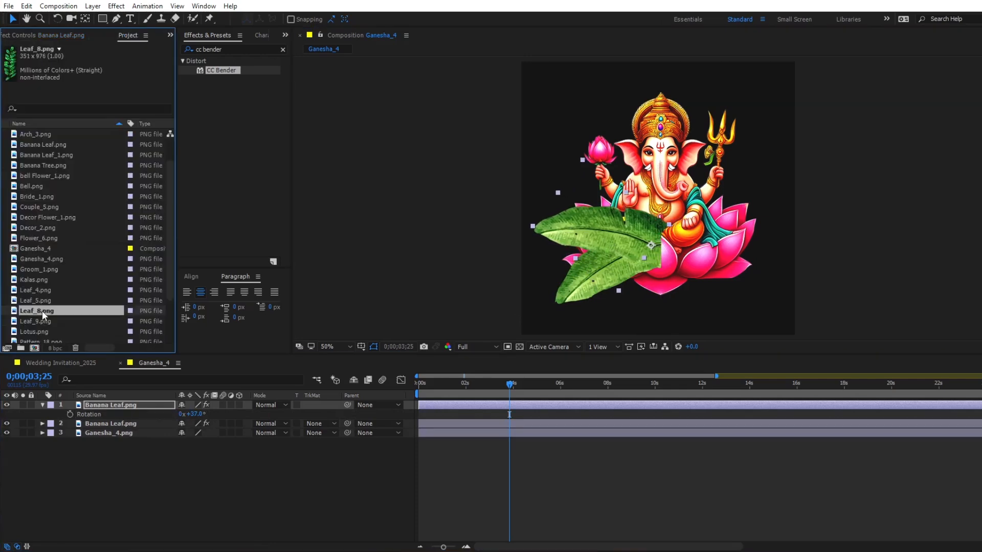
- Add Leaf_8.png as the top layer, move its anchor point to the stem base and scale it to 51%
{"action": "left_click_drag", "start_coordinate": [42, 310], "coordinate": [98, 401]}
{"action": "left_click", "coordinate": [84, 18]}
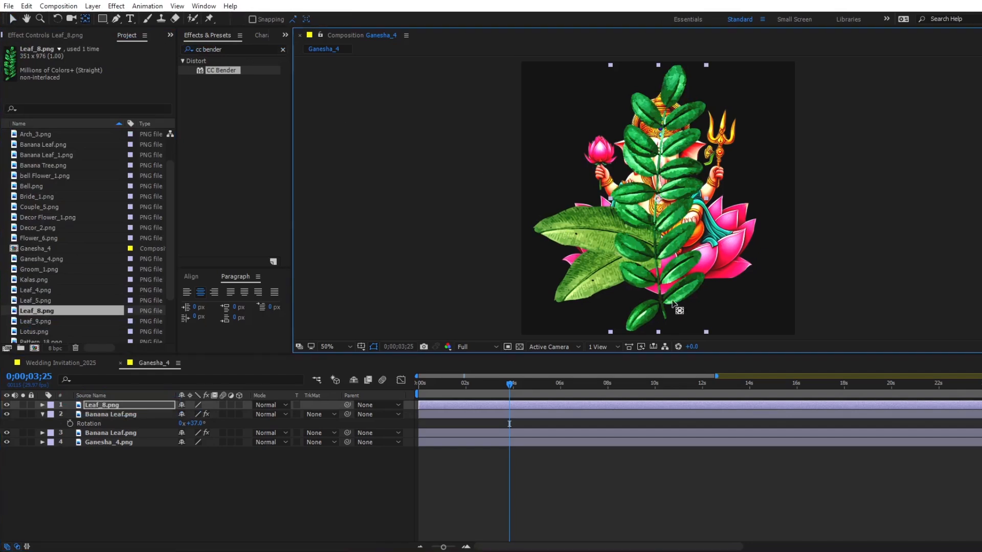
{"action": "key", "text": "v"}
{"action": "key", "text": "s"}
{"action": "left_click_drag", "start_coordinate": [194, 416], "coordinate": [169, 416]}
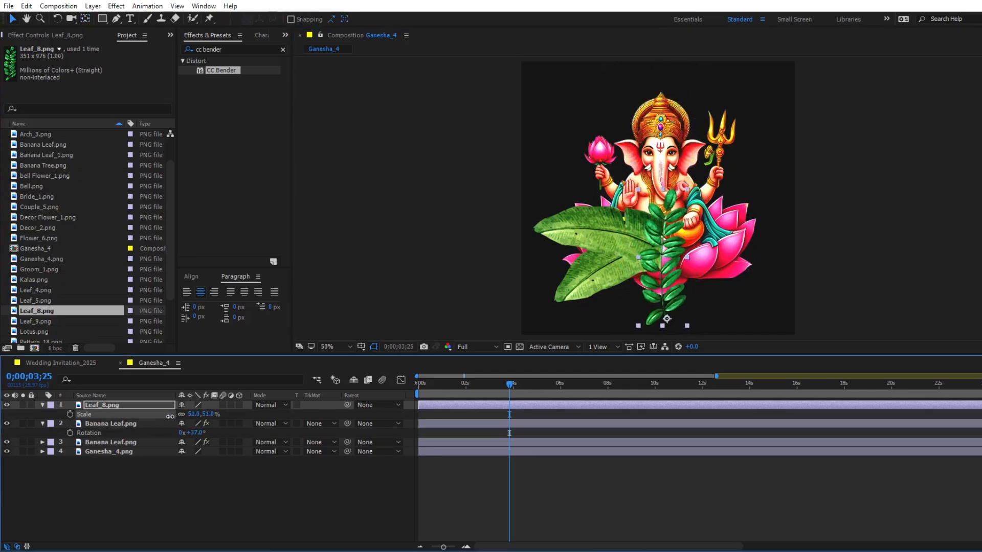
- Move Leaf_8.png's stem base to where the banana leaves meet and rotate it to -39°
{"action": "left_click_drag", "start_coordinate": [659, 298], "coordinate": [641, 233]}
{"action": "key", "text": "r"}
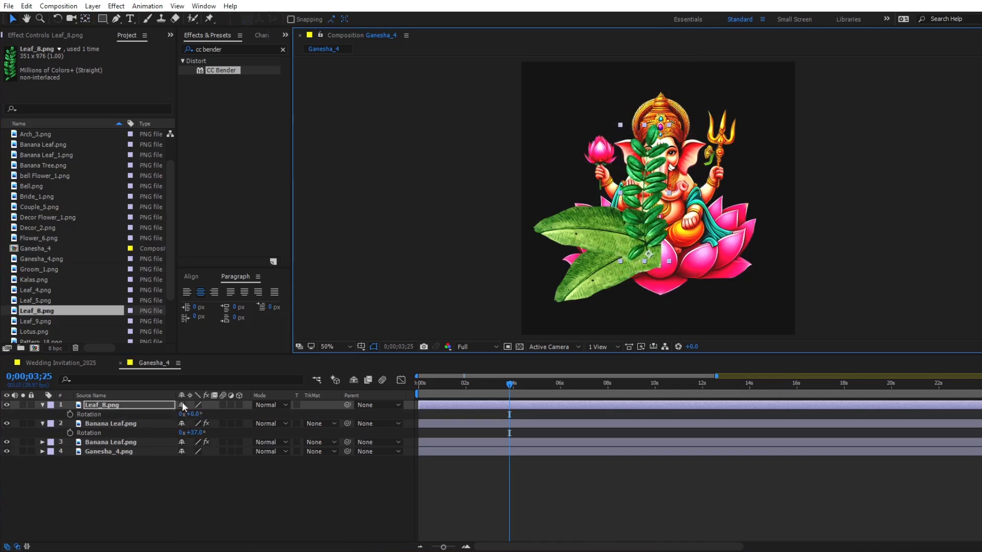
{"action": "left_click_drag", "start_coordinate": [188, 413], "coordinate": [174, 414]}
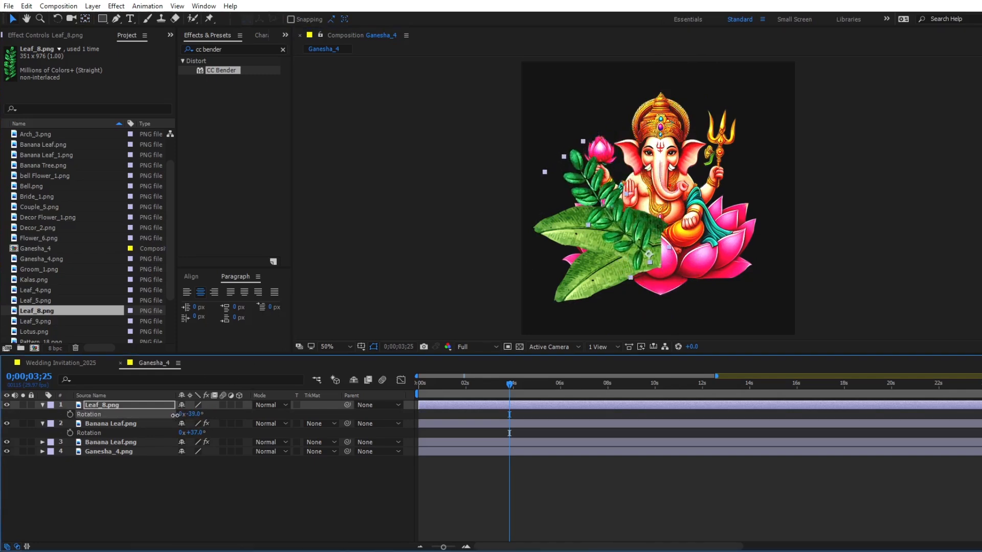
{"action": "left_click_drag", "start_coordinate": [635, 249], "coordinate": [629, 244]}
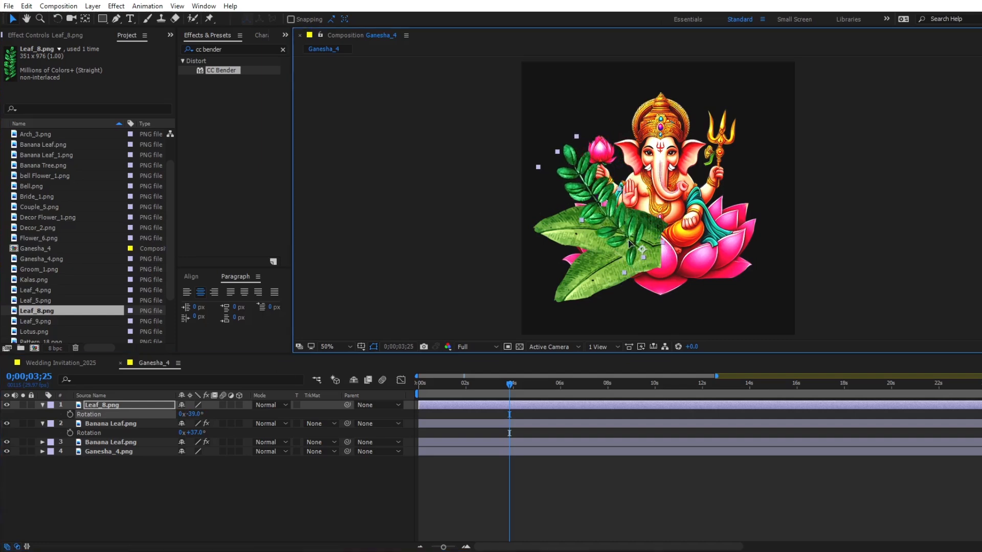
- Add Leaf_9.png as the top layer, move its anchor point to the stem base and scale it to 51%
{"action": "left_click", "coordinate": [41, 320]}
{"action": "left_click_drag", "start_coordinate": [35, 318], "coordinate": [97, 401]}
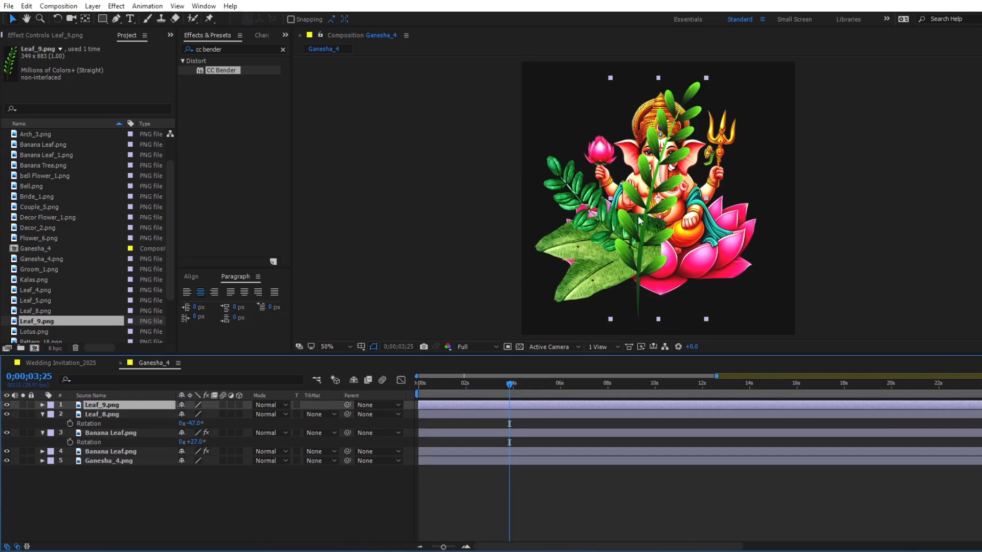
{"action": "left_click", "coordinate": [85, 19]}
{"action": "left_click_drag", "start_coordinate": [658, 199], "coordinate": [638, 318]}
{"action": "key", "text": "s"}
{"action": "left_click_drag", "start_coordinate": [197, 414], "coordinate": [173, 415]}
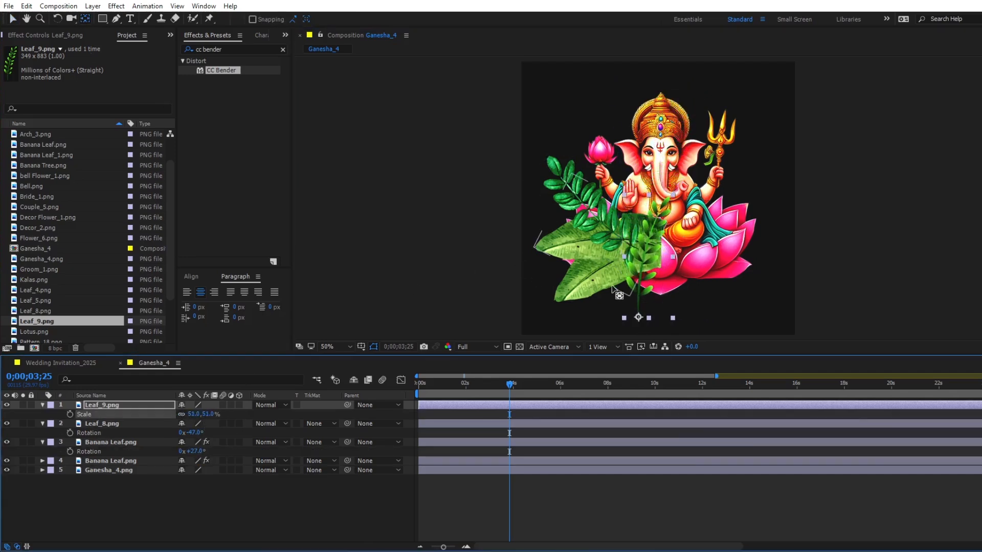
- Position Leaf_9.png at the base of the other leaves, rotating it to -46° and Leaf_8.png to -55°
{"action": "key", "text": "v"}
{"action": "left_click_drag", "start_coordinate": [620, 284], "coordinate": [632, 223]}
{"action": "key", "text": "r"}
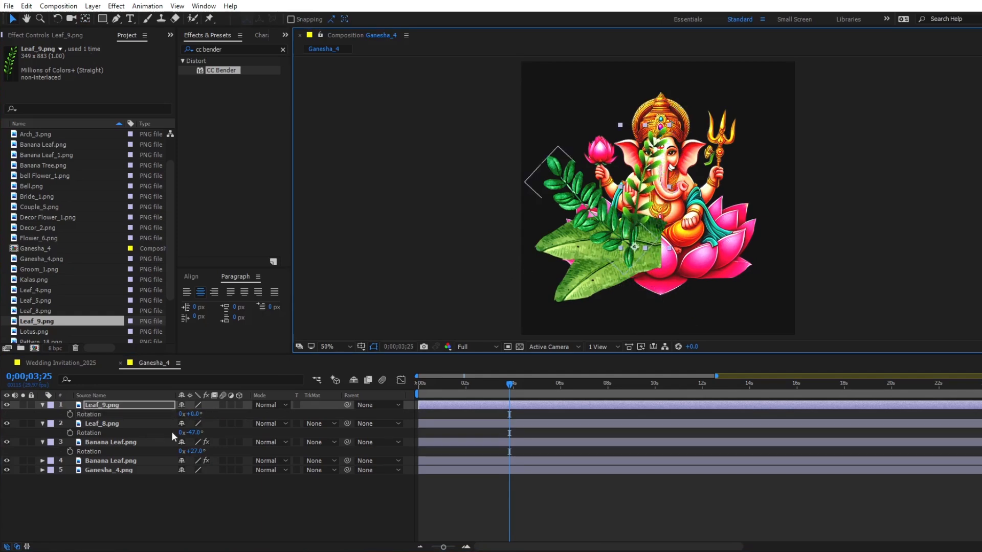
{"action": "mouse_move", "coordinate": [192, 413]}
{"action": "left_mouse_down"}
{"action": "mouse_move", "coordinate": [176, 414]}
{"action": "mouse_move", "coordinate": [190, 433]}
{"action": "mouse_move", "coordinate": [191, 415]}
{"action": "left_mouse_up"}
{"action": "left_click", "coordinate": [471, 424]}
- Keyframe the Scale of Leaf_9.png and Leaf_8.png from 0% at 0 seconds to 51% at 2 seconds
{"action": "left_click", "coordinate": [431, 405]}
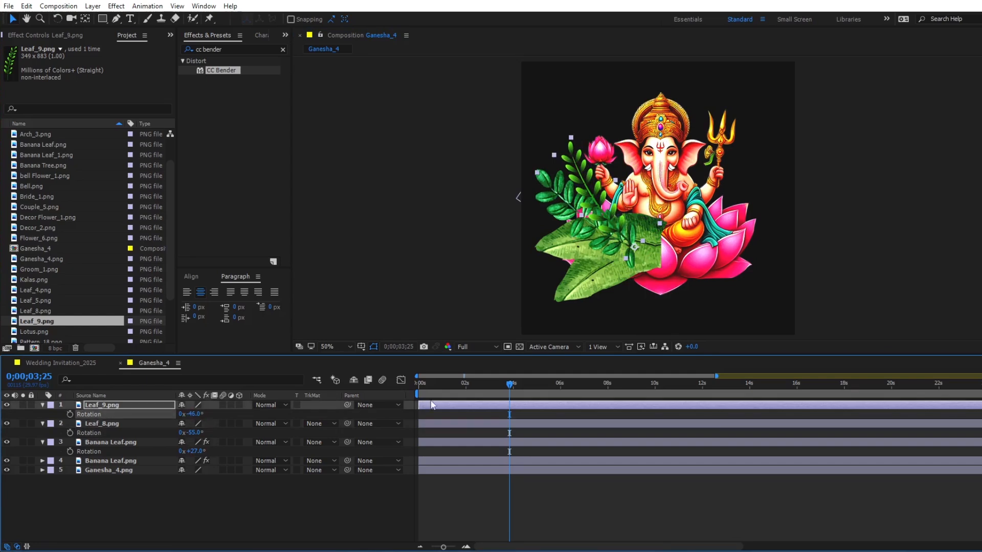
{"action": "left_click", "coordinate": [465, 390]}
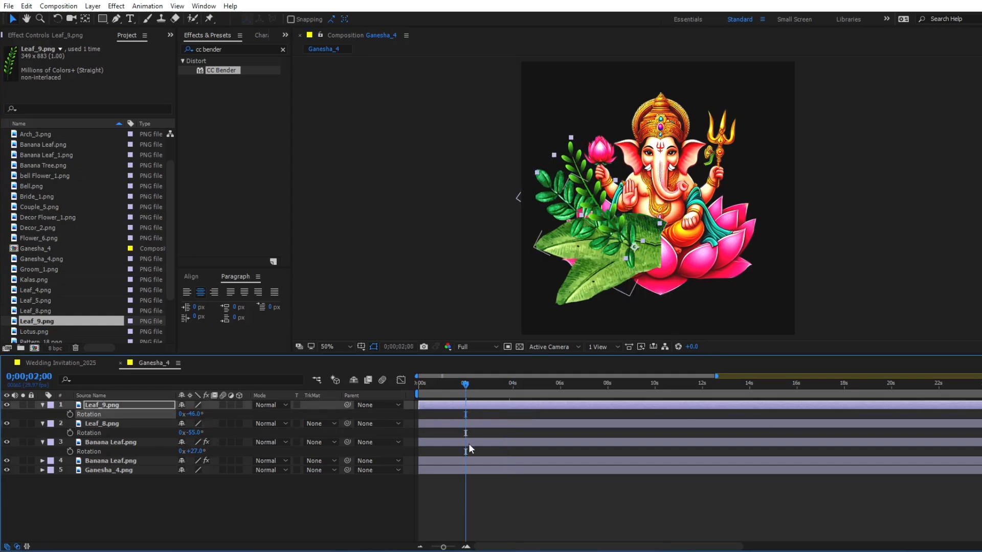
{"action": "left_click", "coordinate": [467, 424], "text": "ctrl"}
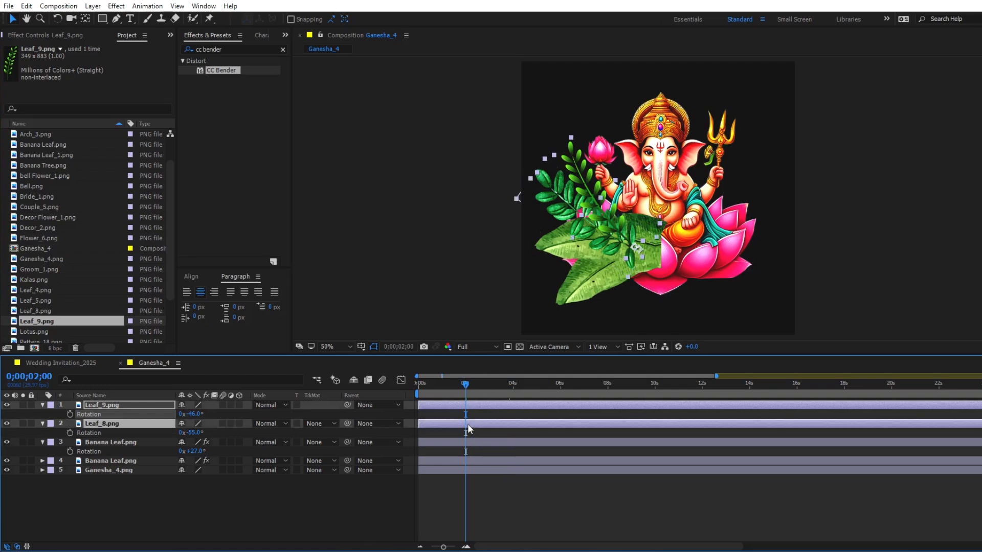
{"action": "key", "text": "s"}
{"action": "left_click", "coordinate": [70, 414]}
{"action": "key", "text": "Home"}
{"action": "left_click", "coordinate": [206, 432]}
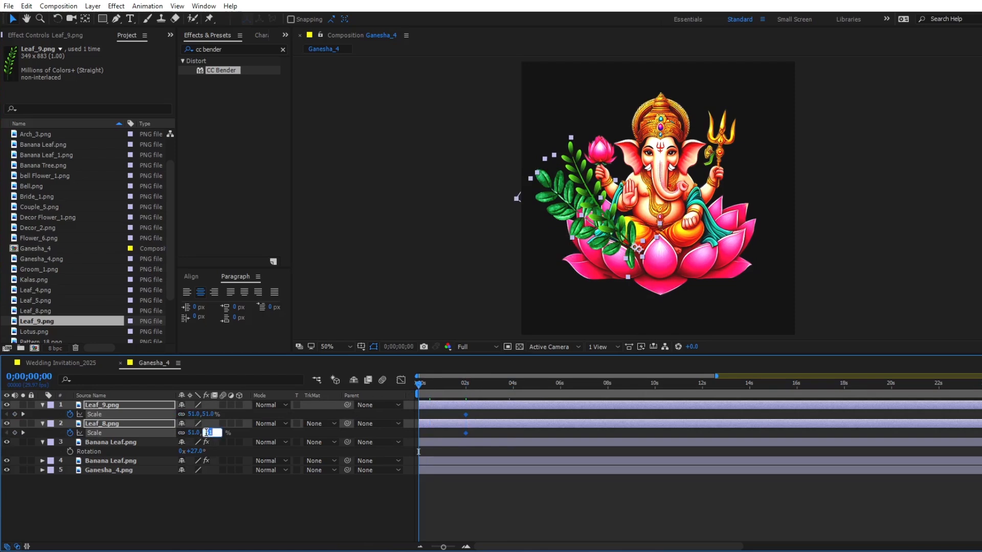
{"action": "key", "text": "Return"}
- Easy-ease the Scale keyframes of Leaf_8.png and Leaf_9.png, shape their speed curve to peak early, and preview the growth
{"action": "left_click_drag", "start_coordinate": [499, 409], "coordinate": [412, 437]}
{"action": "key", "text": "F9"}
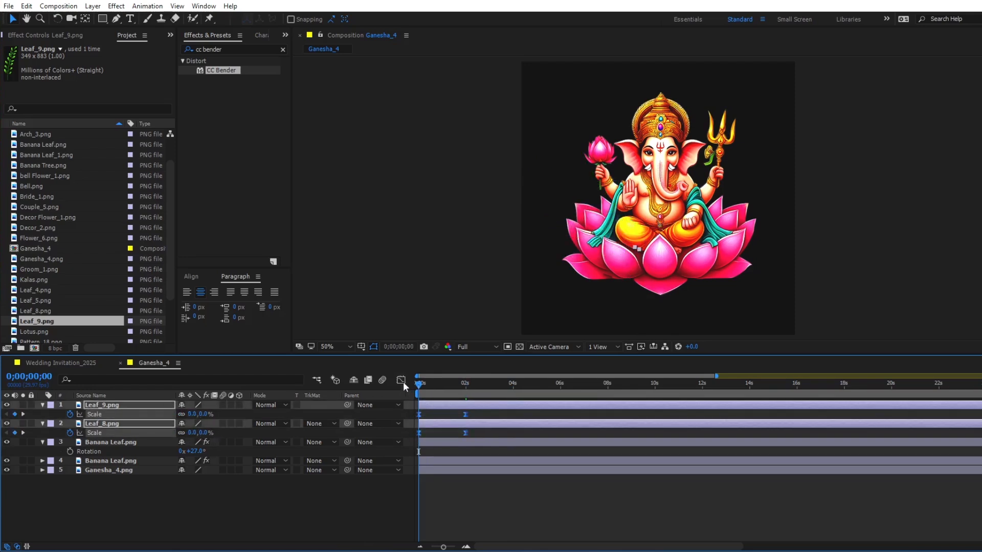
{"action": "left_click", "coordinate": [402, 381]}
{"action": "left_click_drag", "start_coordinate": [481, 492], "coordinate": [385, 511]}
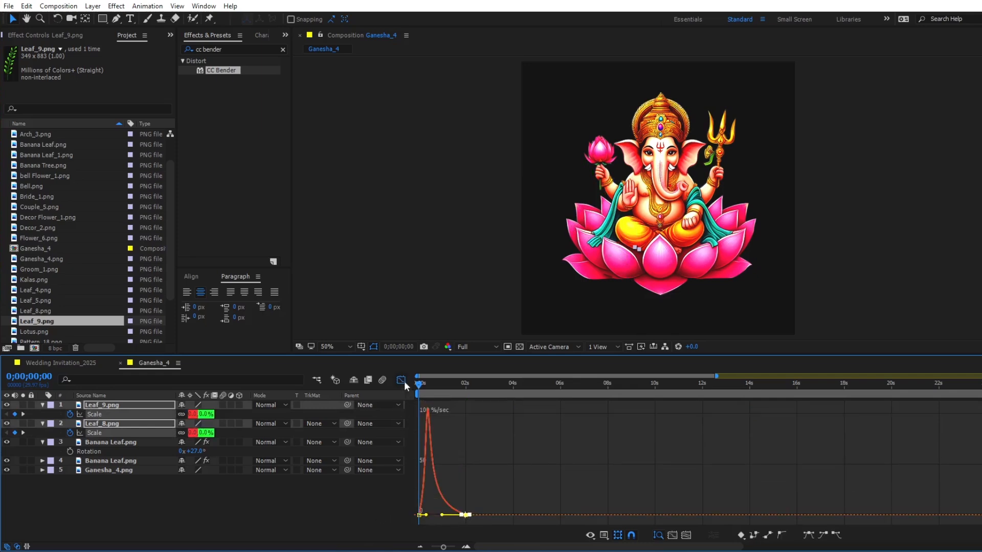
{"action": "left_click", "coordinate": [605, 537]}
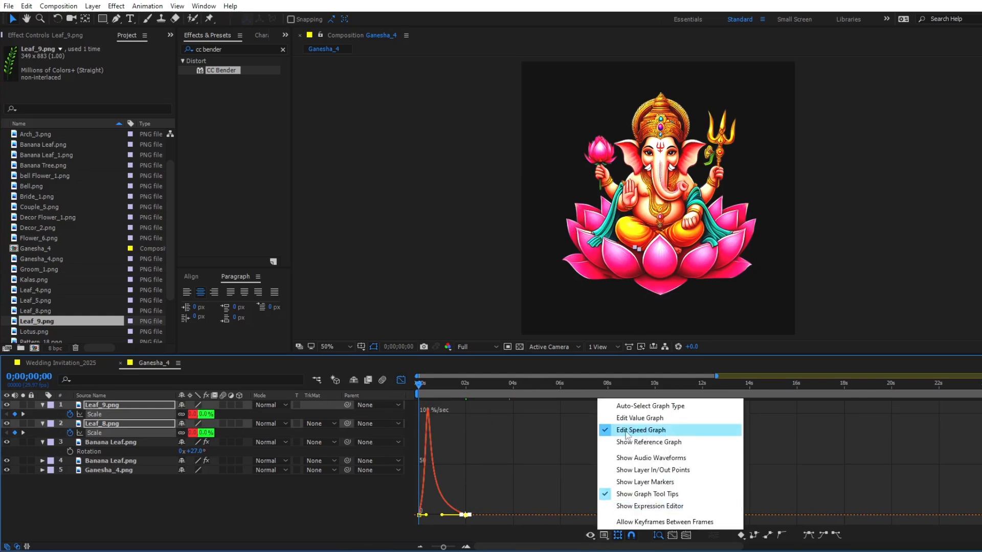
{"action": "left_click", "coordinate": [626, 435]}
{"action": "left_click", "coordinate": [402, 380]}
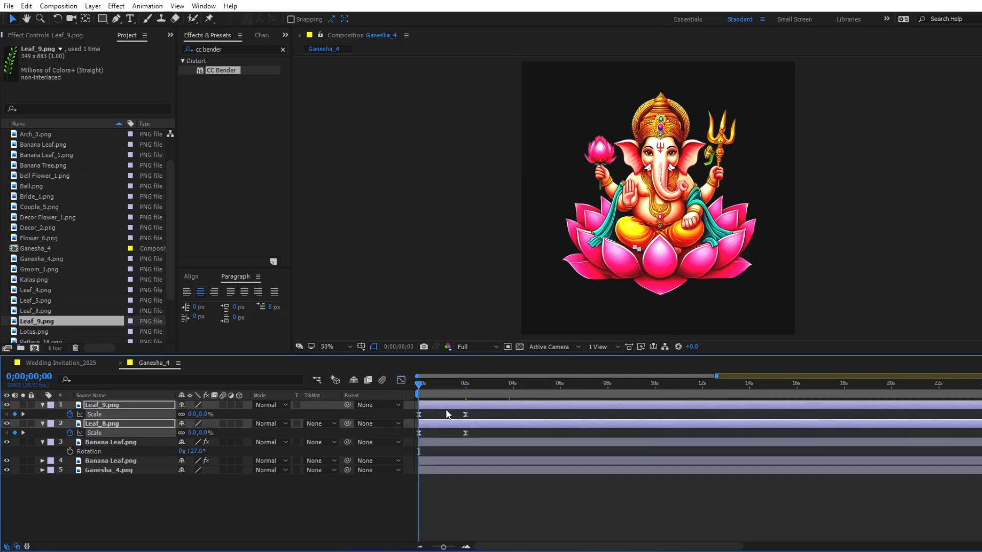
{"action": "key", "text": "space"}
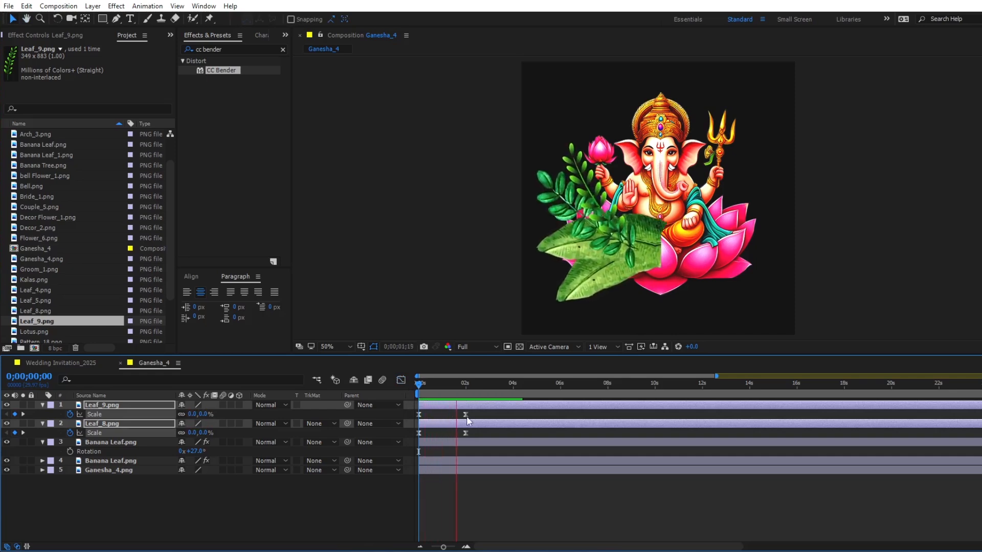
{"action": "key", "text": "space"}
{"action": "left_click", "coordinate": [542, 480]}
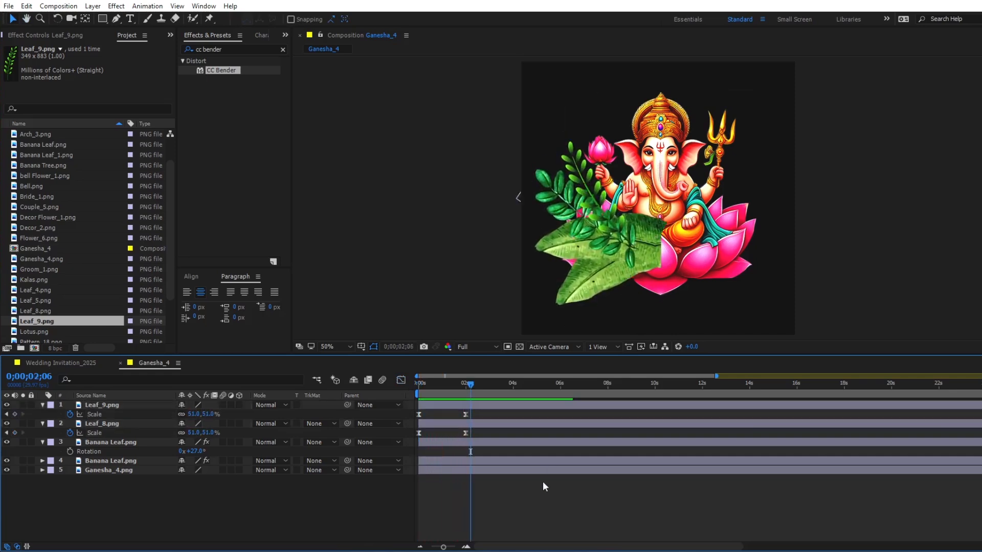
- Copy the banana leaf's CC Bender effect to Leaf_8.png and place its Top point at the leaf tip and Base at the stem end
{"action": "left_click", "coordinate": [523, 461]}
{"action": "left_click", "coordinate": [72, 34]}
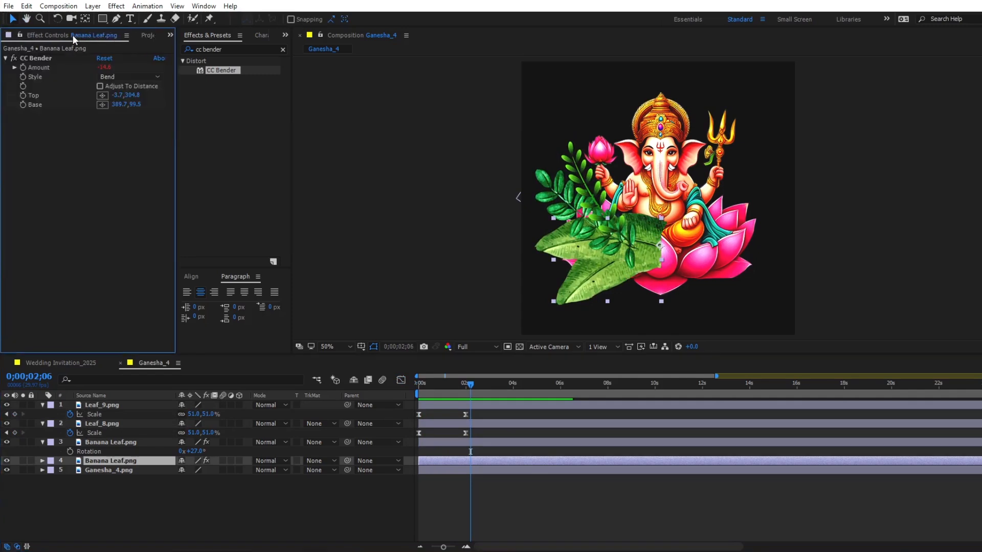
{"action": "left_click", "coordinate": [39, 58]}
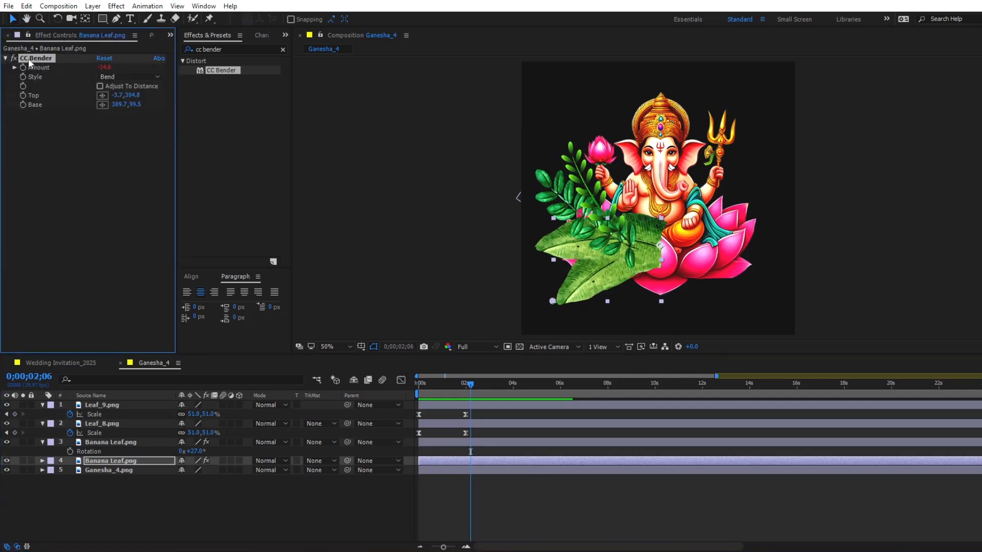
{"action": "left_click", "coordinate": [480, 424]}
{"action": "key", "text": "ctrl+v"}
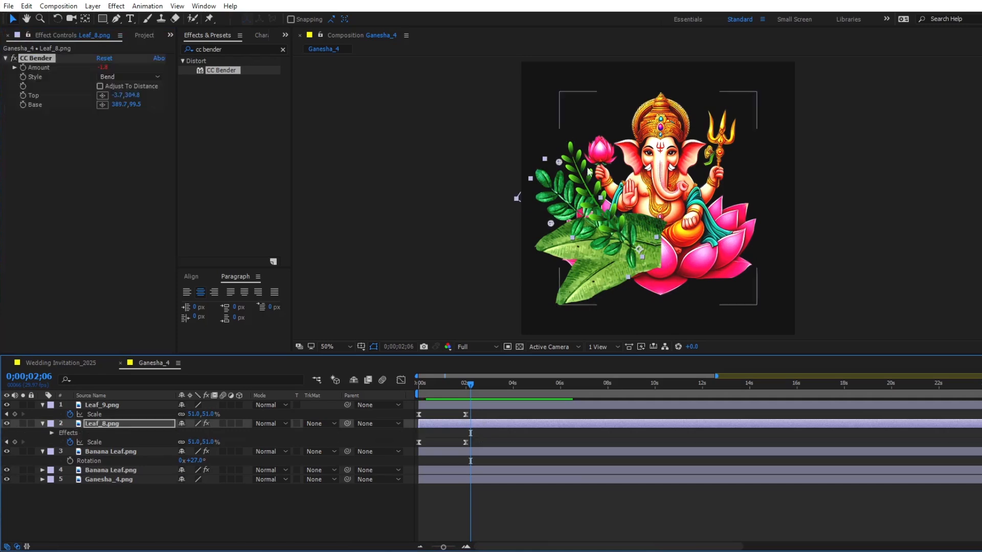
{"action": "left_click_drag", "start_coordinate": [551, 223], "coordinate": [639, 250]}
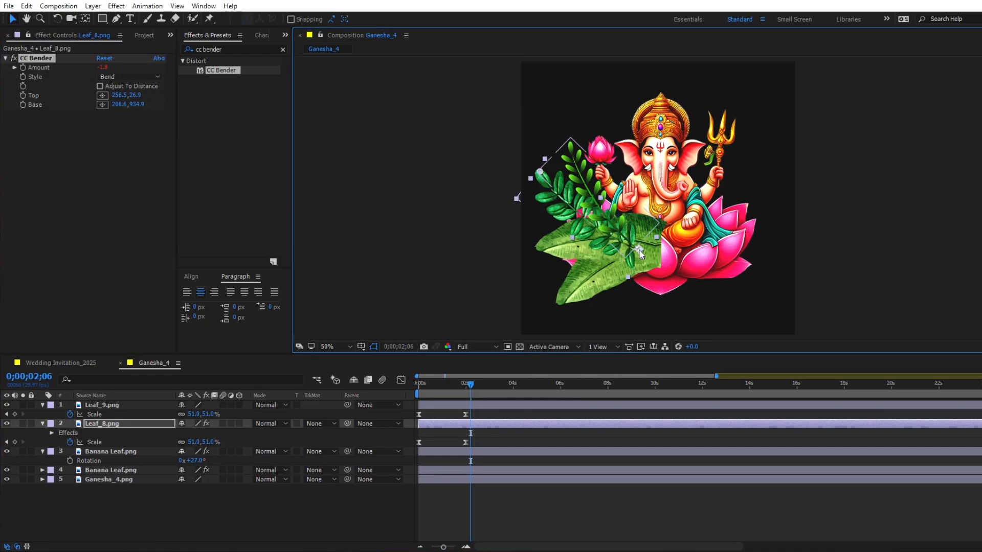
- Copy the CC Bender effect to Leaf_9.png, place its Base at the stem end and Top at the leaf tip, and preview the sway
{"action": "left_click", "coordinate": [485, 403]}
{"action": "key", "text": "ctrl+v"}
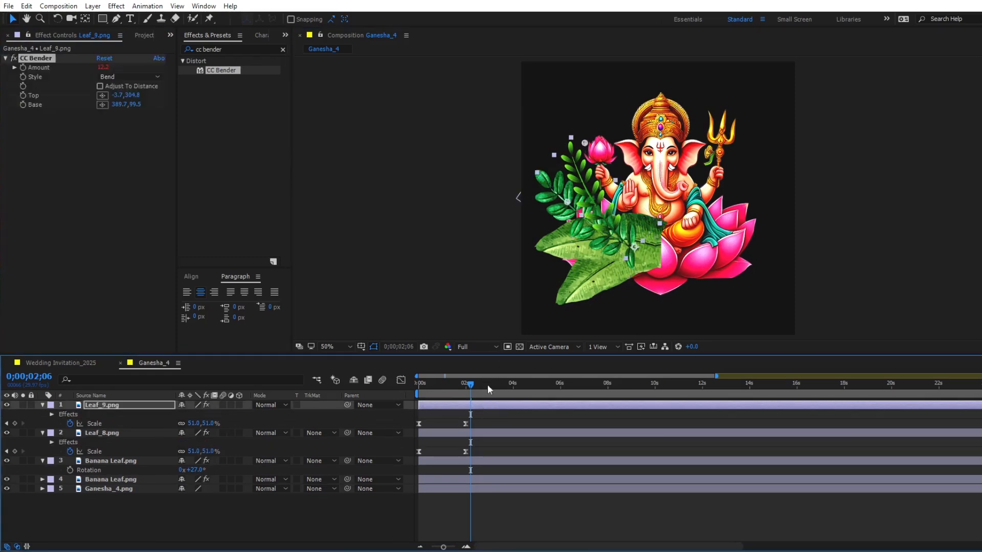
{"action": "left_click_drag", "start_coordinate": [584, 144], "coordinate": [634, 249]}
{"action": "left_click_drag", "start_coordinate": [566, 201], "coordinate": [573, 147]}
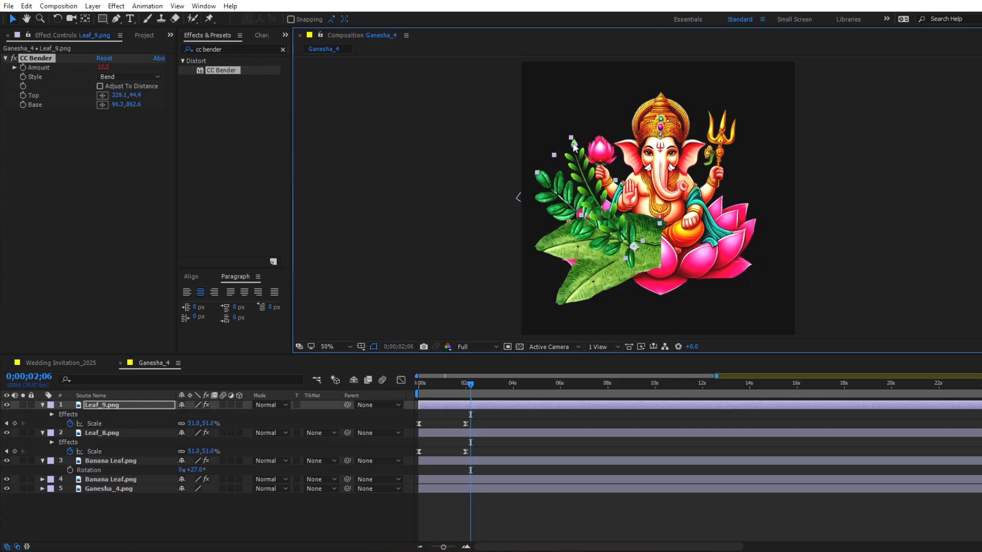
{"action": "key", "text": "space"}
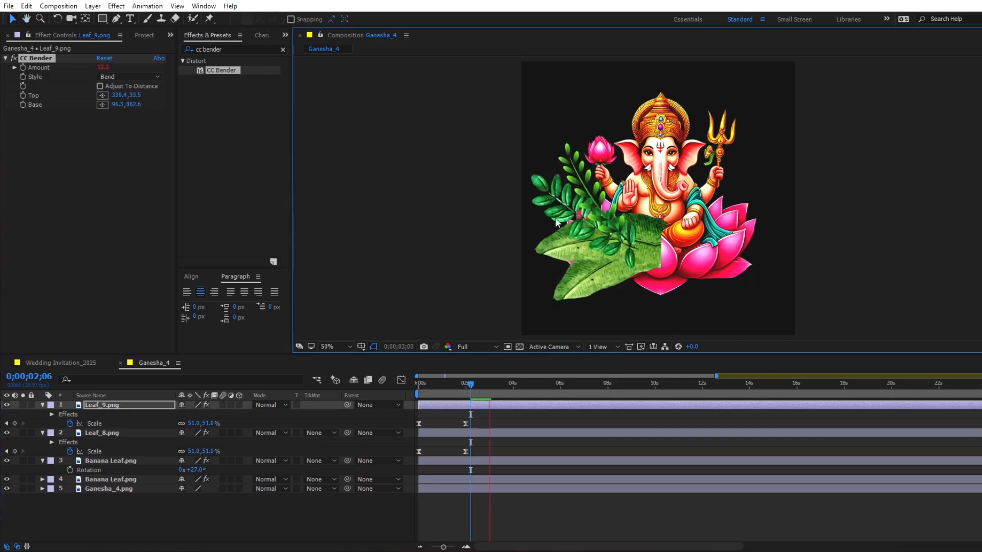
{"action": "key", "text": "space"}
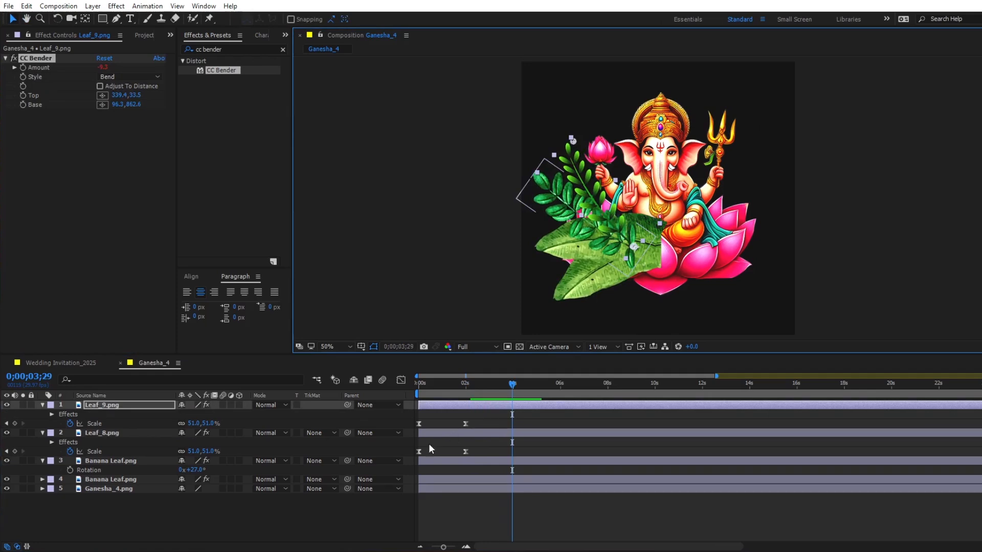
- Move Ganesha_4.png above all the leaf layers and pre-compose the four leaf layers as "Ganesha Comp"
{"action": "left_click", "coordinate": [433, 488]}
{"action": "left_click_drag", "start_coordinate": [119, 490], "coordinate": [104, 406]}
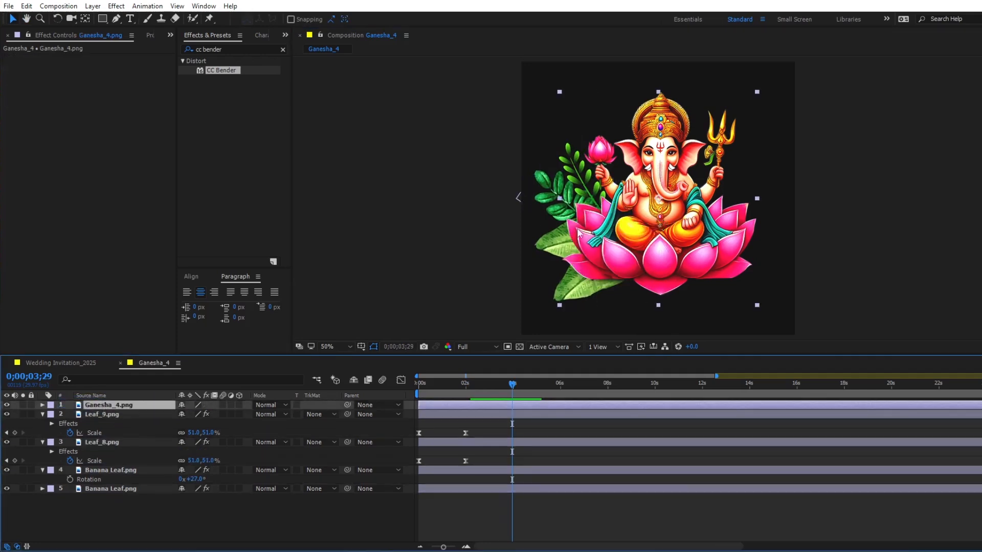
{"action": "left_click", "coordinate": [463, 413]}
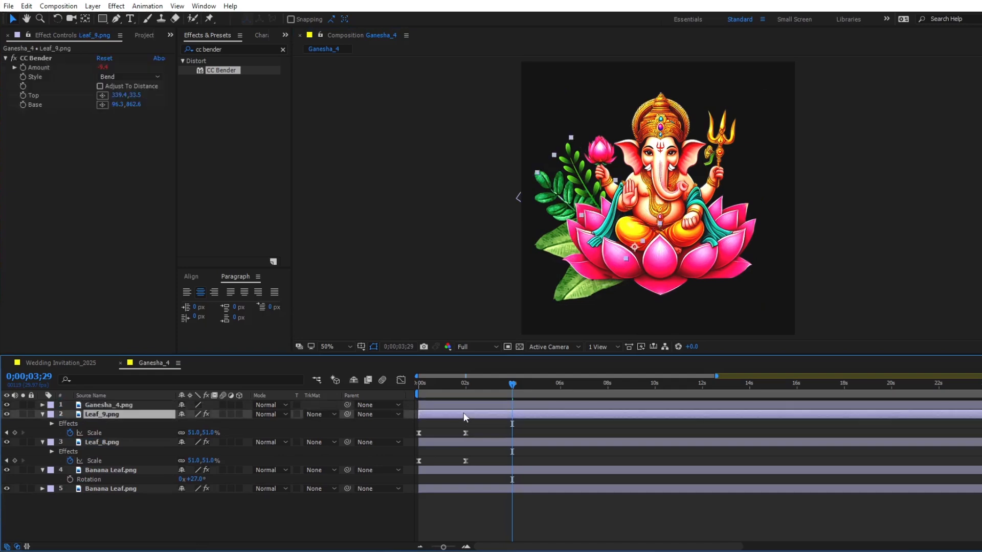
{"action": "left_click", "coordinate": [462, 486], "text": "shift"}
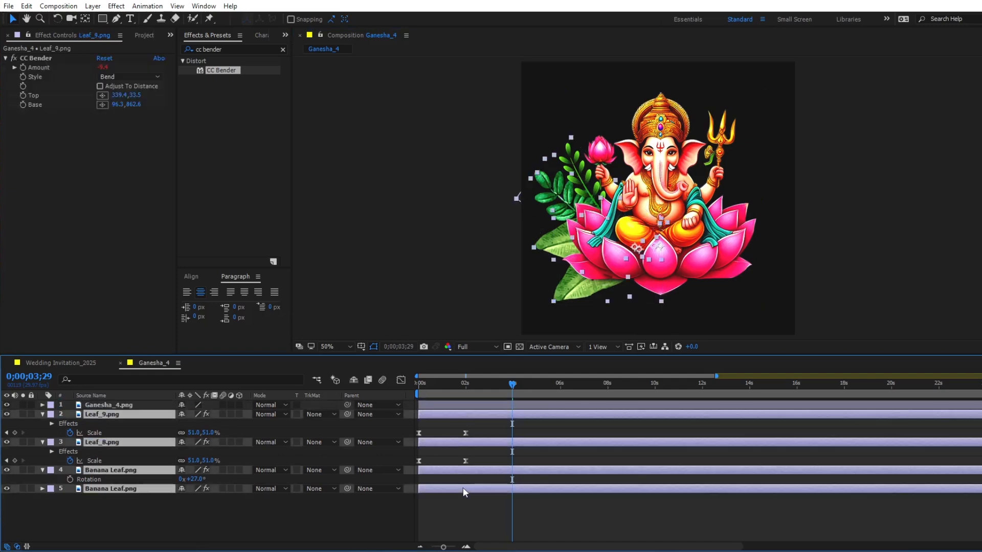
{"action": "right_click", "coordinate": [462, 487]}
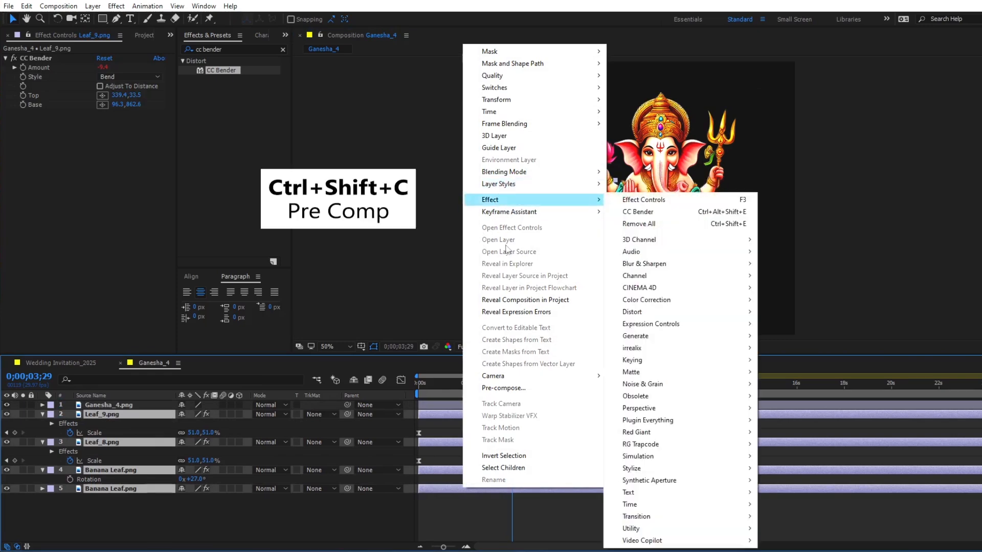
{"action": "left_click", "coordinate": [511, 388]}
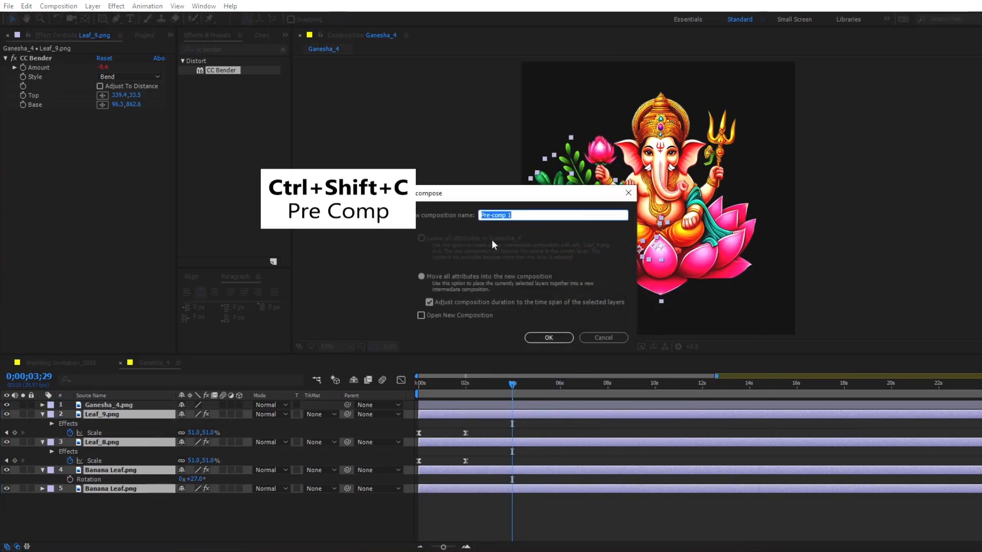
{"action": "type", "text": "Ganesha Comp"}
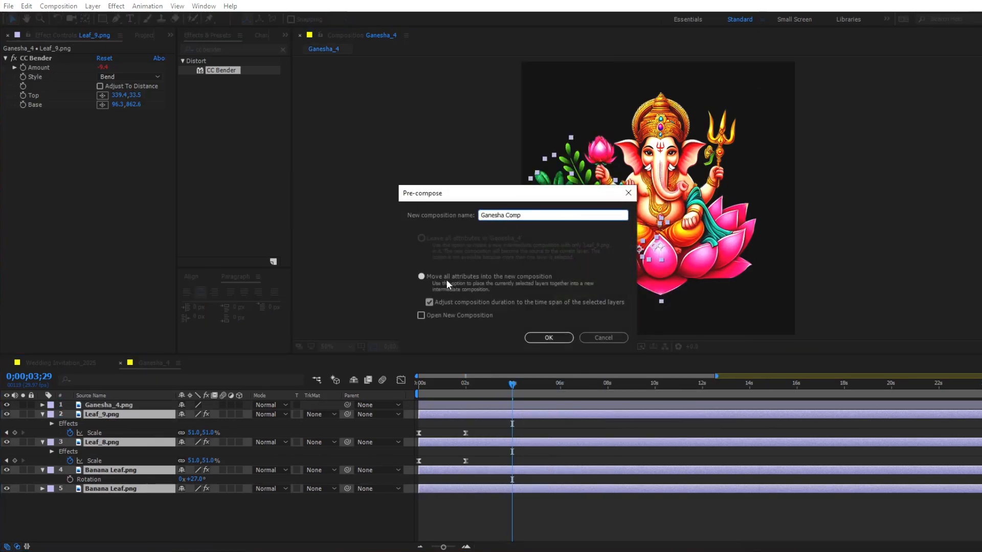
{"action": "left_click", "coordinate": [549, 338]}
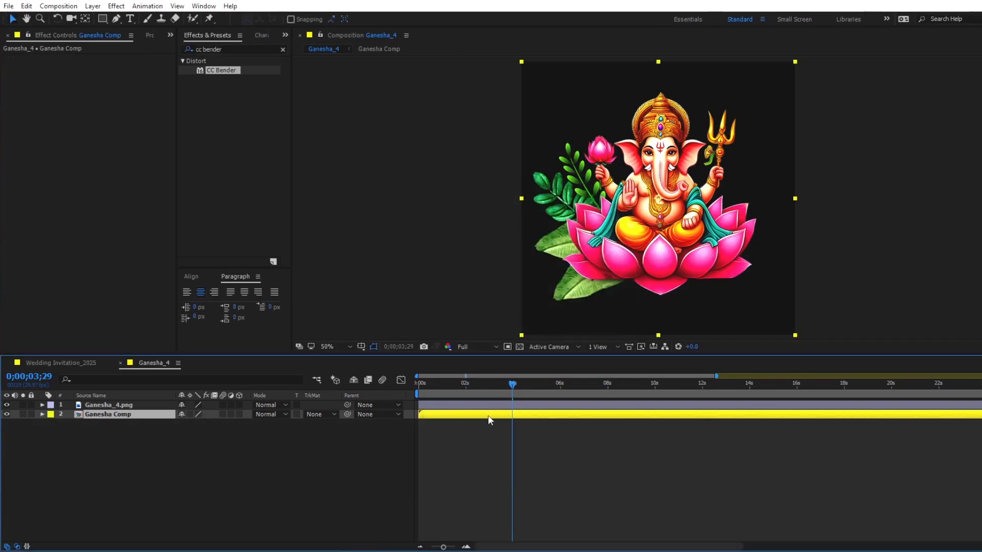
- Duplicate Ganesha Comp, flip the copy horizontally to mirror the leaves on Ganesha's other side, and preview from the start
{"action": "key", "text": "ctrl+d"}
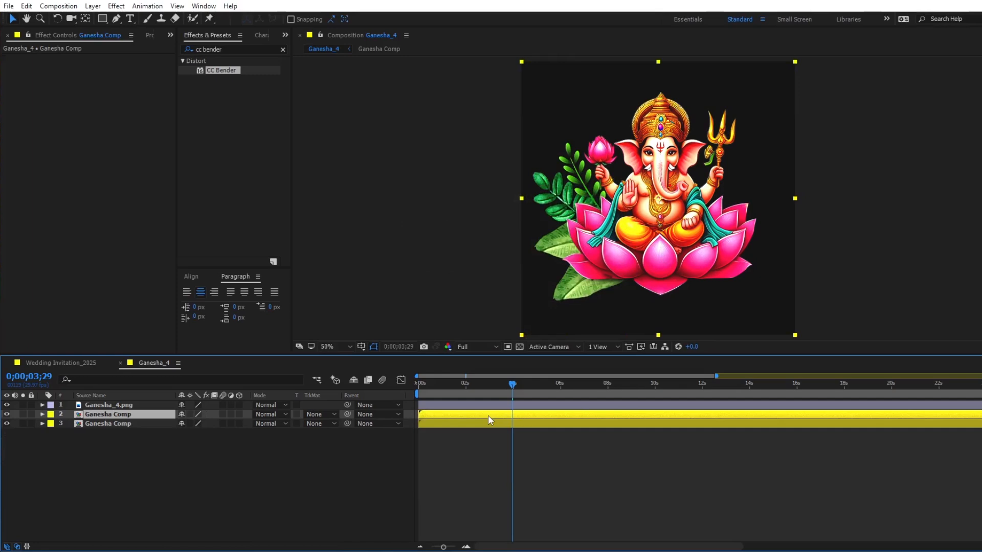
{"action": "right_click", "coordinate": [480, 415]}
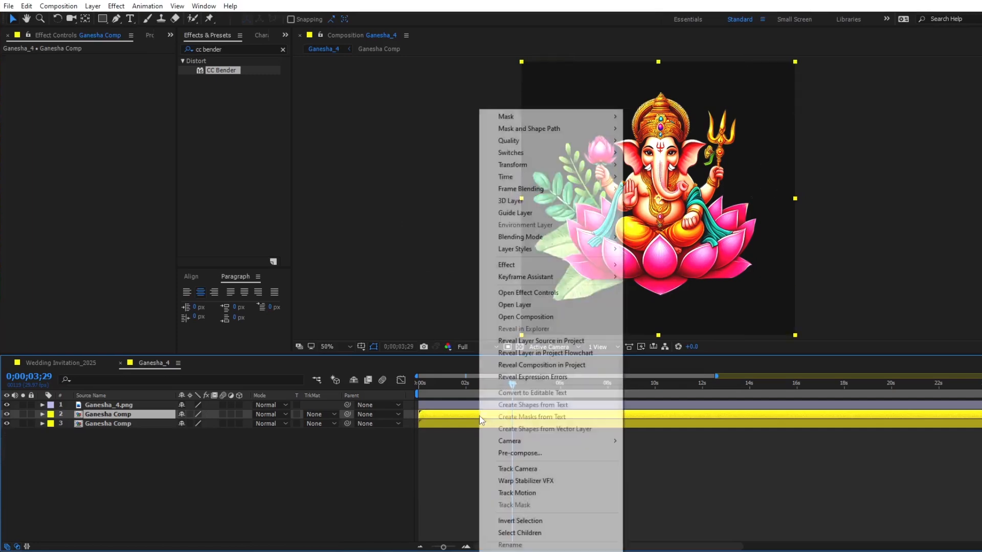
{"action": "mouse_move", "coordinate": [513, 178]}
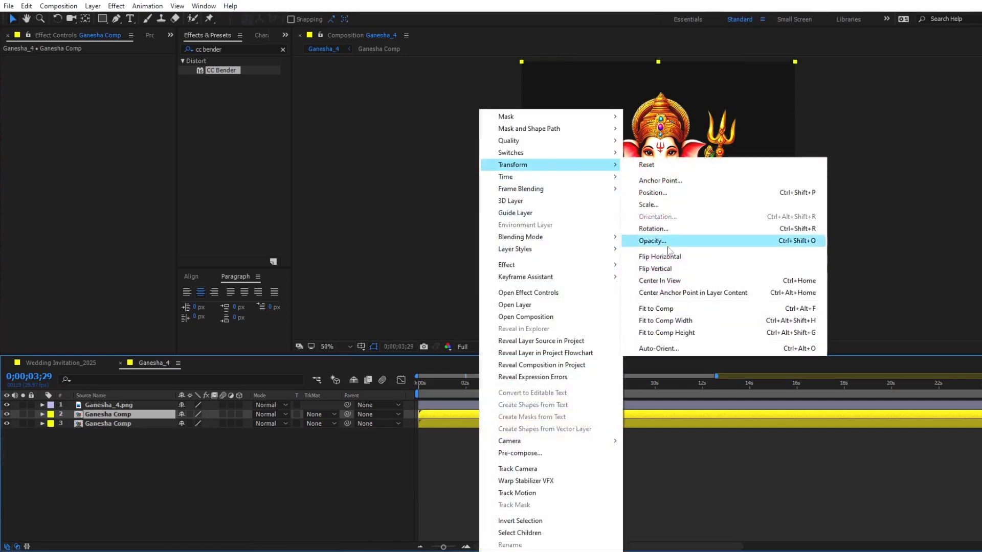
{"action": "left_click", "coordinate": [645, 256]}
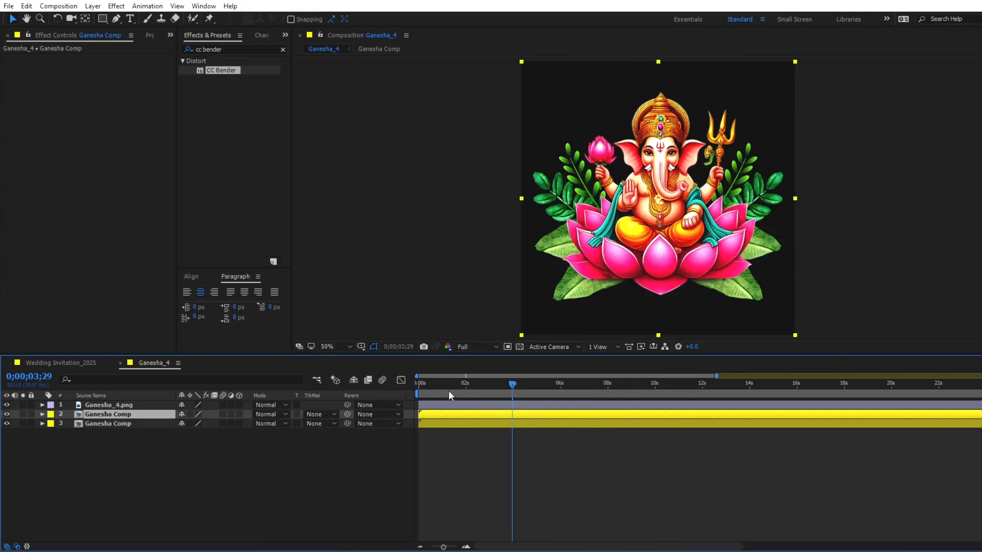
{"action": "key", "text": "Home"}
{"action": "key", "text": "space"}
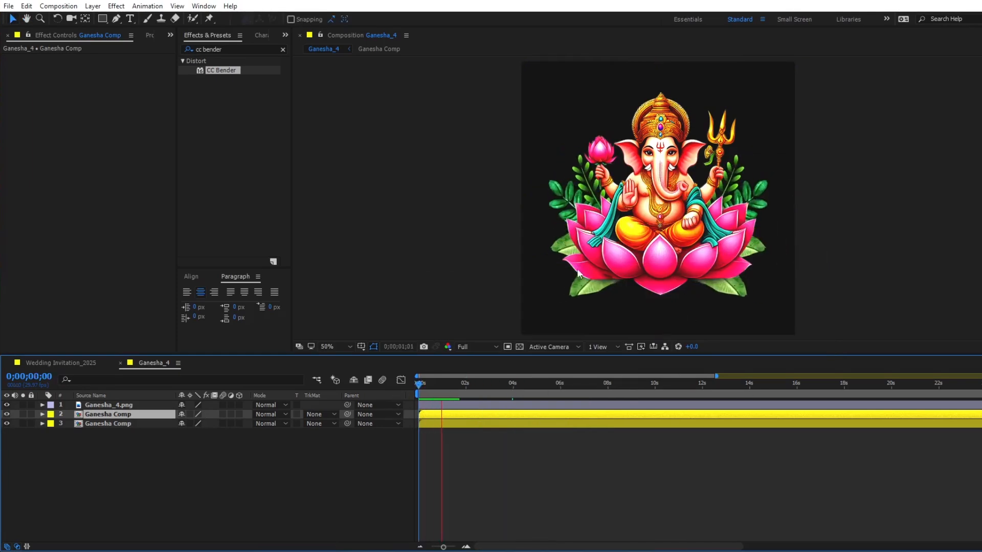
{"action": "key", "text": "space"}
- Return to the Wedding Invitation_2025 composition and add the Ganesha_4 composition as its topmost layer
{"action": "left_click", "coordinate": [121, 363]}
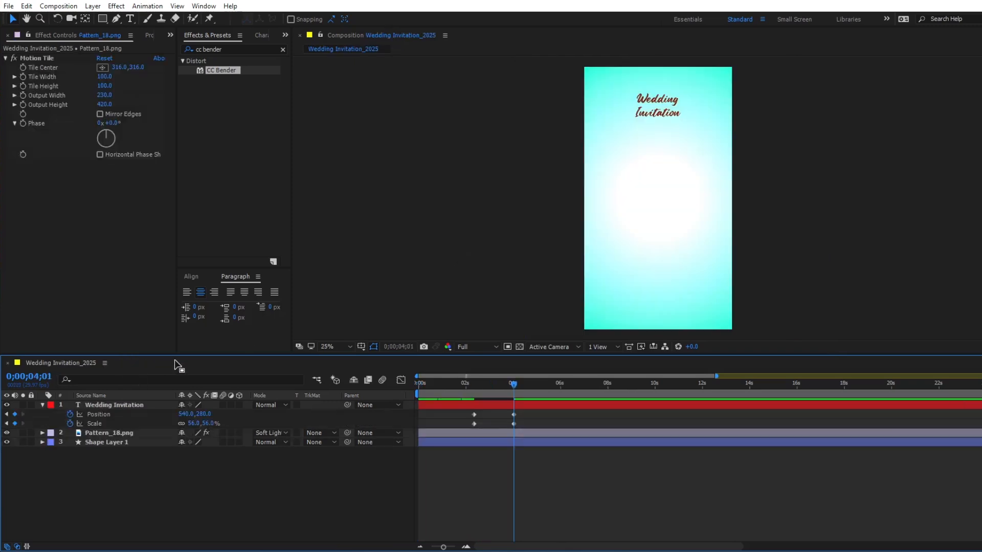
{"action": "left_click", "coordinate": [150, 36]}
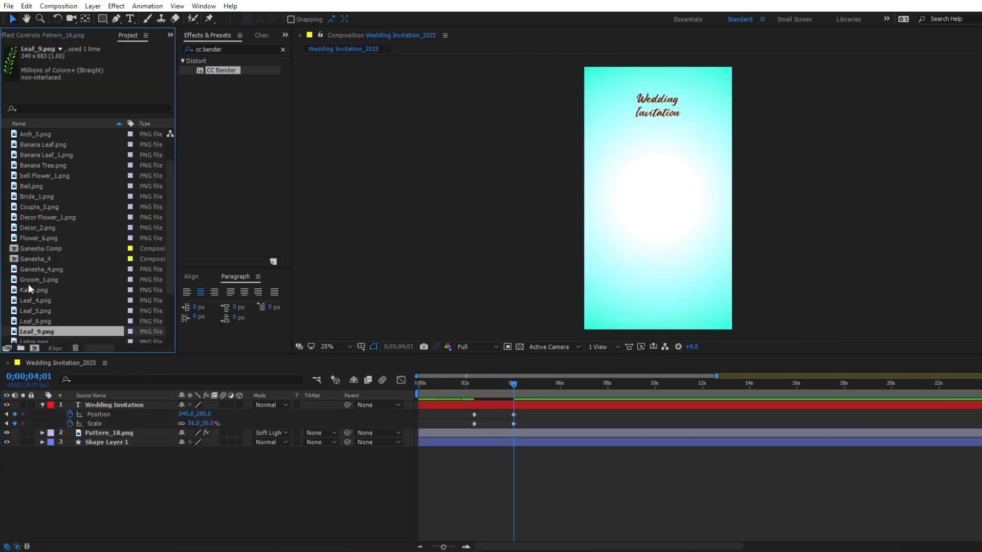
{"action": "left_click", "coordinate": [31, 261]}
{"action": "left_click_drag", "start_coordinate": [36, 259], "coordinate": [89, 407]}
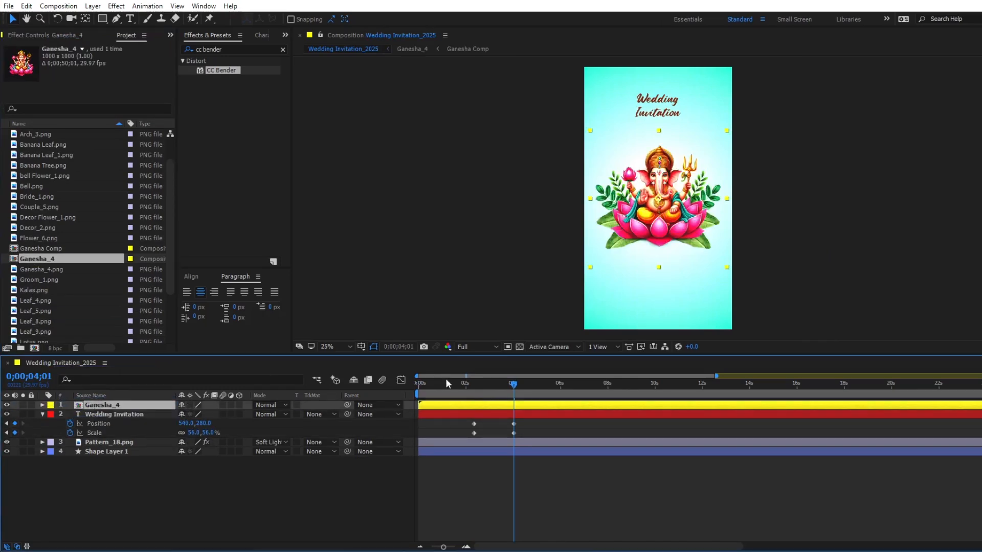
- Make the Ganesha_4 layer start at 0;00;02;10, at the Wedding Invitation title's first Position keyframe
{"action": "left_click", "coordinate": [474, 424]}
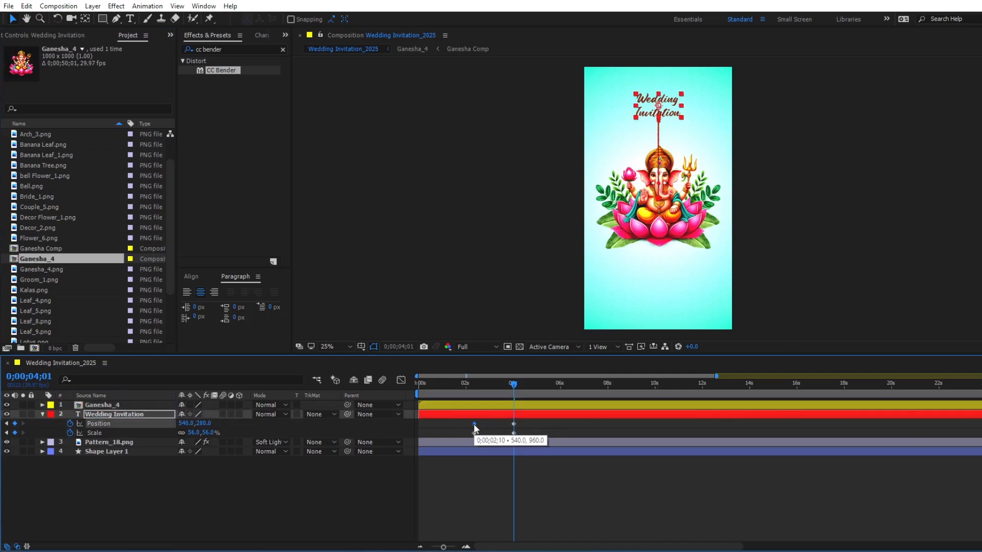
{"action": "key", "text": "j"}
{"action": "left_click", "coordinate": [481, 408]}
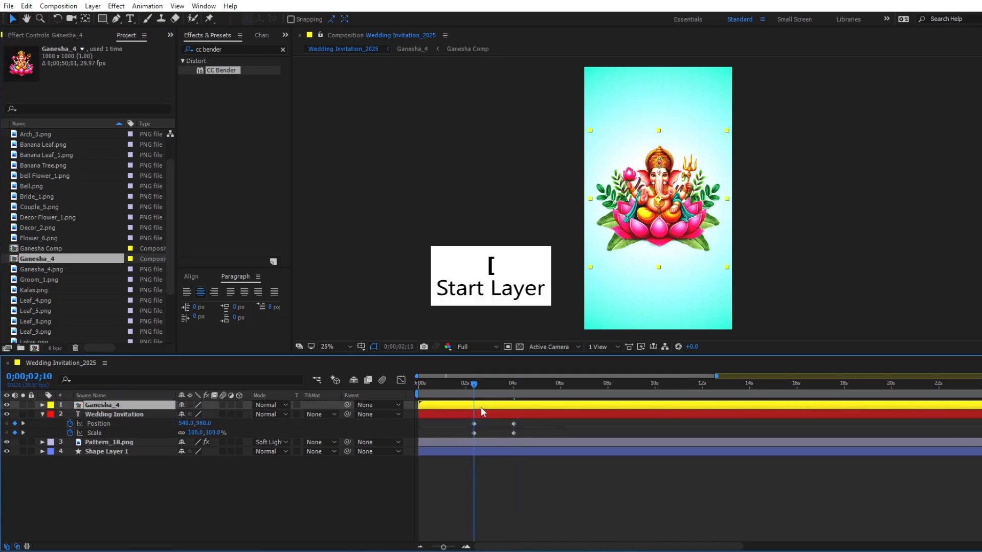
{"action": "key", "text": "["}
- Add Position and Scale keyframes to the Ganesha_4 layer at 0;00;04;01, keeping it centred at 100%
{"action": "key", "text": "k"}
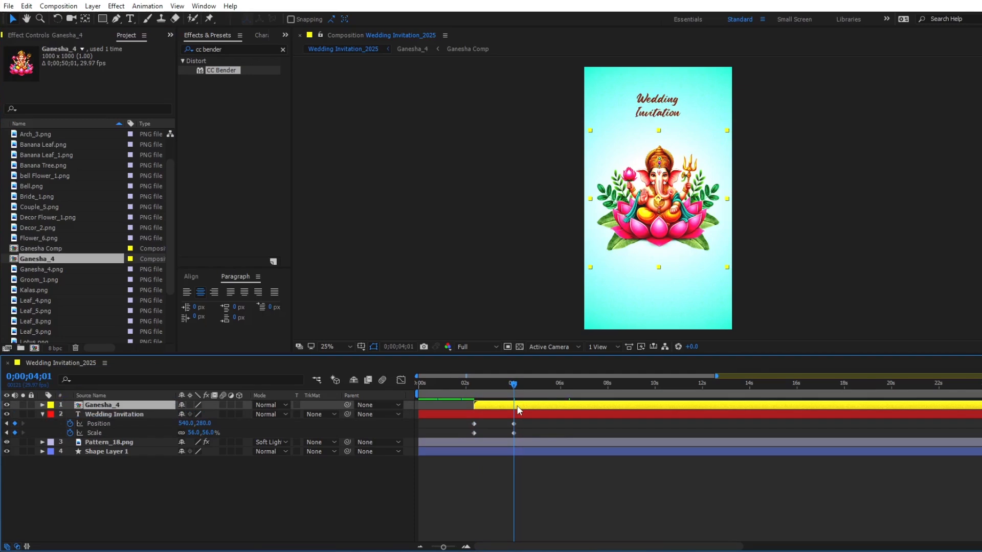
{"action": "key", "text": "p"}
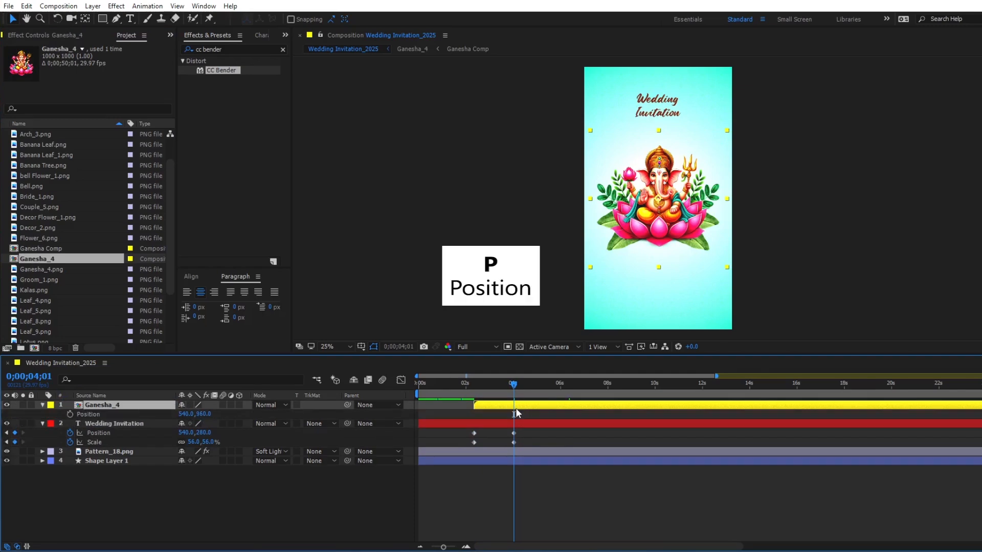
{"action": "left_click", "coordinate": [69, 414]}
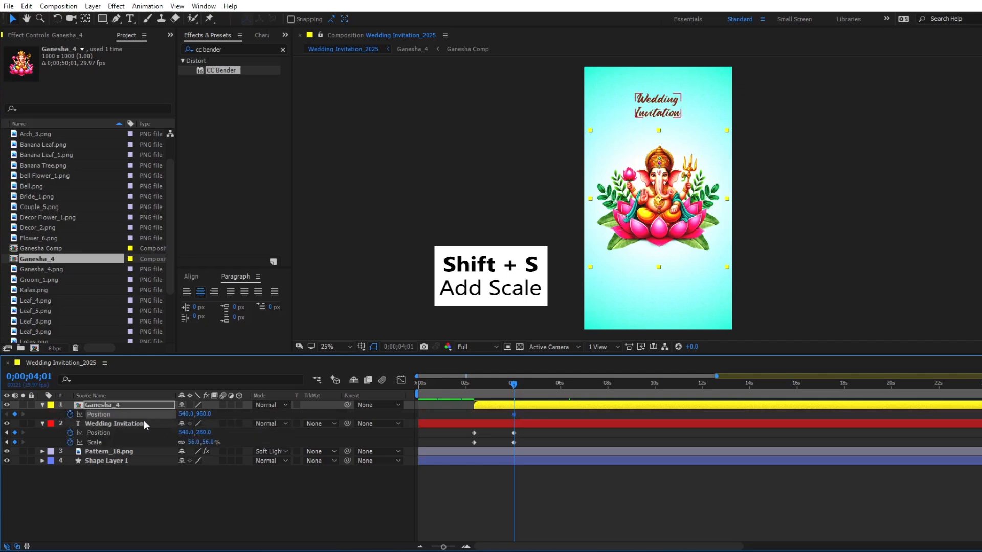
{"action": "key", "text": "shift+s"}
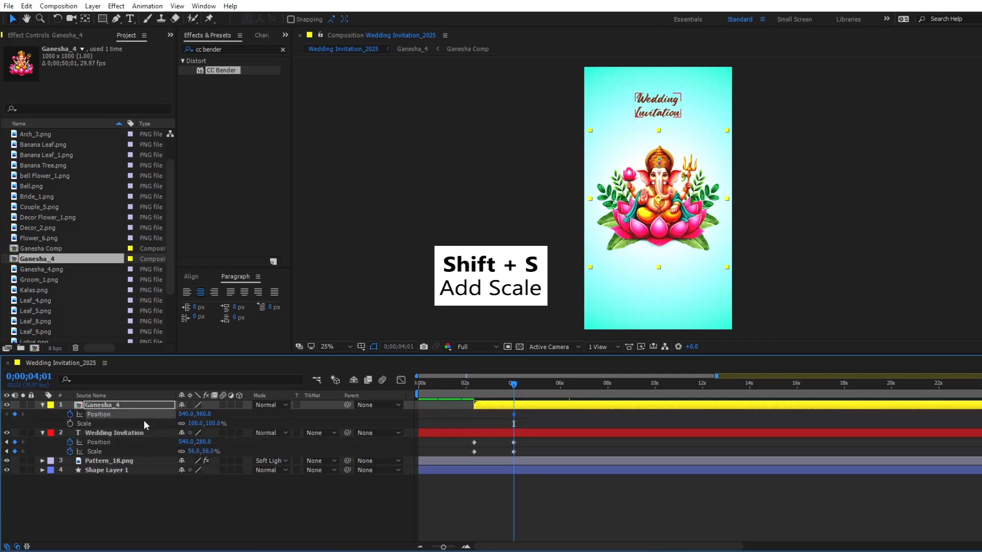
{"action": "left_click", "coordinate": [69, 424]}
- At 0;00;02;10, keyframe Ganesha_4 below the frame at Position 540, 2000 with a Scale of 0%
{"action": "key", "text": "j"}
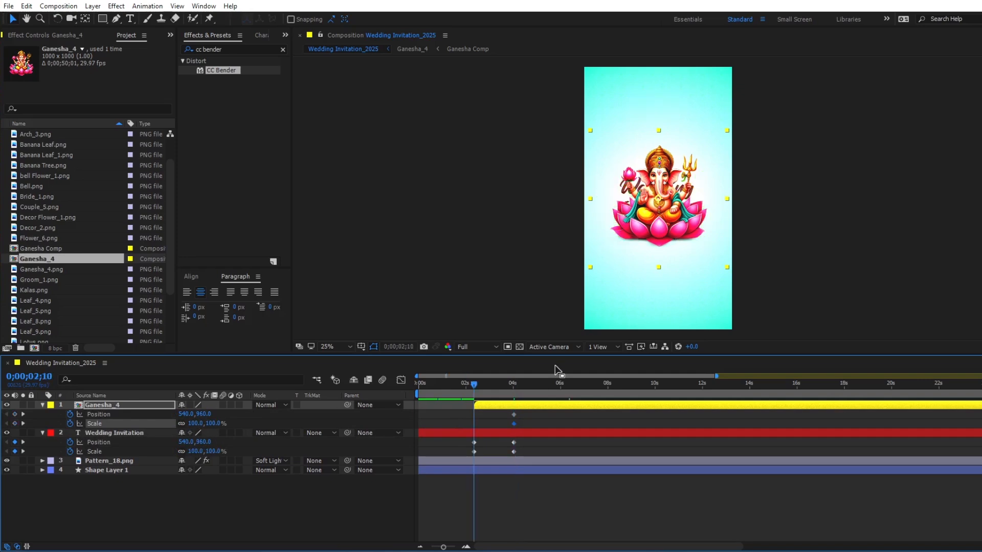
{"action": "left_click_drag", "start_coordinate": [205, 414], "coordinate": [212, 427]}
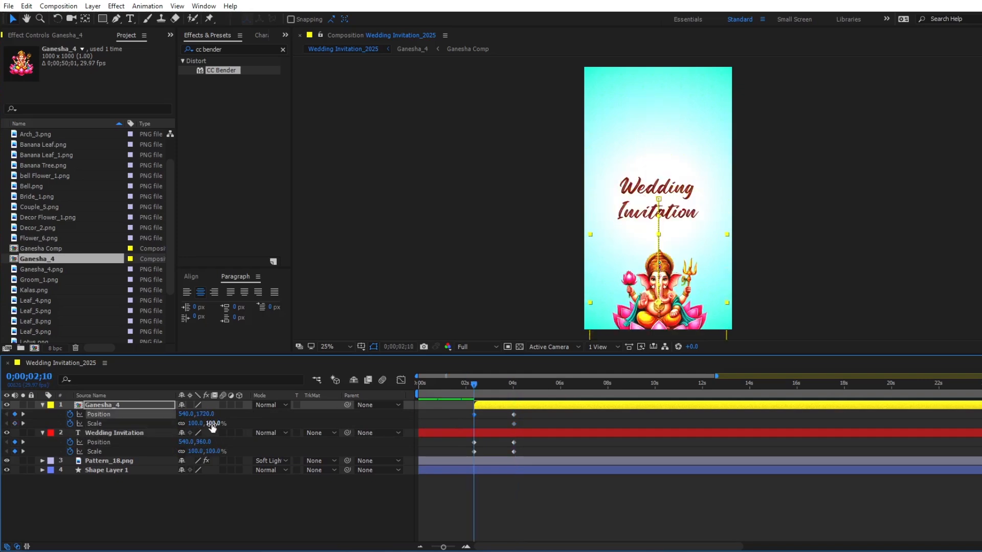
{"action": "left_click", "coordinate": [196, 425]}
{"action": "type", "text": "0"}
{"action": "key", "text": "Return"}
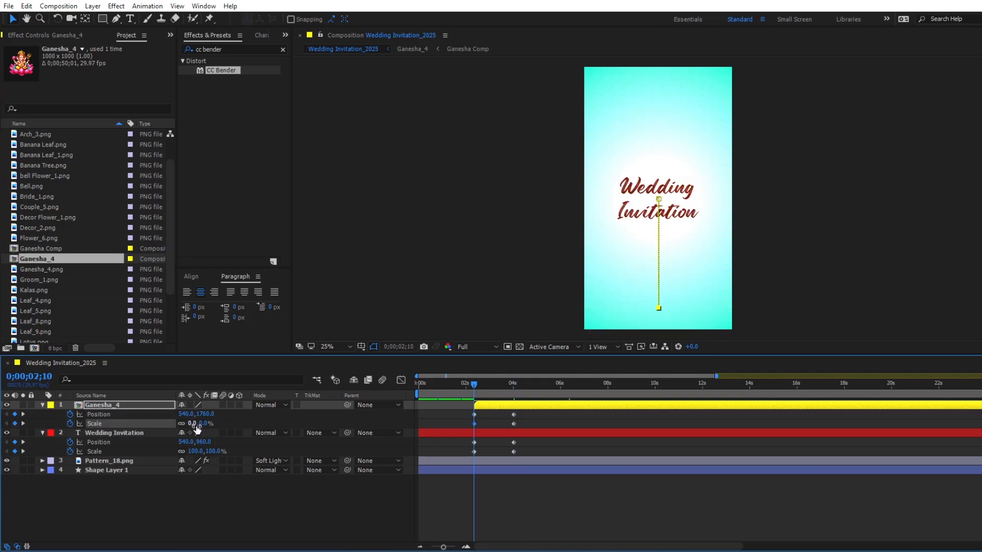
{"action": "key", "text": "shift+Down"}
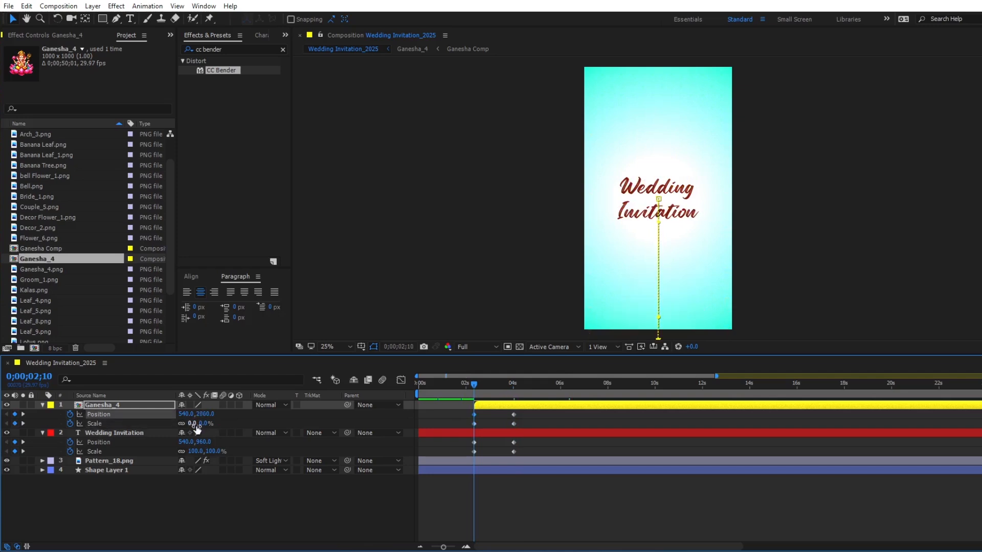
- Easy-ease Ganesha_4's Position and Scale keyframes, shape their speed curves to peak early, and preview the entrance
{"action": "left_click_drag", "start_coordinate": [532, 412], "coordinate": [465, 427]}
{"action": "key", "text": "F9"}
{"action": "left_click", "coordinate": [400, 380]}
{"action": "left_click_drag", "start_coordinate": [536, 464], "coordinate": [468, 513]}
{"action": "left_click_drag", "start_coordinate": [530, 500], "coordinate": [416, 434]}
{"action": "key", "text": "="}
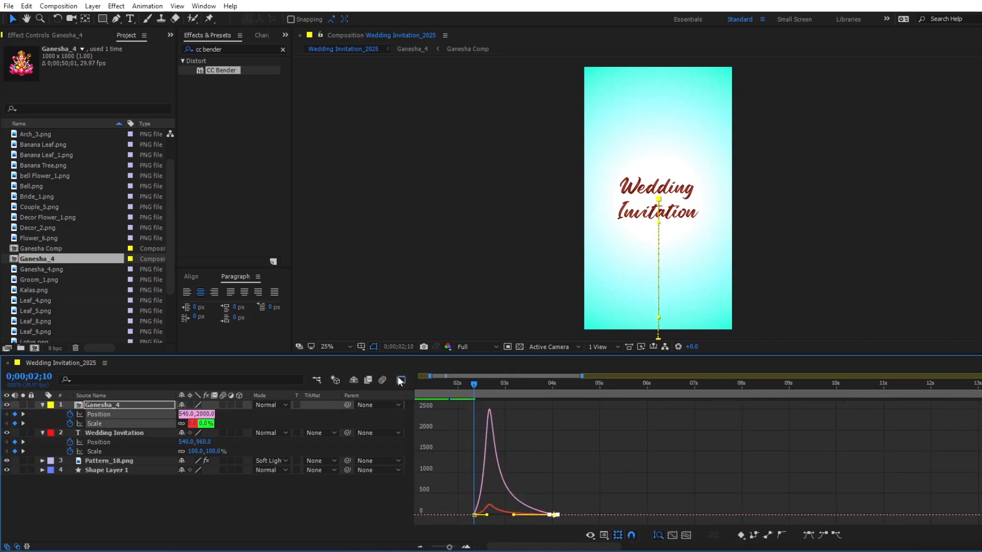
{"action": "key", "text": "shift+F3"}
{"action": "key", "text": "space"}
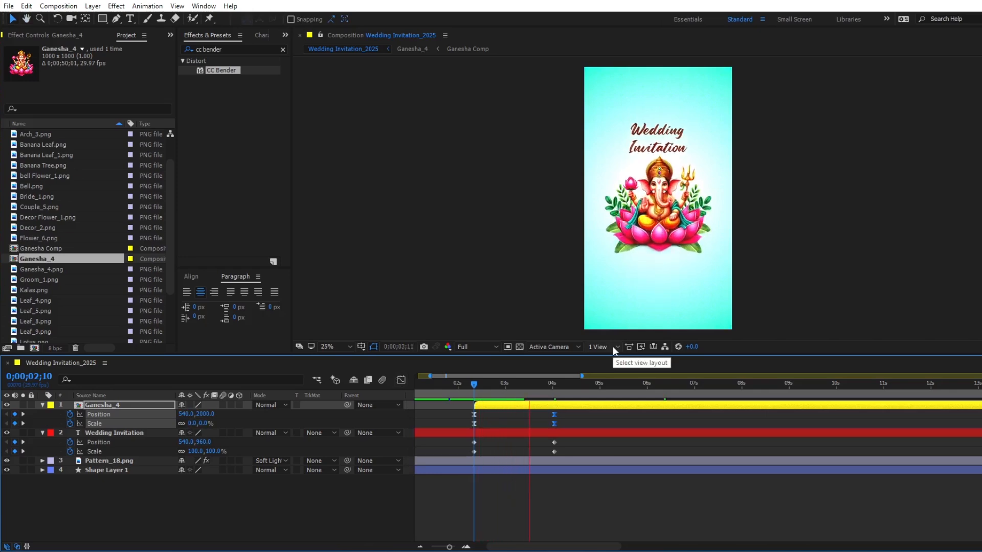
{"action": "key", "text": "space"}
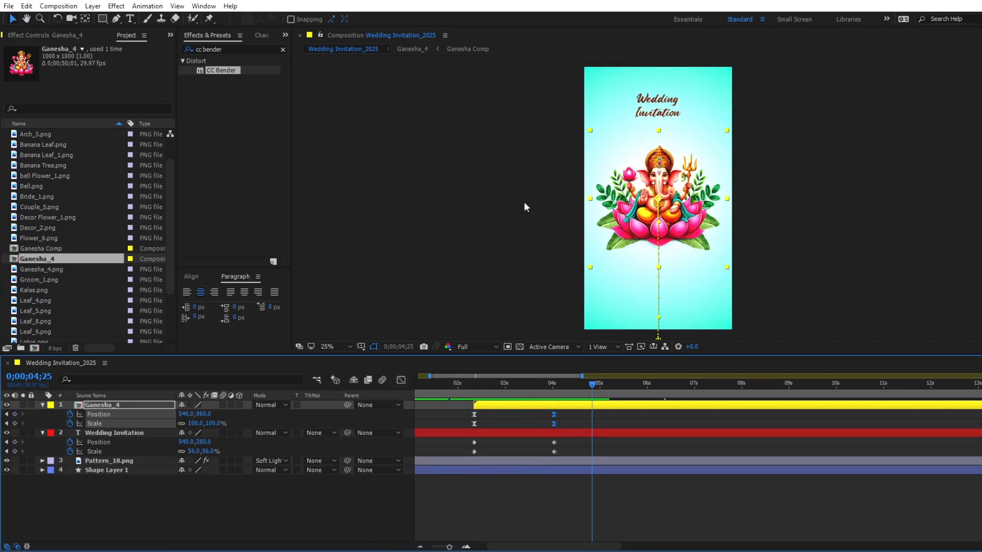
- Add Rangoli _8.png beneath the Ganesha_4 layer, move it up behind Ganesha's head, and scale it to 18%
{"action": "scroll", "coordinate": [65, 278], "scroll_direction": "down", "scroll_amount": 3}
{"action": "left_click", "coordinate": [36, 291]}
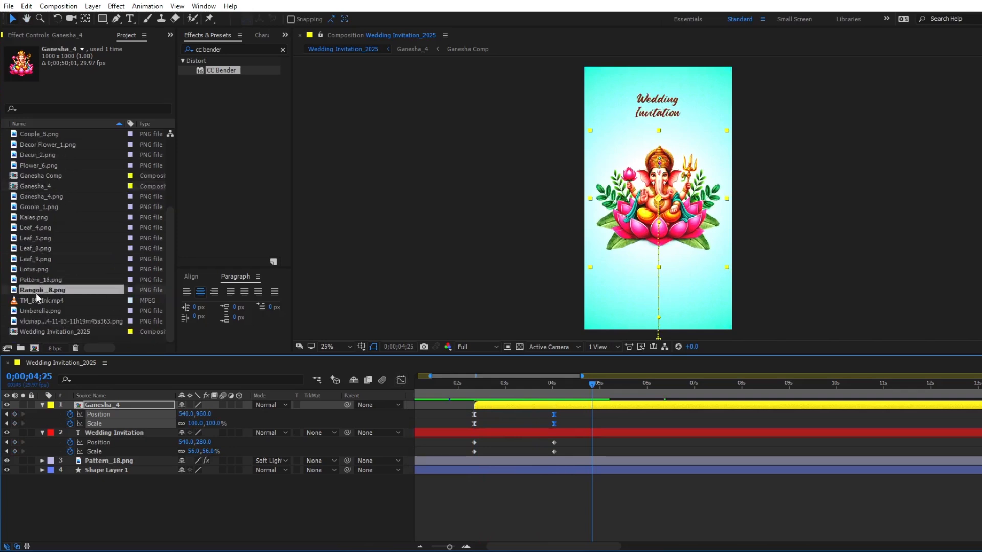
{"action": "left_click_drag", "start_coordinate": [35, 290], "coordinate": [88, 429]}
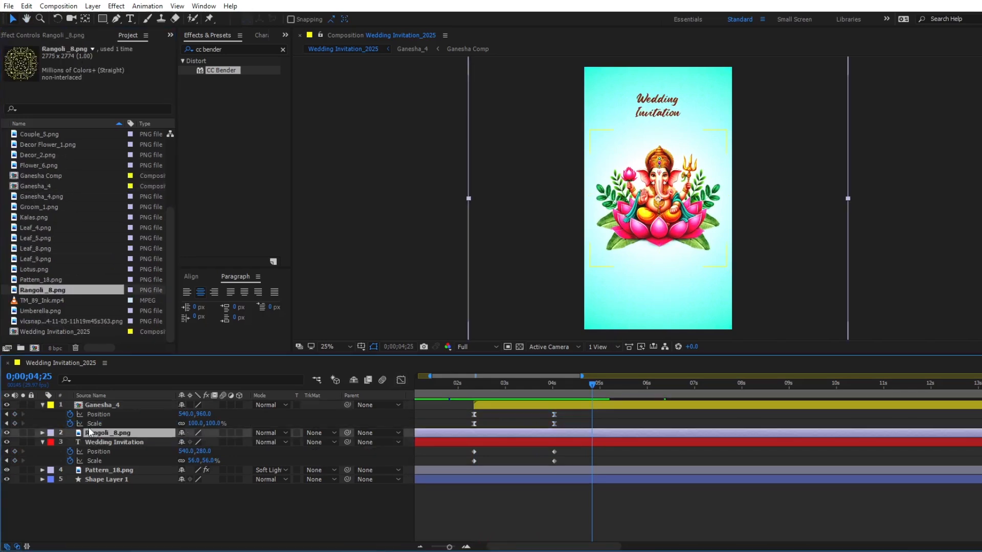
{"action": "left_click_drag", "start_coordinate": [659, 203], "coordinate": [662, 178]}
{"action": "key", "text": "s"}
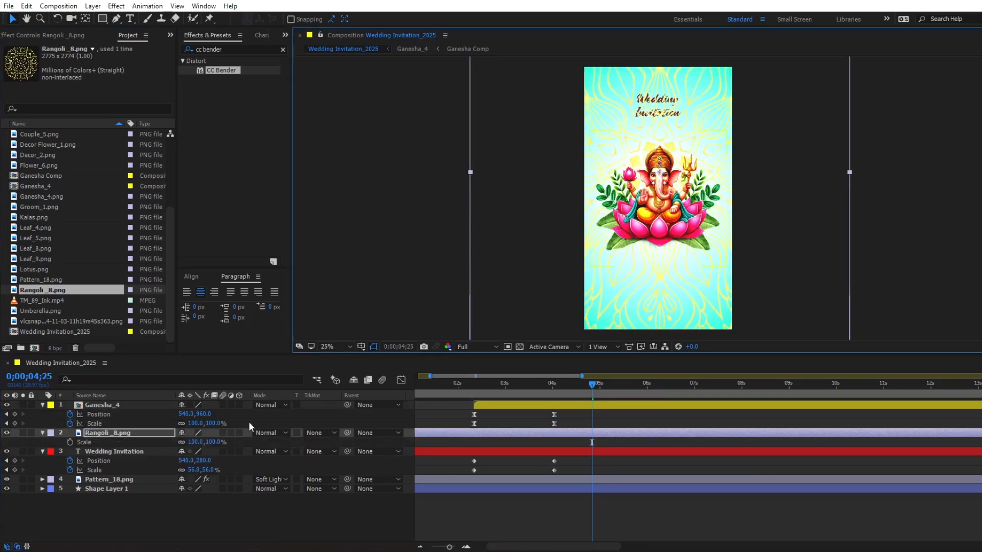
{"action": "left_click_drag", "start_coordinate": [193, 442], "coordinate": [147, 444]}
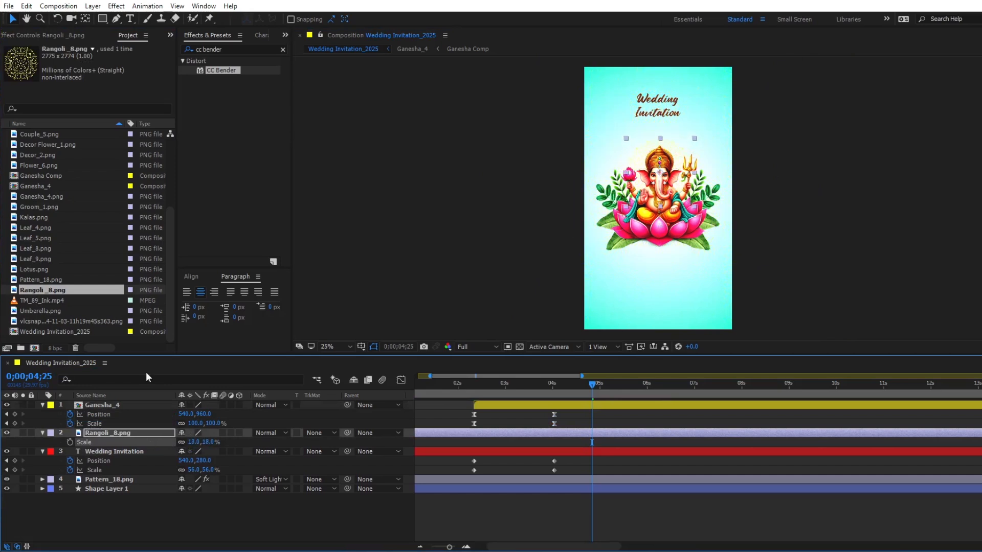
- Apply a Fill effect to the Rangoli _8.png layer and sample its peach colour from Ganesha's face
{"action": "left_click", "coordinate": [232, 49]}
{"action": "type", "text": "fill"}
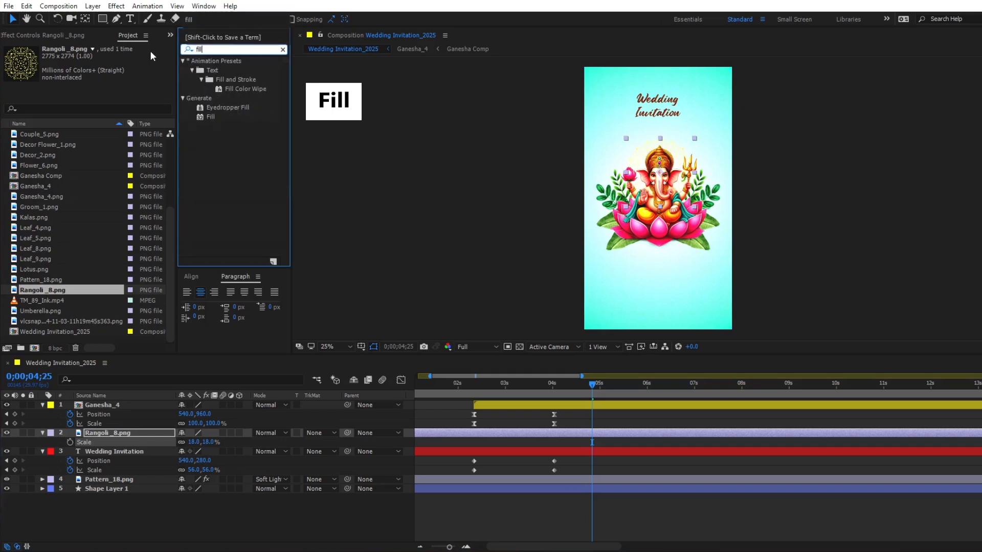
{"action": "left_click_drag", "start_coordinate": [208, 117], "coordinate": [487, 432]}
{"action": "left_click", "coordinate": [117, 86]}
{"action": "left_click", "coordinate": [652, 178]}
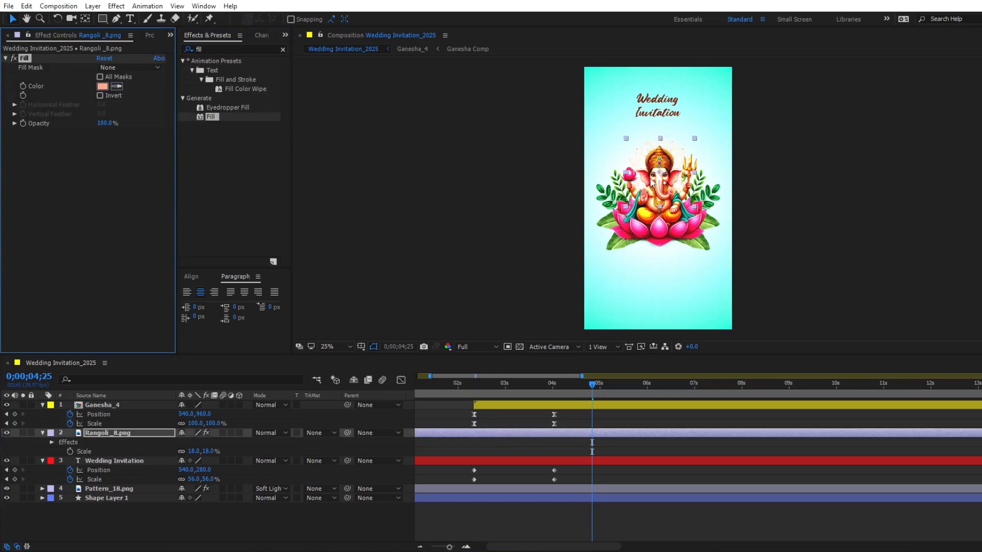
- Trim the start of the Rangoli _8.png layer to Ganesha_4's in point at 0;00;02;10
{"action": "left_click", "coordinate": [489, 406]}
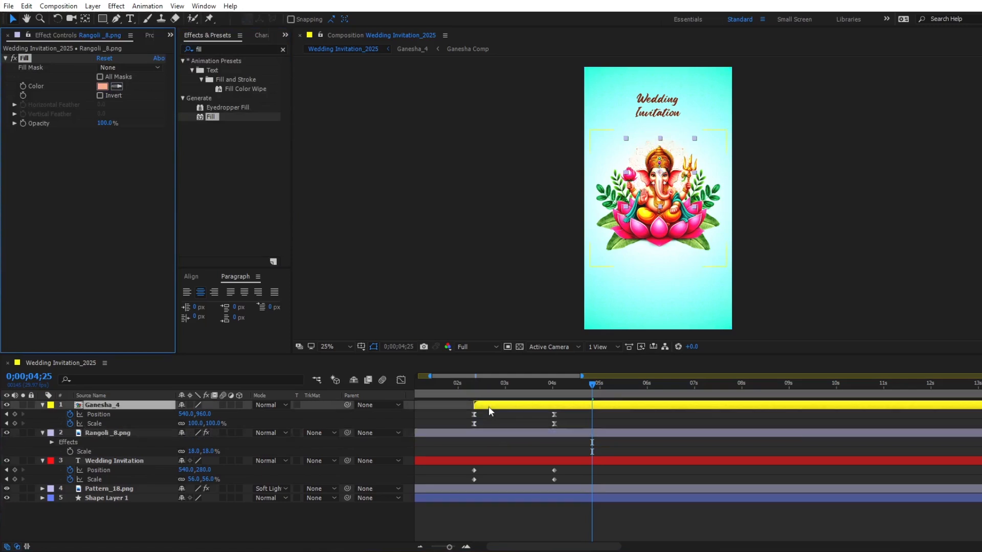
{"action": "key", "text": "i"}
{"action": "left_click", "coordinate": [489, 433]}
{"action": "key", "text": "alt+["}
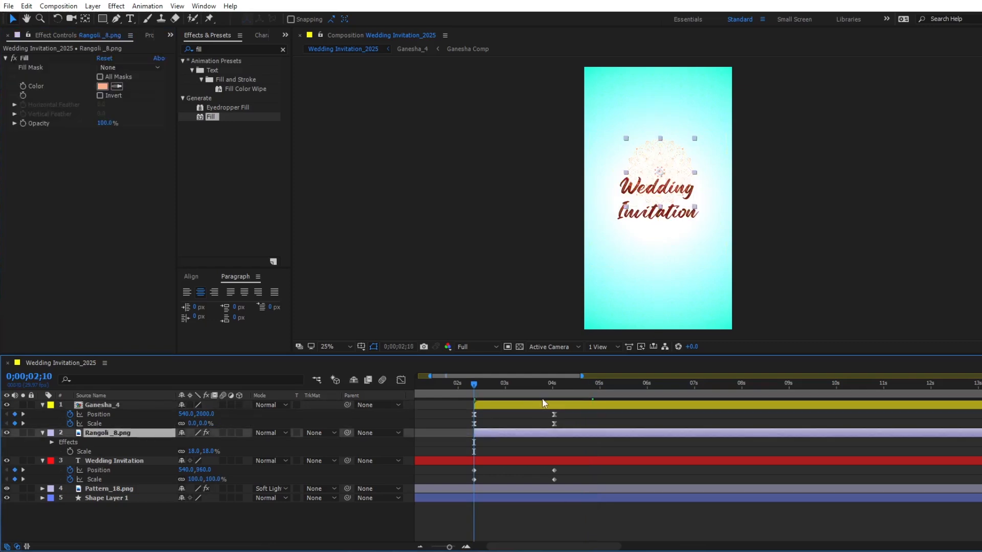
- Add the expression time*20 to the Rotation of Rangoli _8.png and preview the spin from 0;00;04;01
{"action": "key", "text": "k"}
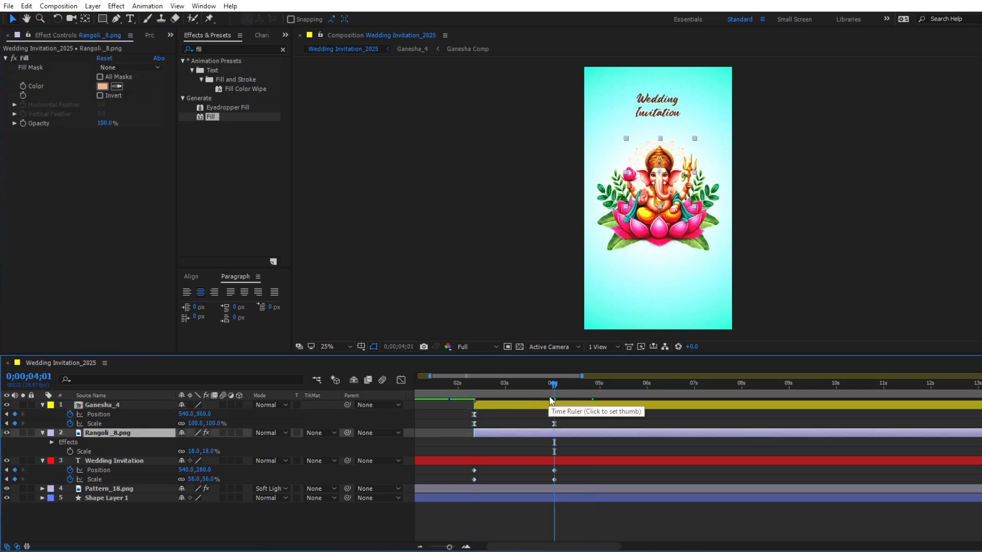
{"action": "key", "text": "r"}
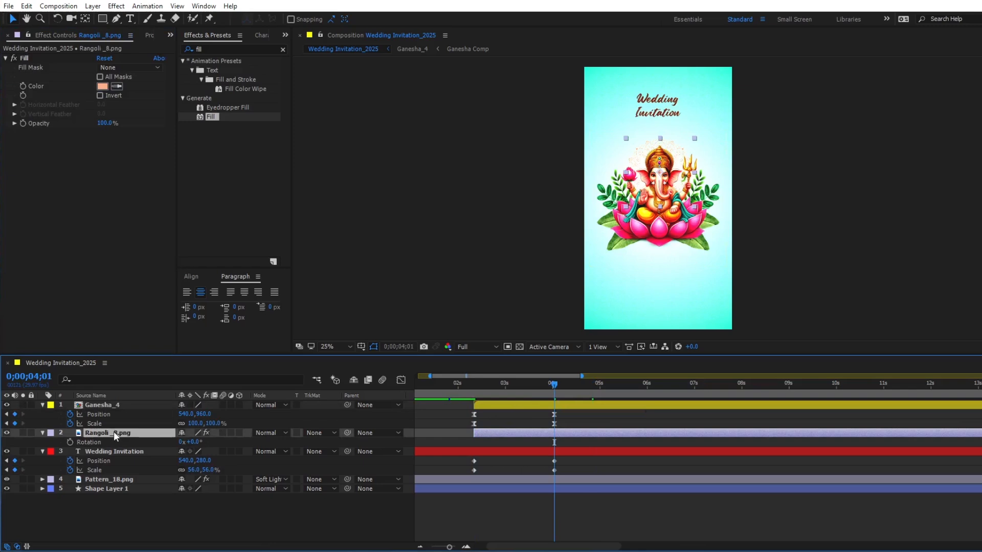
{"action": "left_click", "coordinate": [70, 443], "text": "alt"}
{"action": "type", "text": "time*20"}
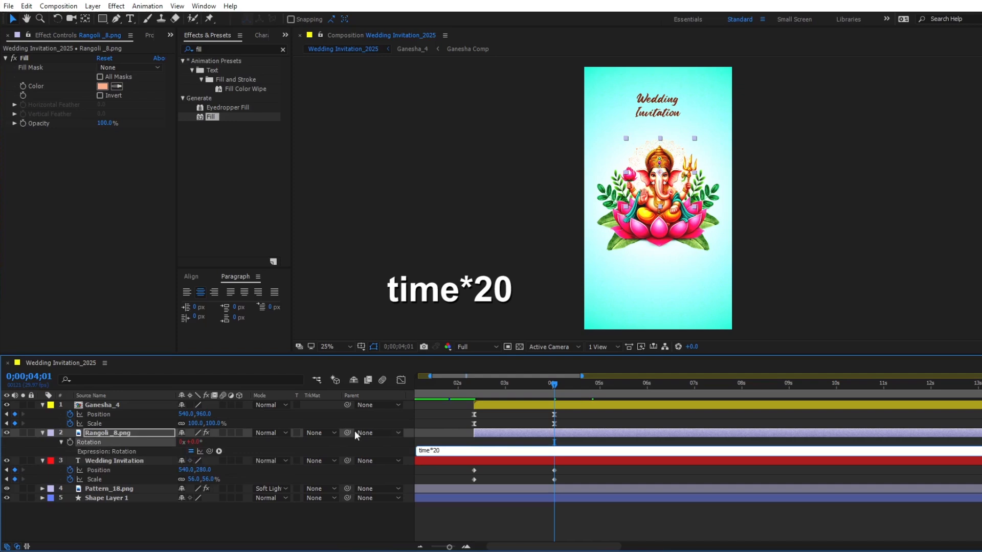
{"action": "key", "text": "KP_Enter"}
{"action": "key", "text": "space"}
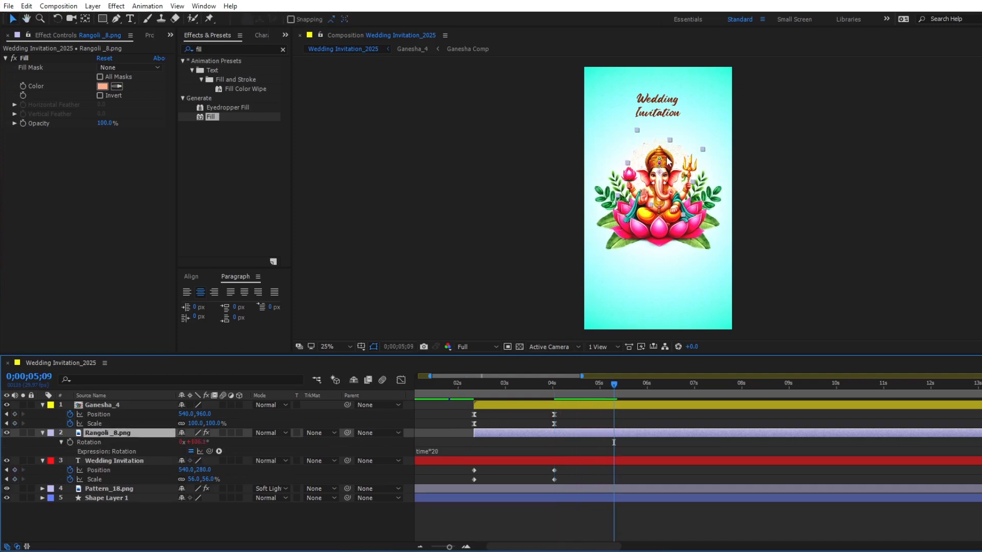
- Parent Rangoli _8.png to Ganesha_4 at 0;00;04;01, collapse all layers, and preview the animation from the beginning
{"action": "left_click_drag", "start_coordinate": [590, 397], "coordinate": [555, 399]}
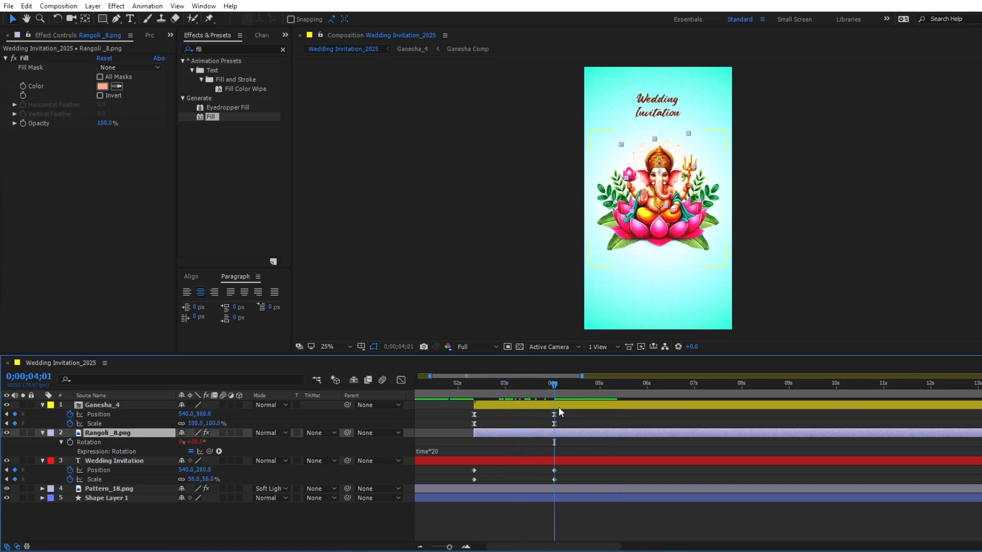
{"action": "left_click_drag", "start_coordinate": [347, 433], "coordinate": [90, 406]}
{"action": "key", "text": "ctrl+a"}
{"action": "key", "text": "u"}
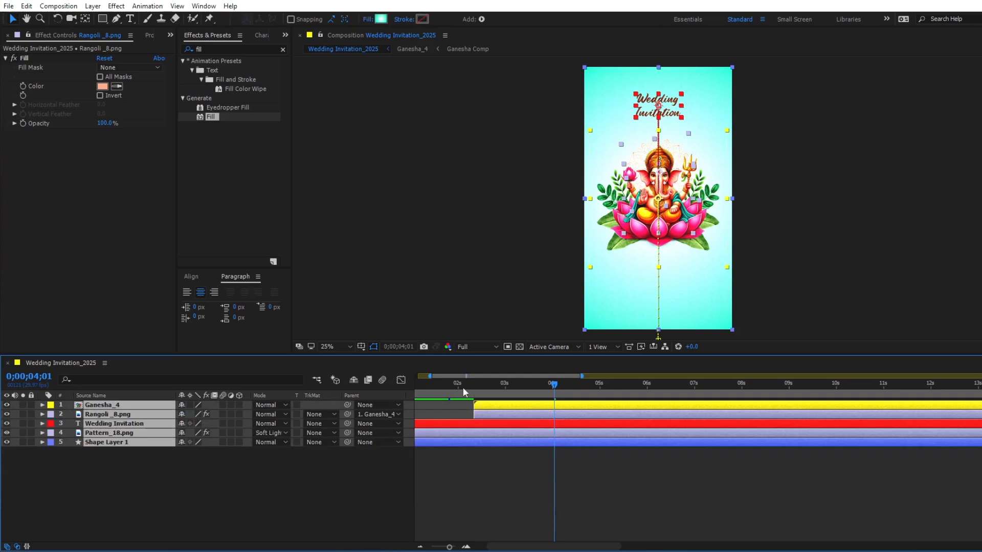
{"action": "key", "text": "Home"}
{"action": "key", "text": "space"}
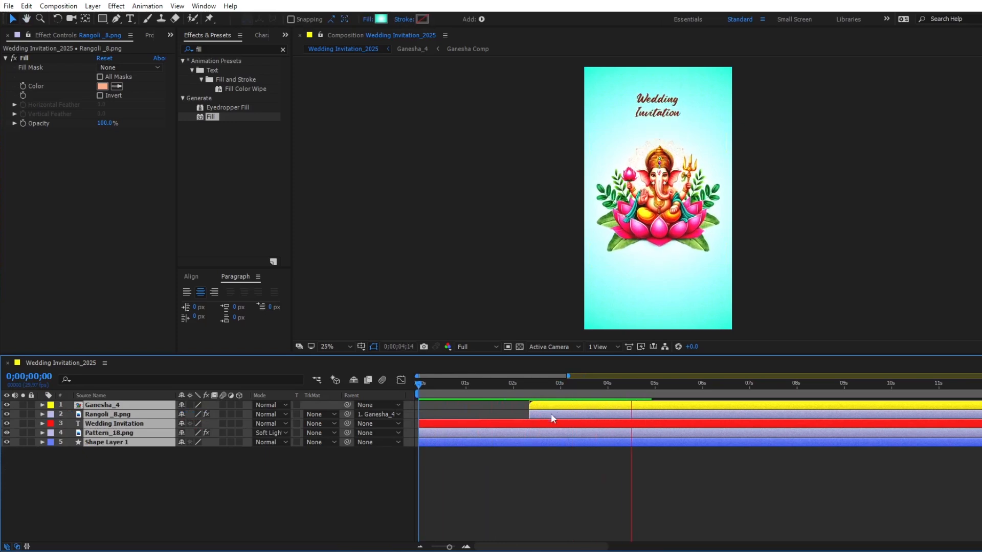
{"action": "key", "text": "space"}
- Easy-ease the Wedding Invitation title's Position and Scale keyframes, make their speed peak early, and preview from 0;00;02;10
{"action": "key", "text": "u"}
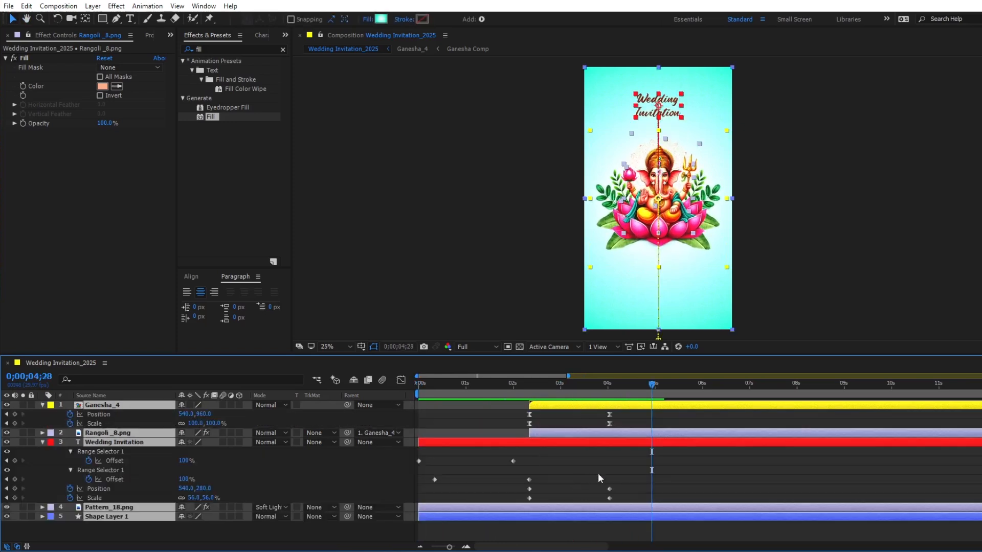
{"action": "left_click_drag", "start_coordinate": [634, 471], "coordinate": [519, 502]}
{"action": "left_click_drag", "start_coordinate": [621, 487], "coordinate": [522, 509]}
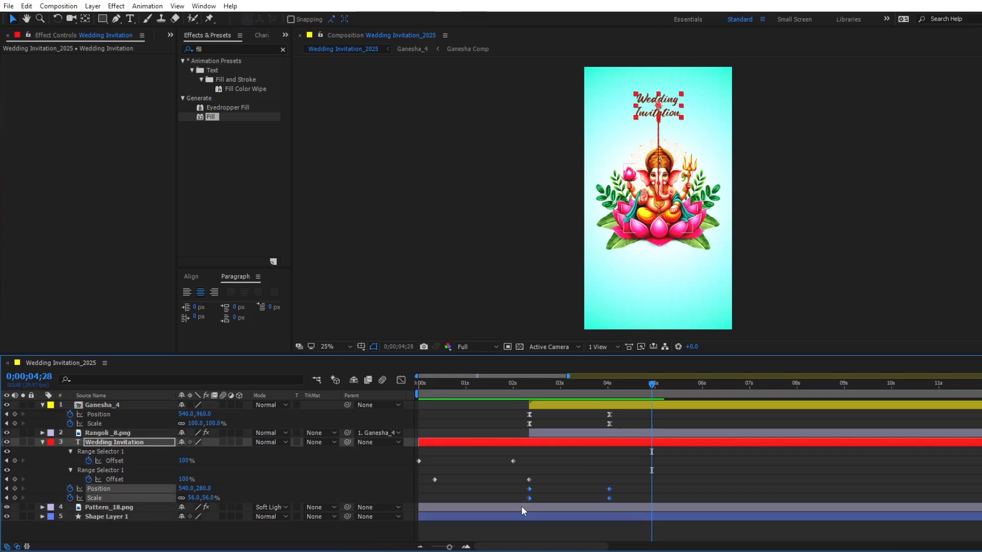
{"action": "left_click", "coordinate": [401, 380]}
{"action": "left_click", "coordinate": [590, 515]}
{"action": "left_click_drag", "start_coordinate": [597, 510], "coordinate": [490, 512]}
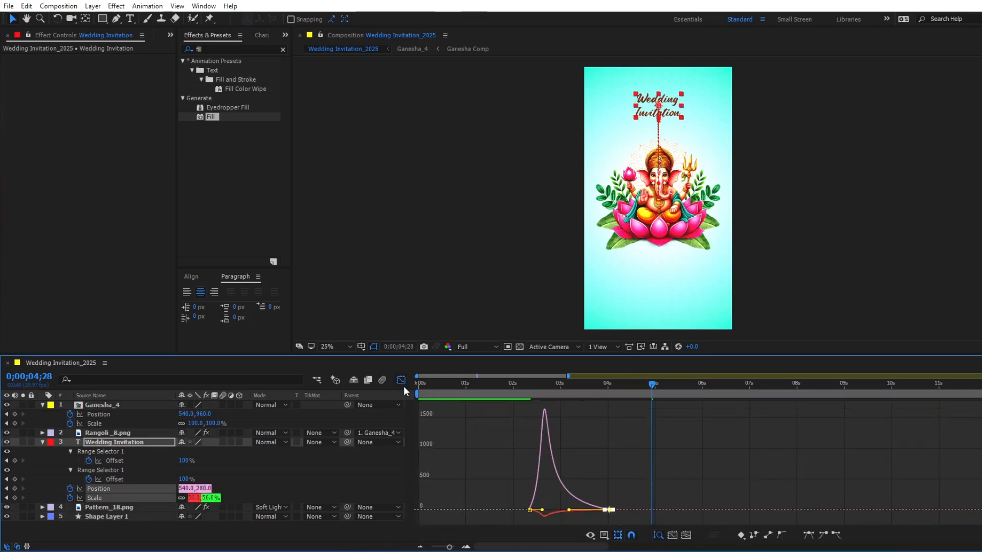
{"action": "left_click", "coordinate": [401, 380]}
{"action": "left_click", "coordinate": [533, 394]}
{"action": "left_click_drag", "start_coordinate": [533, 394], "coordinate": [530, 397]}
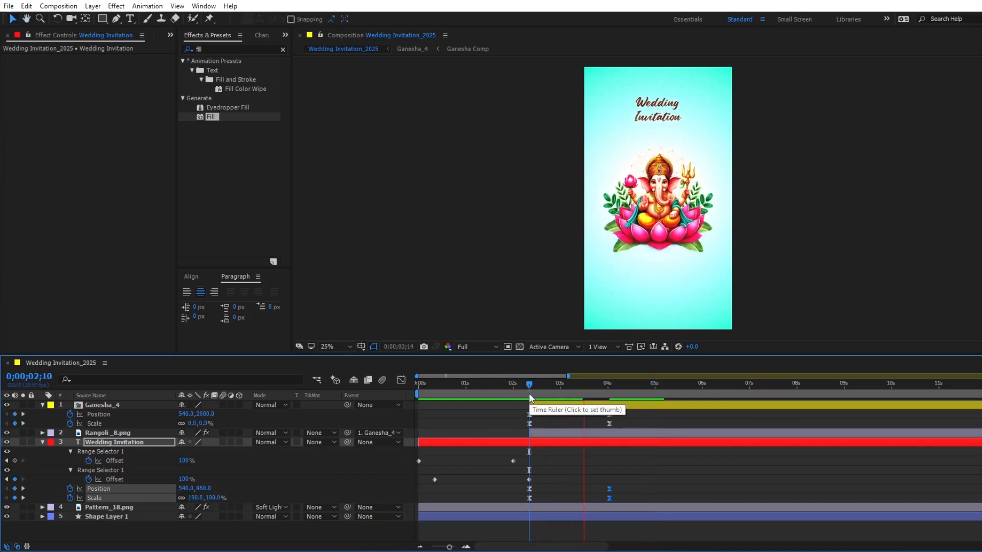
{"action": "key", "text": "space"}
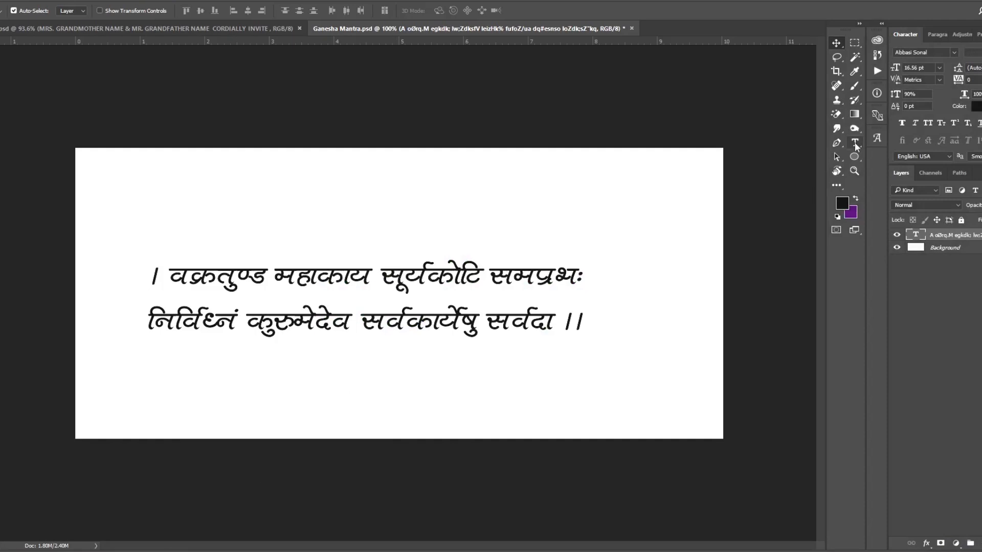
- Switch to Photoshop and select the whole two-line Ganesha mantra text in Ganesha Mantra.psd for copying
{"action": "left_click", "coordinate": [856, 146]}
{"action": "left_click", "coordinate": [479, 283]}
{"action": "key", "text": "ctrl+a"}
{"action": "key", "text": "ctrl+c"}
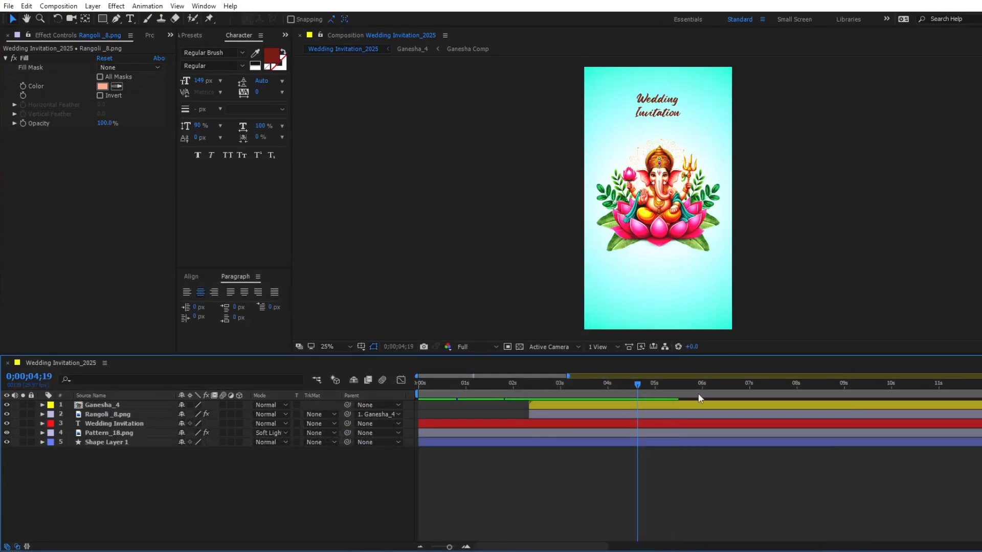
- Back in After Effects, paste the copied mantra as a new text layer below Ganesha
{"action": "left_click", "coordinate": [130, 19]}
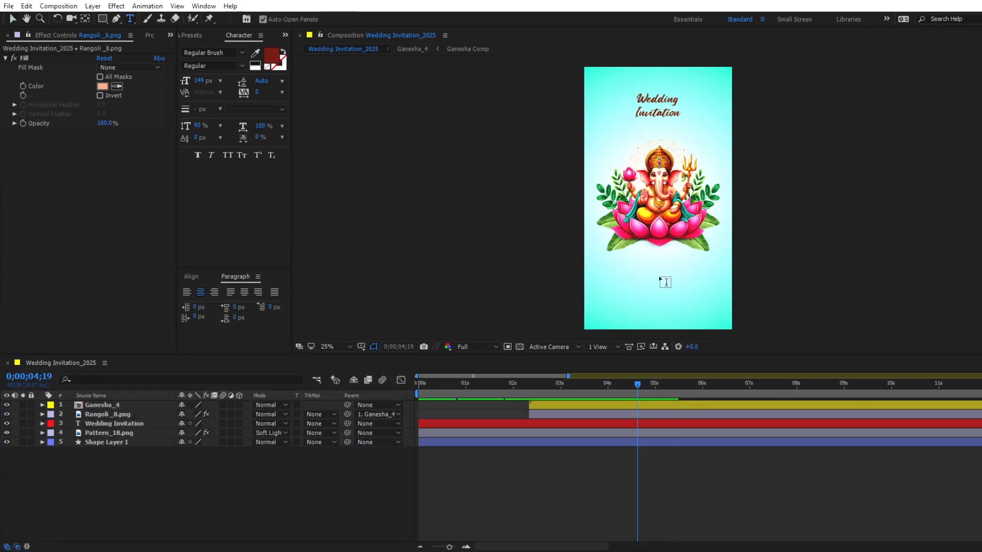
{"action": "left_click", "coordinate": [635, 275]}
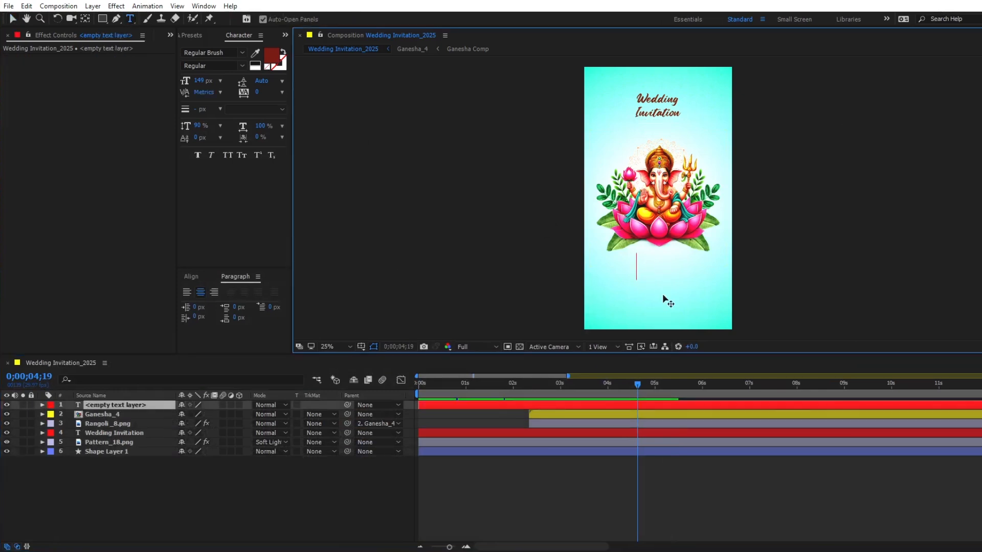
{"action": "key", "text": "ctrl+v"}
{"action": "left_click", "coordinate": [12, 19]}
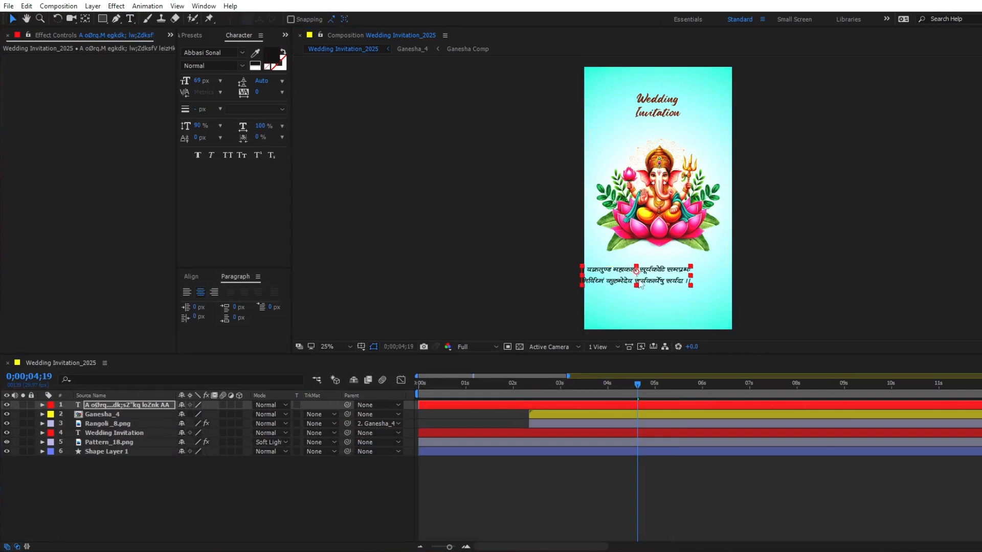
- Centre the mantra layer's anchor point, align the text horizontally to the composition, and nudge it slightly down
{"action": "key", "text": "ctrl+alt+Home"}
{"action": "left_click", "coordinate": [191, 277]}
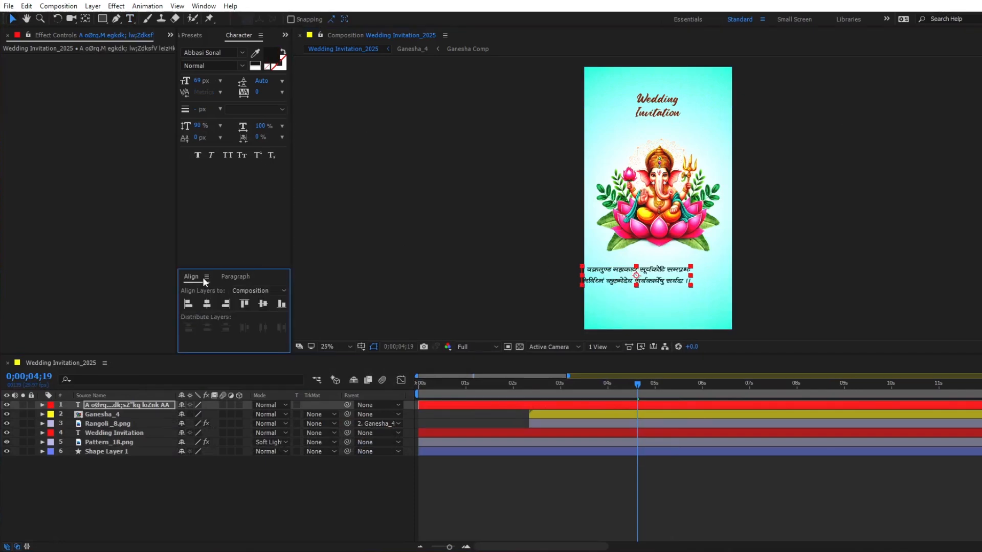
{"action": "left_click", "coordinate": [207, 303]}
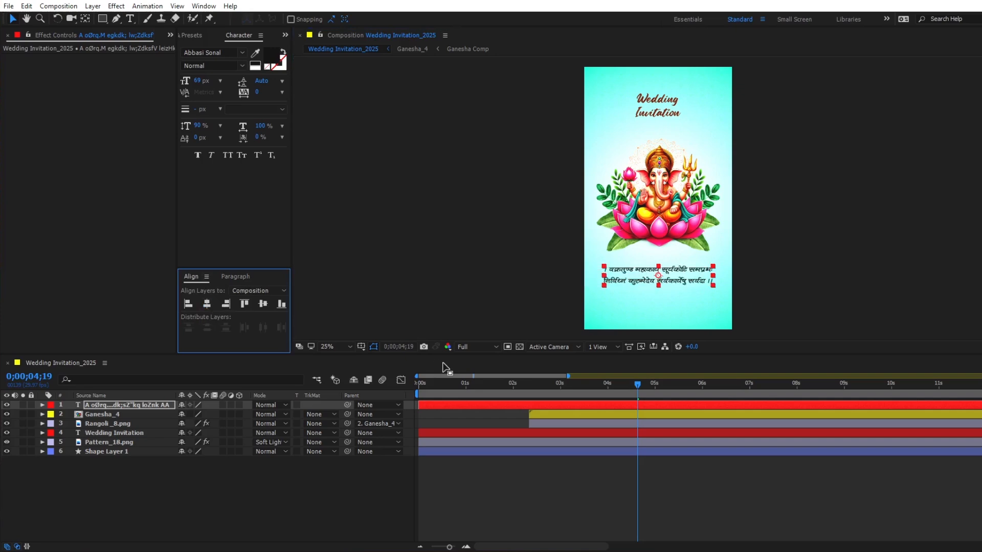
{"action": "key", "text": "shift+Down"}
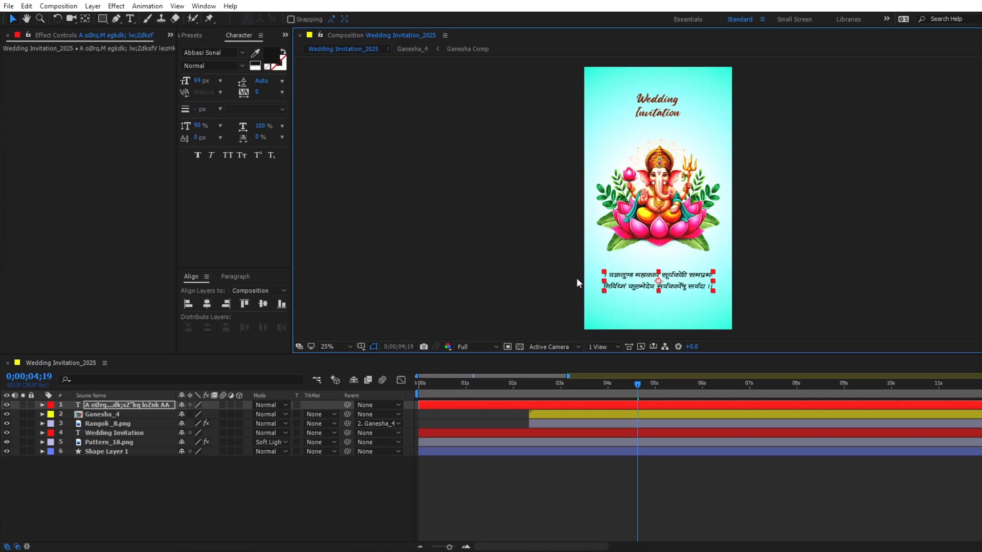
- Start the mantra layer at 0;00;03;00 and add a Scale text animator set to 0%
{"action": "left_click_drag", "start_coordinate": [511, 385], "coordinate": [560, 387]}
{"action": "key", "text": "bracketleft"}
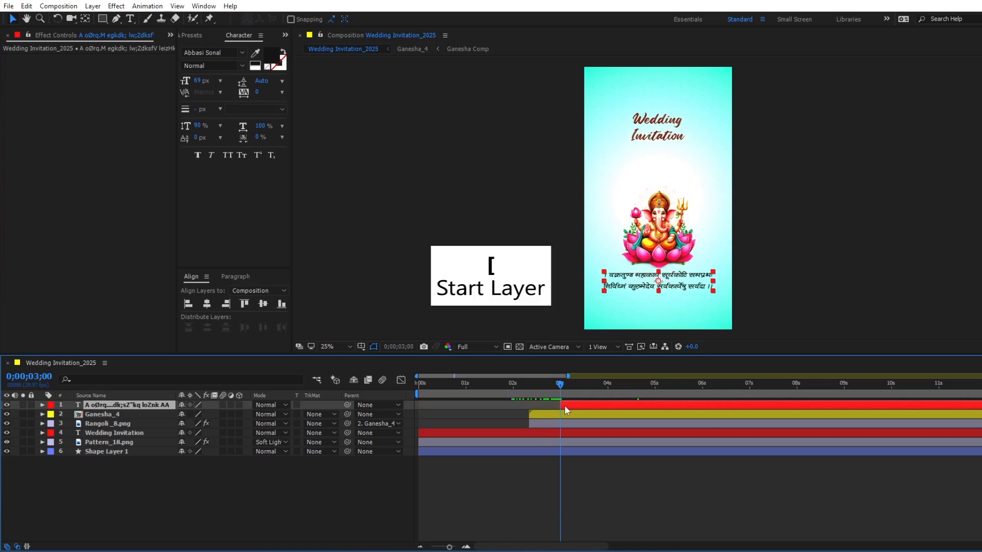
{"action": "left_click", "coordinate": [42, 405]}
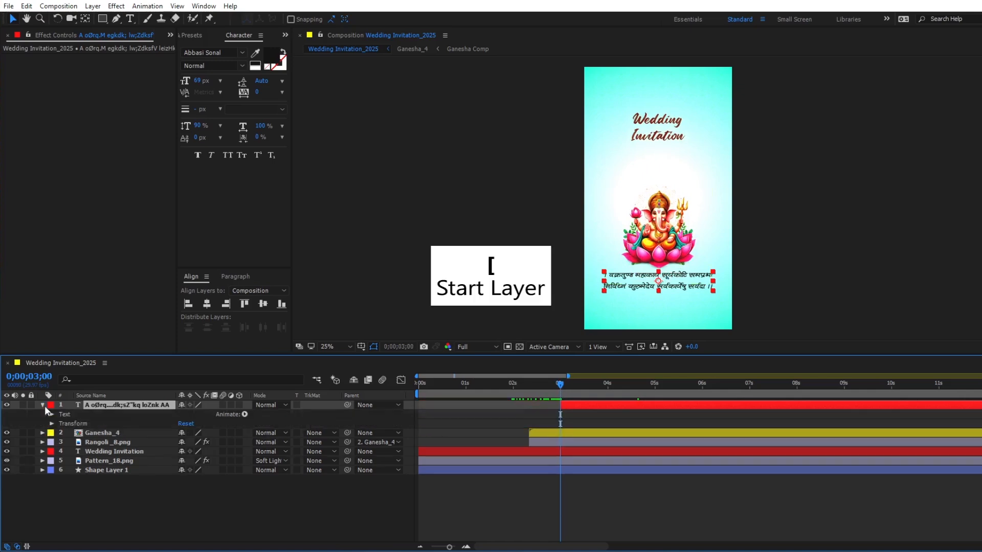
{"action": "left_click", "coordinate": [245, 415]}
{"action": "left_click", "coordinate": [276, 232]}
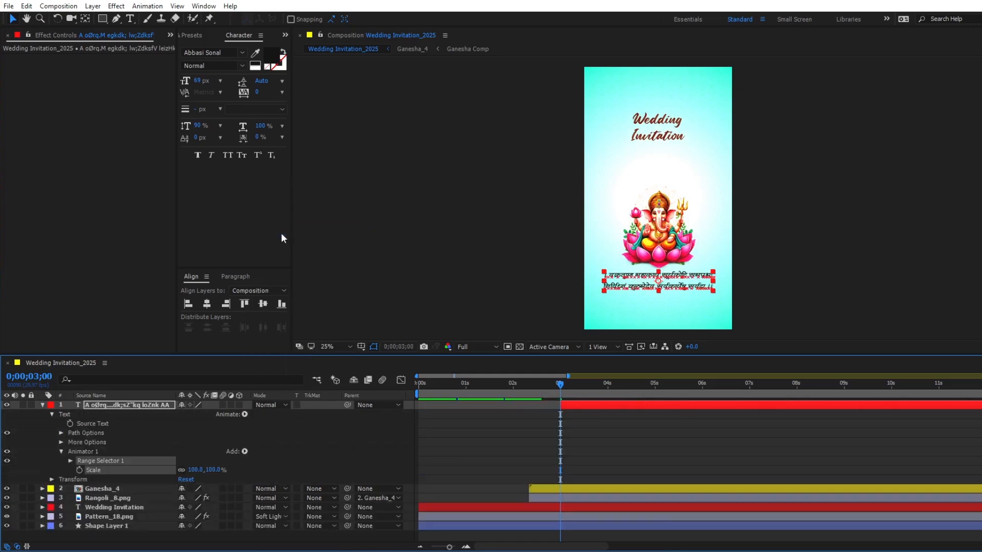
{"action": "left_click", "coordinate": [195, 469]}
{"action": "type", "text": "0"}
{"action": "key", "text": "Return"}
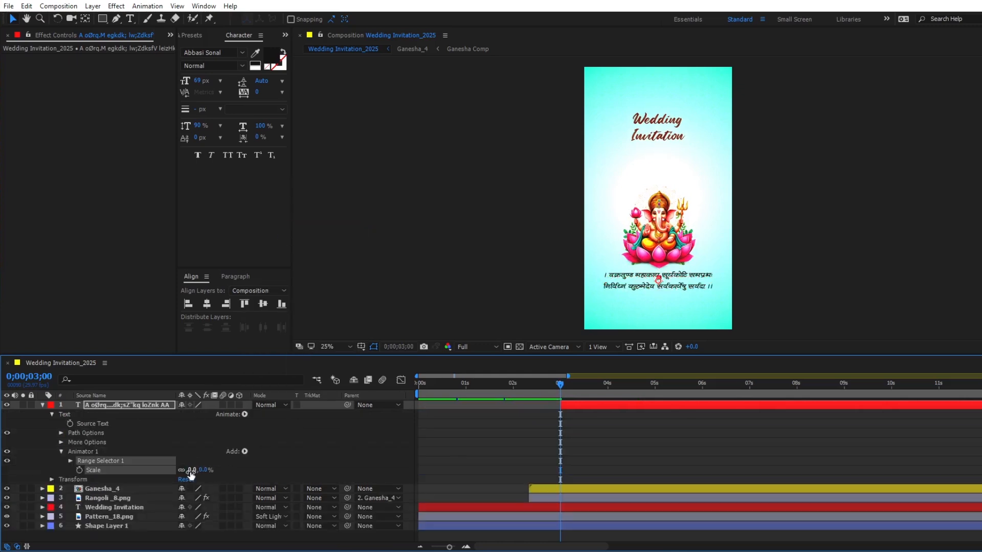
- Keyframe the mantra animator's Range Selector Start from 0% at 0;00;03;00 to 100% at 0;00;05;00 and preview the reveal
{"action": "left_click", "coordinate": [70, 460]}
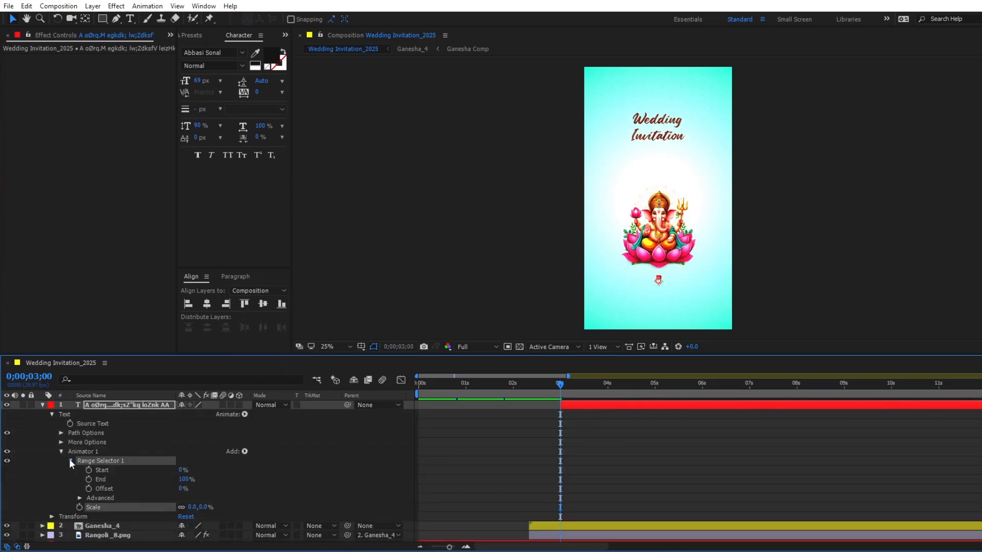
{"action": "left_click", "coordinate": [88, 469]}
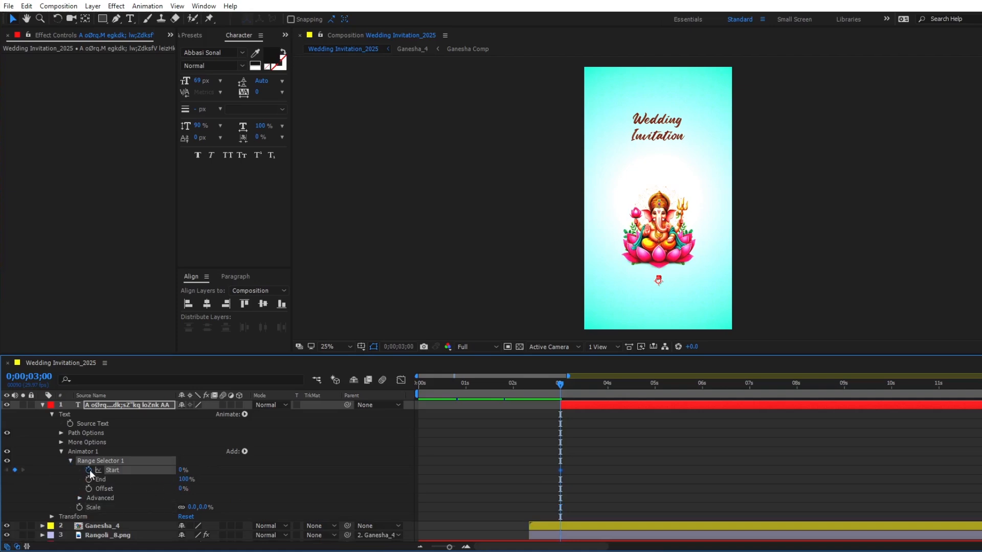
{"action": "left_click", "coordinate": [608, 388]}
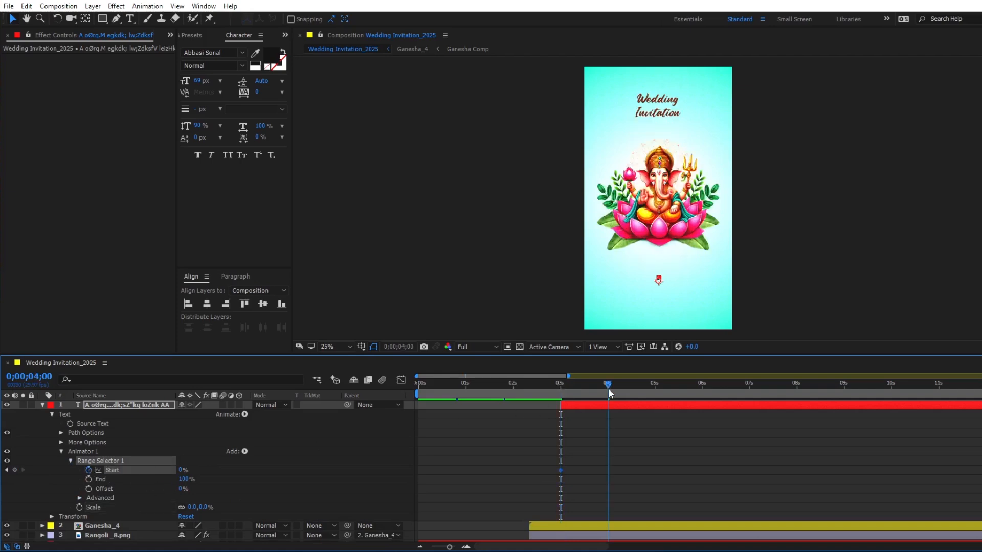
{"action": "left_click_drag", "start_coordinate": [608, 388], "coordinate": [656, 392]}
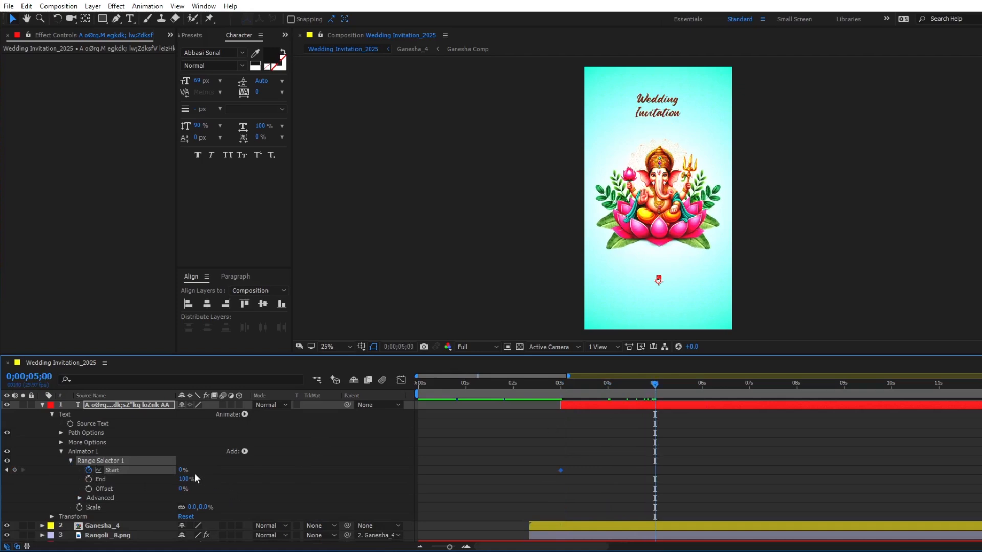
{"action": "left_click_drag", "start_coordinate": [182, 470], "coordinate": [294, 471]}
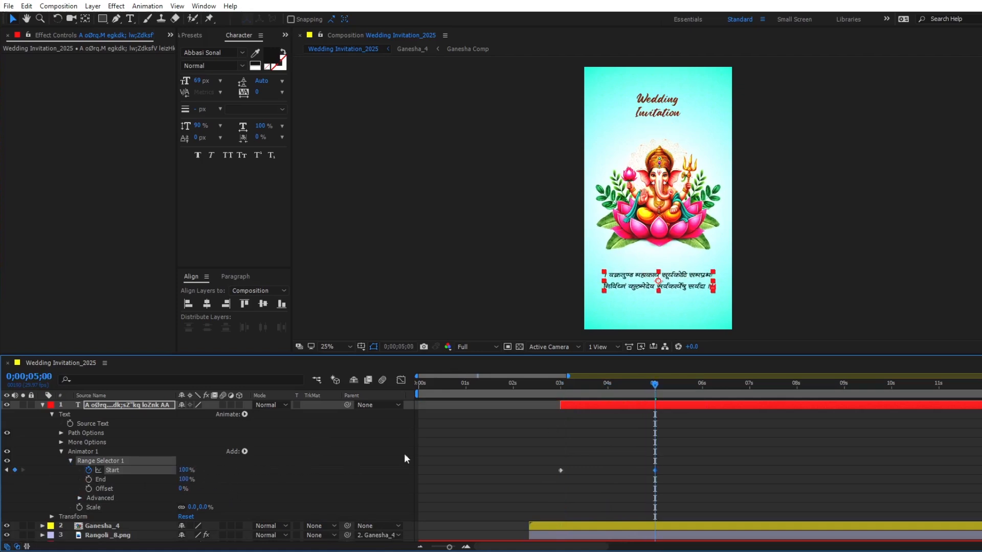
{"action": "left_click", "coordinate": [563, 390]}
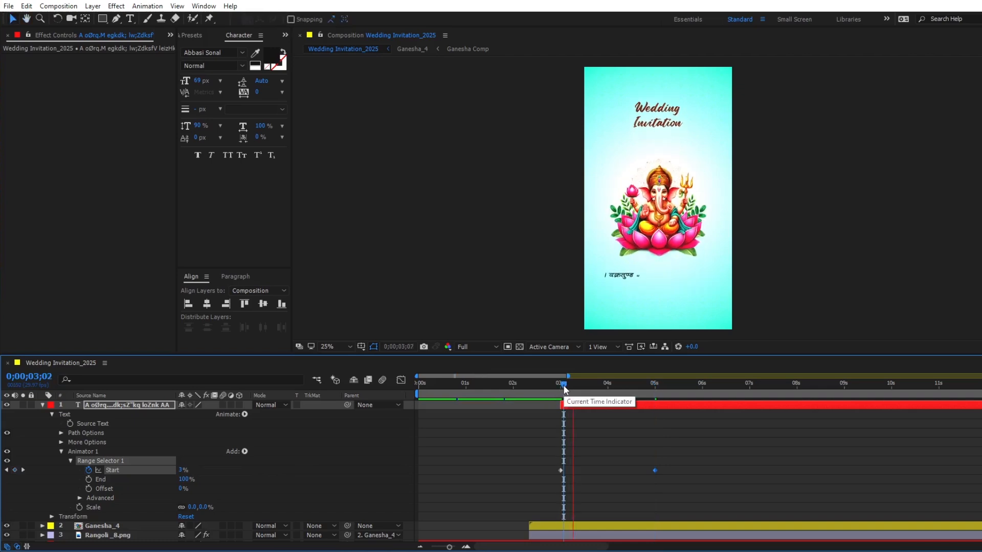
{"action": "key", "text": "space"}
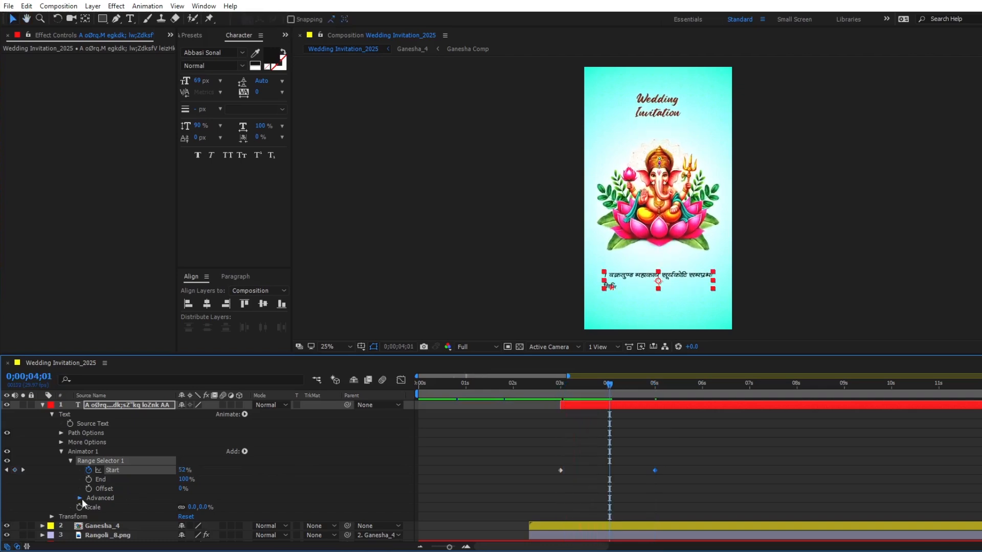
- Set the mantra range selector's Ease High to 50% and Ease Low to 100%, and preview the result
{"action": "left_click", "coordinate": [80, 498]}
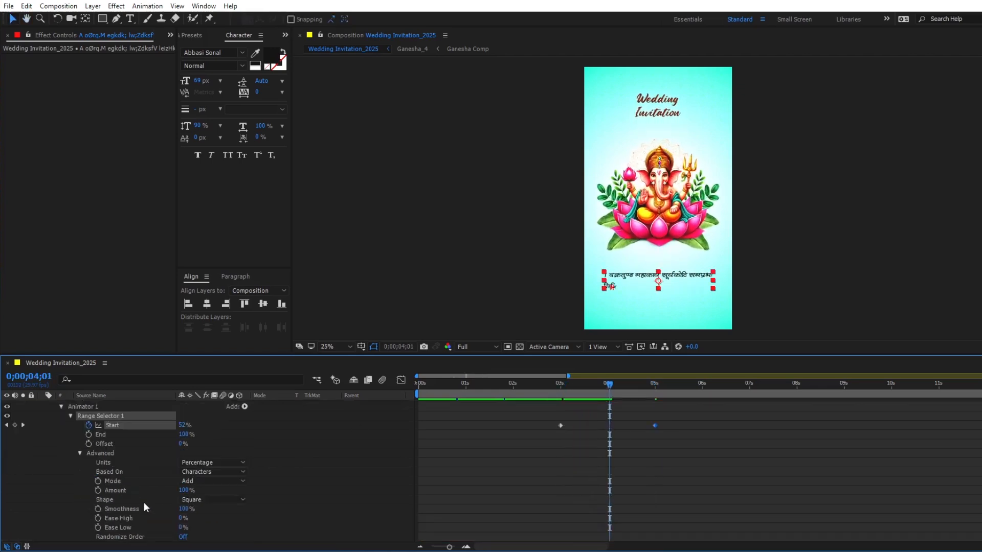
{"action": "left_click", "coordinate": [182, 518]}
{"action": "key", "text": "Tab"}
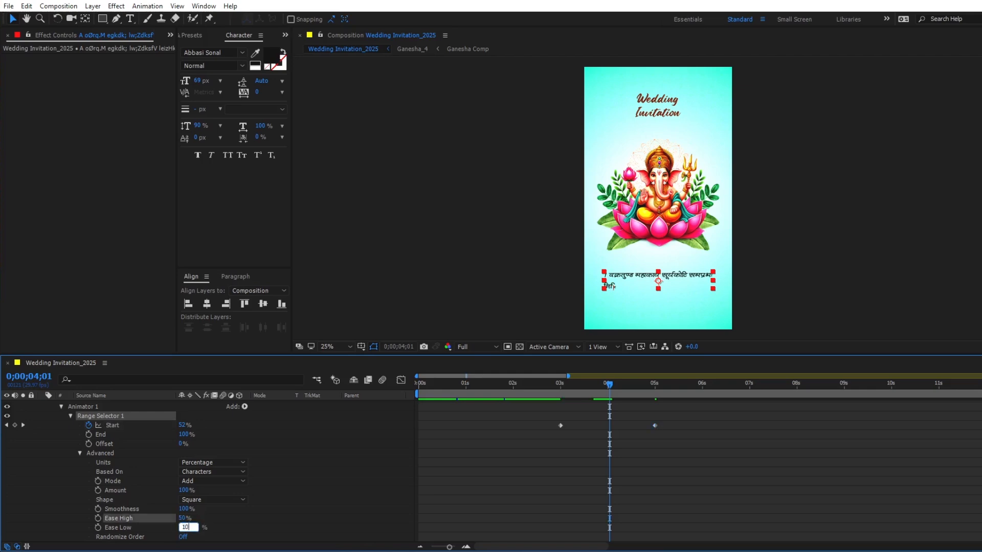
{"action": "left_click", "coordinate": [730, 495]}
{"action": "left_click", "coordinate": [575, 385]}
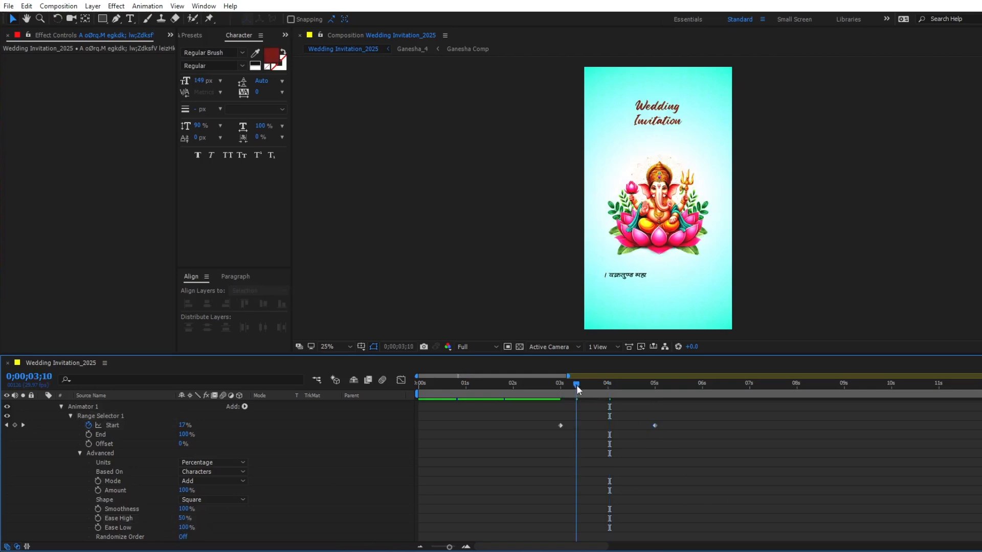
{"action": "key", "text": "space"}
- Duplicate the mantra's Animator 1, set the copy's Scale to 200%, and preview the text animation
{"action": "left_click", "coordinate": [79, 407]}
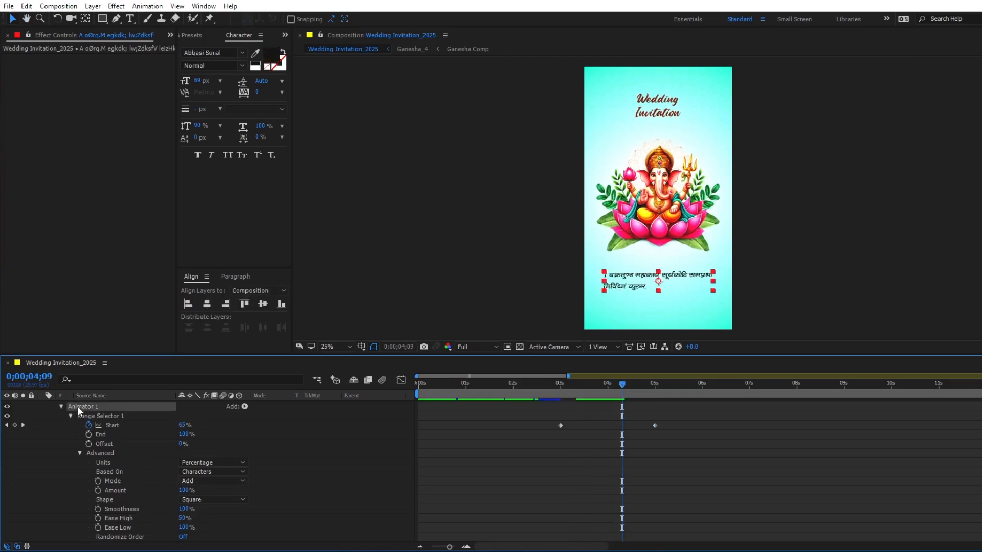
{"action": "scroll", "coordinate": [65, 466], "scroll_direction": "down", "scroll_amount": 3}
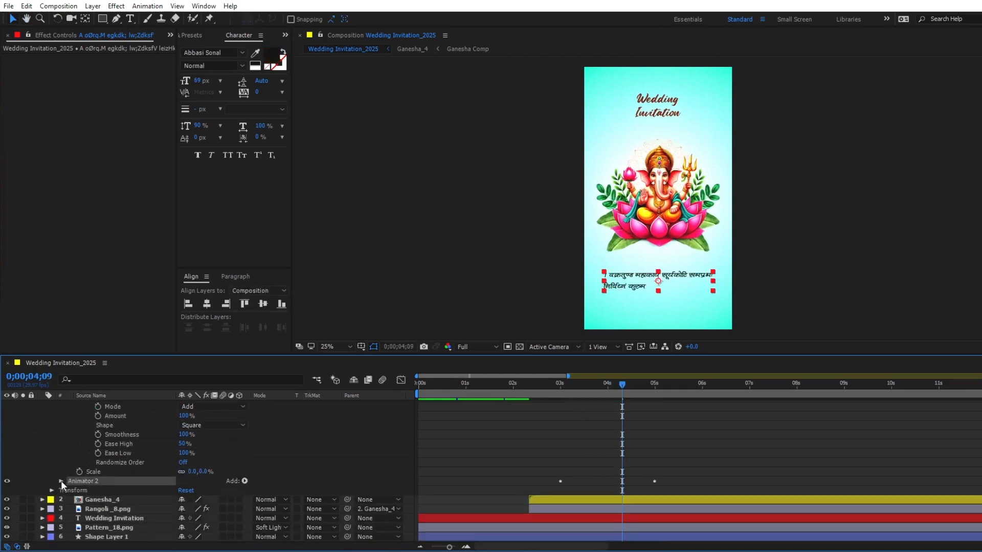
{"action": "left_click", "coordinate": [61, 481]}
{"action": "left_click", "coordinate": [192, 500]}
{"action": "type", "text": "2"}
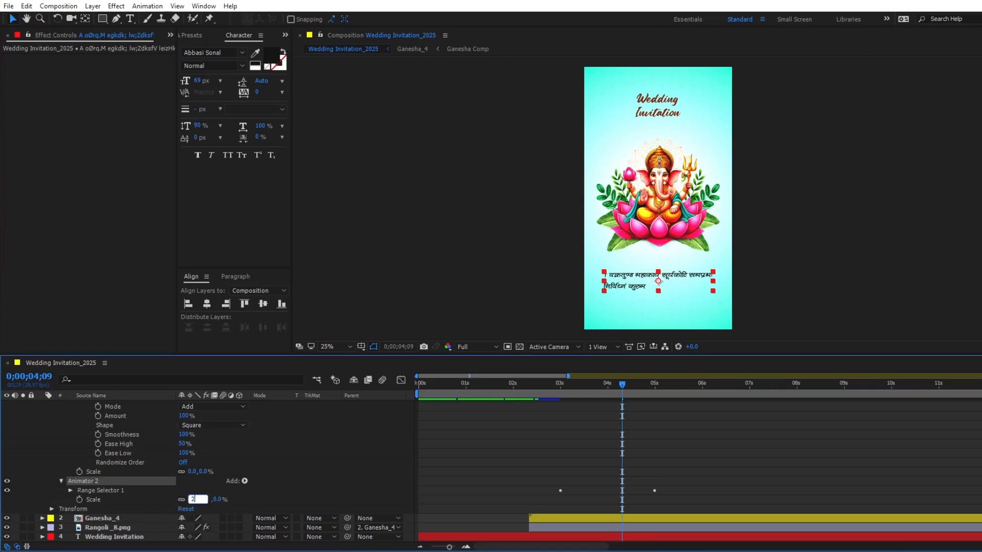
{"action": "type", "text": "00"}
{"action": "key", "text": "Return"}
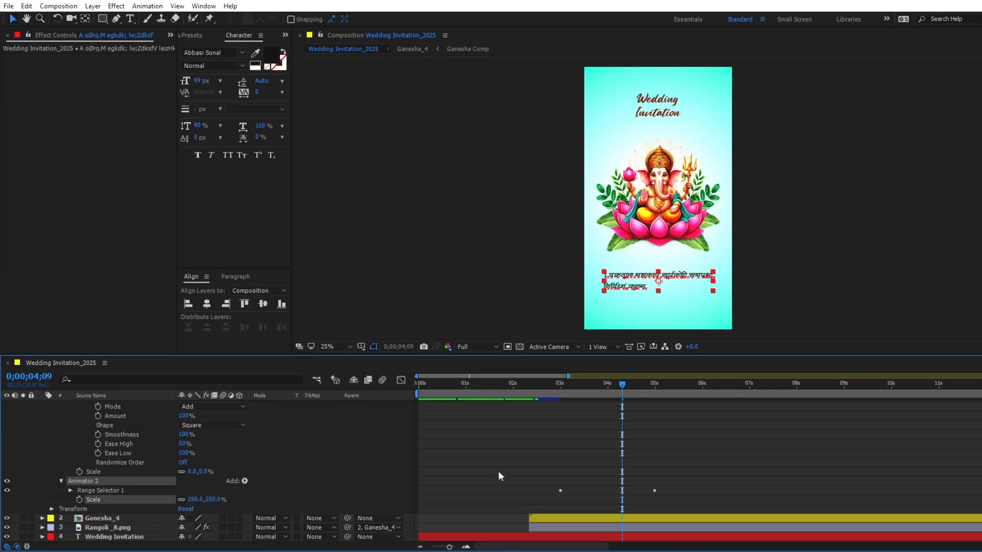
{"action": "left_click", "coordinate": [553, 386]}
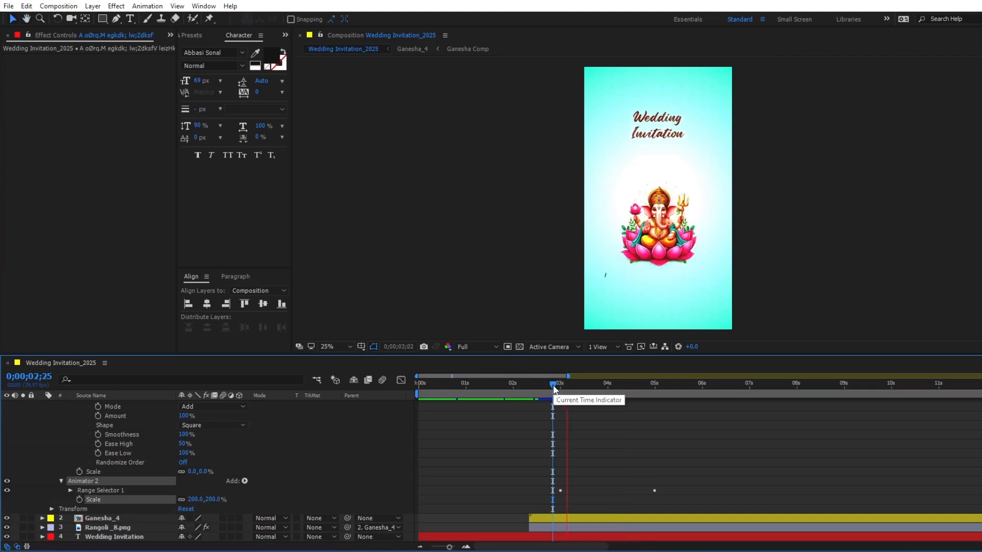
{"action": "key", "text": "space"}
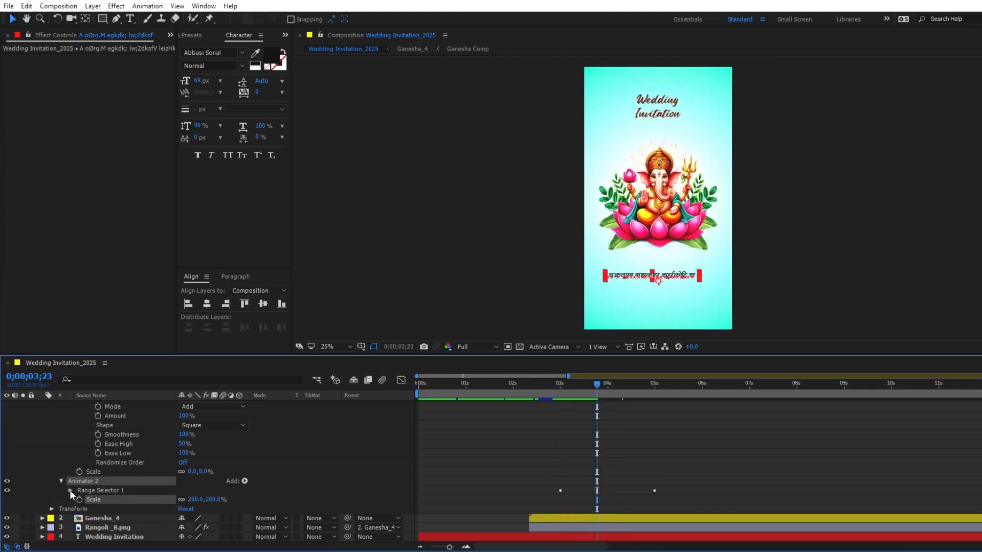
- Shift both Start keyframes of the mantra's Animator 2 two frames later and preview the offset
{"action": "left_click", "coordinate": [70, 490]}
{"action": "left_click_drag", "start_coordinate": [680, 492], "coordinate": [502, 508]}
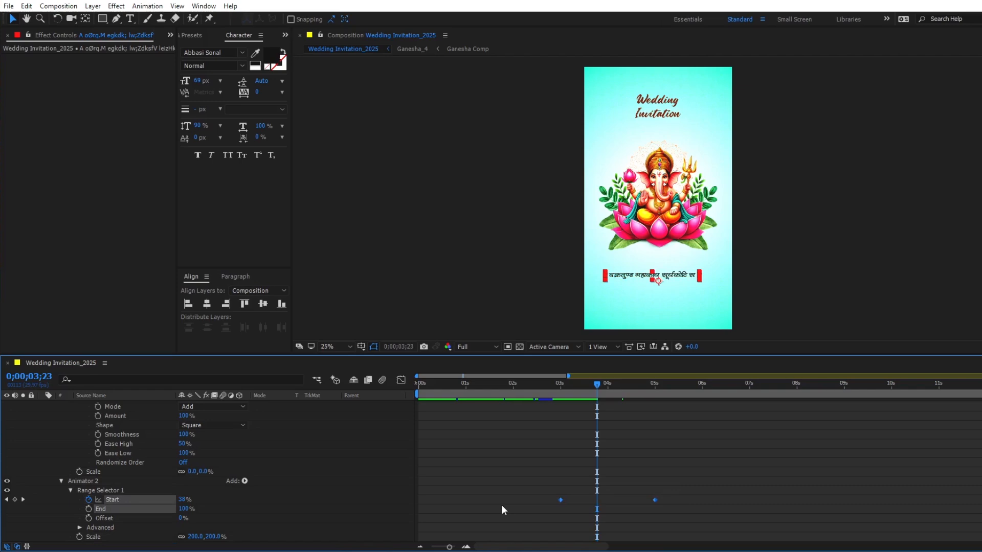
{"action": "key", "text": "alt+Right"}
{"action": "key", "text": "alt+Right"}
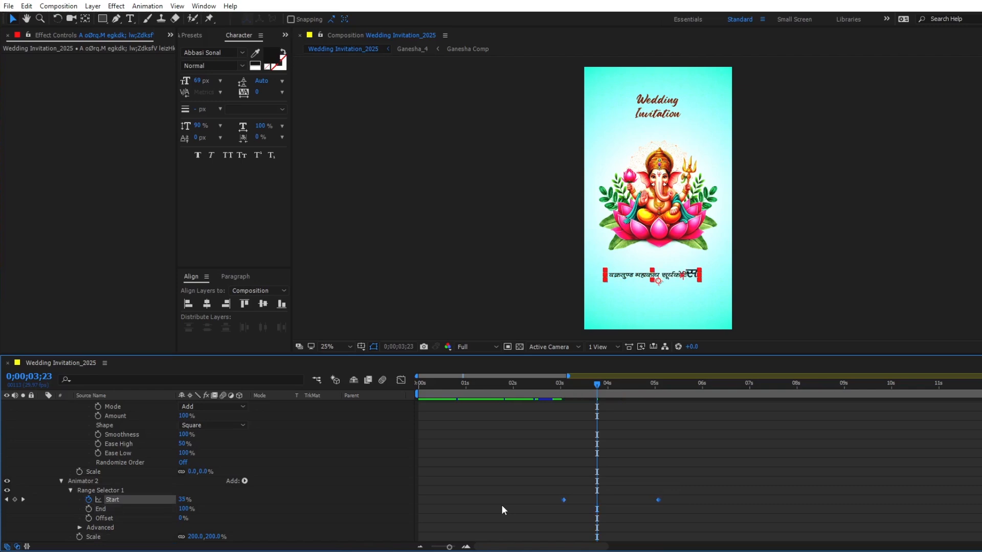
{"action": "left_click", "coordinate": [557, 391]}
{"action": "key", "text": "space"}
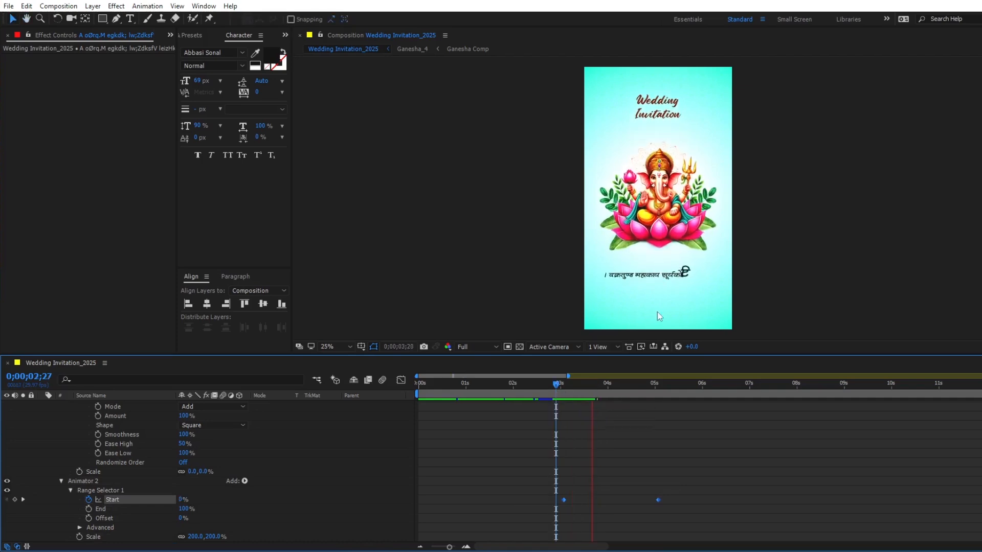
- Move the ending Start keyframes of both mantra range selectors to about 0;00;06;00, keeping their offset, and collapse the layer
{"action": "key", "text": "u"}
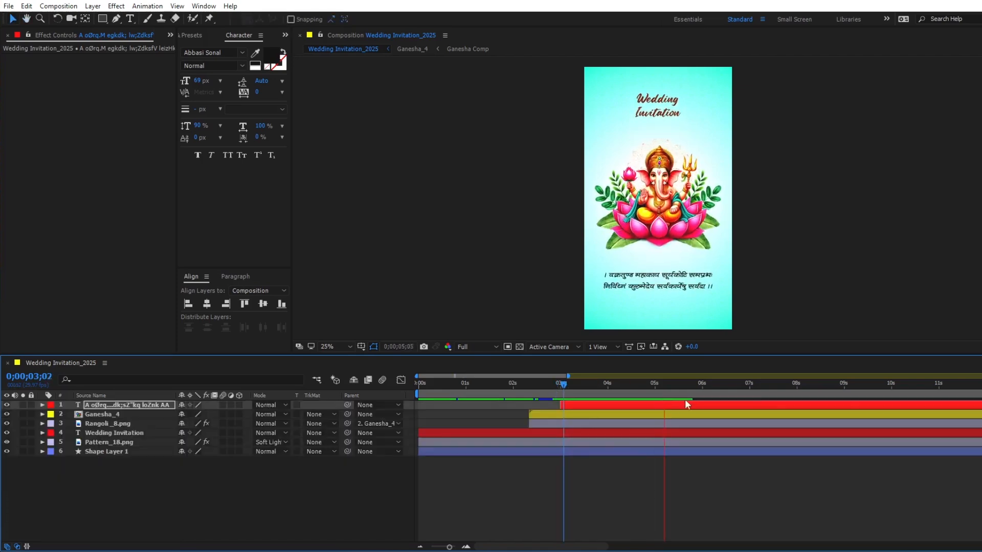
{"action": "left_click", "coordinate": [703, 389]}
{"action": "left_click", "coordinate": [701, 388]}
{"action": "left_click", "coordinate": [701, 389]}
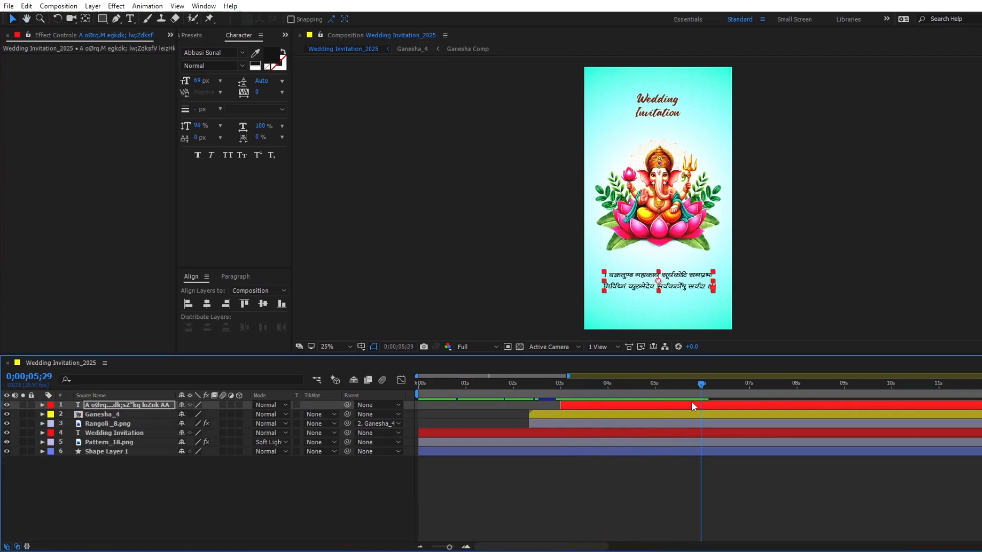
{"action": "key", "text": "u"}
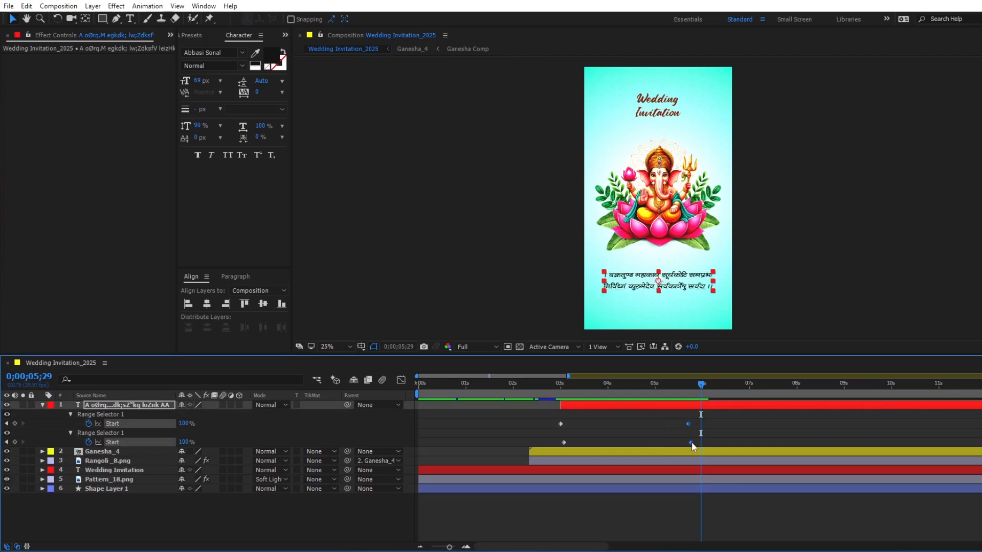
{"action": "left_click_drag", "start_coordinate": [698, 443], "coordinate": [700, 441]}
{"action": "key", "text": "Page_Up"}
{"action": "key", "text": "Page_Up"}
{"action": "key", "text": "Page_Up"}
{"action": "key", "text": "Page_Up"}
{"action": "key", "text": "u"}
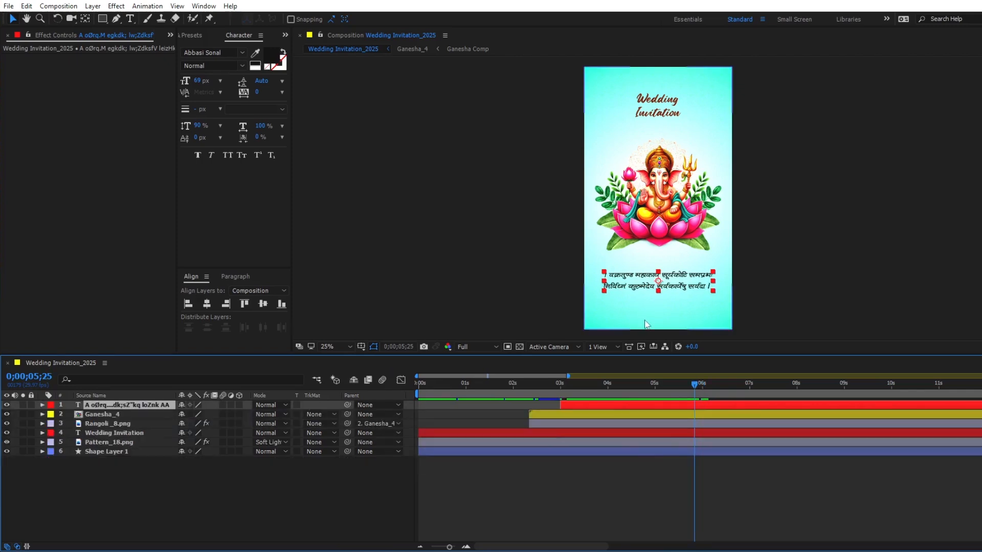
- Add Kalas.png from the project as the uppermost layer and place it below the mantra text
{"action": "left_click", "coordinate": [170, 35]}
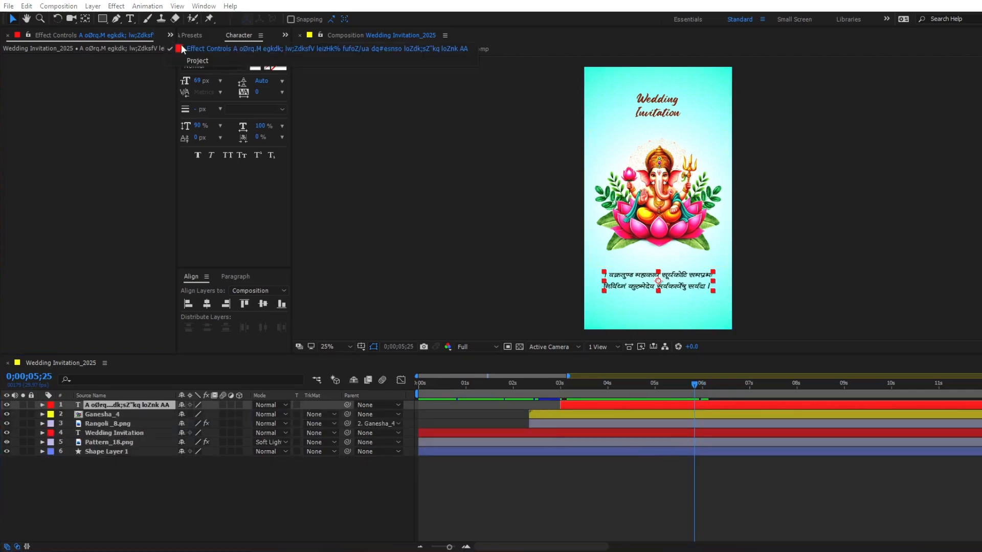
{"action": "left_click", "coordinate": [179, 44]}
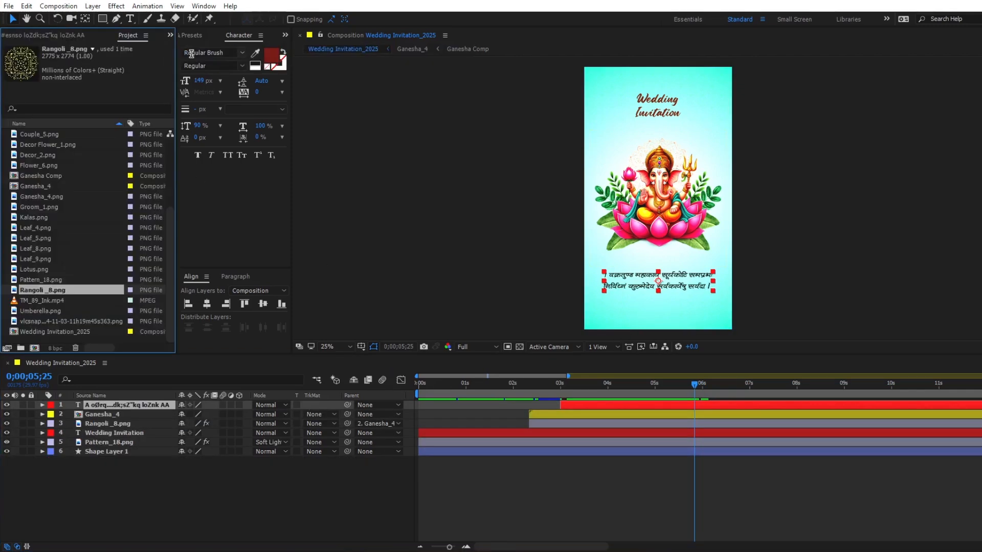
{"action": "left_click", "coordinate": [32, 228]}
{"action": "left_click", "coordinate": [33, 216]}
{"action": "left_click_drag", "start_coordinate": [32, 216], "coordinate": [92, 401]}
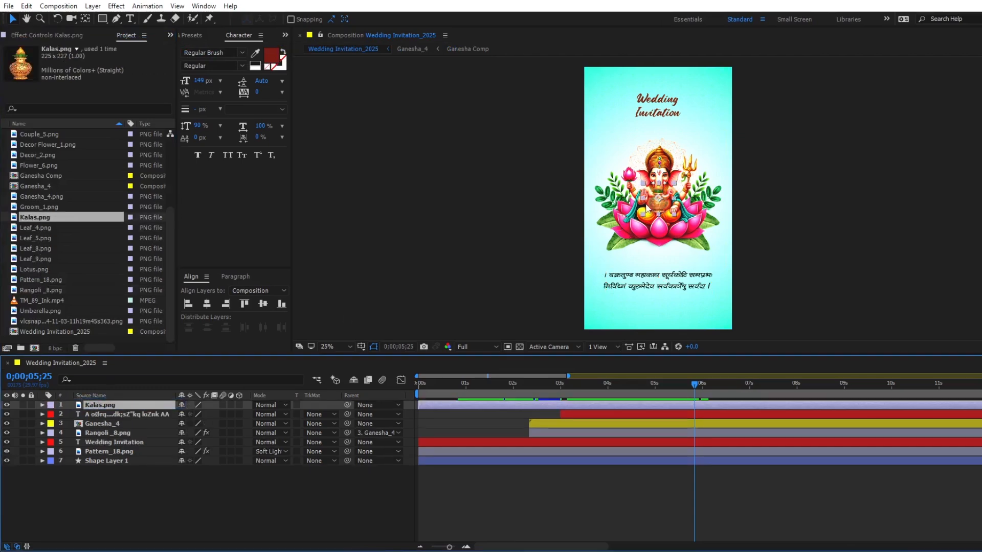
{"action": "left_click_drag", "start_coordinate": [656, 225], "coordinate": [653, 335]}
- Trim the start of the Kalas.png layer to 0;00;02;10, matching the start of the Ganesha_4 layer
{"action": "left_click", "coordinate": [537, 424]}
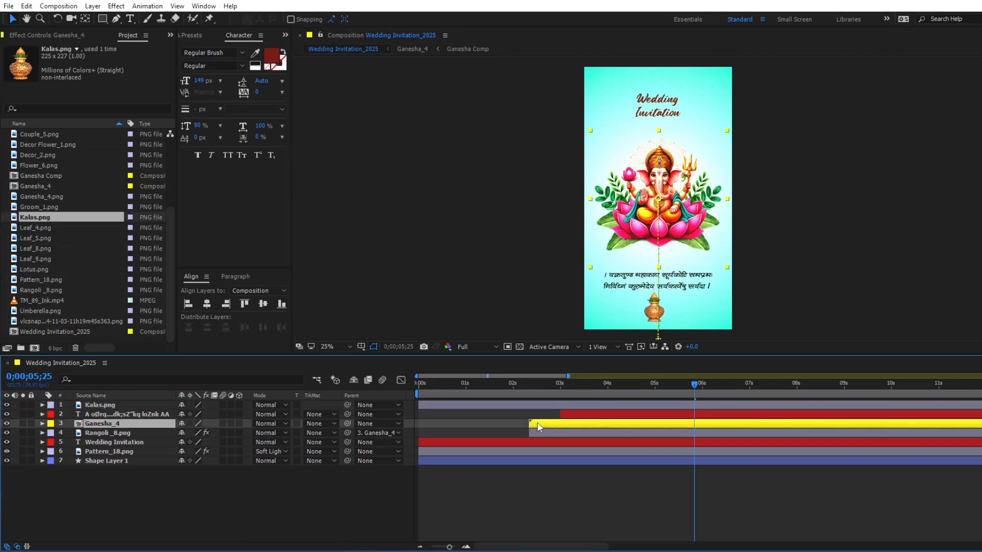
{"action": "key", "text": "i"}
{"action": "left_click", "coordinate": [535, 406]}
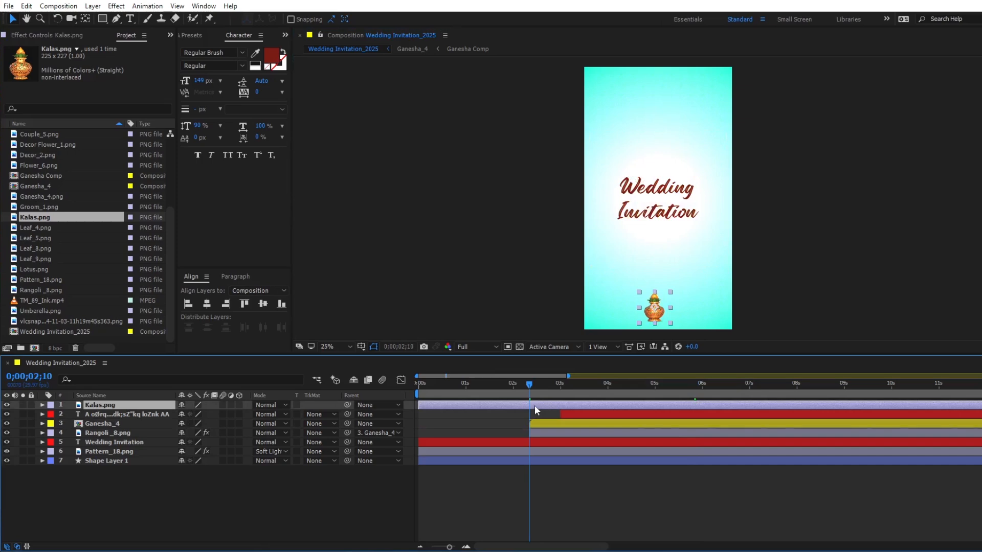
{"action": "key", "text": "alt+bracketleft"}
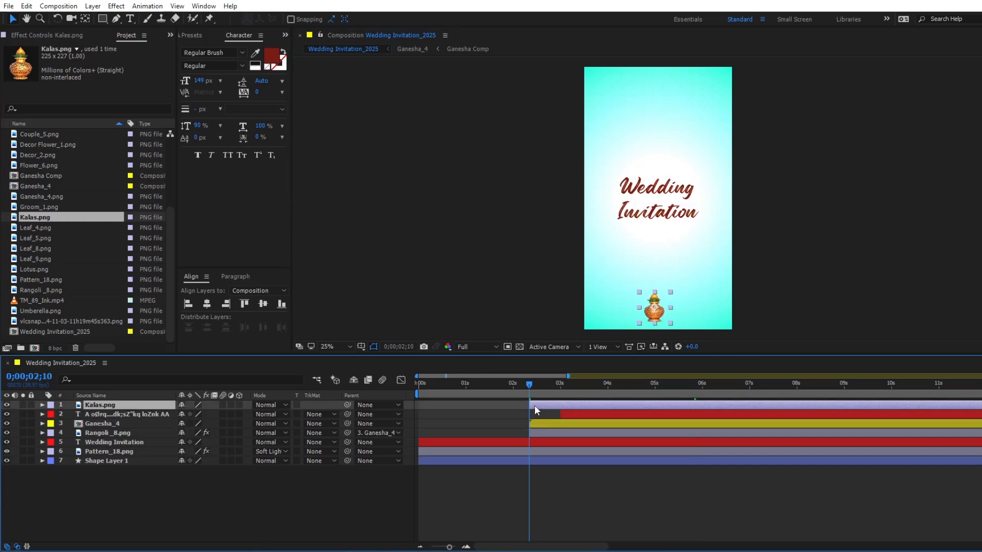
- Keyframe Kalas.png's current Position at 0;00;04;00 and an off-frame start at 512, 2076 at 0;00;02;10
{"action": "left_click", "coordinate": [607, 387]}
{"action": "key", "text": "p"}
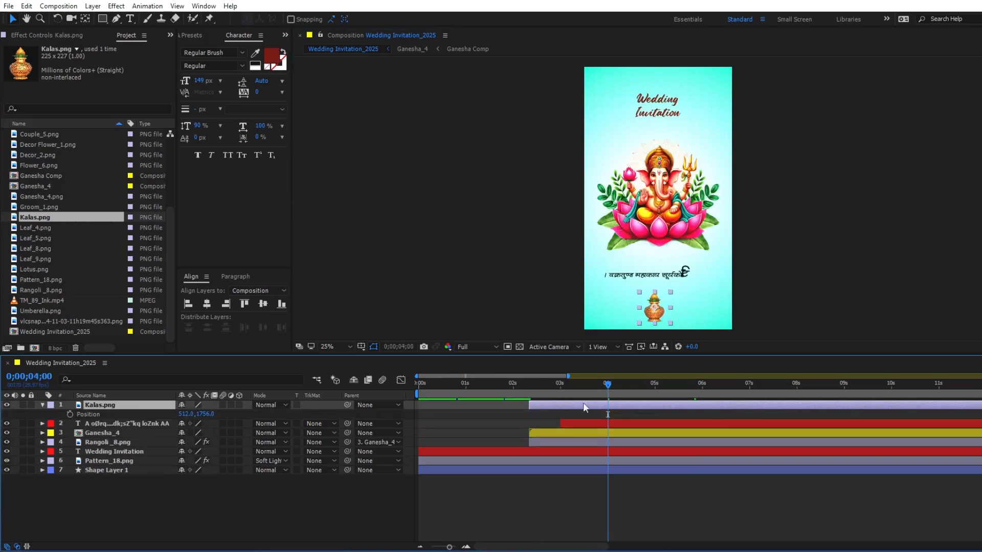
{"action": "left_click", "coordinate": [71, 414]}
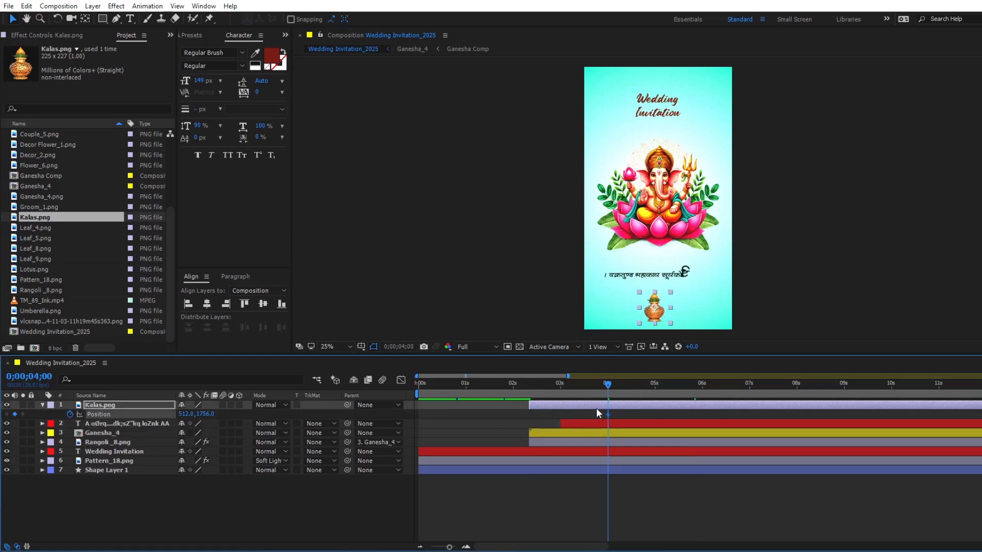
{"action": "key", "text": "i"}
{"action": "key", "text": "shift+Down"}
{"action": "key", "text": "shift+Down"}
{"action": "key", "text": "shift+Down"}
{"action": "key", "text": "shift+Down"}
{"action": "key", "text": "shift+Down"}
{"action": "key", "text": "shift+Down"}
{"action": "key", "text": "shift+Down"}
{"action": "key", "text": "shift+Down"}
{"action": "key", "text": "shift+Down"}
{"action": "key", "text": "shift+Down"}
{"action": "key", "text": "shift+Down"}
{"action": "key", "text": "shift+Down"}
{"action": "key", "text": "shift+Down"}
{"action": "key", "text": "shift+Down"}
{"action": "key", "text": "shift+Down"}
{"action": "key", "text": "shift+Down"}
{"action": "key", "text": "shift+Down"}
{"action": "key", "text": "shift+Down"}
{"action": "key", "text": "shift+Down"}
{"action": "key", "text": "shift+Down"}
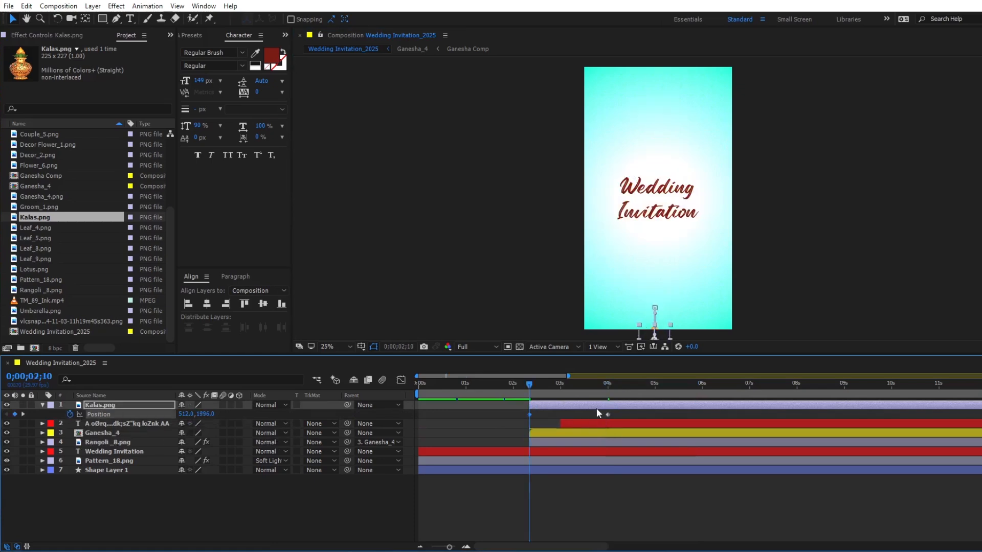
- Ease both Kalas.png Position keyframes, shape the speed graph to peak early and settle slowly, and preview the rise
{"action": "left_click_drag", "start_coordinate": [613, 410], "coordinate": [515, 416]}
{"action": "left_click_drag", "start_coordinate": [620, 501], "coordinate": [492, 499]}
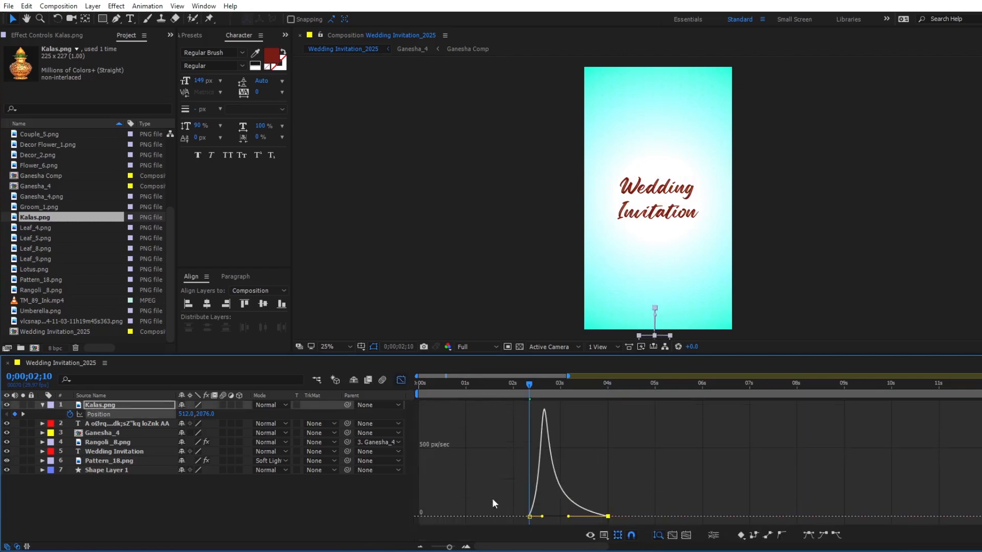
{"action": "left_click", "coordinate": [400, 380]}
{"action": "key", "text": "space"}
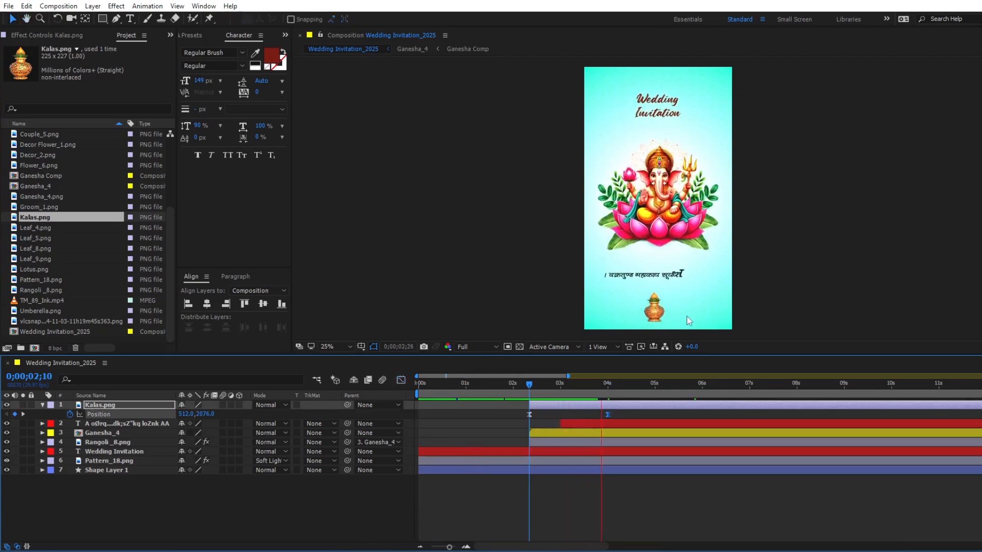
{"action": "key", "text": "space"}
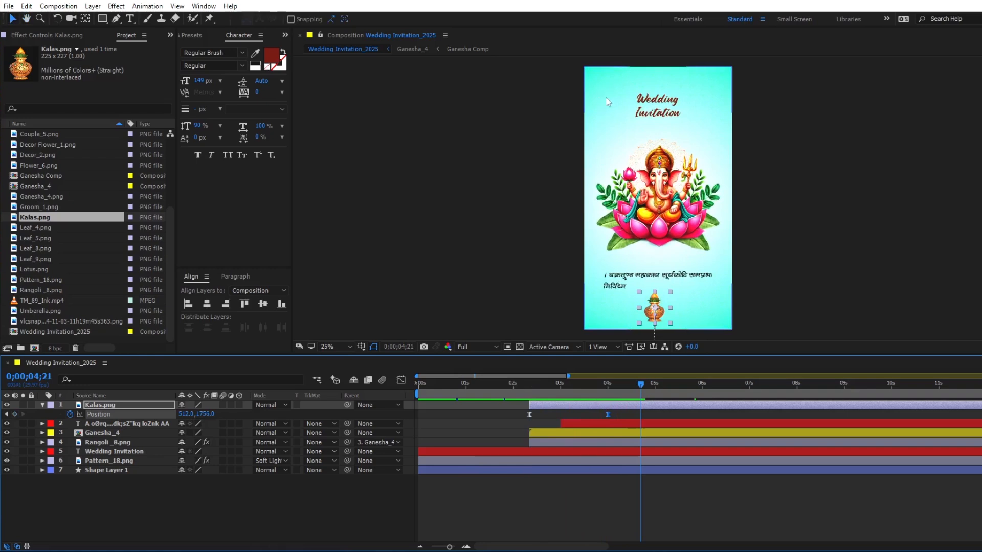
- Add Arc Flower.png from the project as the uppermost layer and place it at the composition's upper-left corner
{"action": "scroll", "coordinate": [31, 187], "scroll_direction": "up", "scroll_amount": 5}
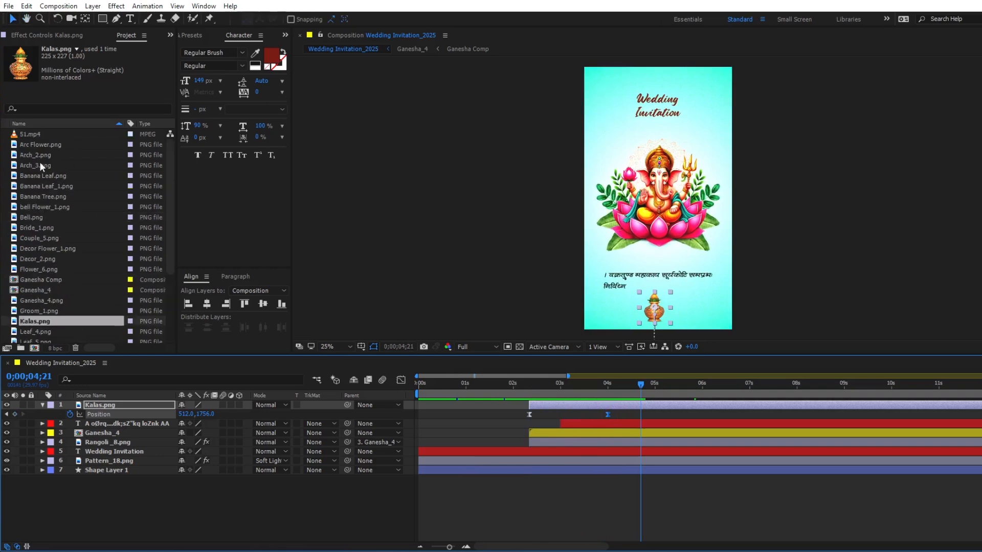
{"action": "left_click", "coordinate": [43, 145]}
{"action": "left_click_drag", "start_coordinate": [42, 149], "coordinate": [109, 403]}
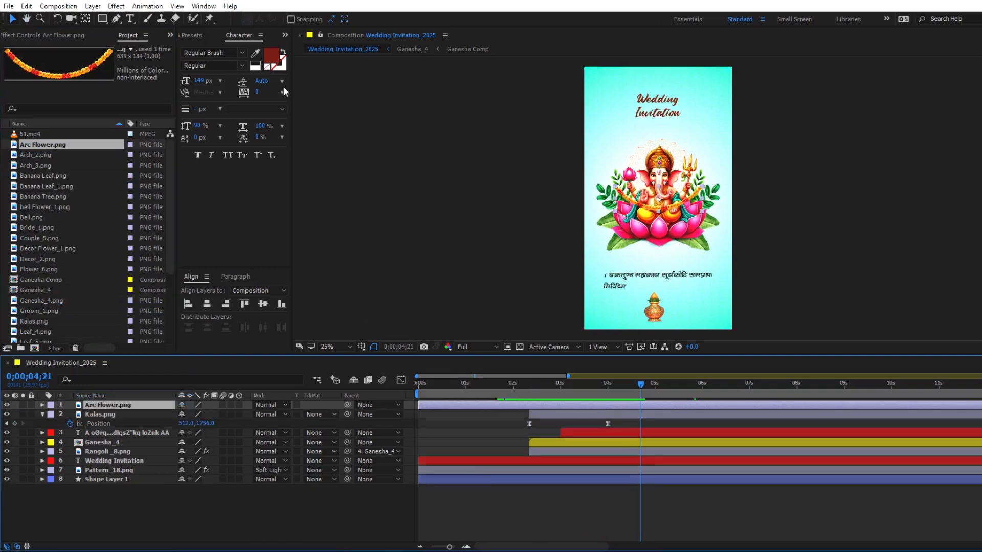
{"action": "left_click", "coordinate": [85, 19]}
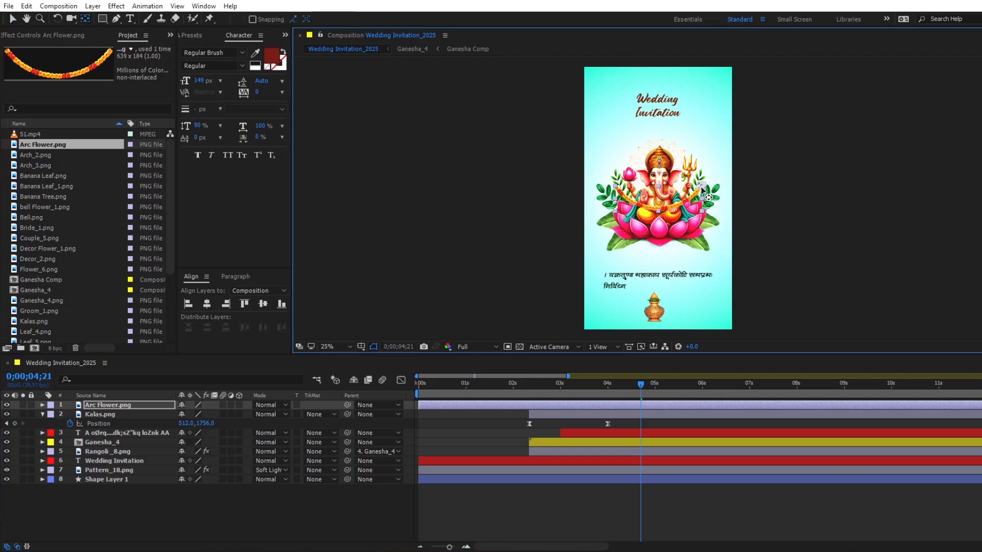
{"action": "key", "text": "v"}
{"action": "left_click_drag", "start_coordinate": [664, 209], "coordinate": [629, 97]}
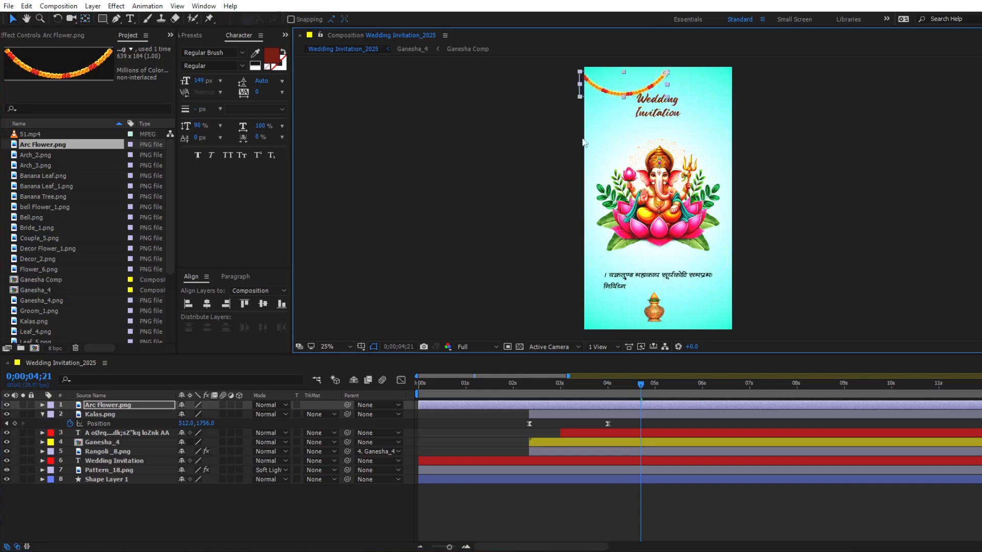
- Using the title/action-safe guides, align the garland's right end with the centre of the frame's upper edge and scale Arc Flower.png to 54%
{"action": "left_click", "coordinate": [362, 348]}
{"action": "left_click", "coordinate": [391, 360]}
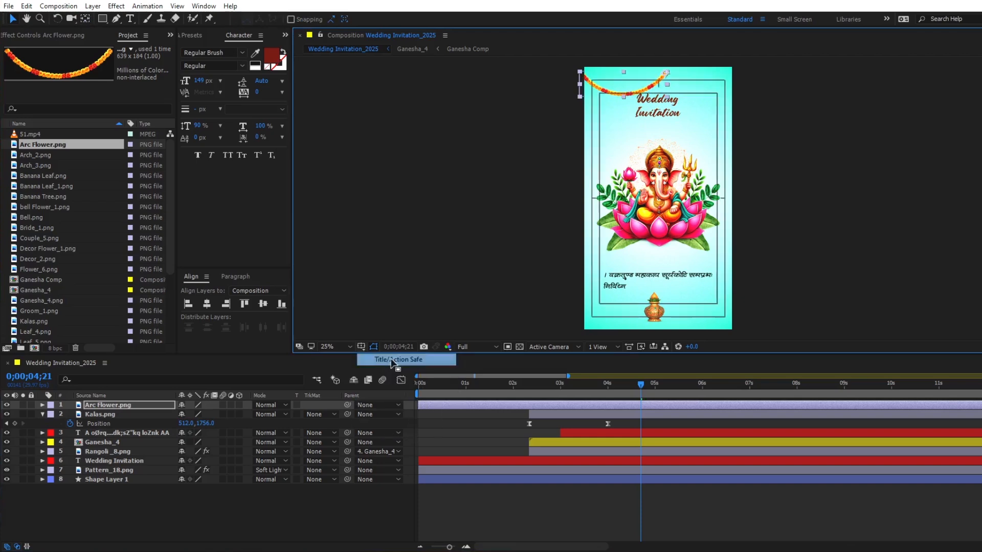
{"action": "scroll", "coordinate": [647, 124], "scroll_direction": "up", "scroll_amount": 2}
{"action": "left_click_drag", "start_coordinate": [641, 105], "coordinate": [616, 277]}
{"action": "left_click_drag", "start_coordinate": [615, 139], "coordinate": [603, 136]}
{"action": "key", "text": "Up"}
{"action": "key", "text": "Up"}
{"action": "key", "text": "Up"}
{"action": "key", "text": "Up"}
{"action": "key", "text": "Up"}
{"action": "key", "text": "Up"}
{"action": "key", "text": "Up"}
{"action": "key", "text": "Up"}
{"action": "key", "text": "Up"}
{"action": "key", "text": "Up"}
{"action": "key", "text": "Up"}
{"action": "key", "text": "Up"}
{"action": "key", "text": "Up"}
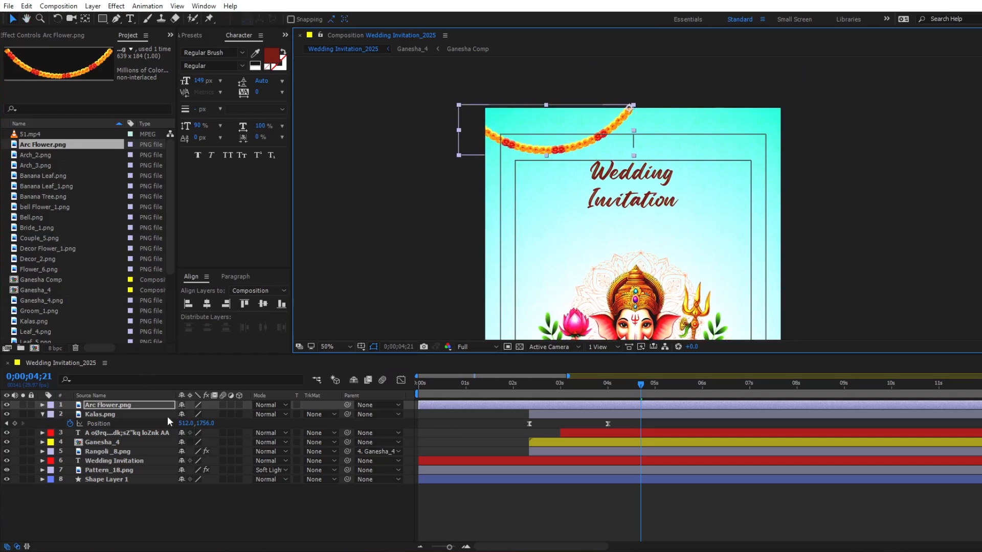
{"action": "key", "text": "s"}
{"action": "left_click_drag", "start_coordinate": [194, 414], "coordinate": [172, 417]}
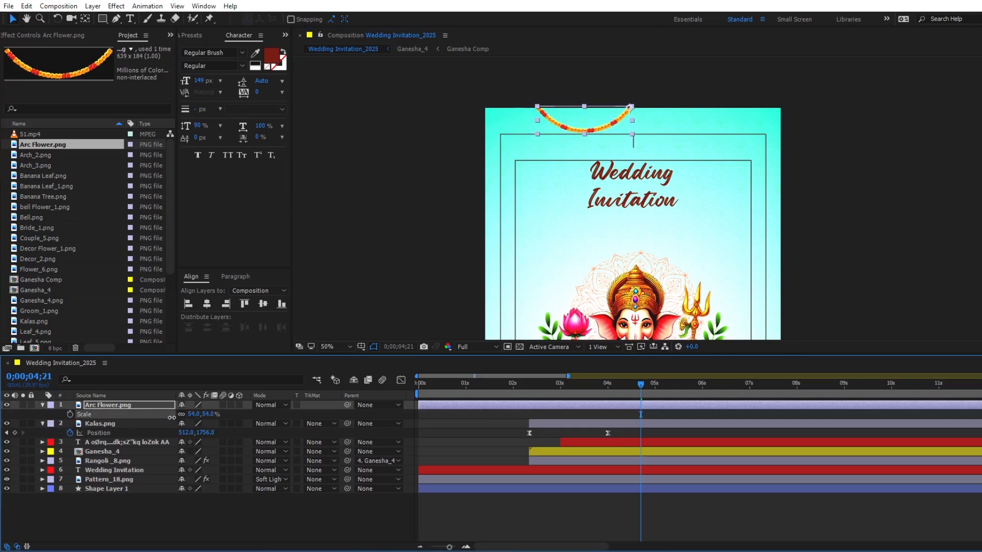
- Add Bell.png as the uppermost layer, scale it to 67%, and hang it from the garland's right end
{"action": "left_click_drag", "start_coordinate": [30, 219], "coordinate": [102, 407]}
{"action": "key", "text": "s"}
{"action": "left_click_drag", "start_coordinate": [193, 419], "coordinate": [184, 419]}
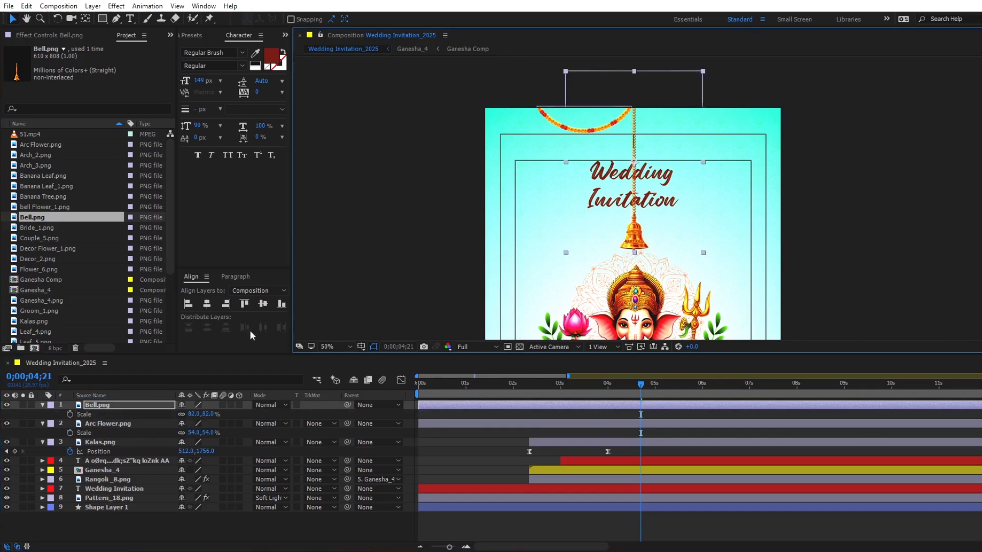
{"action": "left_click_drag", "start_coordinate": [196, 415], "coordinate": [188, 416]}
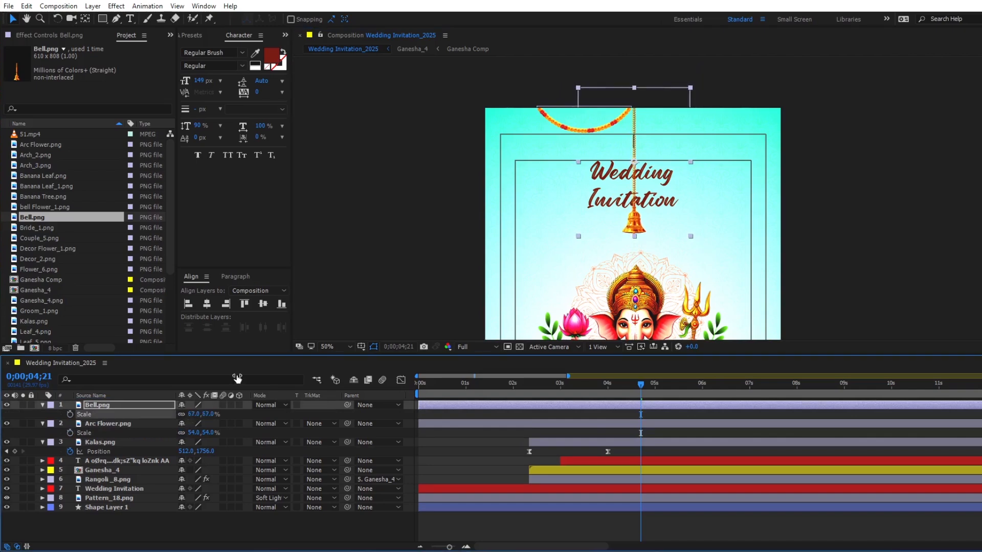
{"action": "left_click_drag", "start_coordinate": [625, 236], "coordinate": [635, 146]}
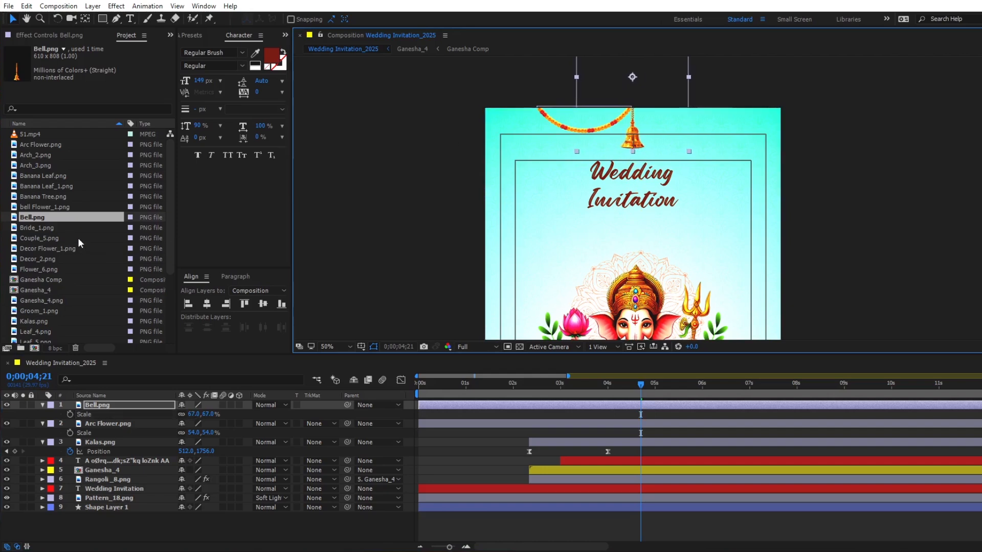
- Add bell Flower_1.png as the uppermost layer and hang it from the garland's left end
{"action": "left_click", "coordinate": [47, 206]}
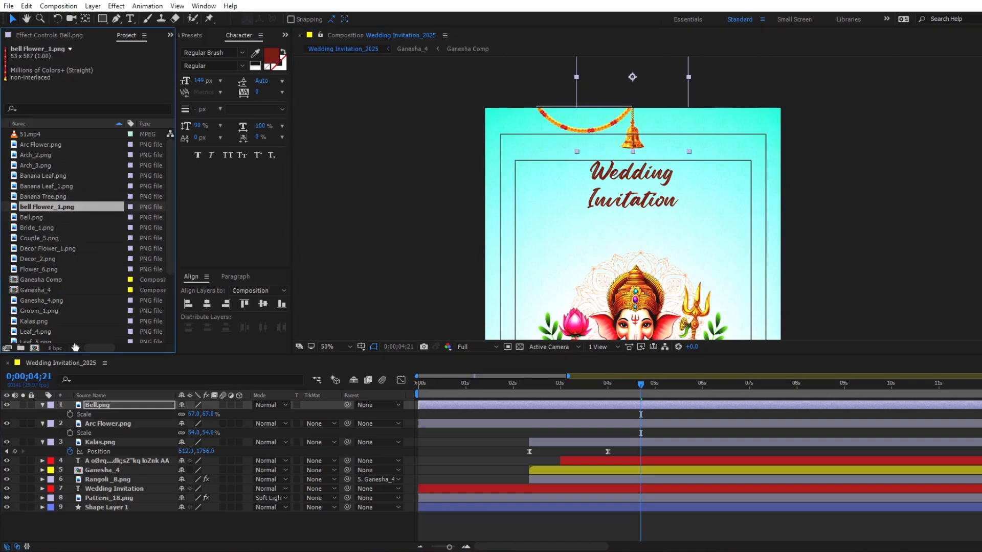
{"action": "left_click_drag", "start_coordinate": [48, 210], "coordinate": [90, 401]}
{"action": "left_click_drag", "start_coordinate": [636, 317], "coordinate": [538, 171]}
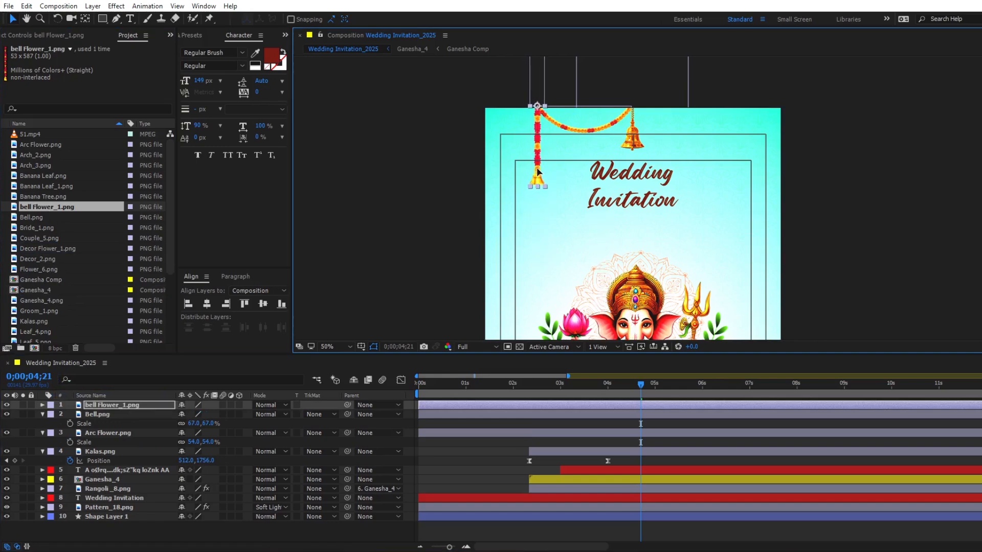
- Duplicate Bell.png, bring the copy to the top of the layer stack, and hang it lower, just left of the flower string
{"action": "left_click", "coordinate": [633, 141]}
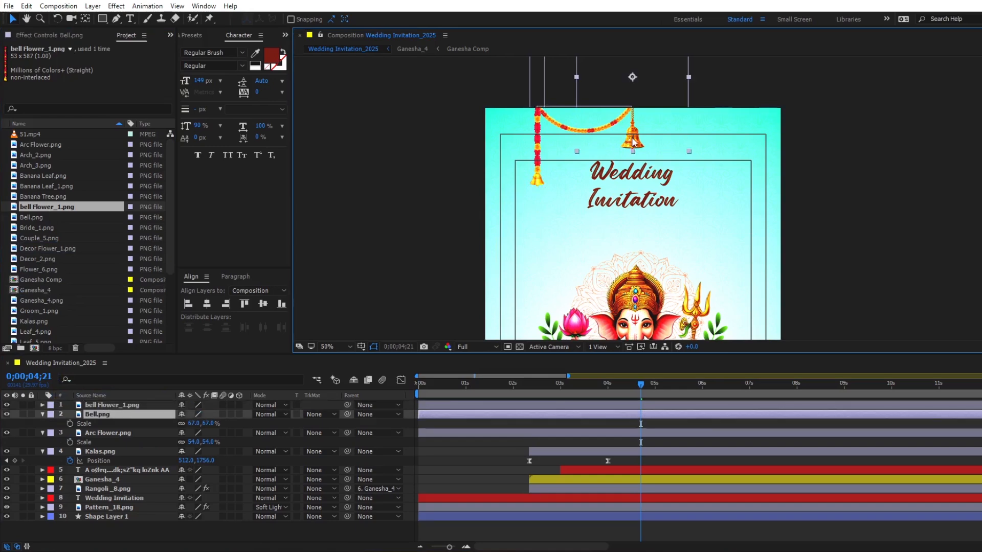
{"action": "key", "text": "ctrl+d"}
{"action": "left_click_drag", "start_coordinate": [116, 415], "coordinate": [112, 404]}
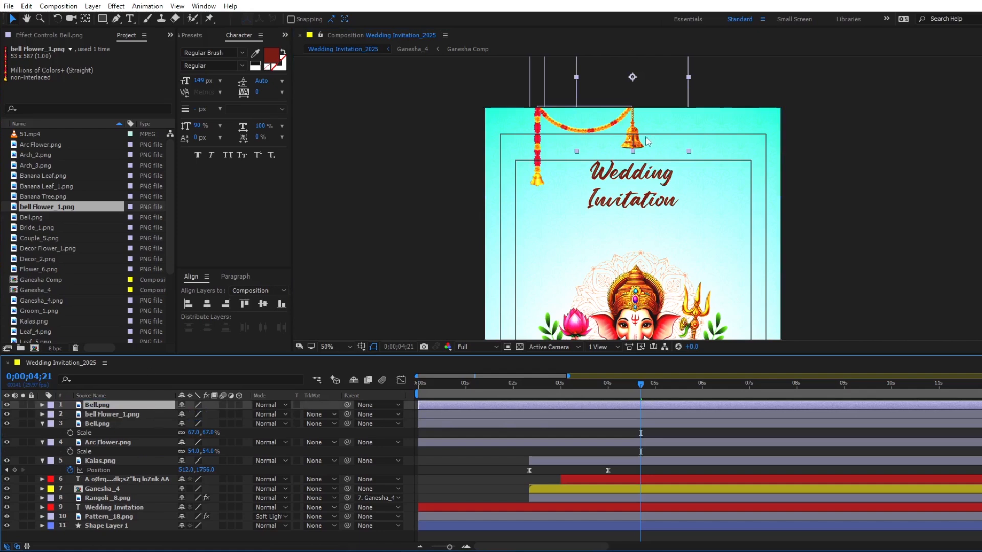
{"action": "left_click_drag", "start_coordinate": [632, 141], "coordinate": [519, 208]}
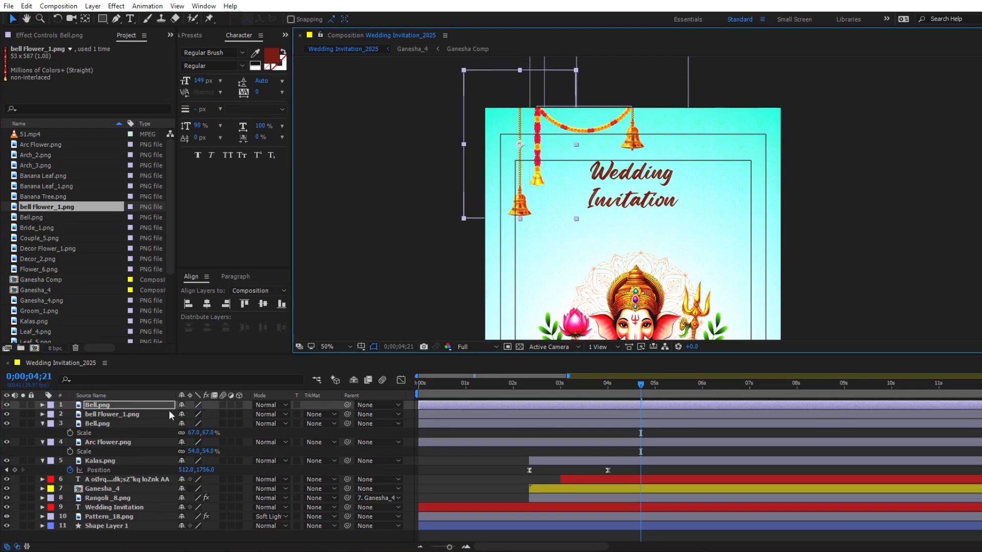
- Duplicate bell Flower_1.png, bring the copy to the top of the layer stack, and hang it lowest along the frame's left edge
{"action": "left_click", "coordinate": [121, 416]}
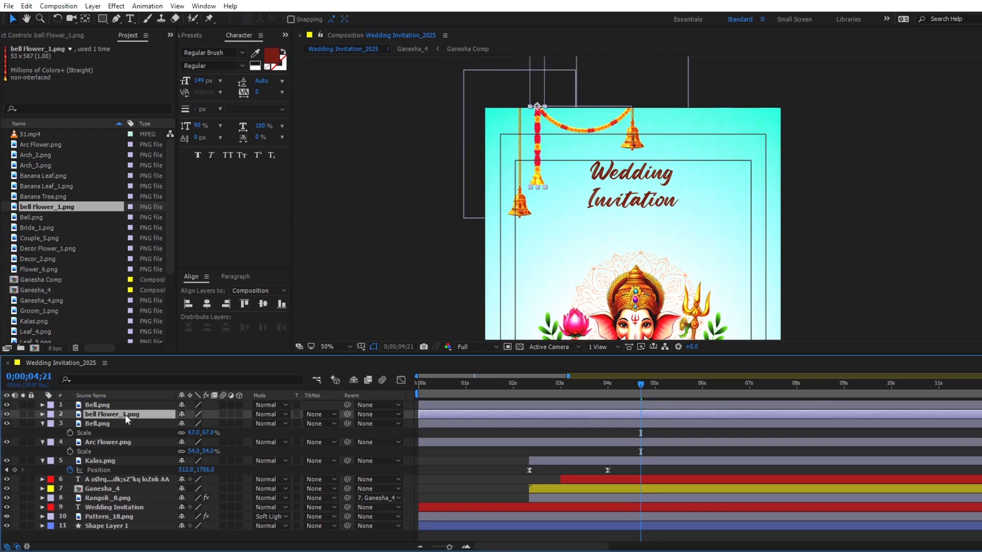
{"action": "key", "text": "ctrl+d"}
{"action": "left_click_drag", "start_coordinate": [125, 414], "coordinate": [120, 404]}
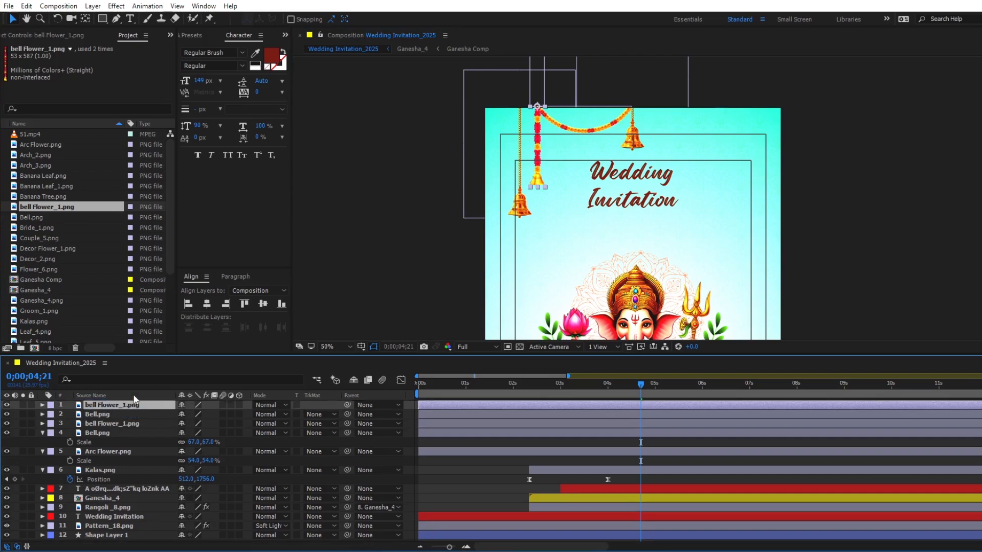
{"action": "left_click_drag", "start_coordinate": [536, 180], "coordinate": [496, 225]}
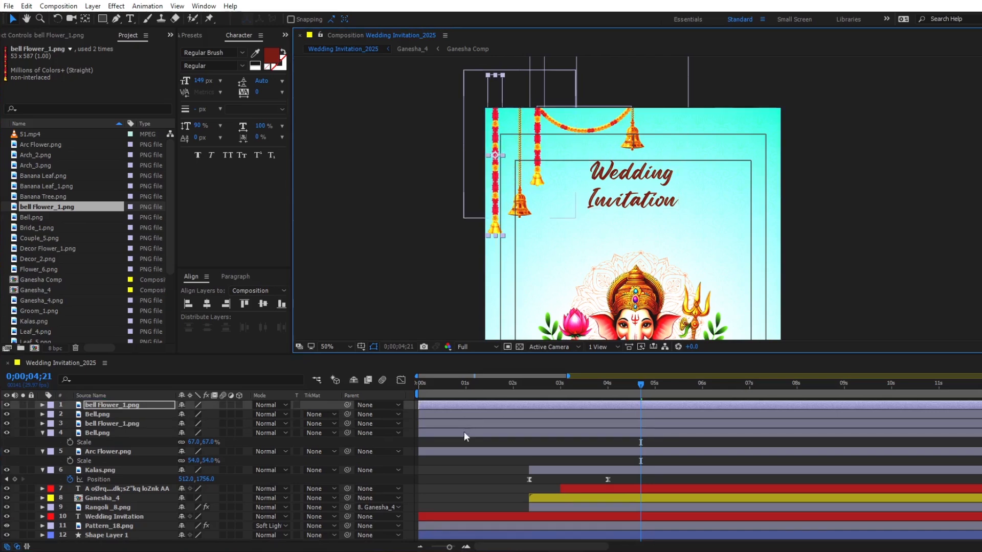
- Copy the CC Bender effect from the bottom Banana Leaf.png layer in Ganesha Comp, then return to Wedding Invitation_2025 by closing both nested compositions
{"action": "double_click", "coordinate": [538, 498]}
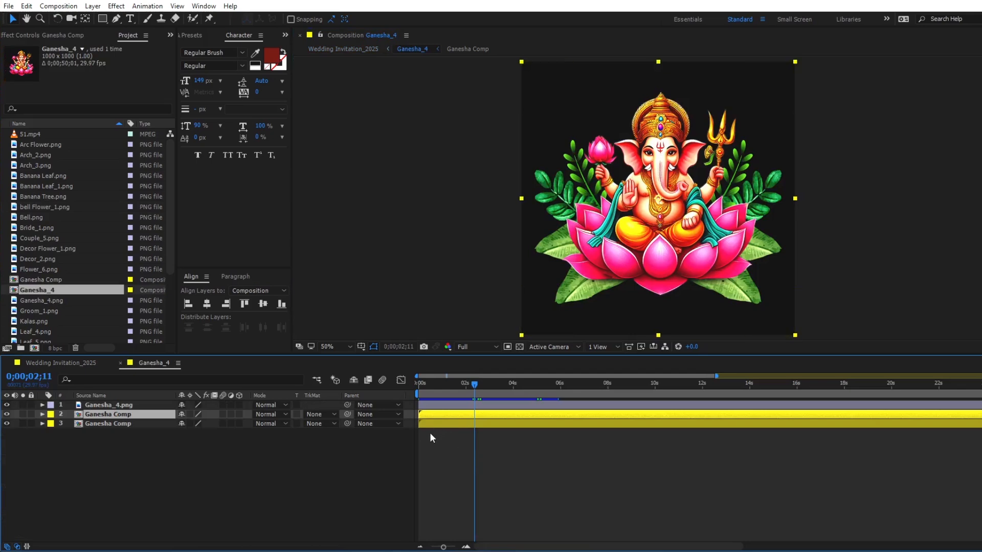
{"action": "left_click", "coordinate": [430, 434]}
{"action": "double_click", "coordinate": [103, 417]}
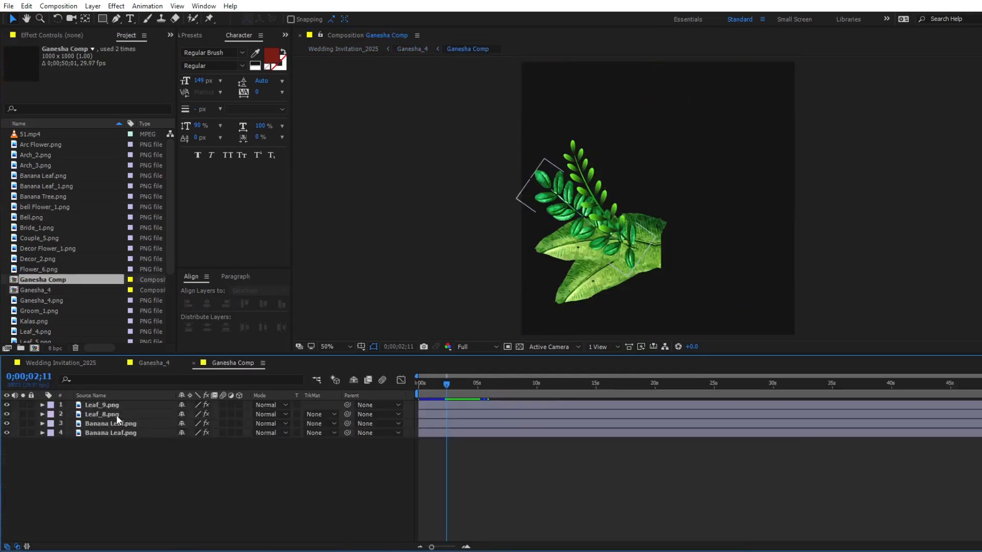
{"action": "left_click", "coordinate": [463, 432]}
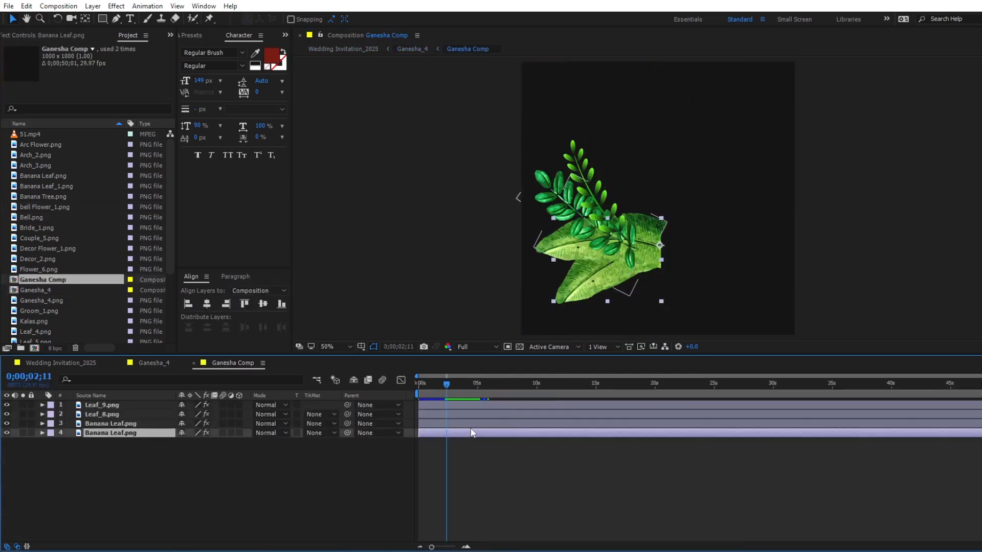
{"action": "left_click", "coordinate": [69, 35]}
{"action": "left_click", "coordinate": [36, 60]}
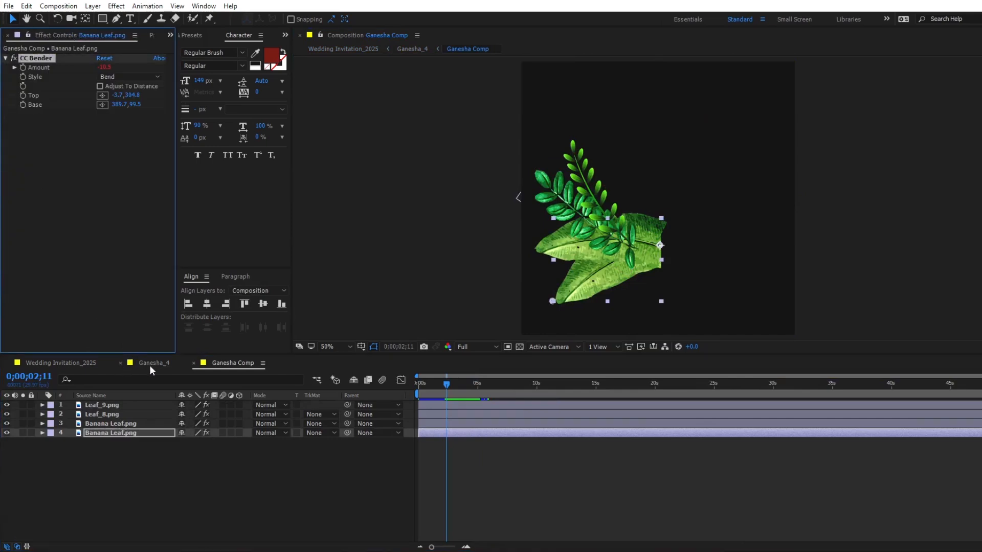
{"action": "left_click", "coordinate": [193, 363]}
{"action": "left_click", "coordinate": [120, 362]}
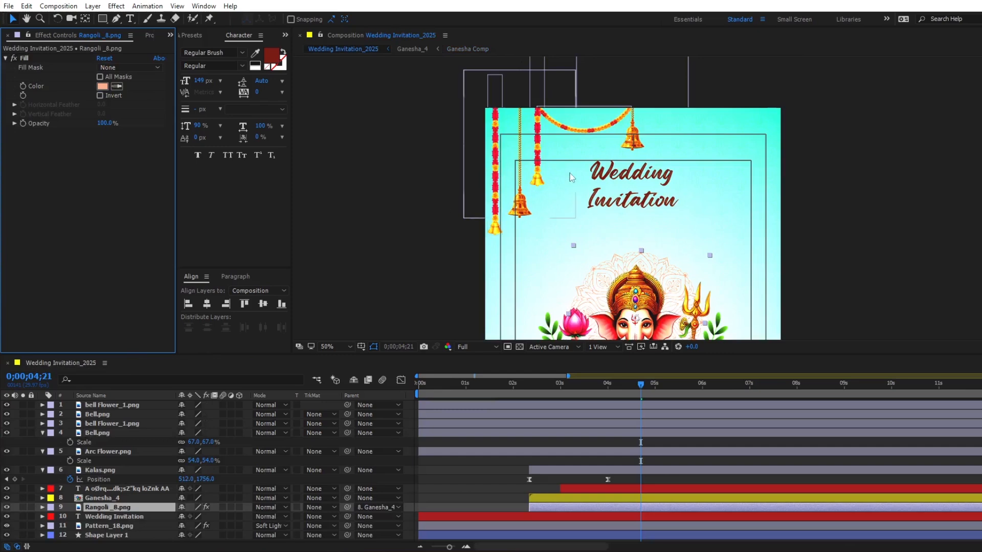
- Paste CC Bender onto the central Bell.png, set its Top point at the bell and Base at the rope's upper end, and preview the sway
{"action": "left_click", "coordinate": [637, 147]}
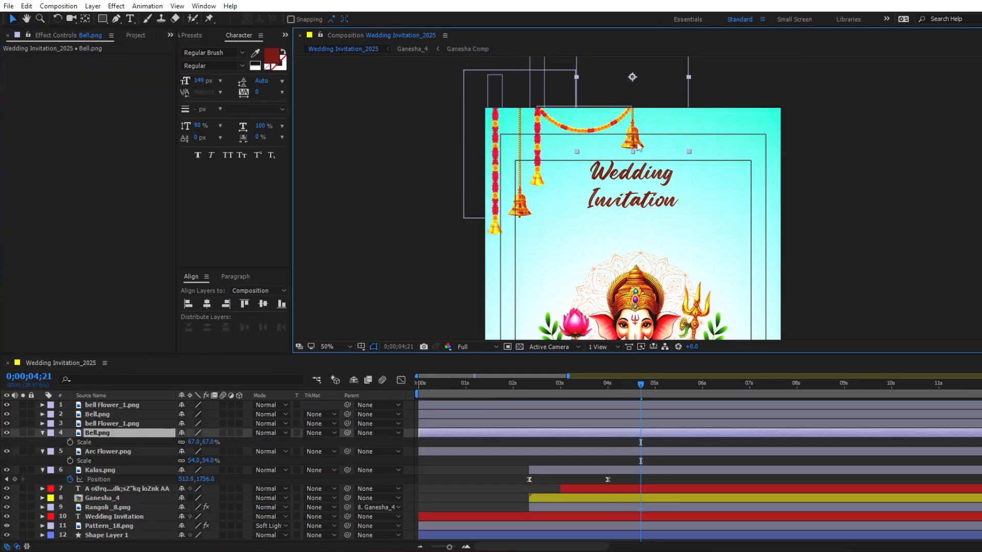
{"action": "key", "text": "ctrl+v"}
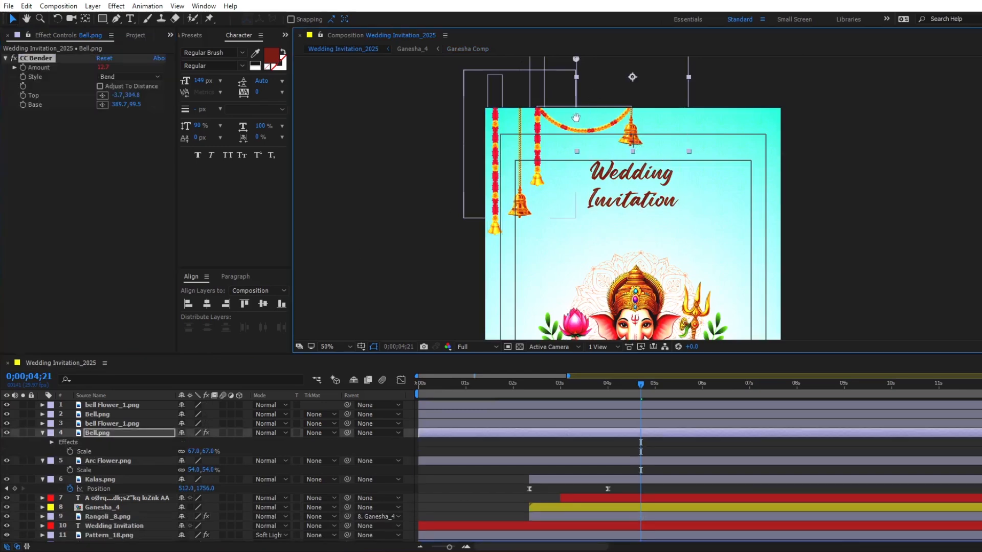
{"action": "left_click_drag", "start_coordinate": [585, 123], "coordinate": [538, 183]}
{"action": "left_click_drag", "start_coordinate": [532, 118], "coordinate": [587, 212]}
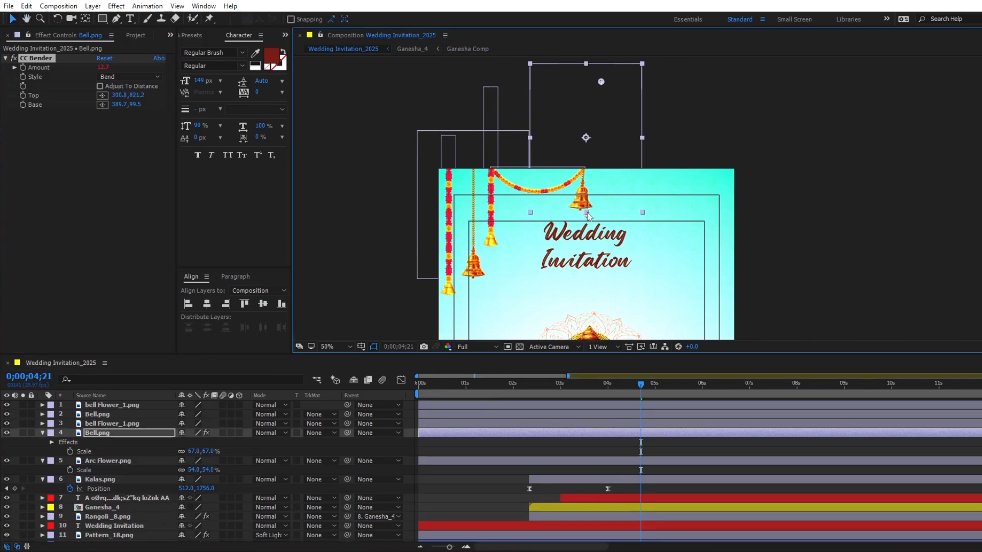
{"action": "left_click_drag", "start_coordinate": [600, 83], "coordinate": [584, 70]}
{"action": "key", "text": "space"}
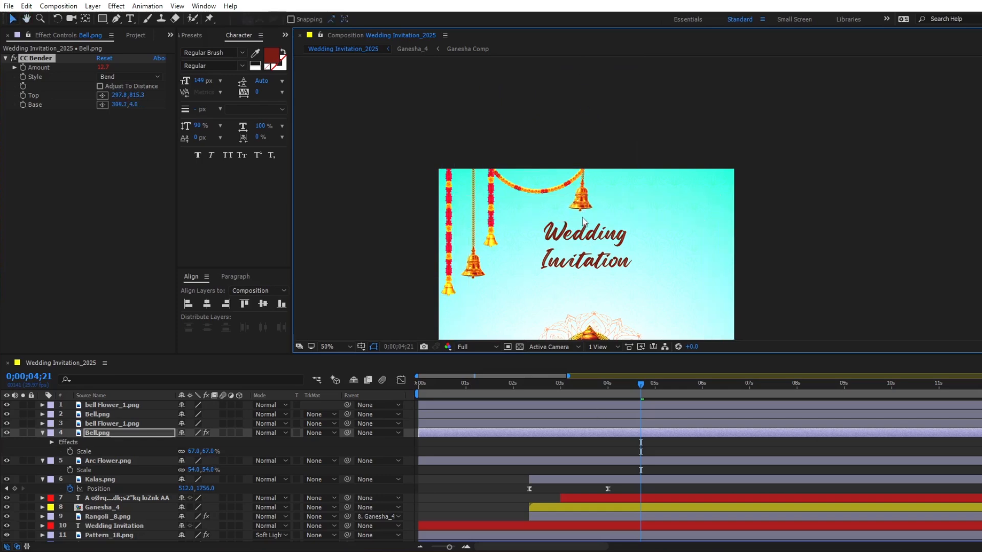
{"action": "key", "text": "space"}
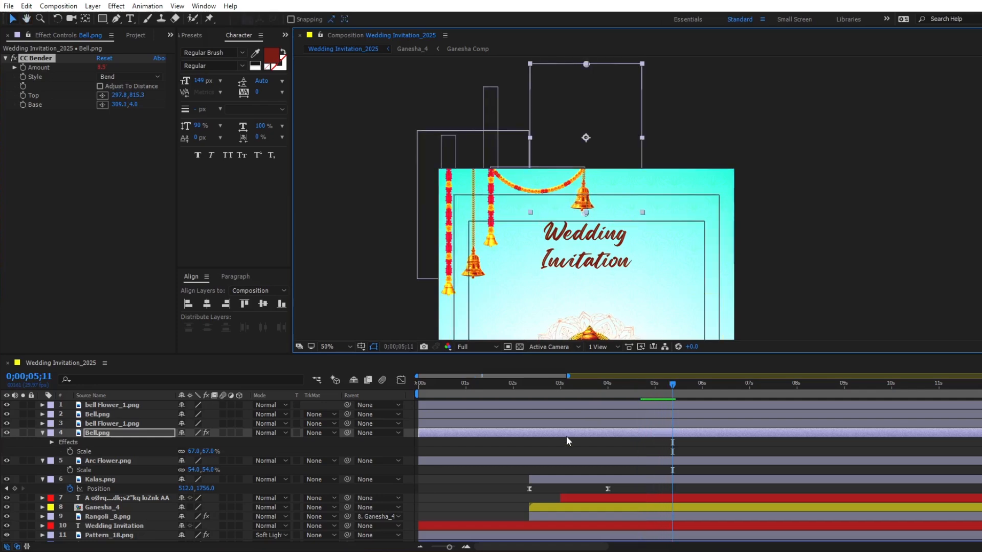
- Paste CC Bender onto the bell Flower_1.png beside the garland, with Top at its lower end and Base at 26.5, 3.5
{"action": "left_click", "coordinate": [567, 424]}
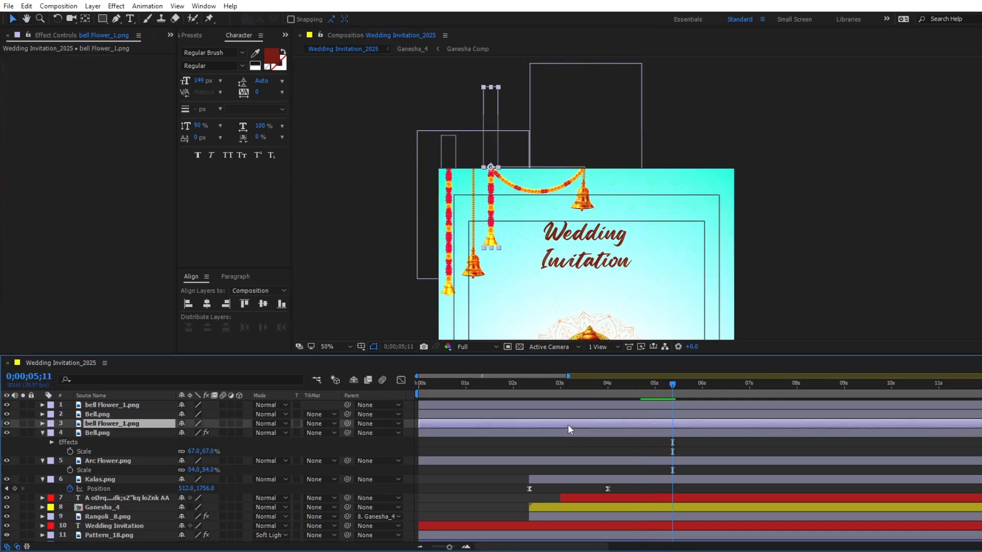
{"action": "key", "text": "ctrl+alt+shift+e"}
{"action": "left_click_drag", "start_coordinate": [482, 171], "coordinate": [490, 243]}
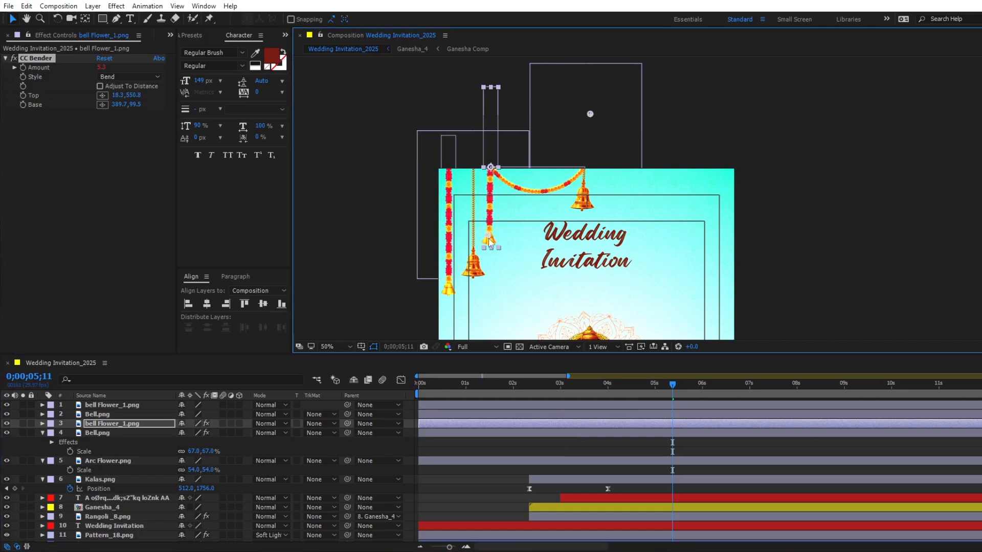
{"action": "left_click_drag", "start_coordinate": [451, 157], "coordinate": [465, 237]}
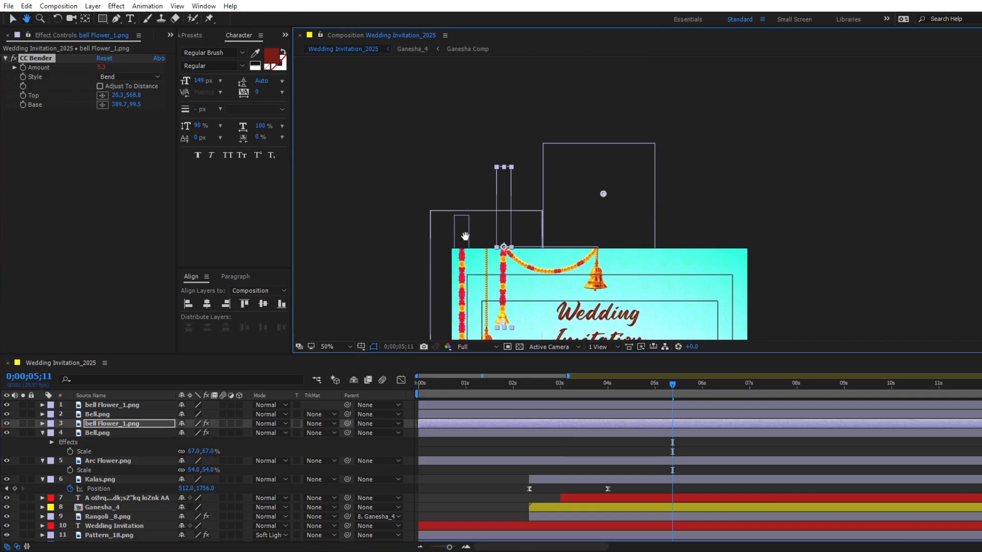
{"action": "left_click", "coordinate": [102, 104]}
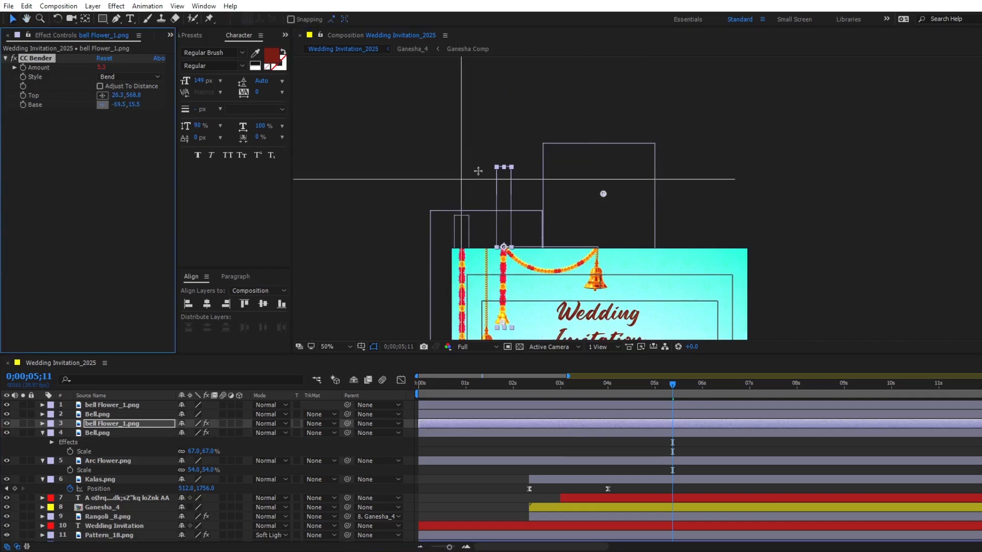
{"action": "left_click", "coordinate": [503, 167]}
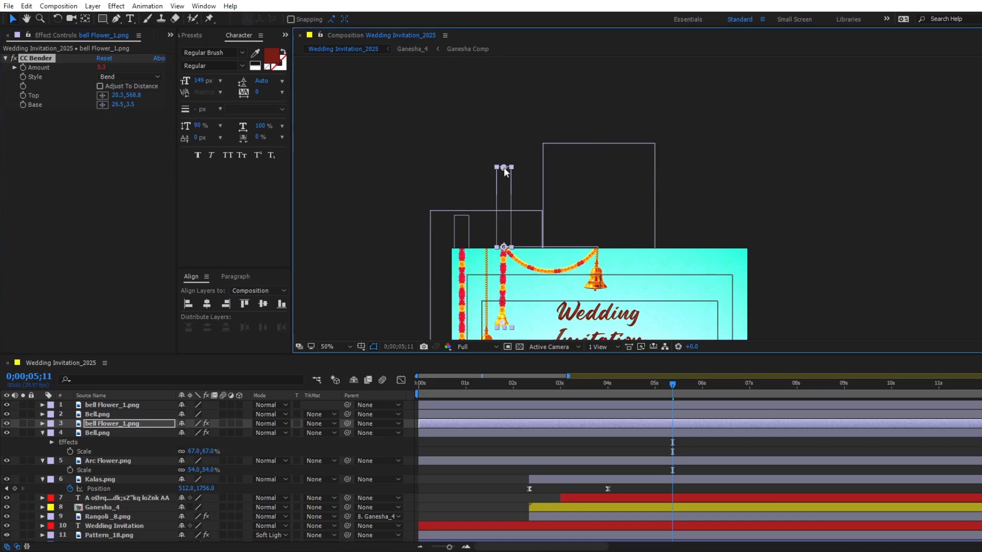
- Copy CC Bender onto the lower-hanging Bell.png, with Top at the bell and Base at the rope's upper end
{"action": "left_click", "coordinate": [38, 57]}
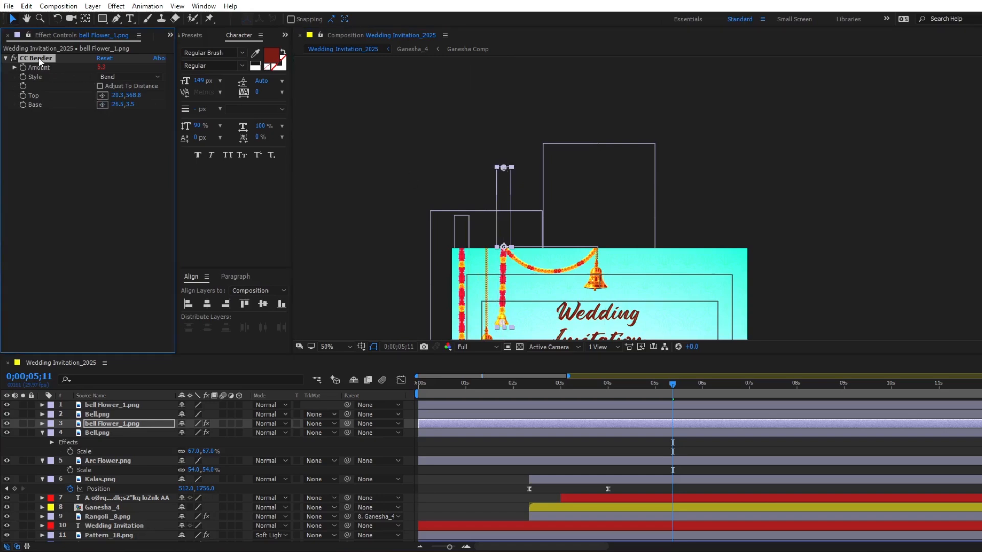
{"action": "left_click", "coordinate": [516, 413]}
{"action": "left_click_drag", "start_coordinate": [488, 321], "coordinate": [479, 284]}
{"action": "key", "text": "ctrl+v"}
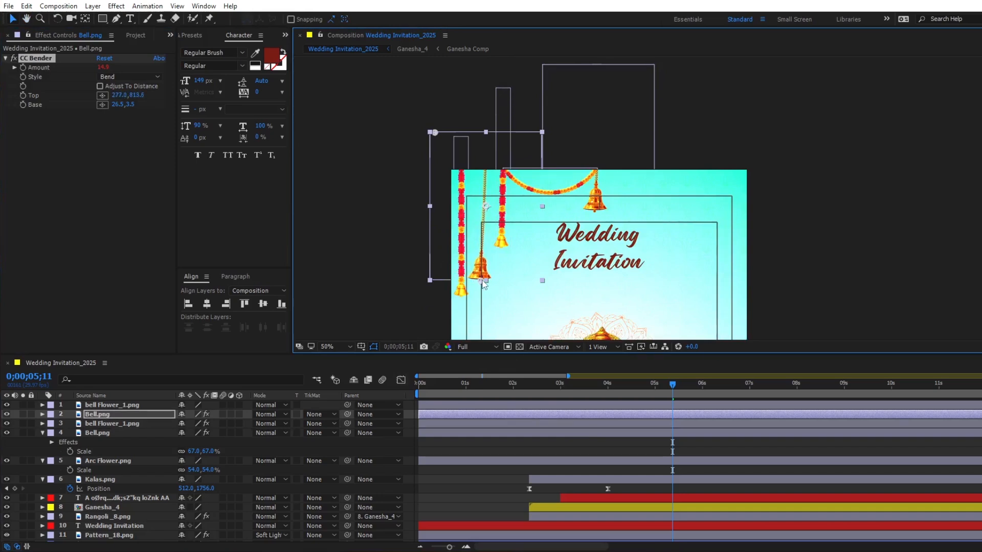
{"action": "left_click_drag", "start_coordinate": [434, 132], "coordinate": [484, 132]}
- Paste CC Bender onto the longest bell Flower_1.png at the frame's left edge and preview the sway
{"action": "left_click", "coordinate": [593, 406]}
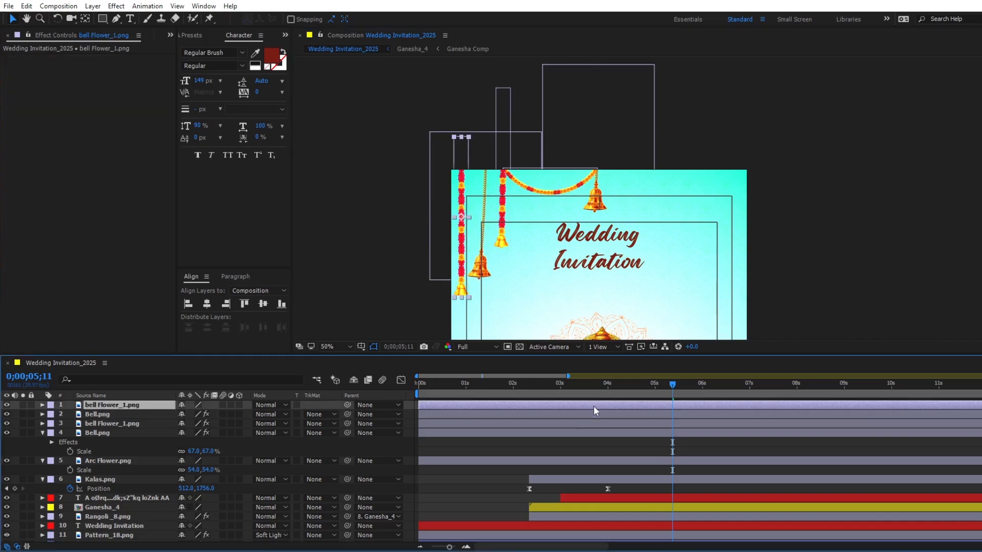
{"action": "key", "text": "ctrl+v"}
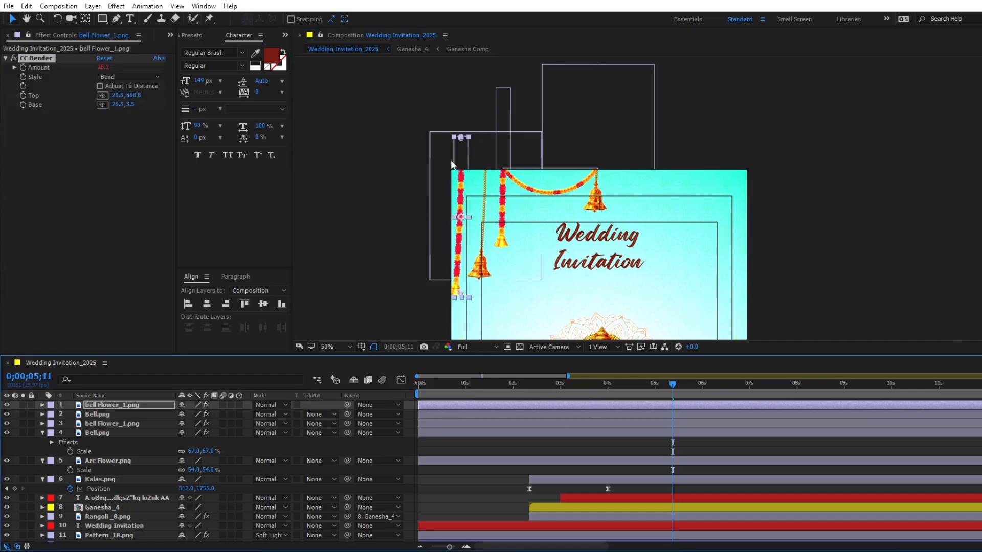
{"action": "left_click", "coordinate": [539, 386]}
{"action": "key", "text": "space"}
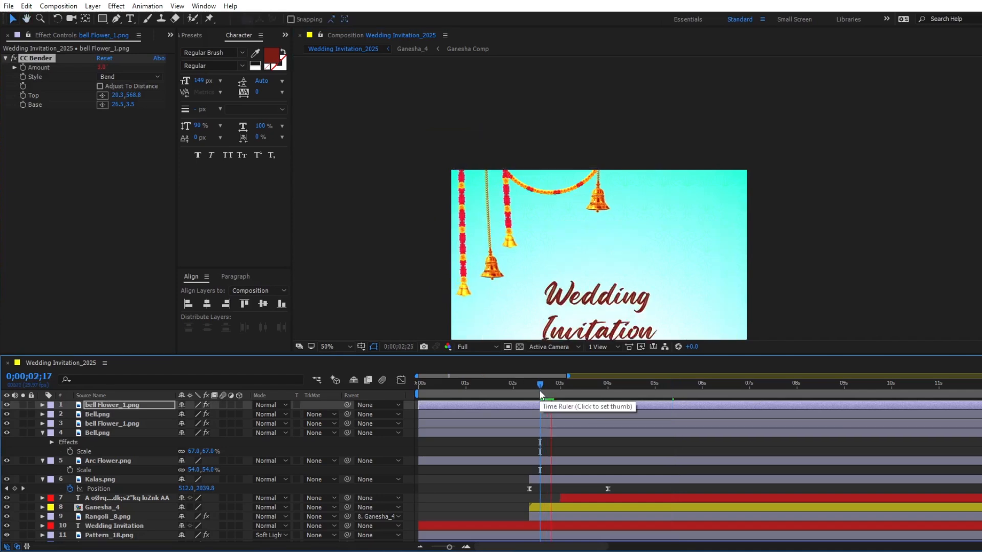
{"action": "key", "text": "space"}
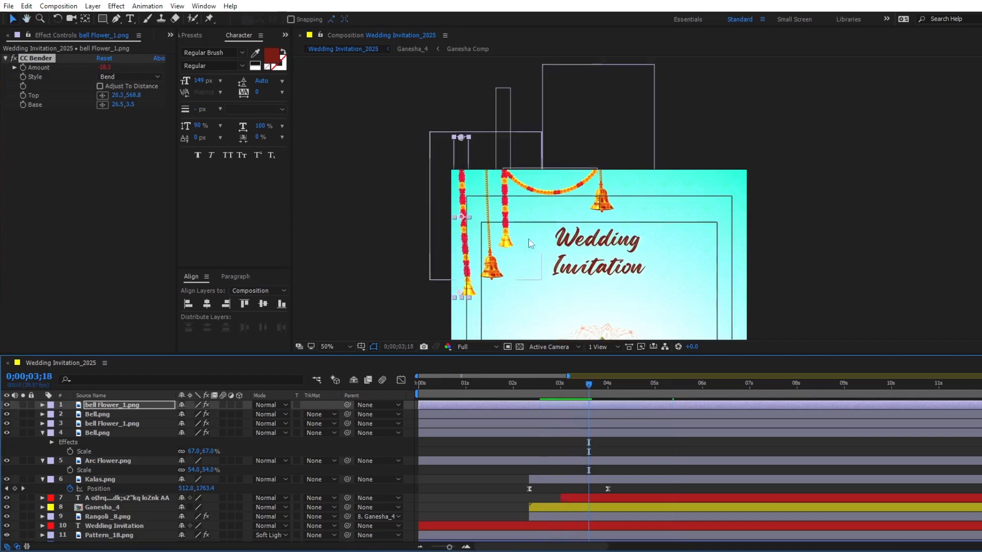
- Duplicate Rangoli_8.png, bring the copy to the top of the layer stack, and set its parent to None
{"action": "left_click_drag", "start_coordinate": [562, 288], "coordinate": [570, 132]}
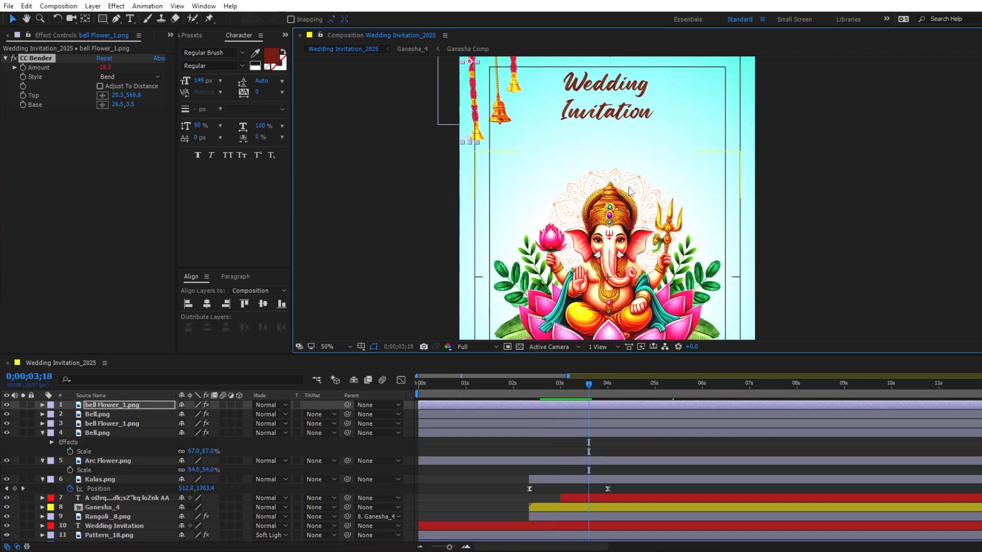
{"action": "left_click", "coordinate": [541, 516]}
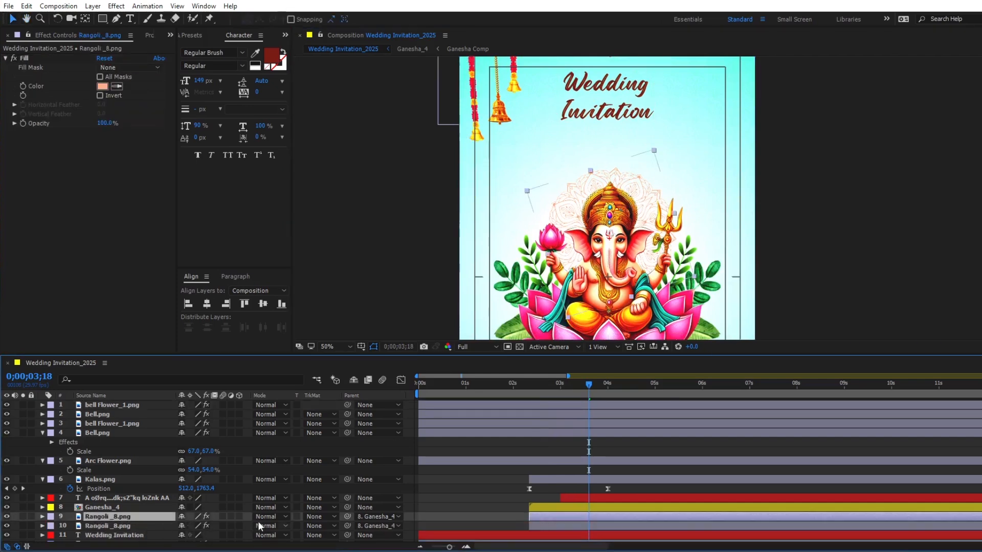
{"action": "left_click_drag", "start_coordinate": [107, 516], "coordinate": [128, 406]}
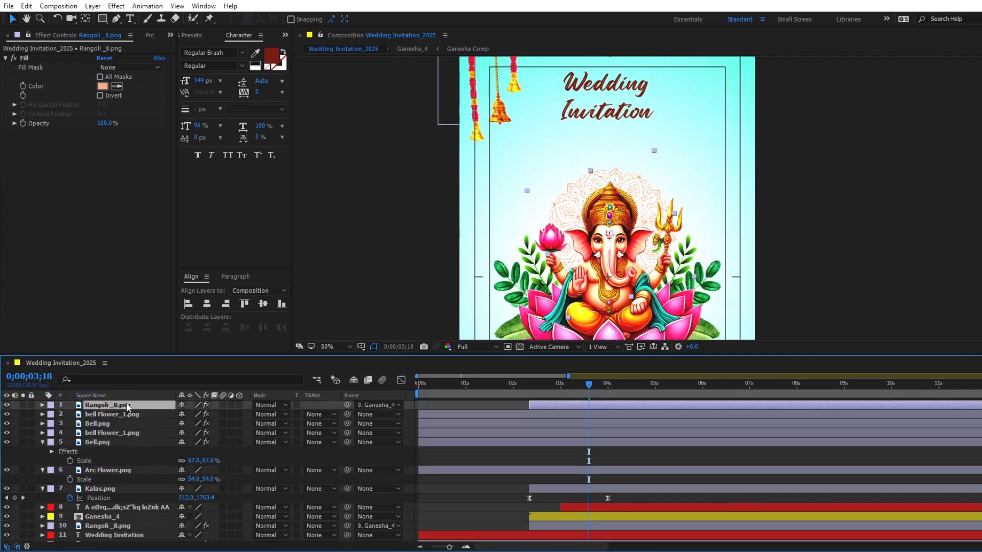
{"action": "left_click", "coordinate": [372, 404]}
{"action": "left_click", "coordinate": [386, 232]}
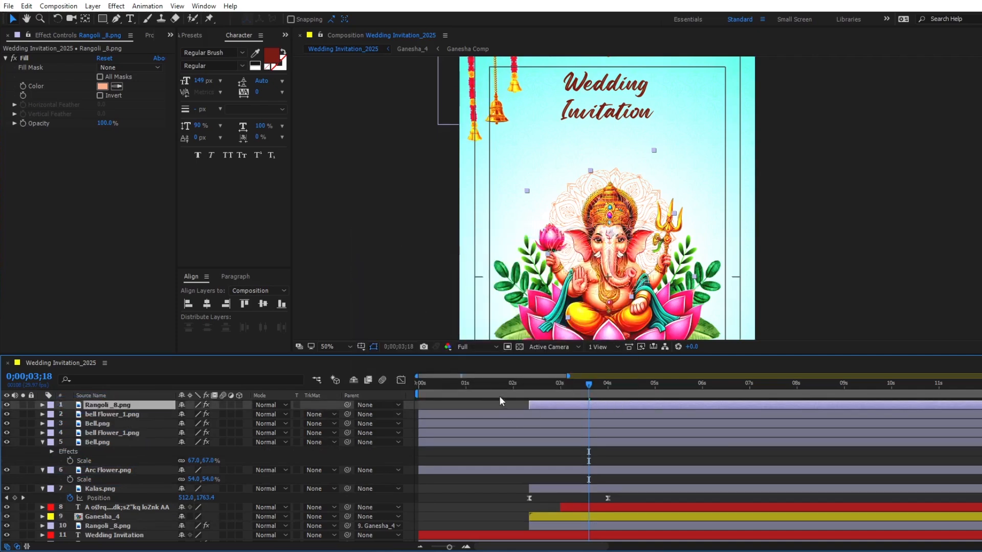
- Centre the copied Rangoli_8.png on the frame's lower-left corner and set its blending mode to Classic Color Burn
{"action": "left_click_drag", "start_coordinate": [551, 385], "coordinate": [598, 390]}
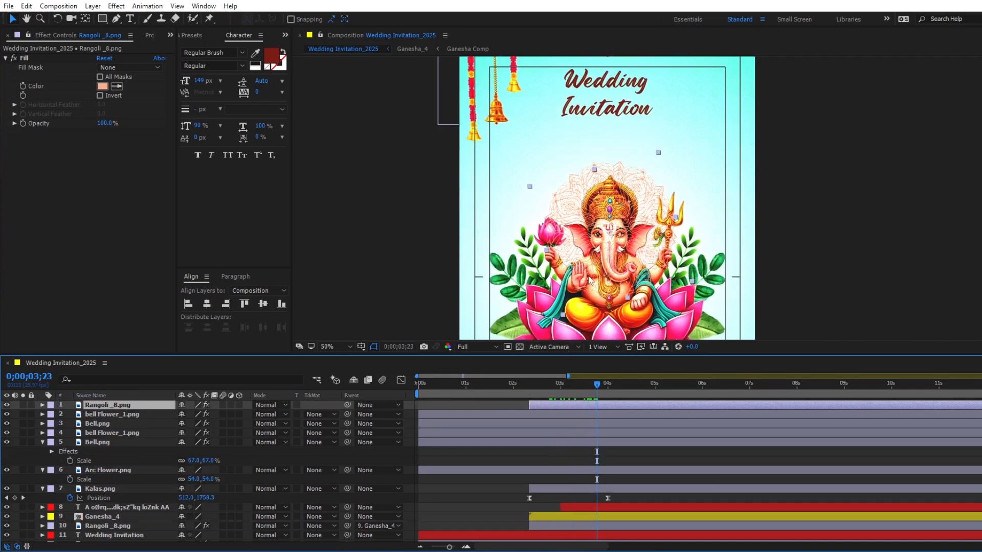
{"action": "scroll", "coordinate": [593, 279], "scroll_direction": "down", "scroll_amount": 2}
{"action": "left_click_drag", "start_coordinate": [609, 287], "coordinate": [584, 197]}
{"action": "left_click_drag", "start_coordinate": [608, 127], "coordinate": [533, 279]}
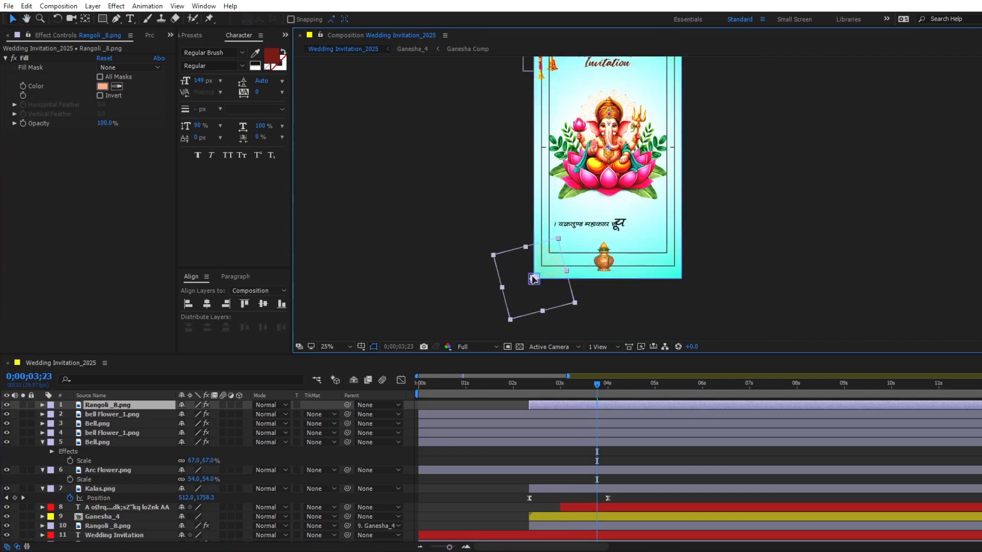
{"action": "left_click", "coordinate": [265, 415]}
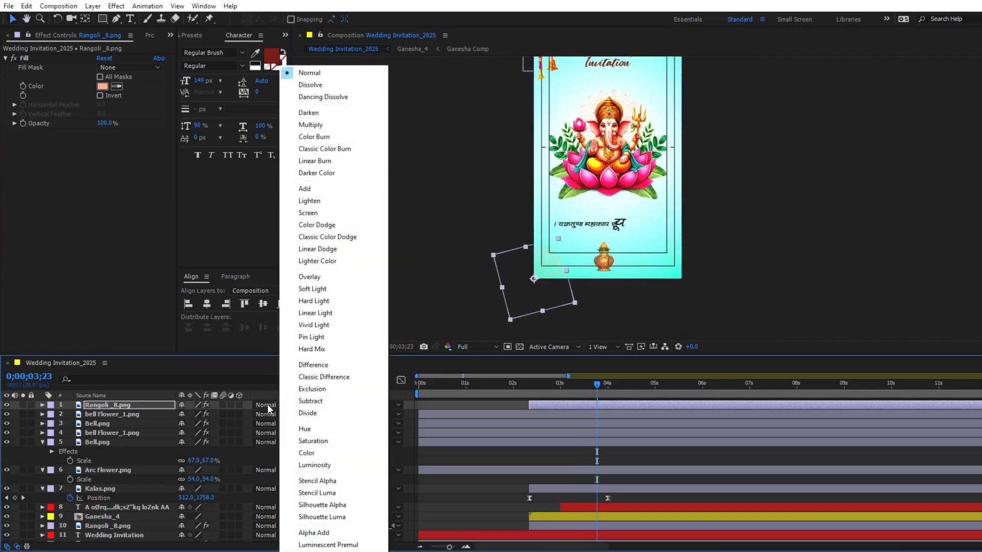
{"action": "left_click", "coordinate": [316, 149]}
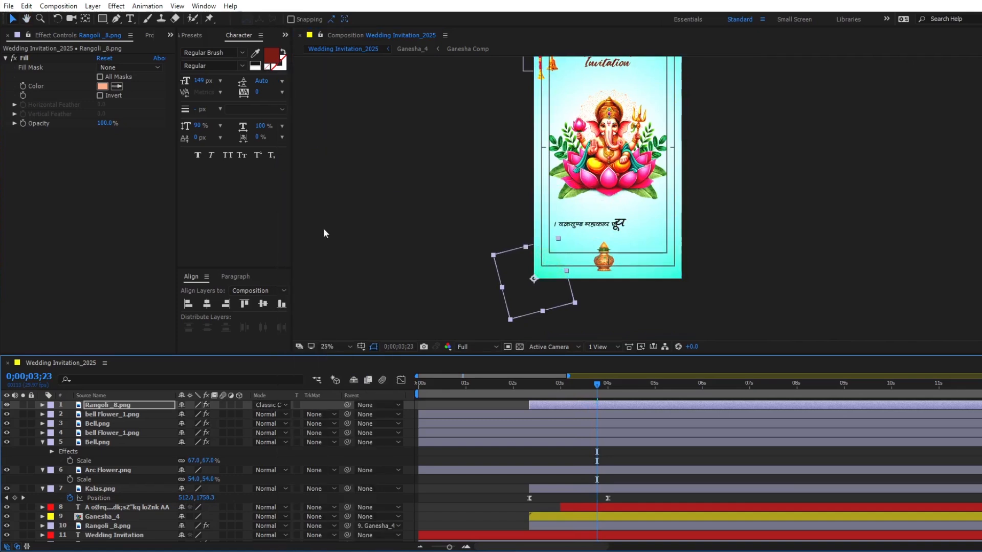
{"action": "left_click_drag", "start_coordinate": [574, 388], "coordinate": [607, 391]}
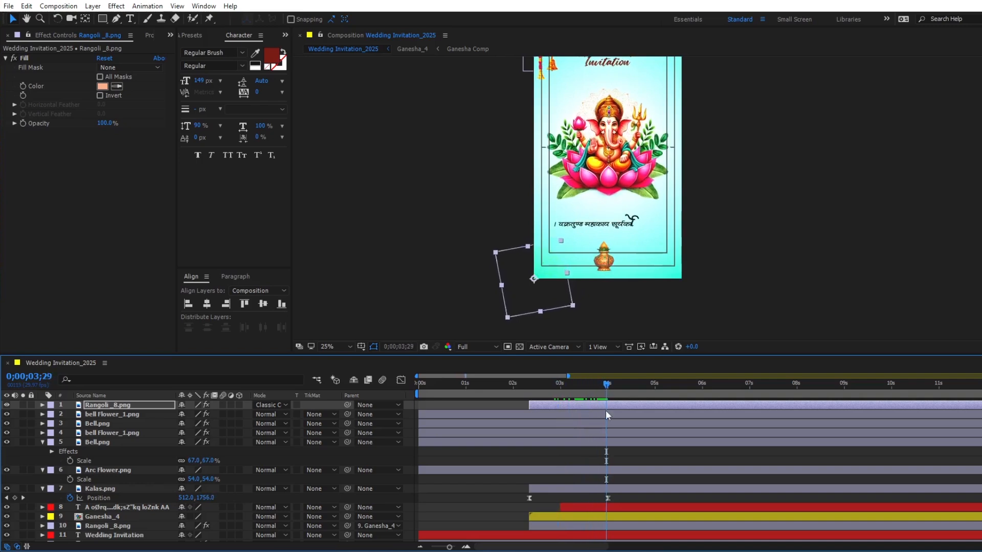
- Trim the start of the top six layers, from Rangoli_8.png through Arc Flower.png, to 0;00;03;00
{"action": "left_click", "coordinate": [559, 386]}
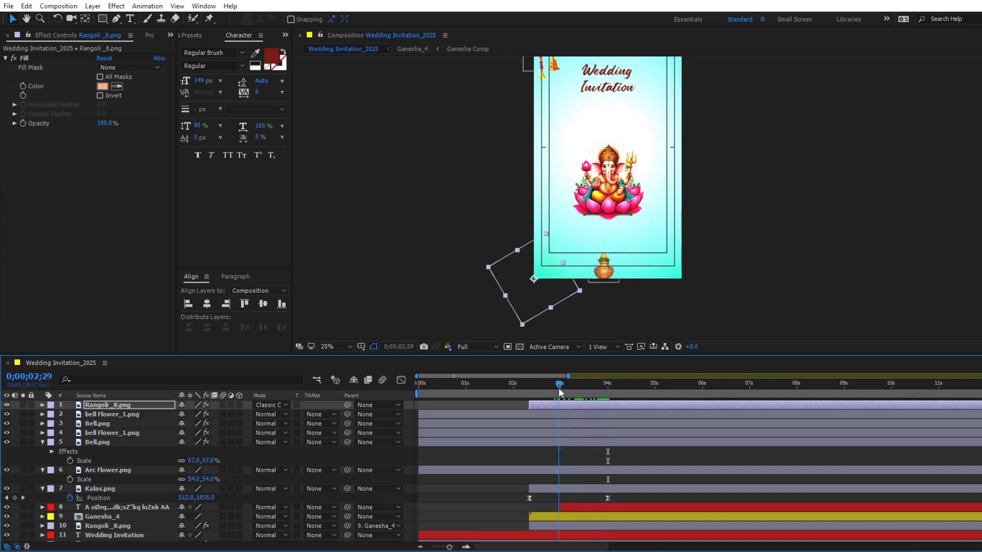
{"action": "left_click", "coordinate": [566, 468], "text": "shift"}
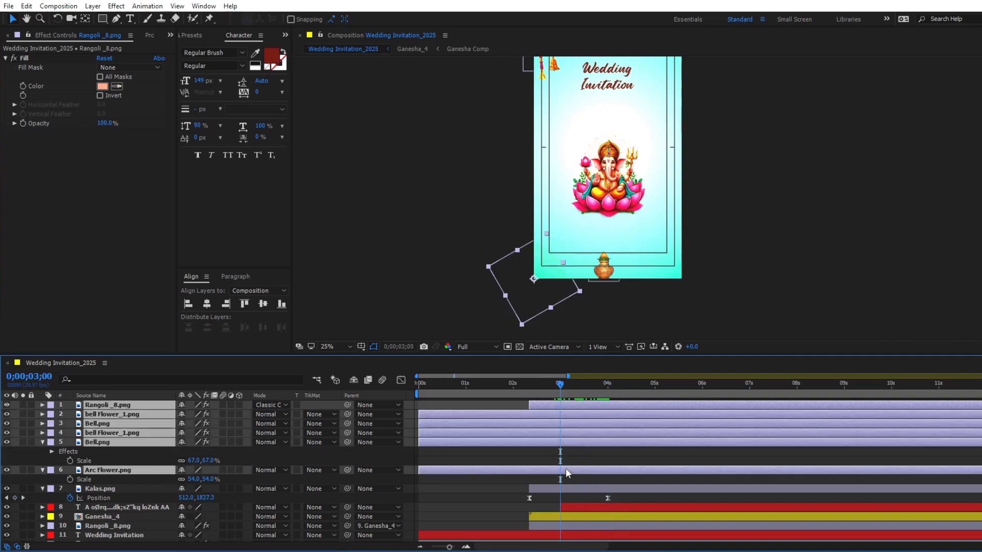
{"action": "key", "text": "alt+bracketleft"}
- Move Arc Flower.png above the central Bell.png in the layer stack and check which artwork each upper layer holds
{"action": "left_click", "coordinate": [133, 472]}
{"action": "left_click_drag", "start_coordinate": [115, 470], "coordinate": [115, 446]}
{"action": "left_click", "coordinate": [109, 458]}
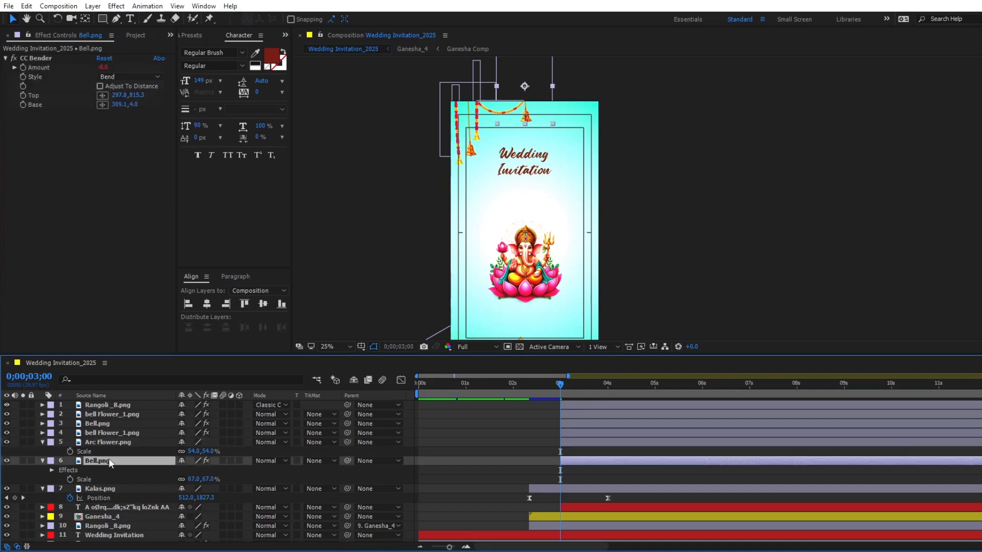
{"action": "left_click", "coordinate": [112, 441]}
{"action": "left_click", "coordinate": [112, 432]}
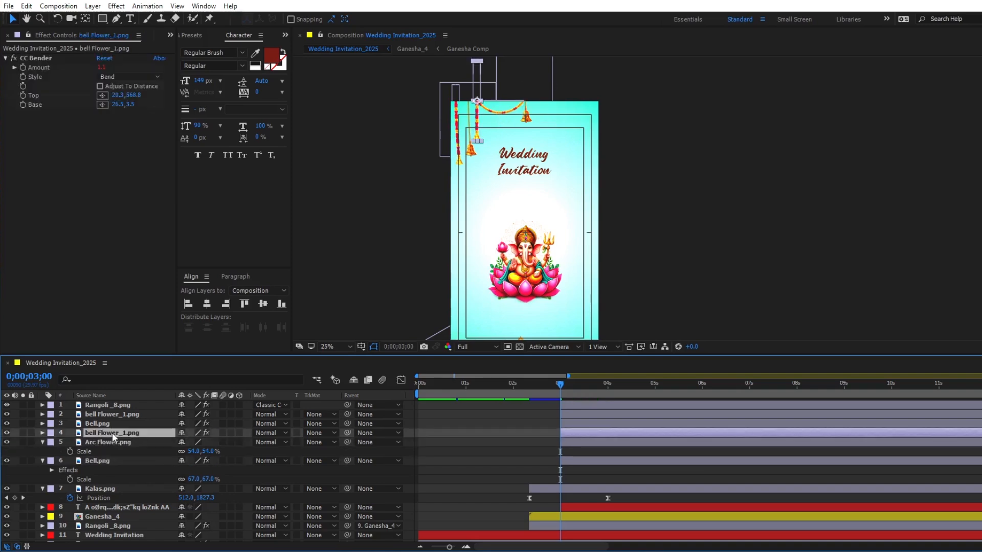
{"action": "left_click", "coordinate": [106, 424]}
{"action": "left_click", "coordinate": [109, 415]}
{"action": "left_click", "coordinate": [113, 406]}
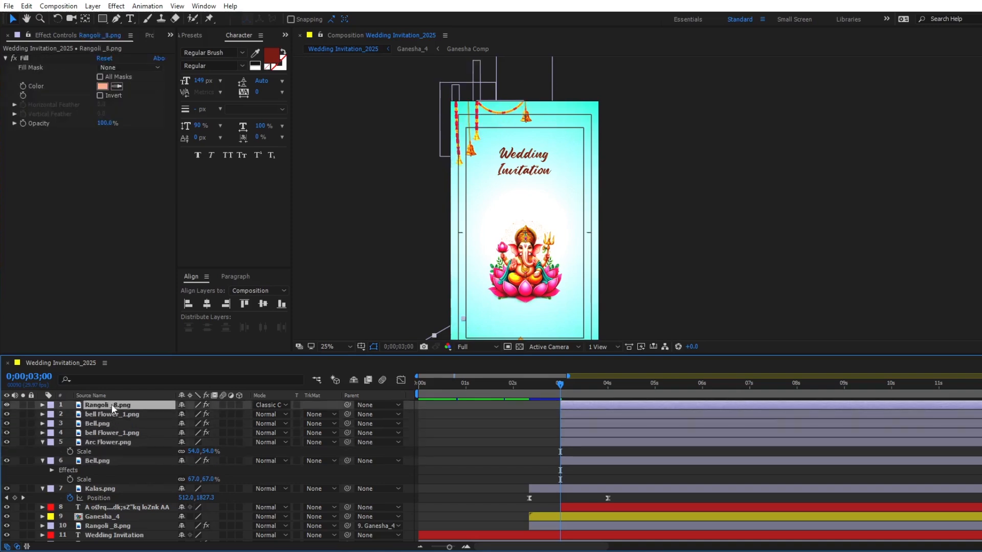
- Add a Scale keyframe to Arc Flower.png at 0;00;05;00
{"action": "left_click", "coordinate": [655, 389]}
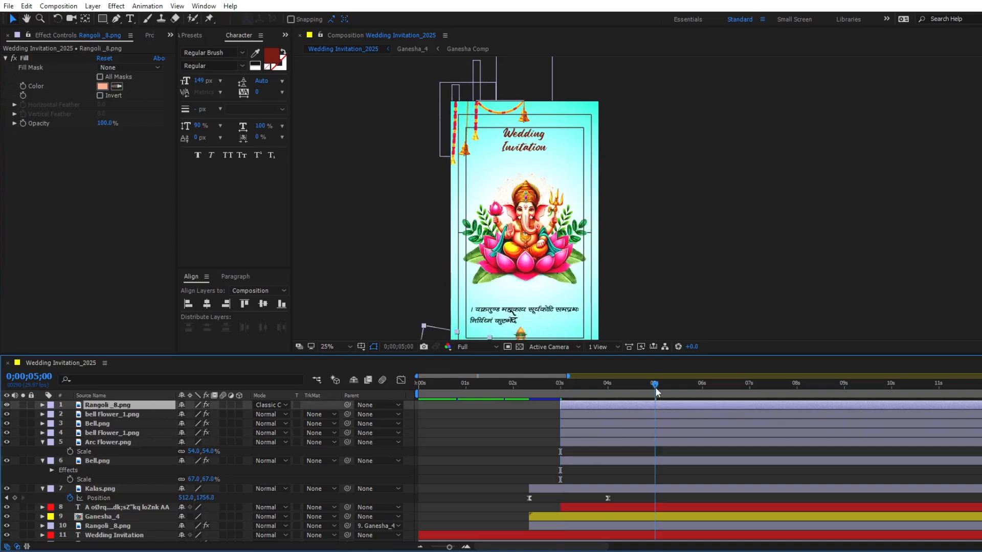
{"action": "left_click", "coordinate": [652, 441]}
{"action": "left_click", "coordinate": [70, 452]}
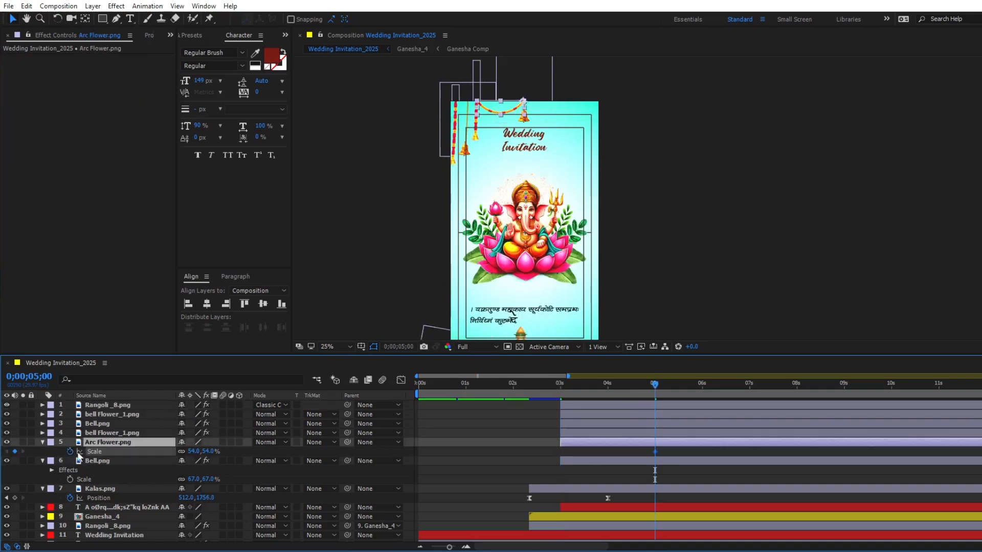
- Add Position keyframes at 0;00;05;00 to both Bell.png layers, both bell Flower_1.png layers and the top Rangoli_8.png
{"action": "left_click", "coordinate": [618, 460]}
{"action": "left_click", "coordinate": [624, 432], "text": "ctrl"}
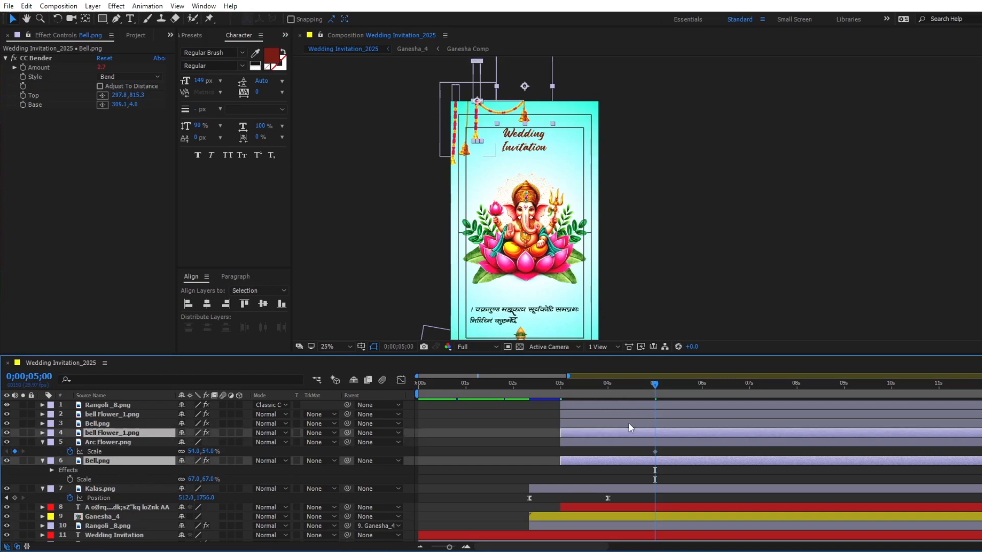
{"action": "left_click", "coordinate": [627, 423], "text": "ctrl"}
{"action": "left_click", "coordinate": [630, 414], "text": "ctrl"}
{"action": "left_click", "coordinate": [631, 405], "text": "ctrl"}
{"action": "key", "text": "p"}
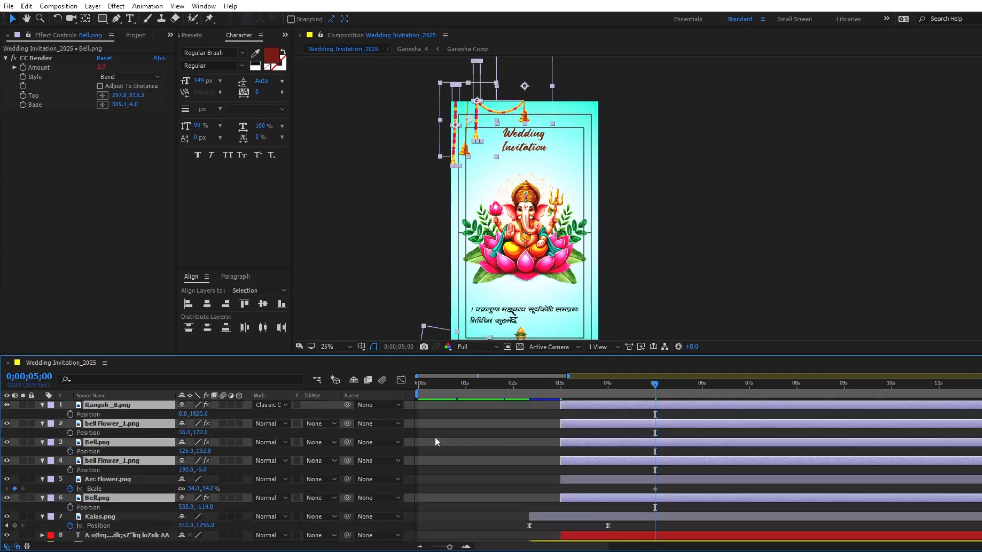
{"action": "key", "text": "alt+shift+p"}
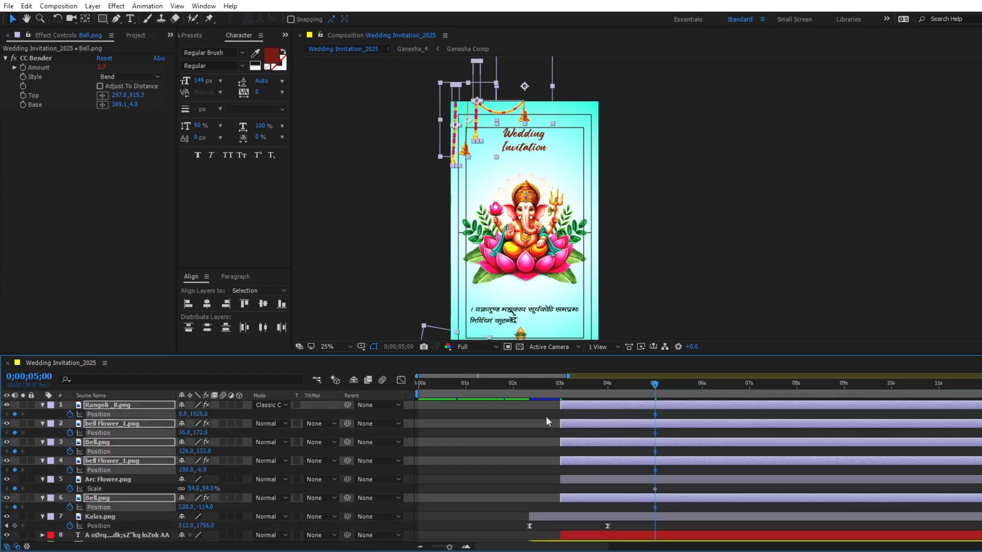
- Set Arc Flower.png's Scale to 0% at 0;00;03;00
{"action": "key", "text": "i"}
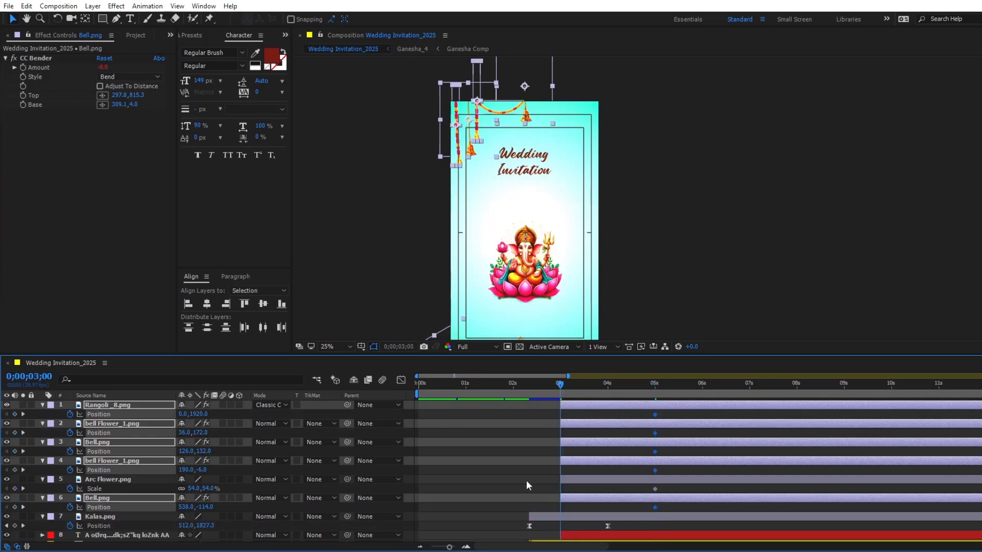
{"action": "left_click", "coordinate": [581, 481]}
{"action": "left_click", "coordinate": [210, 489]}
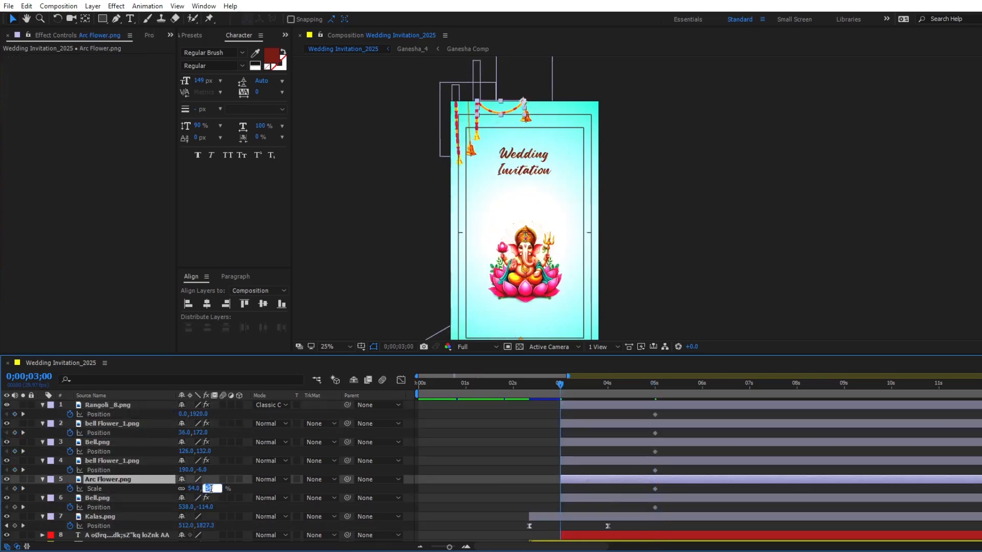
{"action": "type", "text": "0"}
{"action": "key", "text": "Return"}
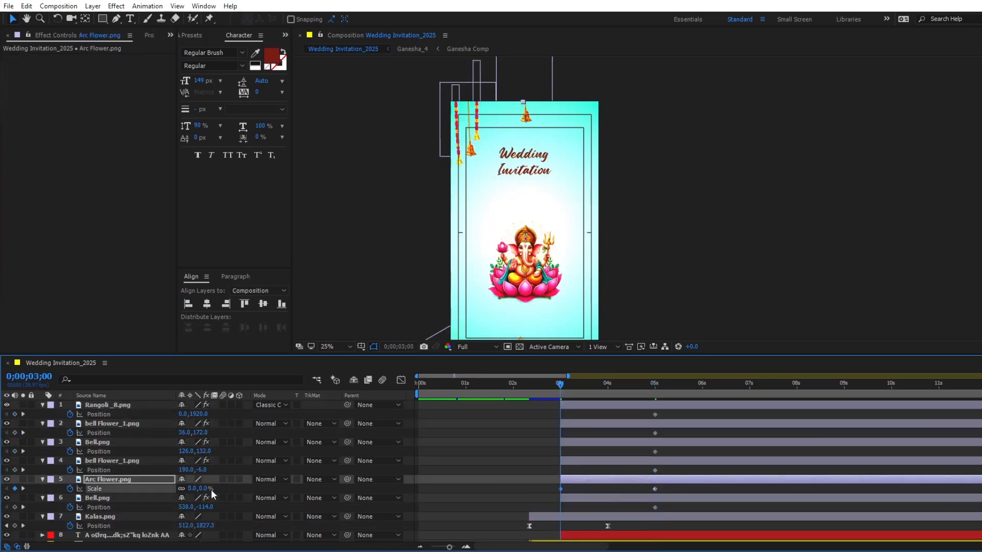
- At 0;00;03;00, shift the bell, bell flower and top rangoli layers up 560 px so the hanging items sit above the frame
{"action": "left_click", "coordinate": [569, 499]}
{"action": "left_click", "coordinate": [581, 406], "text": "shift"}
{"action": "left_click", "coordinate": [584, 480], "text": "ctrl"}
{"action": "key", "text": "shift+Up"}
{"action": "key", "text": "shift+Up"}
{"action": "key", "text": "shift+Up"}
{"action": "key", "text": "shift+Up"}
{"action": "key", "text": "shift+Up"}
{"action": "key", "text": "shift+Up"}
{"action": "key", "text": "shift+Up"}
{"action": "key", "text": "shift+Up"}
{"action": "key", "text": "shift+Up"}
{"action": "key", "text": "shift+Up"}
{"action": "key", "text": "shift+Up"}
{"action": "key", "text": "shift+Up"}
{"action": "key", "text": "shift+Up"}
{"action": "key", "text": "shift+Up"}
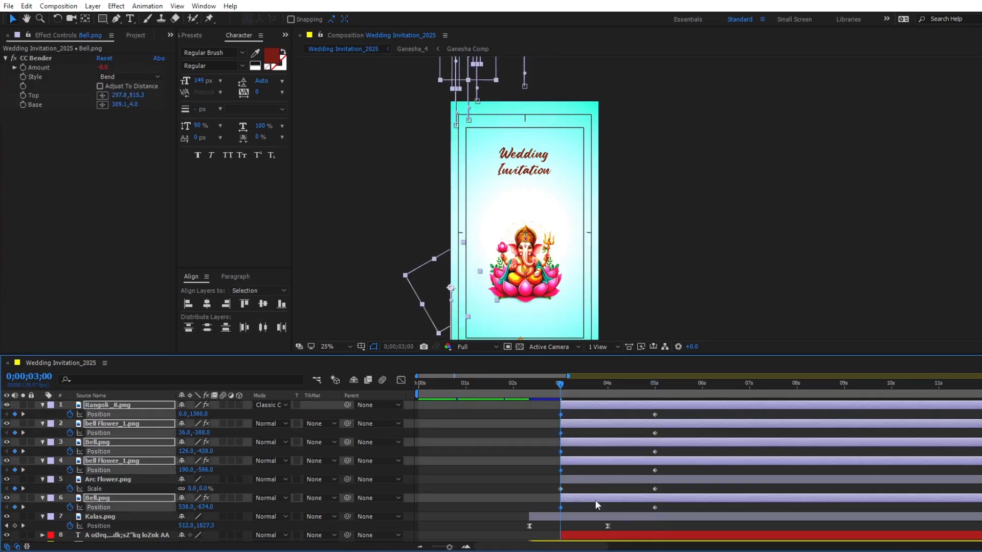
- Delete both Position keyframes of the top Rangoli_8.png with the time at 0;00;05;00 so it keeps its corner placement
{"action": "left_click", "coordinate": [526, 465]}
{"action": "left_click", "coordinate": [434, 304]}
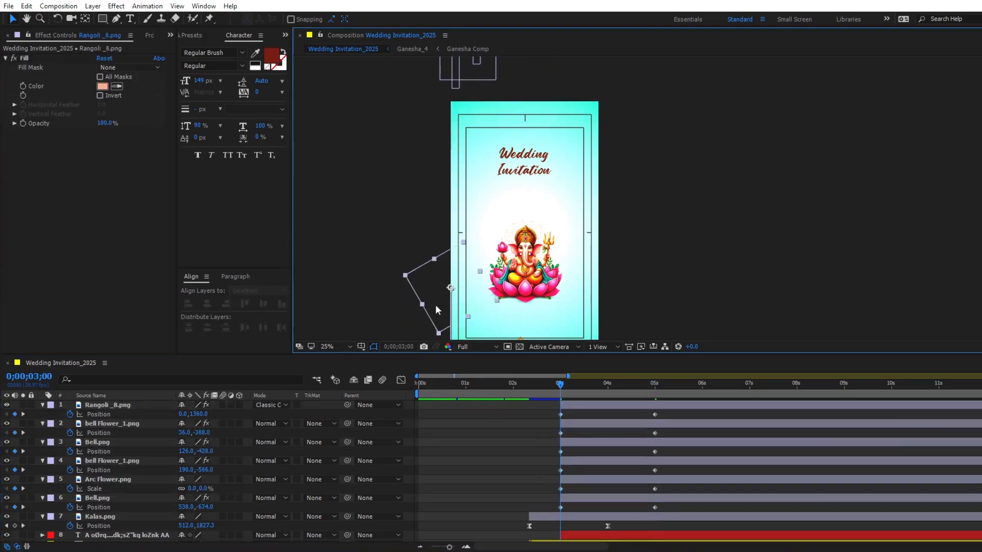
{"action": "left_click", "coordinate": [594, 406]}
{"action": "key", "text": "k"}
{"action": "key", "text": "k"}
{"action": "left_click_drag", "start_coordinate": [667, 411], "coordinate": [551, 419]}
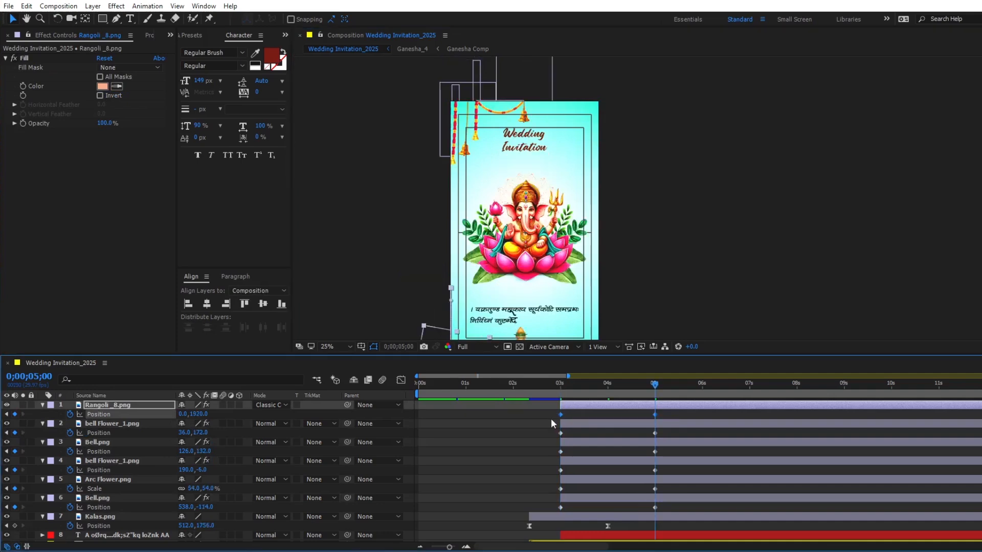
{"action": "key", "text": "Delete"}
- Keyframe the corner Rangoli_8.png's Scale at 0;00;05;00 and set it to 0% at 0;00;03;00
{"action": "key", "text": "s"}
{"action": "left_click", "coordinate": [70, 414]}
{"action": "key", "text": "j"}
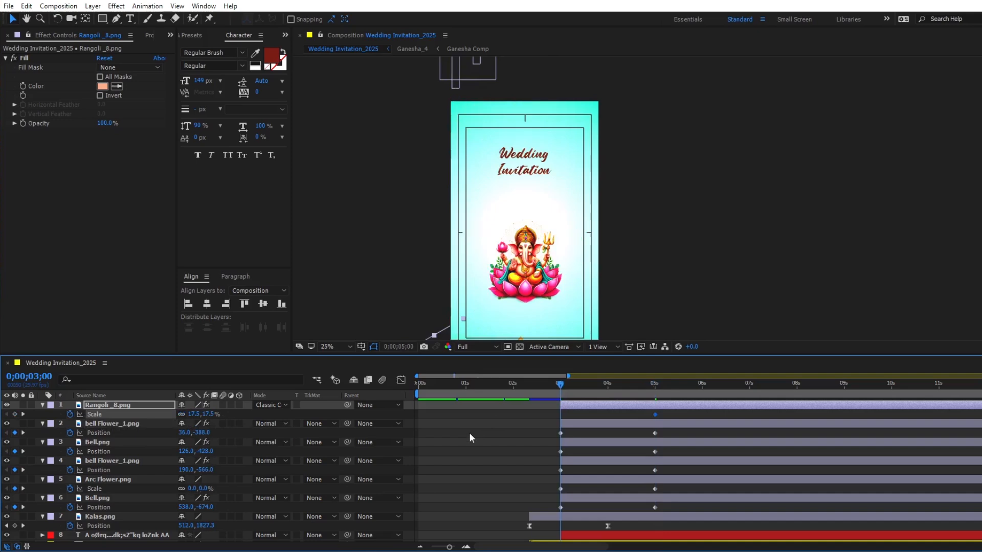
{"action": "left_click", "coordinate": [207, 414]}
{"action": "type", "text": "0"}
{"action": "key", "text": "Return"}
- Apply Easy Ease to the six layers' entrance keyframes and pull the final keyframes' incoming influence to 100% in the speed graph
{"action": "left_click_drag", "start_coordinate": [555, 414], "coordinate": [634, 520]}
{"action": "key", "text": "F9"}
{"action": "key", "text": "shift+F3"}
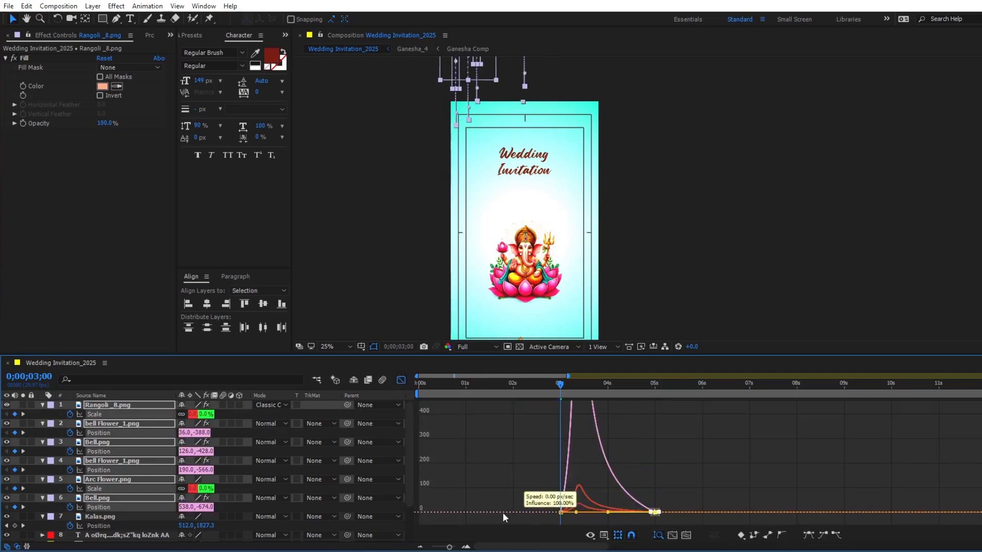
{"action": "left_click", "coordinate": [401, 380]}
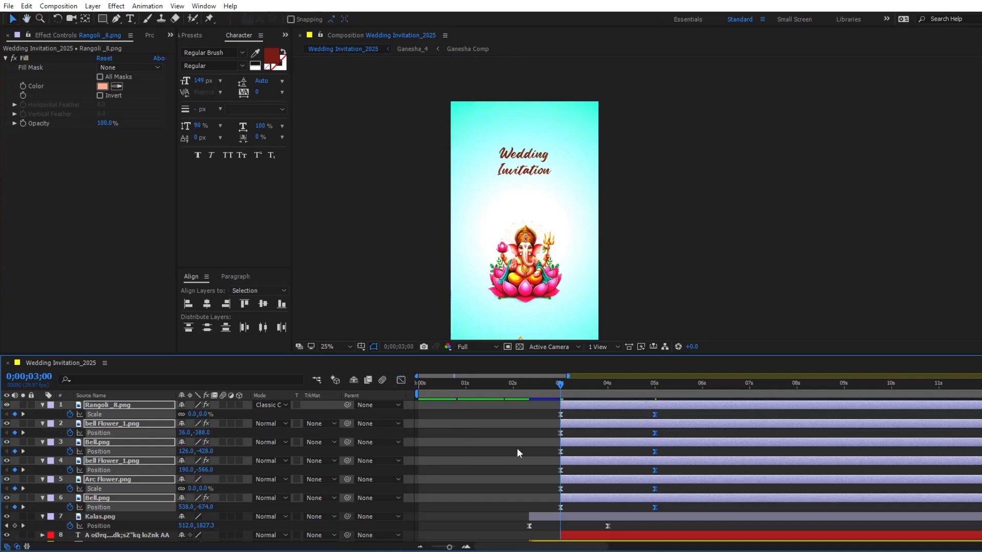
- Preview the entrance of the bells, flowers and rangoli from 0;00;03;00
{"action": "key", "text": "space"}
{"action": "key", "text": "space"}
{"action": "left_click", "coordinate": [575, 498]}
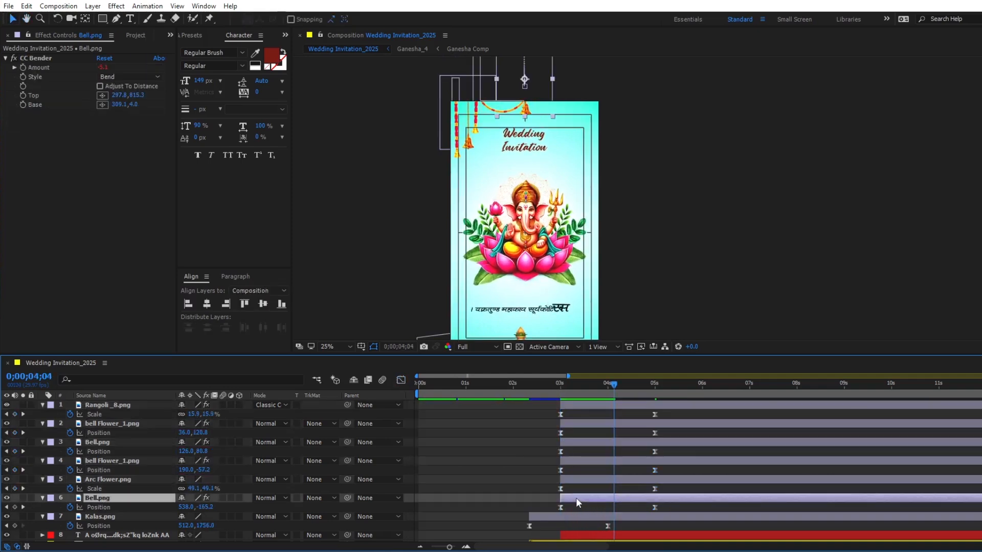
{"action": "key", "text": "j"}
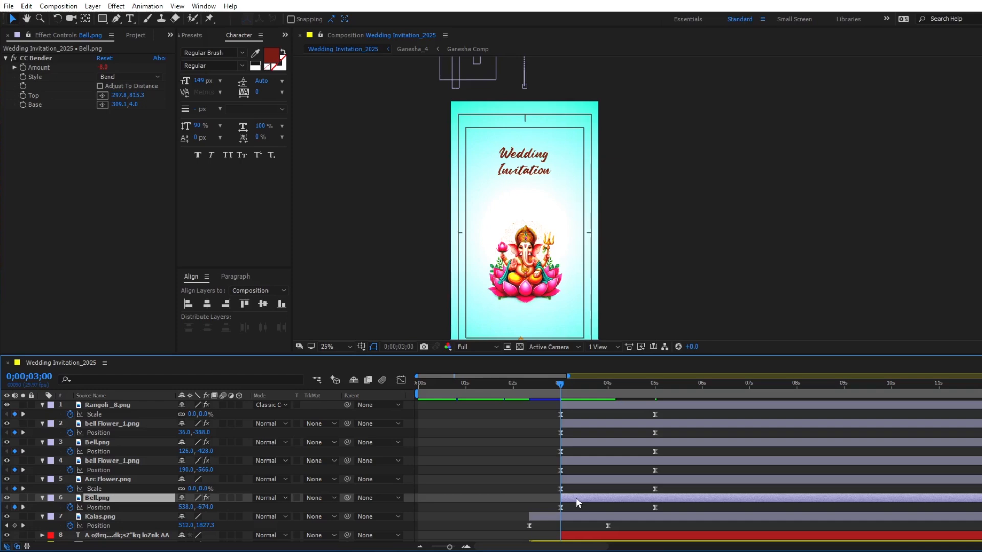
{"action": "key", "text": "space"}
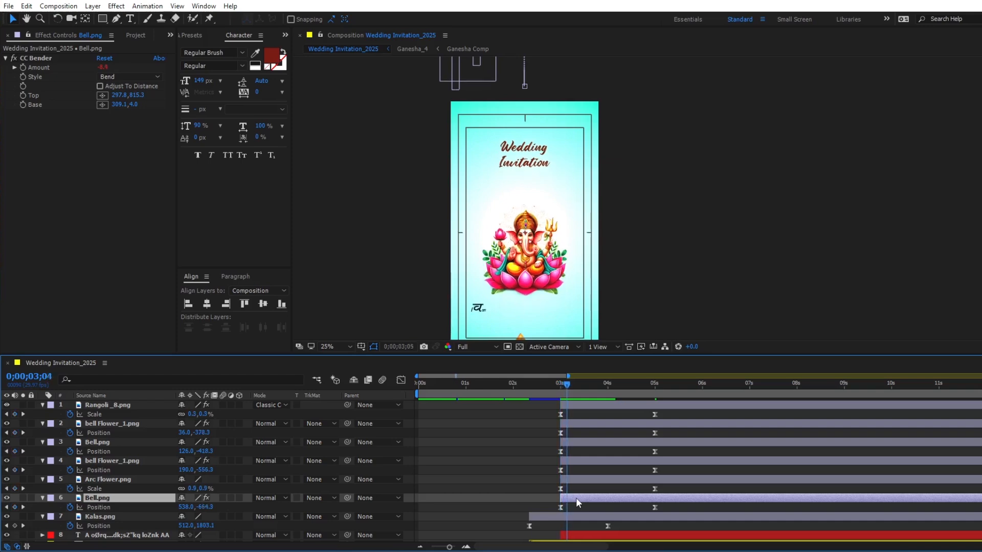
- Stagger the entrance layers upward by five frames each, starting Arc Flower.png at 0;00;03;05 and the lower bell Flower_1.png at 0;00;03;10
{"action": "left_click", "coordinate": [578, 480]}
{"action": "left_click", "coordinate": [572, 403], "text": "shift"}
{"action": "key", "text": "alt+bracketleft"}
{"action": "key", "text": "Page_Down"}
{"action": "key", "text": "Page_Down"}
{"action": "key", "text": "Page_Down"}
{"action": "key", "text": "Page_Down"}
{"action": "key", "text": "Page_Down"}
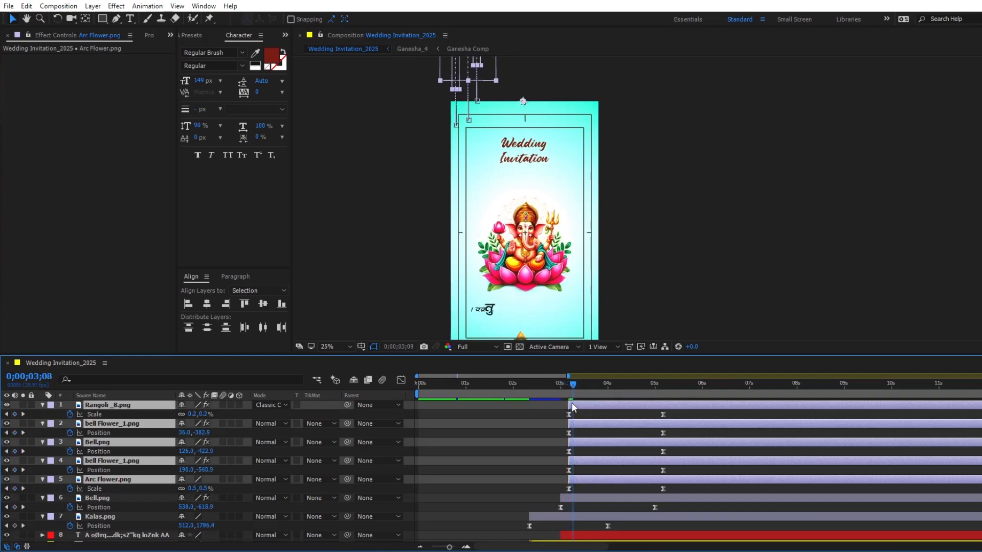
{"action": "left_click", "coordinate": [584, 479], "text": "ctrl"}
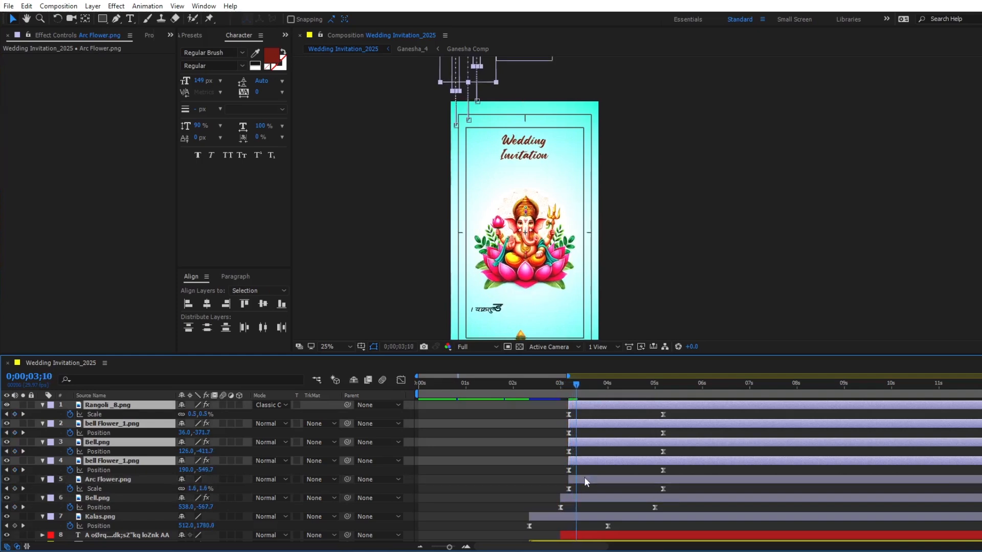
{"action": "key", "text": "bracketleft"}
- Continue the five-frame stagger, starting the upper Bell.png at 0;00;03;15, the upper bell Flower_1.png at 0;00;03;20 and Rangoli_8.png at 0;00;03;25
{"action": "key", "text": "Page_Down"}
{"action": "key", "text": "Page_Down"}
{"action": "key", "text": "Page_Down"}
{"action": "key", "text": "Page_Down"}
{"action": "key", "text": "Page_Down"}
{"action": "left_click", "coordinate": [600, 460], "text": "ctrl"}
{"action": "key", "text": "bracketleft"}
{"action": "key", "text": "Page_Down"}
{"action": "key", "text": "Page_Down"}
{"action": "key", "text": "Page_Down"}
{"action": "key", "text": "Page_Down"}
{"action": "key", "text": "Page_Down"}
{"action": "left_click", "coordinate": [599, 443], "text": "ctrl"}
{"action": "key", "text": "bracketleft"}
{"action": "key", "text": "Page_Down"}
{"action": "key", "text": "Page_Down"}
{"action": "key", "text": "Page_Down"}
{"action": "key", "text": "Page_Down"}
{"action": "key", "text": "Page_Down"}
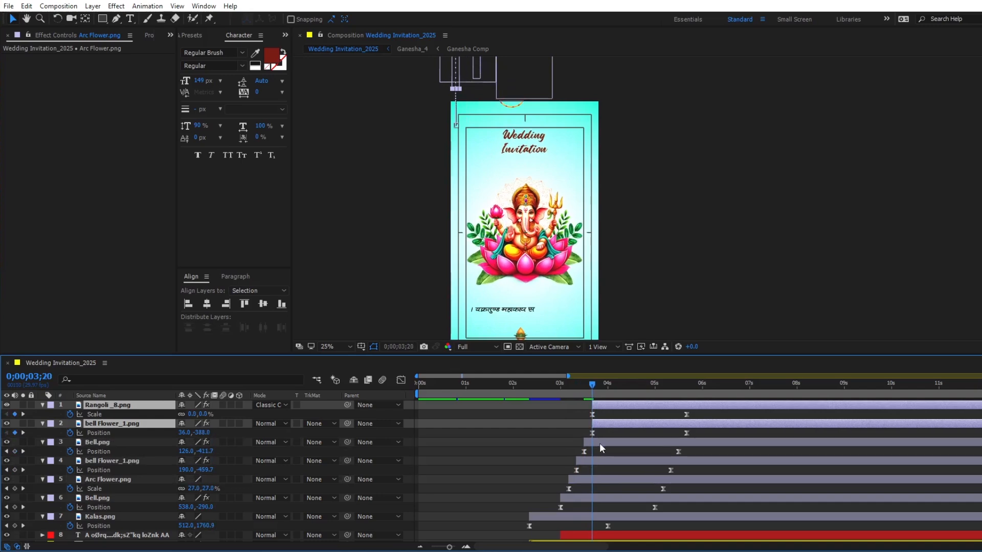
{"action": "left_click", "coordinate": [605, 424], "text": "ctrl"}
{"action": "key", "text": "bracketleft"}
- Preview the staggered entrance of the bells, flowers and rangoli from 0;00;03;01
{"action": "left_click", "coordinate": [562, 384]}
{"action": "key", "text": "space"}
{"action": "left_click_drag", "start_coordinate": [544, 313], "coordinate": [542, 268]}
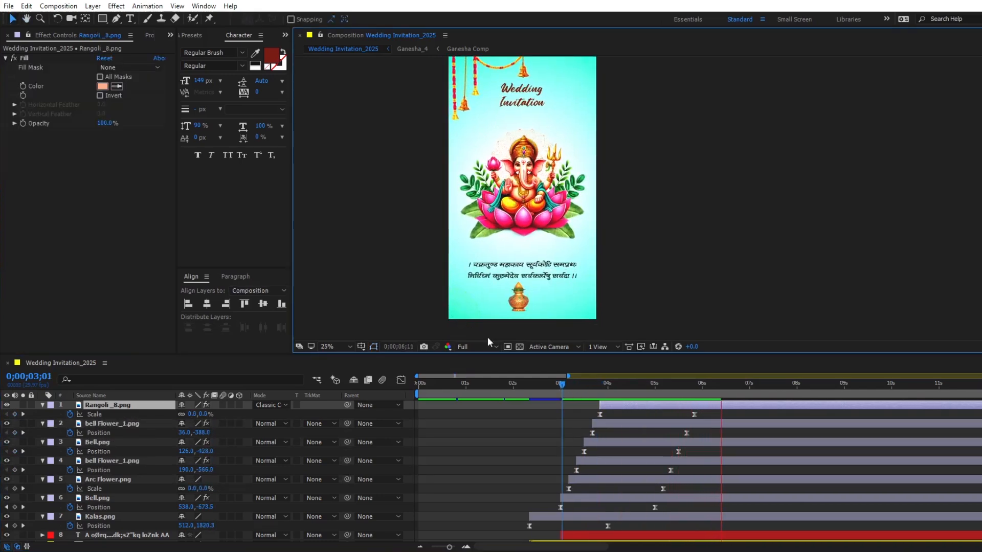
{"action": "key", "text": "space"}
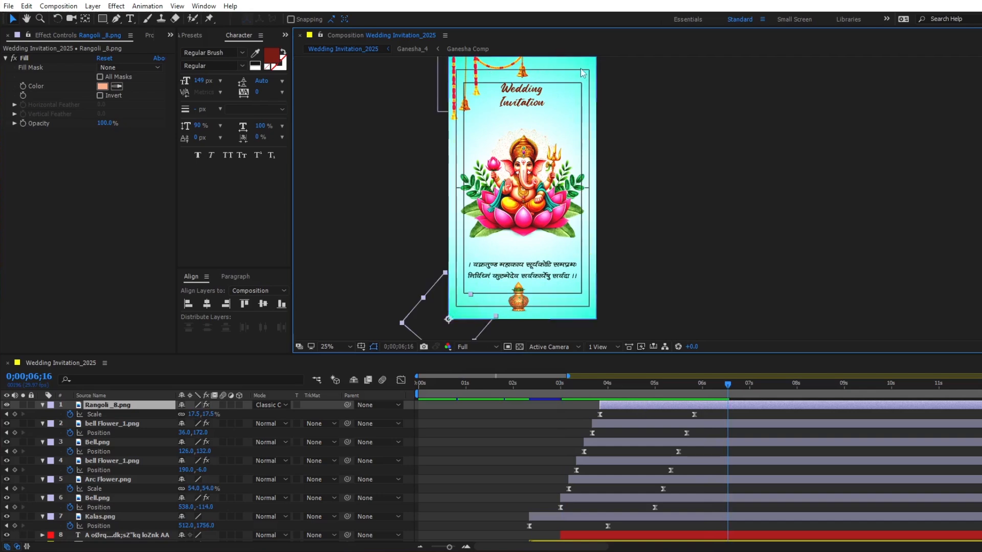
- Pre-compose the six bell, flower and corner rangoli layers as Scene_1 Corner, moving all attributes into the new composition
{"action": "left_click", "coordinate": [630, 499], "text": "shift"}
{"action": "right_click", "coordinate": [629, 499]}
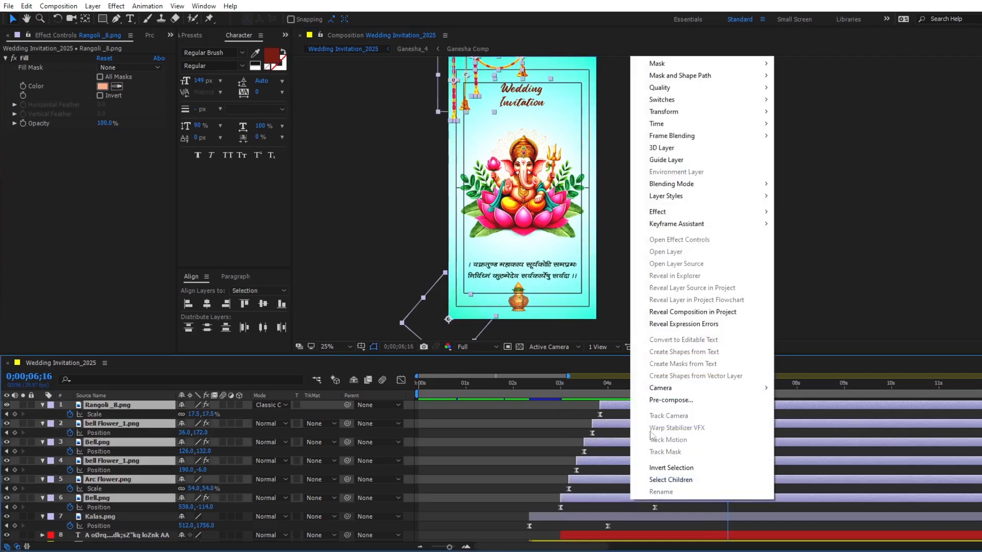
{"action": "left_click", "coordinate": [659, 402]}
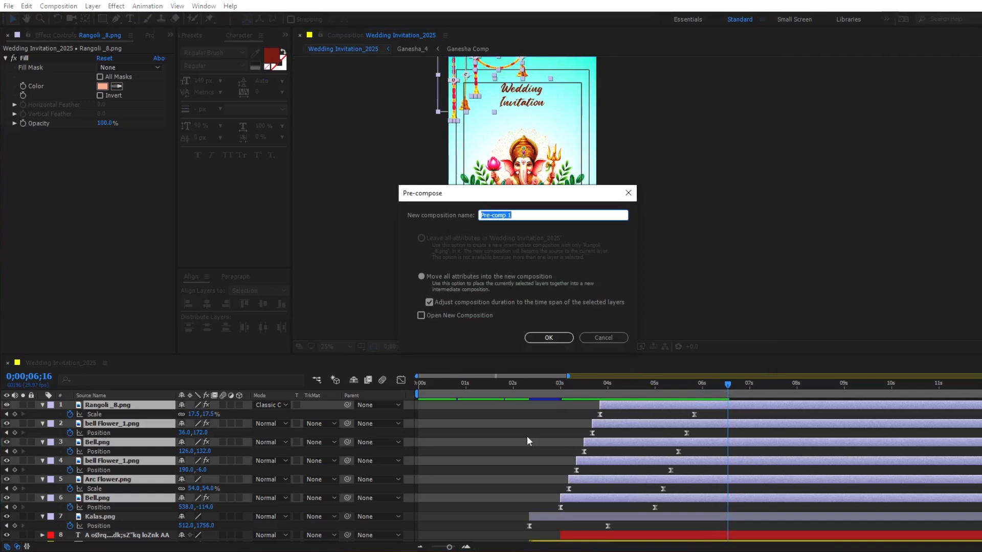
{"action": "type", "text": "Scene"}
{"action": "left_click", "coordinate": [548, 338]}
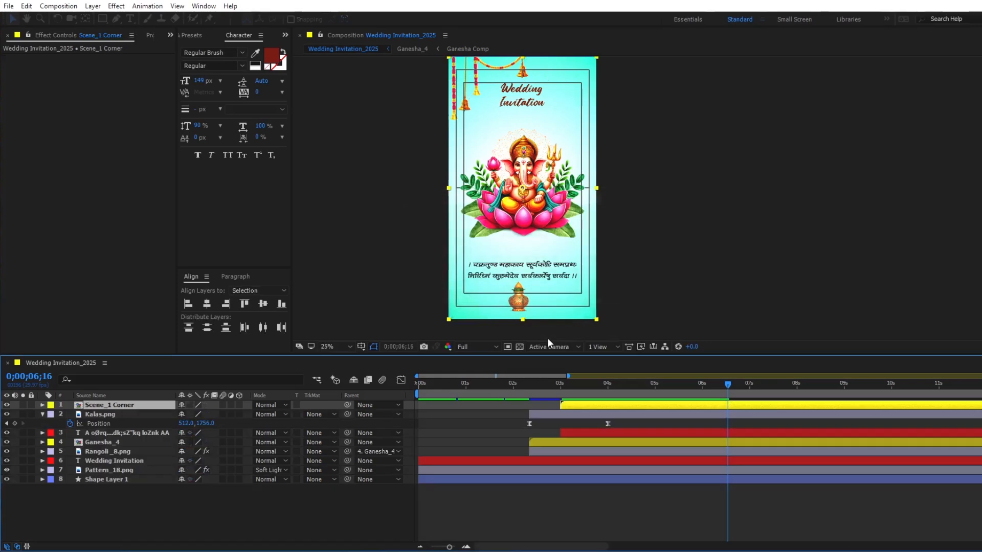
- Duplicate the Scene_1 Corner layer and flip the copy horizontally to mirror the decorations on the opposite side
{"action": "key", "text": "ctrl+d"}
{"action": "right_click", "coordinate": [604, 406]}
{"action": "mouse_move", "coordinate": [636, 177]}
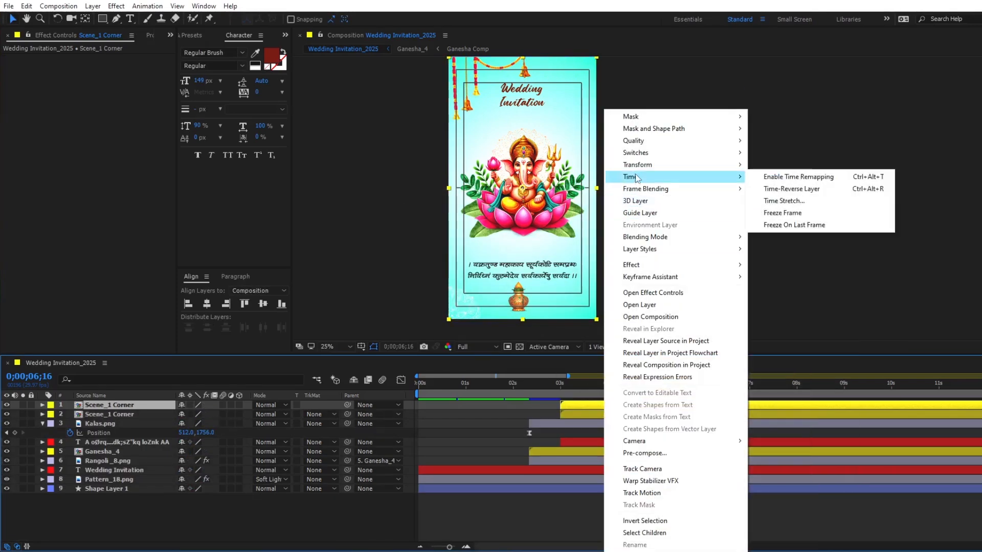
{"action": "left_click", "coordinate": [787, 257]}
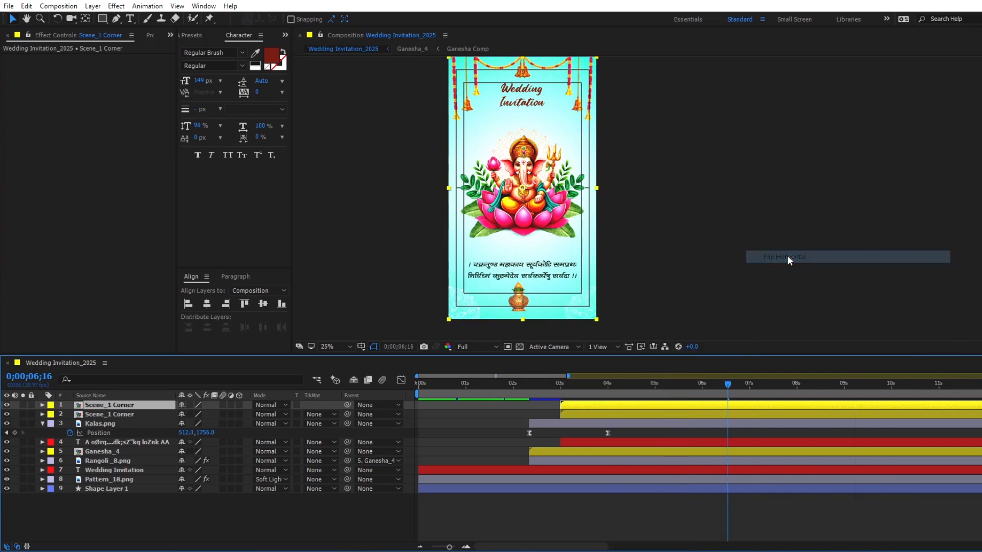
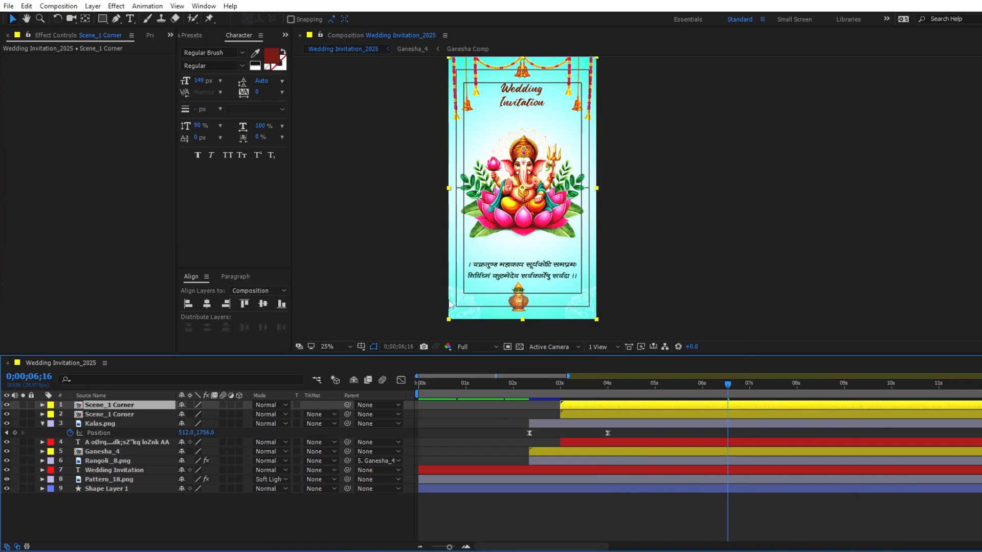
- Collapse transformations on both Scene_1 Corner layers and pre-compose all layers as Scene_1, moving all attributes into the new composition
{"action": "left_click", "coordinate": [190, 405]}
{"action": "left_click", "coordinate": [190, 414]}
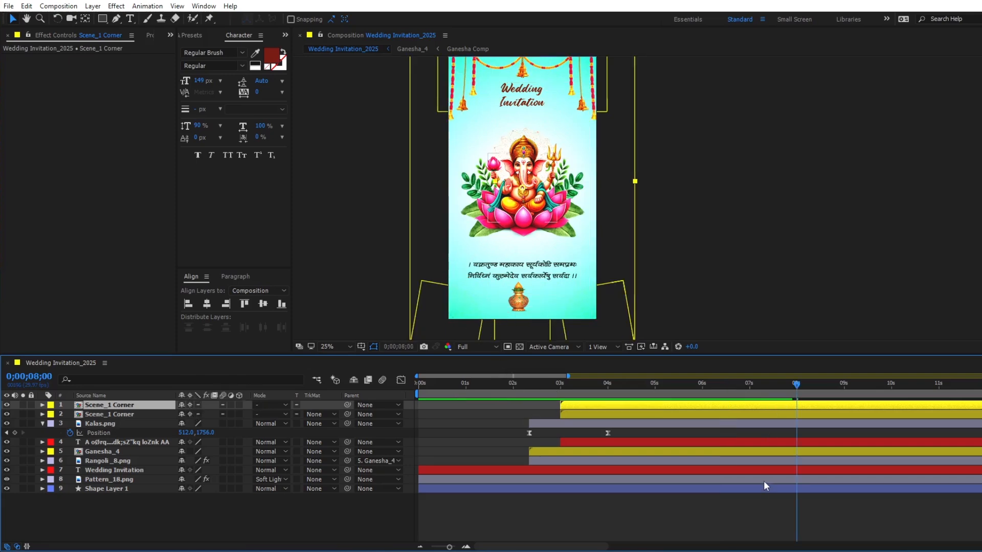
{"action": "left_click", "coordinate": [760, 489], "text": "shift"}
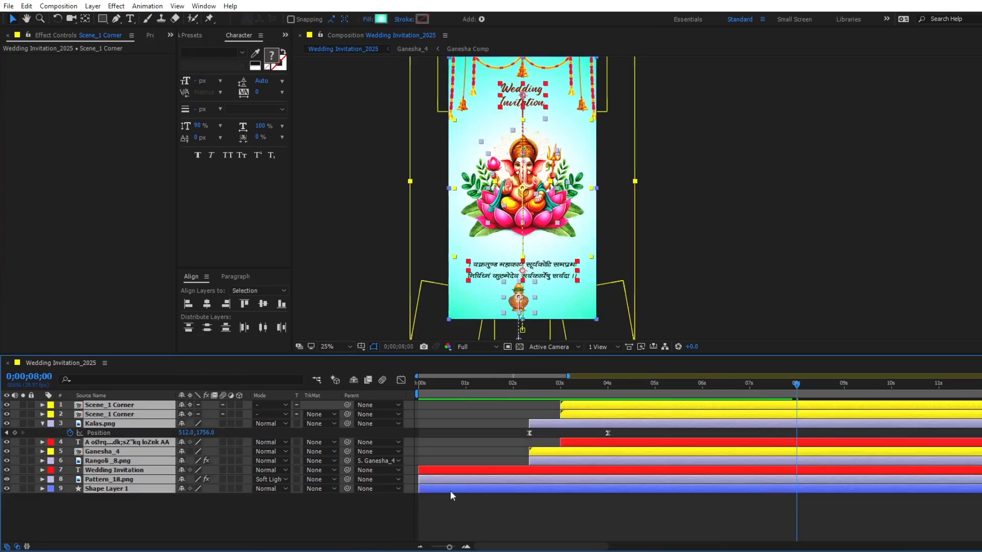
{"action": "right_click", "coordinate": [475, 487]}
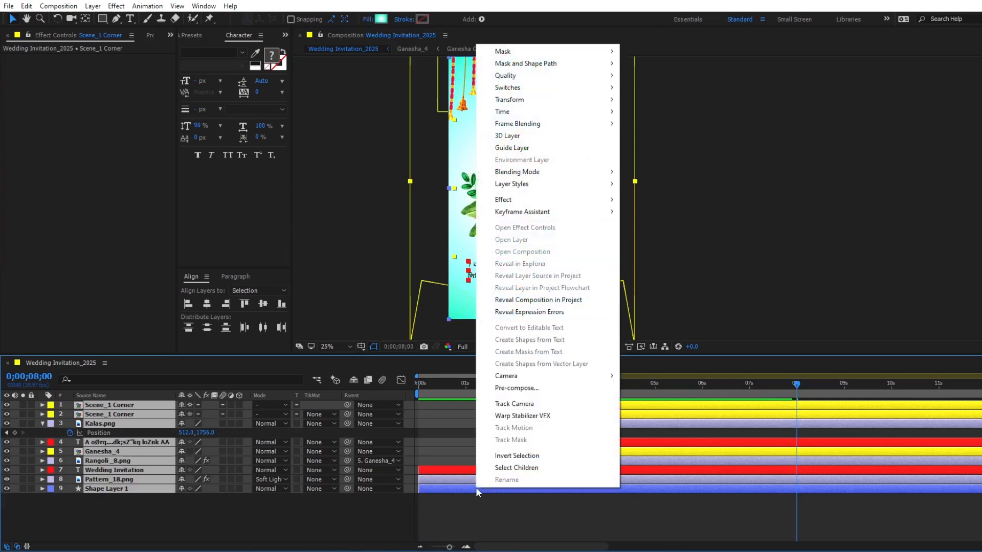
{"action": "left_click", "coordinate": [499, 404]}
{"action": "type", "text": "Scene_1"}
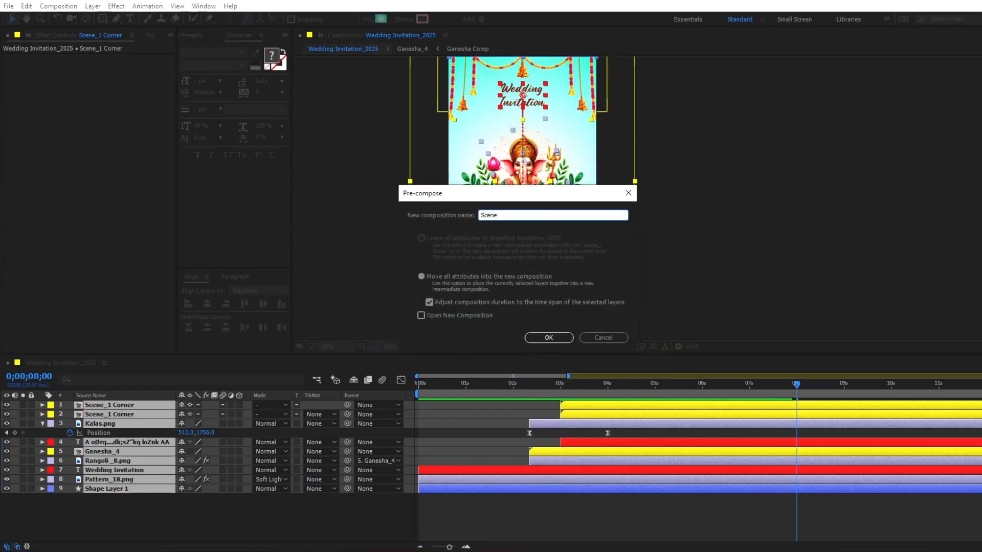
{"action": "key", "text": "Return"}
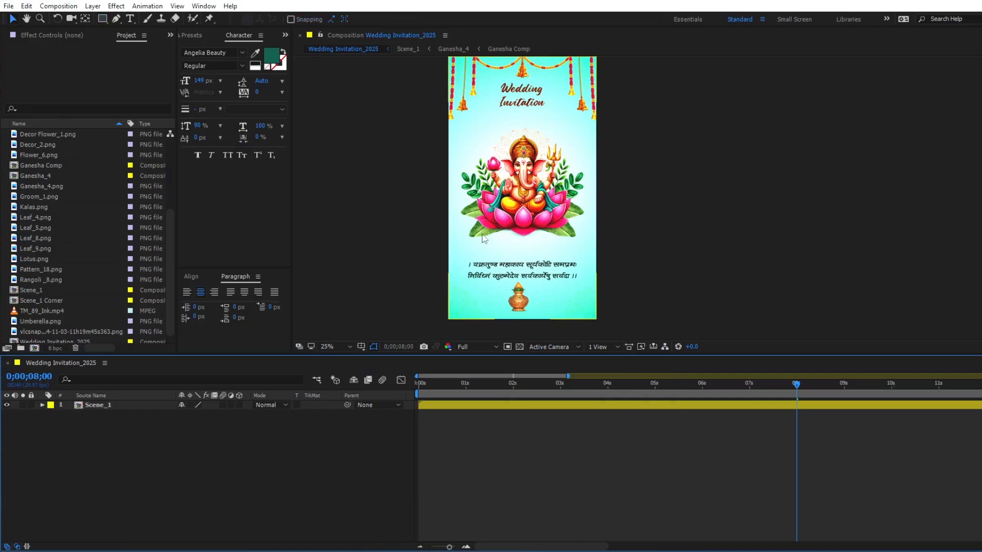
- Duplicate the Scene_1 composition in the project and open the copy
{"action": "left_click", "coordinate": [21, 290]}
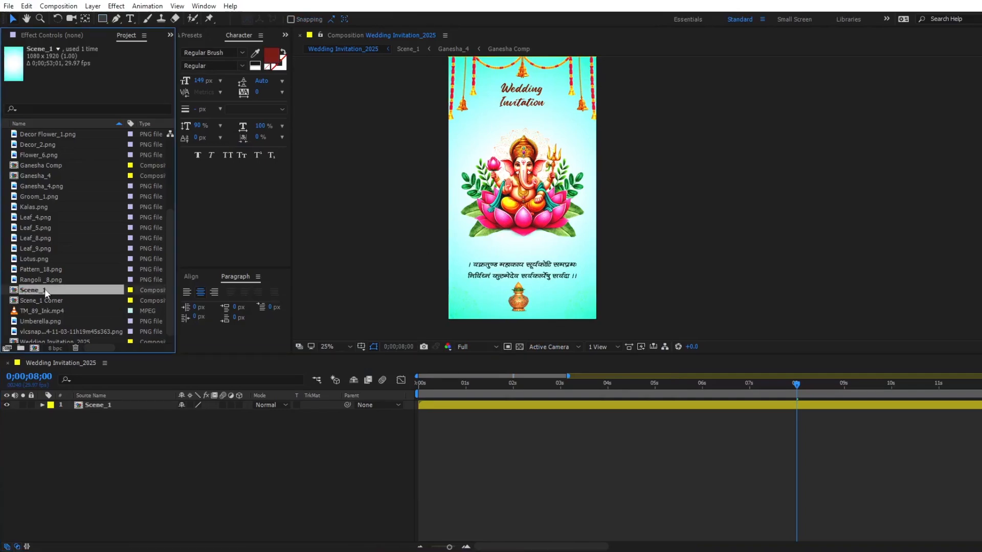
{"action": "key", "text": "ctrl+d"}
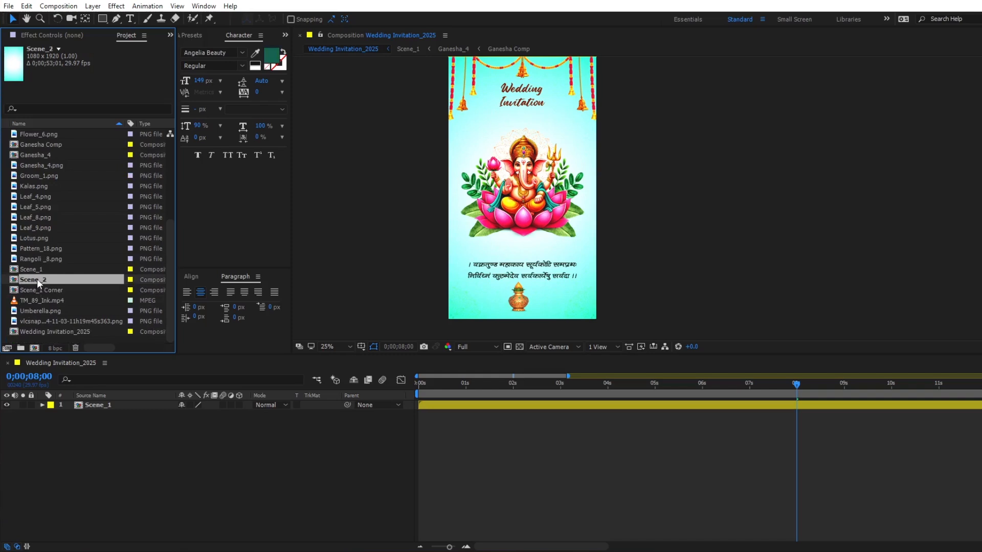
{"action": "left_click", "coordinate": [105, 404]}
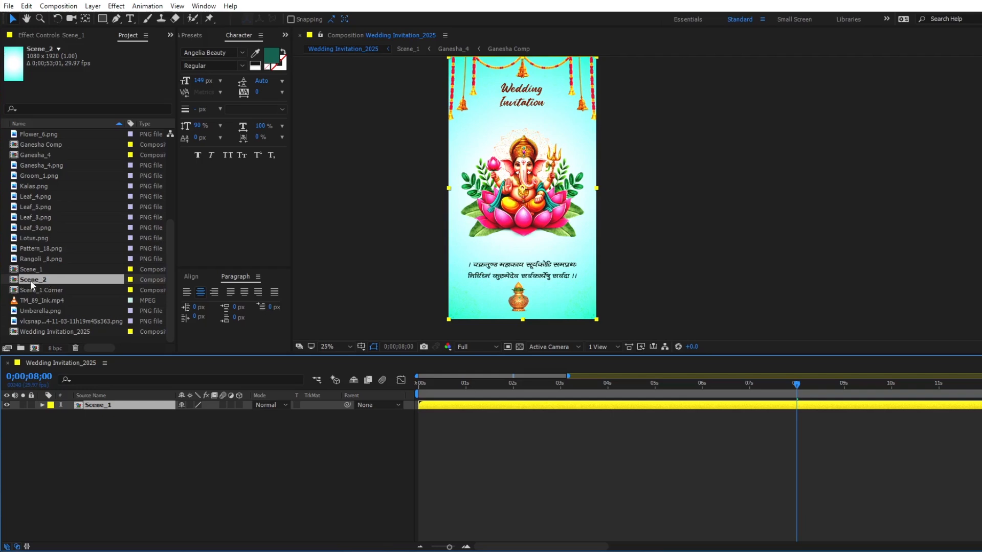
{"action": "double_click", "coordinate": [16, 283]}
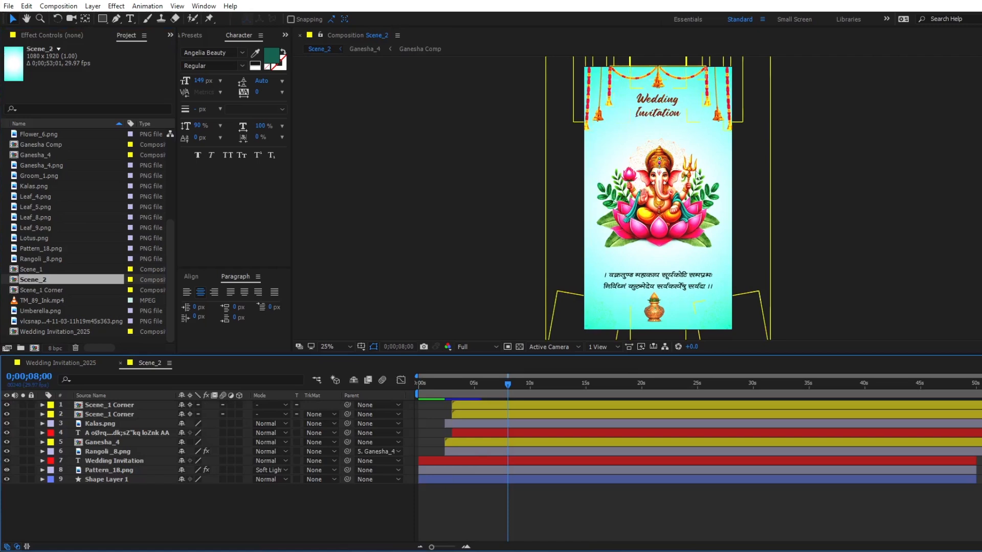
- Change the outer colour of the Shape Layer 1 background's radial gradient to light orange EEAB53
{"action": "left_click", "coordinate": [480, 477]}
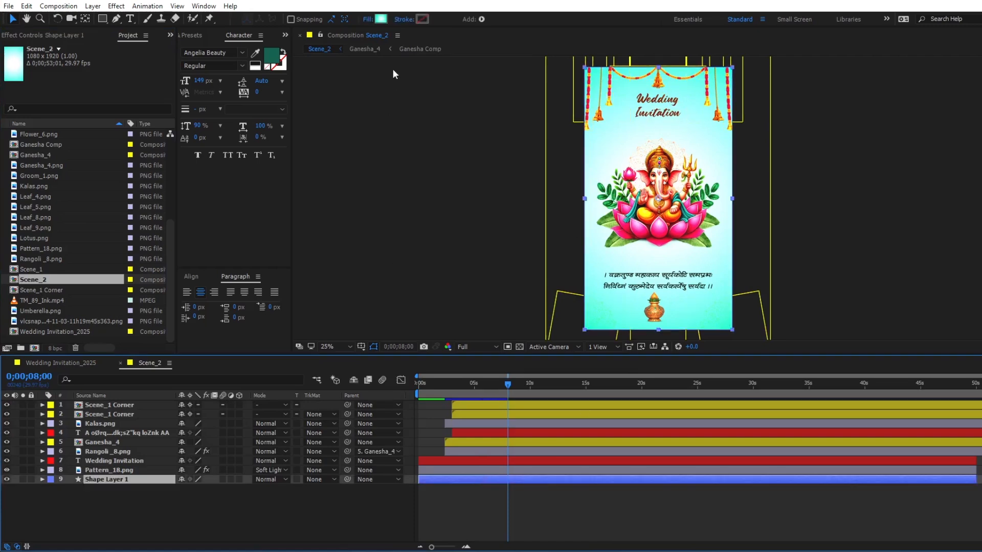
{"action": "left_click", "coordinate": [383, 20]}
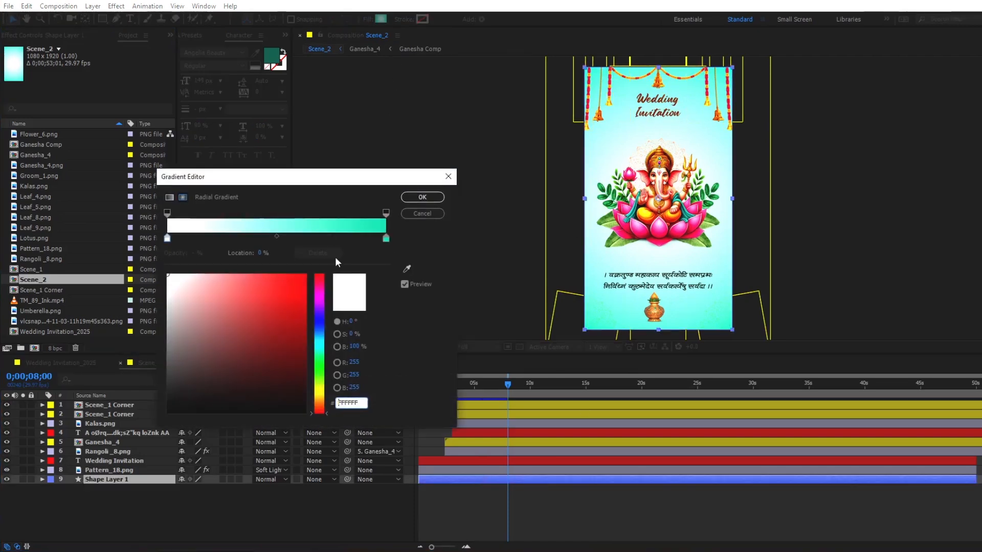
{"action": "left_click", "coordinate": [386, 238]}
{"action": "left_click_drag", "start_coordinate": [327, 357], "coordinate": [328, 404]}
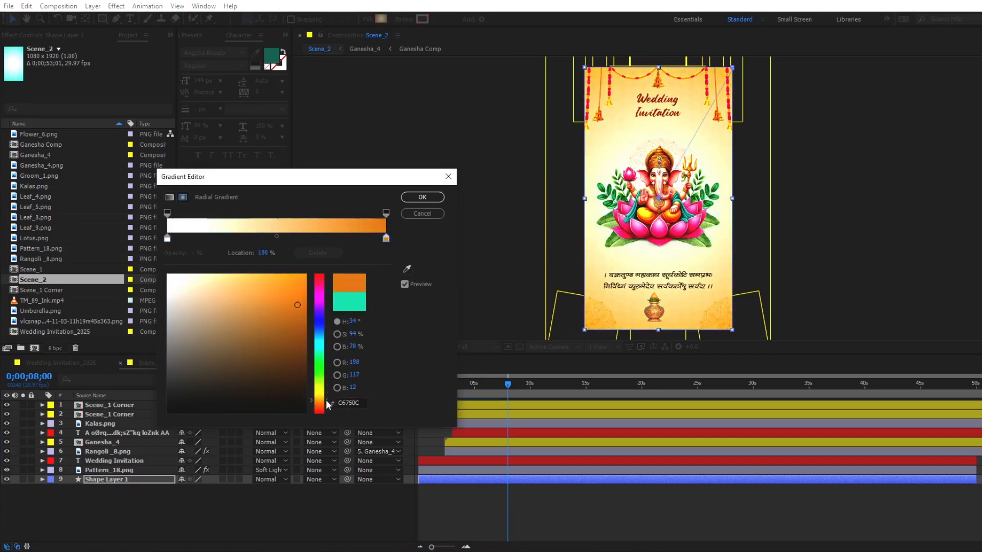
{"action": "left_click", "coordinate": [257, 283]}
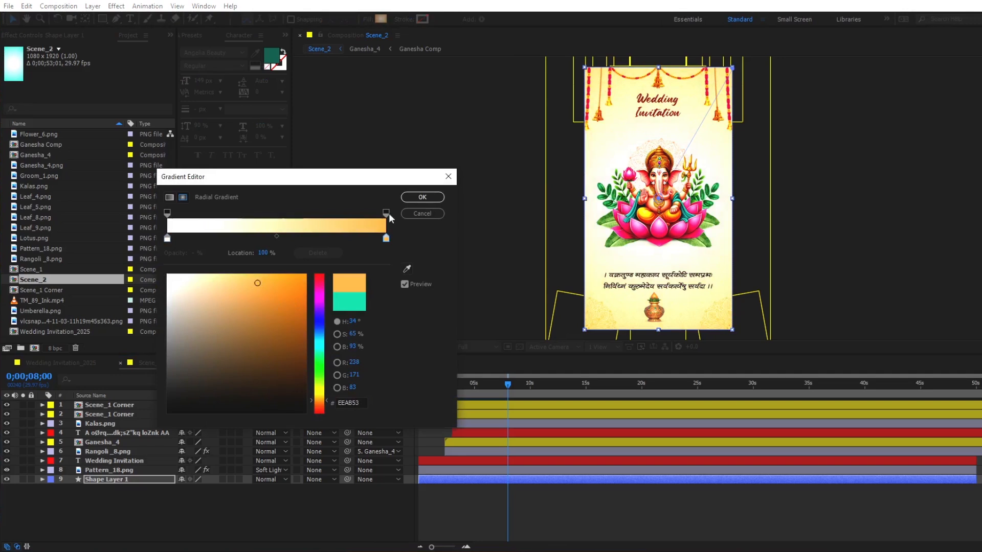
{"action": "left_click", "coordinate": [421, 199]}
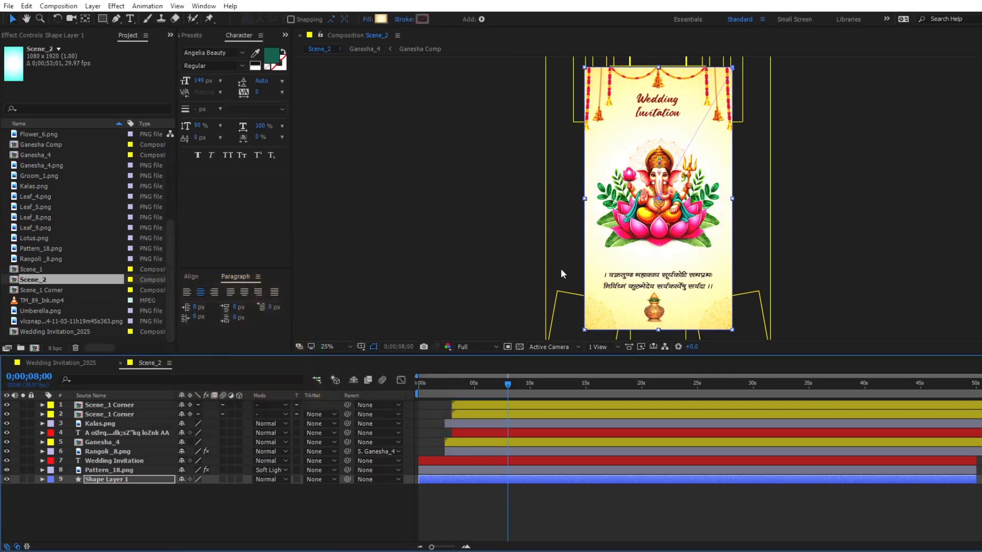
- Delete both Scene_1 Corner layers, Kalas.png, Ganesha_4 and Rangoli_8.png from Scene_2
{"action": "left_click", "coordinate": [469, 409]}
{"action": "left_click", "coordinate": [471, 423], "text": "shift"}
{"action": "key", "text": "Delete"}
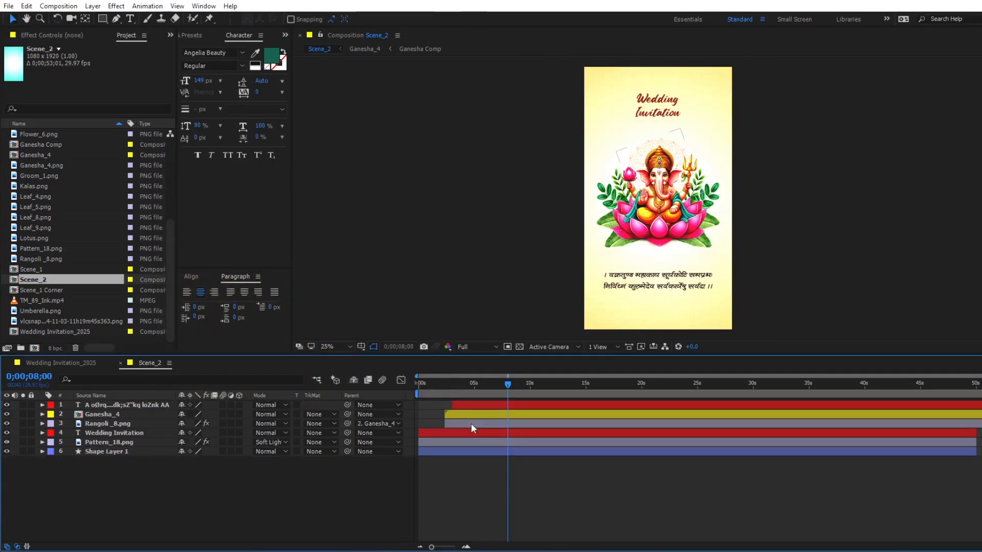
{"action": "left_click", "coordinate": [470, 415]}
{"action": "left_click", "coordinate": [468, 425], "text": "shift"}
{"action": "key", "text": "Delete"}
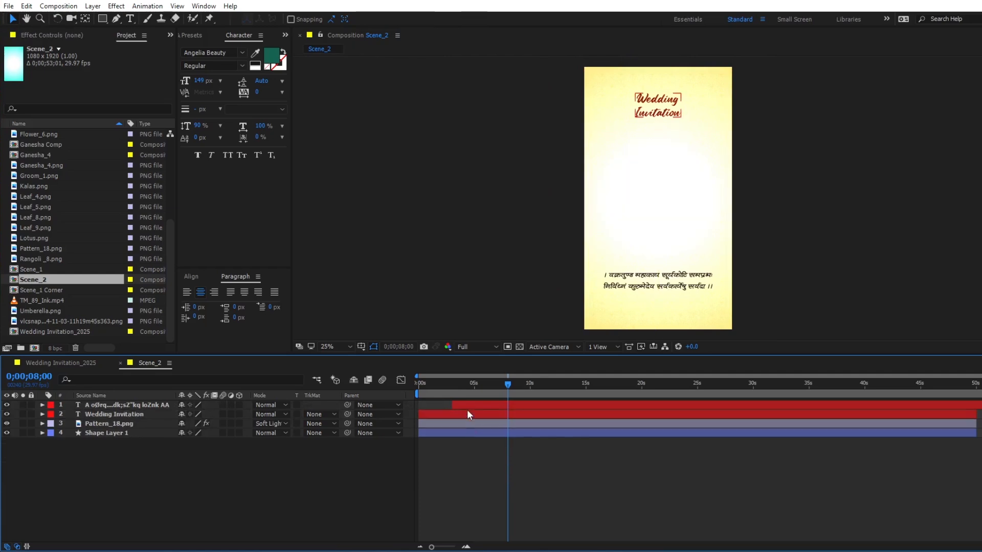
- Start the mantra text layer at 0;00;00;00, move the Wedding Invitation layer above it and hide Wedding Invitation
{"action": "left_click", "coordinate": [465, 405]}
{"action": "key", "text": "Home"}
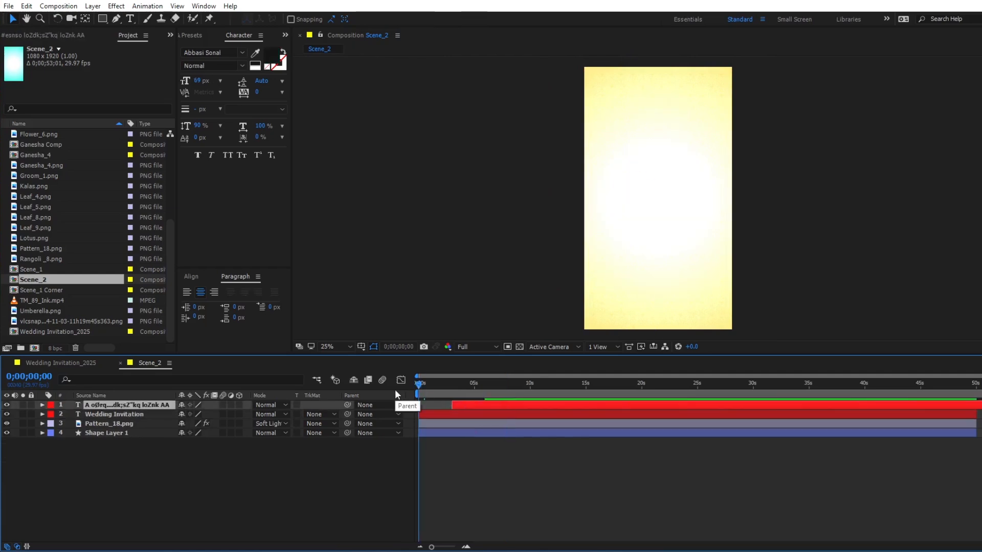
{"action": "left_click_drag", "start_coordinate": [107, 418], "coordinate": [101, 402]}
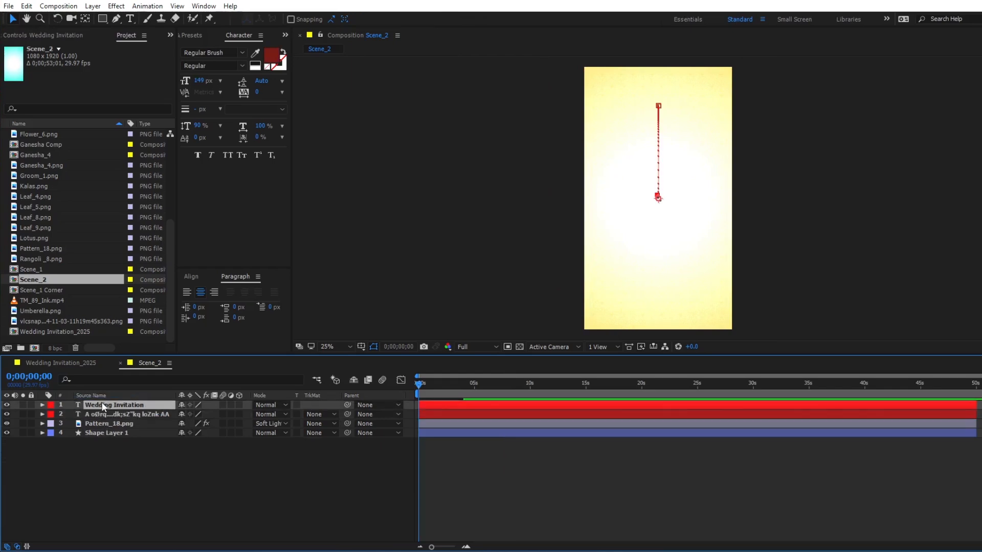
{"action": "left_click", "coordinate": [7, 404]}
- Replace the mantra text with the invitation wording copied from Photoshop, running from "MRS. GRANDMOTHER NAME &" to "OF THEIR GRANDSON"
{"action": "left_click", "coordinate": [118, 414]}
{"action": "key", "text": "space"}
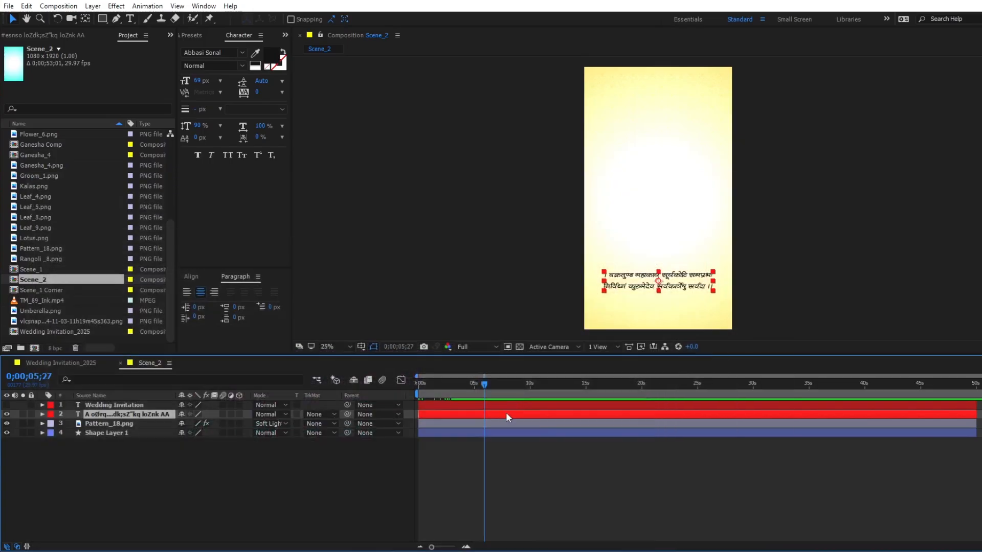
{"action": "double_click", "coordinate": [506, 413]}
{"action": "type", "text": "MRS. GRANDMOTHER NAME & MR. GRANDFATHER NAME  CORDIALLY INVITE YOUR GRACIOUS PRESENTS ON THE AUSPICIOUS OCCASION OF THE WEDDING CEREMONY OF THEIR GRANDSON"}
{"action": "left_click", "coordinate": [502, 414]}
{"action": "key", "text": "ctrl+alt+Home"}
{"action": "key", "text": "ctrl+Home"}
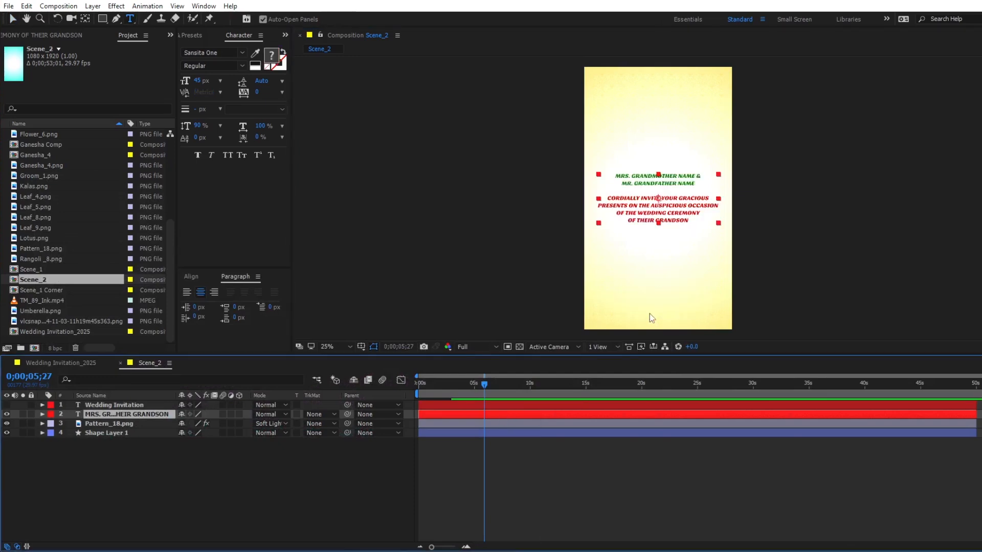
- Move the end Start keyframes of both Range Selectors on the invitation text to about 0;00;05;00 and preview the reveal
{"action": "left_click_drag", "start_coordinate": [429, 384], "coordinate": [395, 388]}
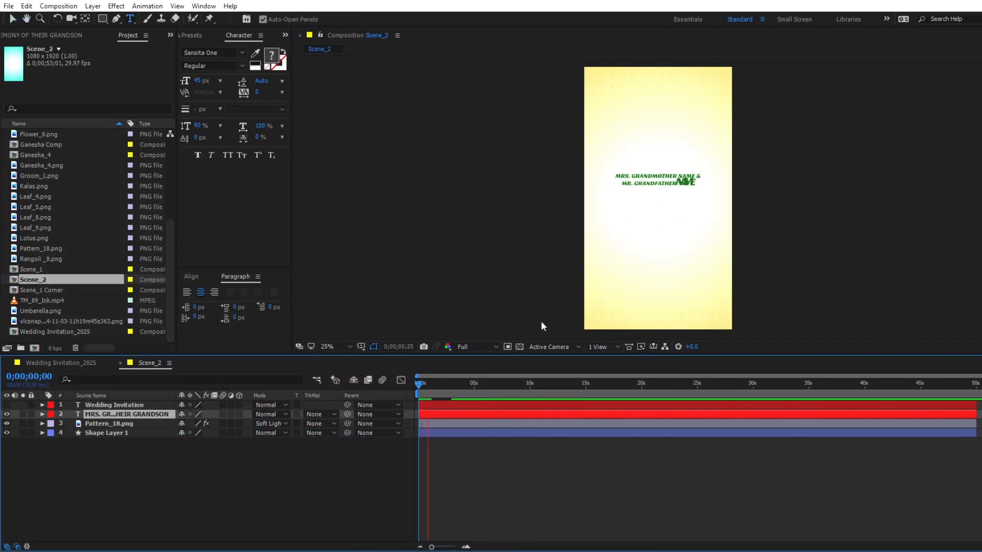
{"action": "key", "text": "space"}
{"action": "left_click", "coordinate": [474, 388]}
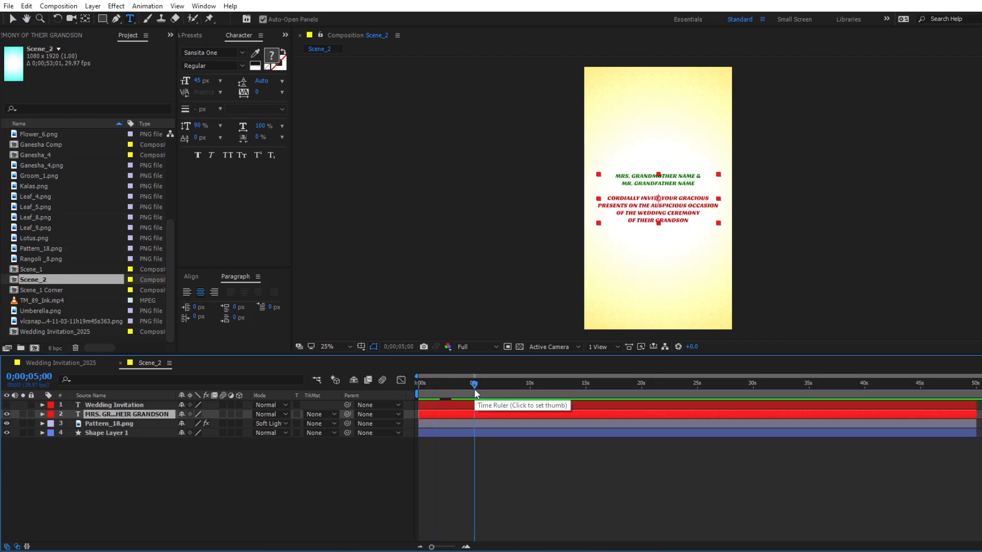
{"action": "key", "text": "u"}
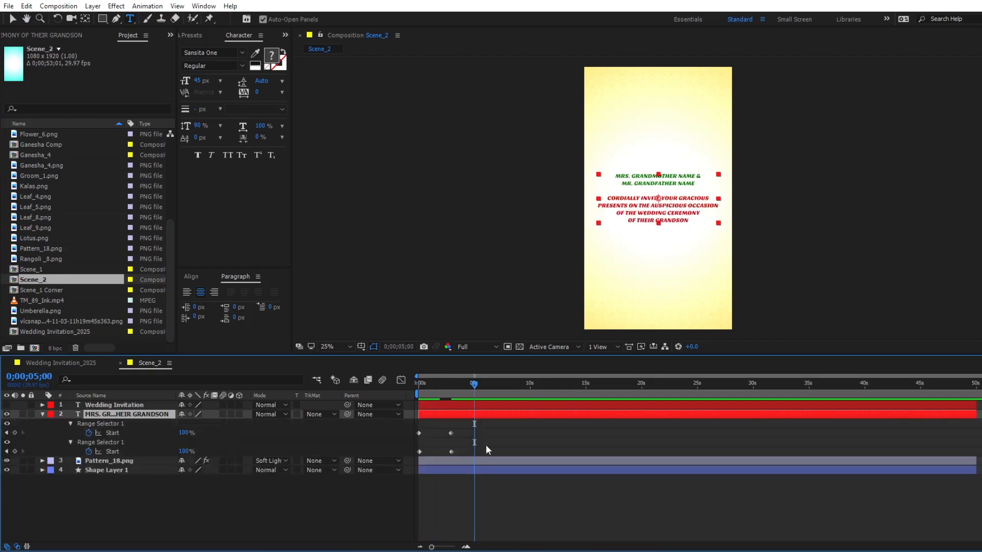
{"action": "key", "text": "="}
{"action": "left_click_drag", "start_coordinate": [502, 428], "coordinate": [495, 453]}
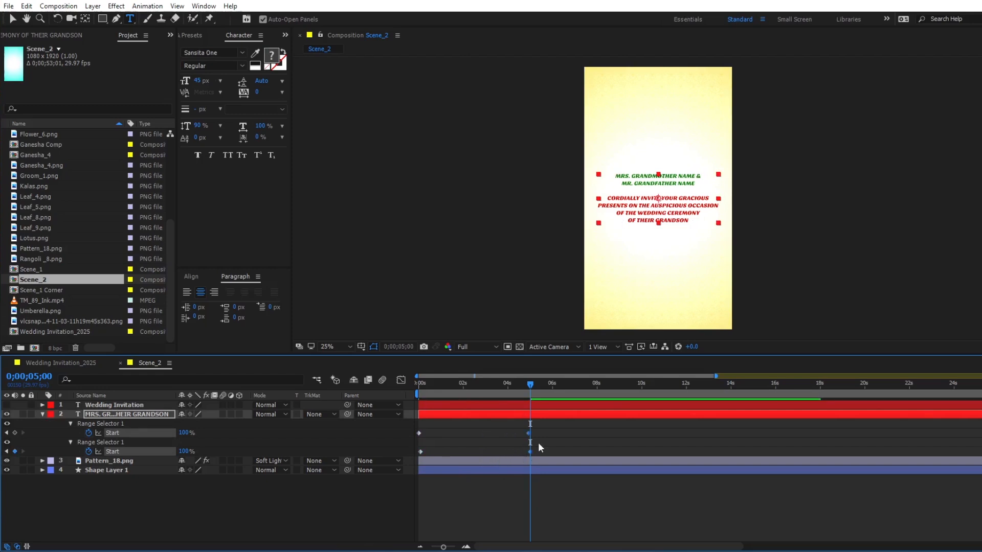
{"action": "key", "text": "Home"}
{"action": "key", "text": "space"}
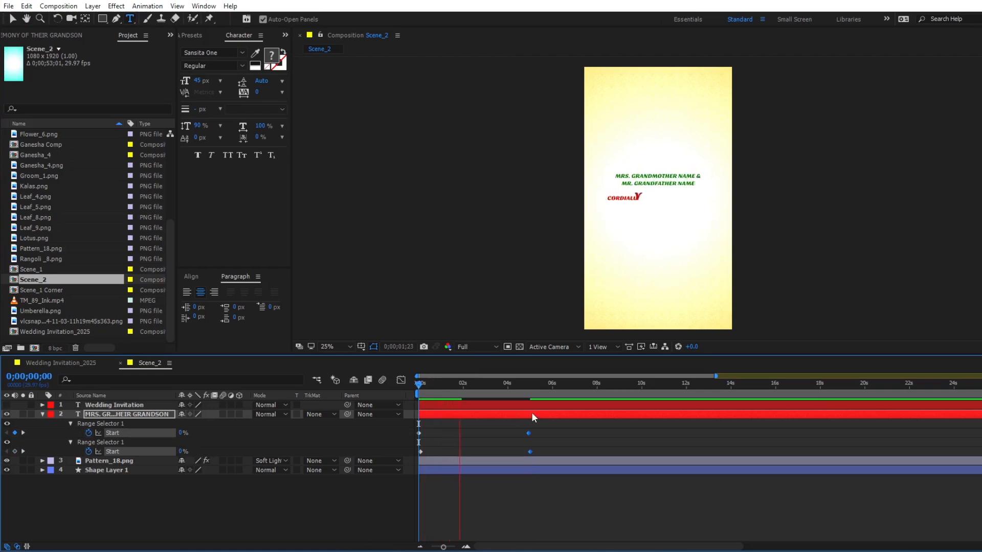
- Set Position and Scale keyframes on the invitation text layer at 0;00;05;00
{"action": "key", "text": "equal"}
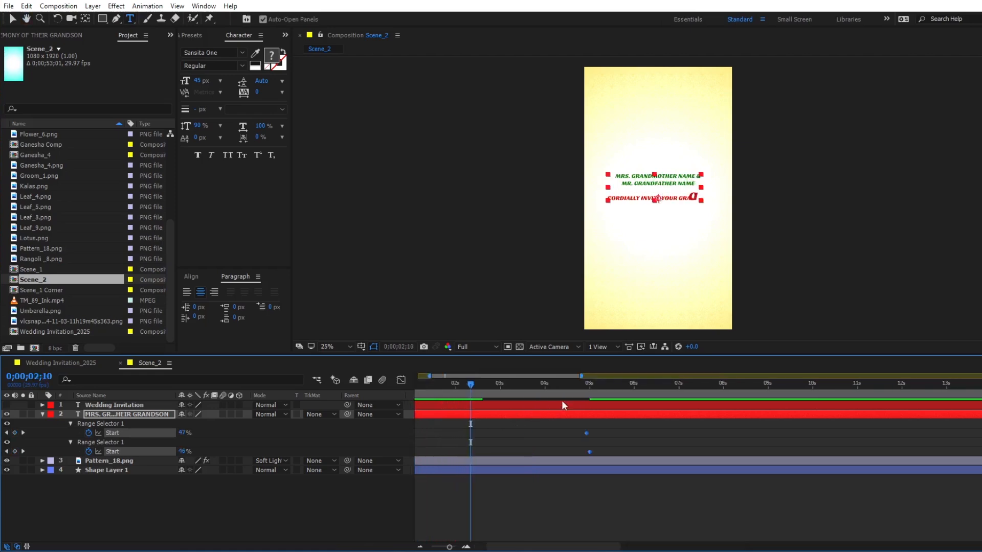
{"action": "left_click", "coordinate": [588, 390]}
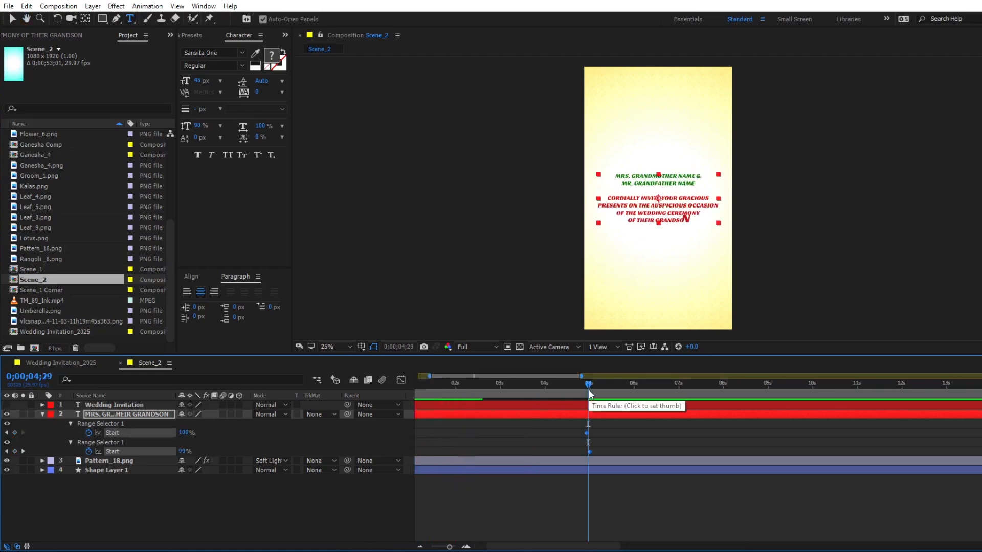
{"action": "left_click", "coordinate": [603, 495]}
{"action": "left_click", "coordinate": [597, 415]}
{"action": "key", "text": "u"}
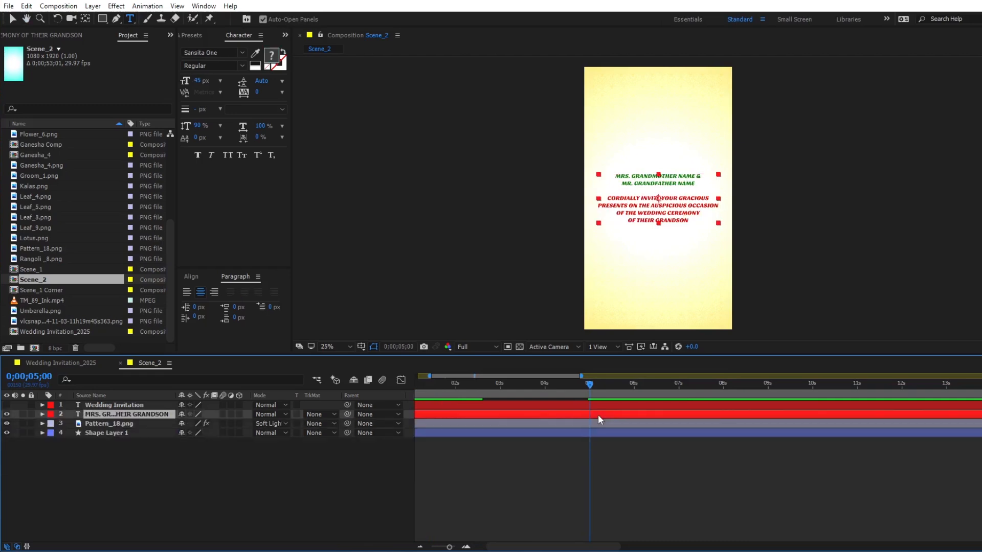
{"action": "key", "text": "p"}
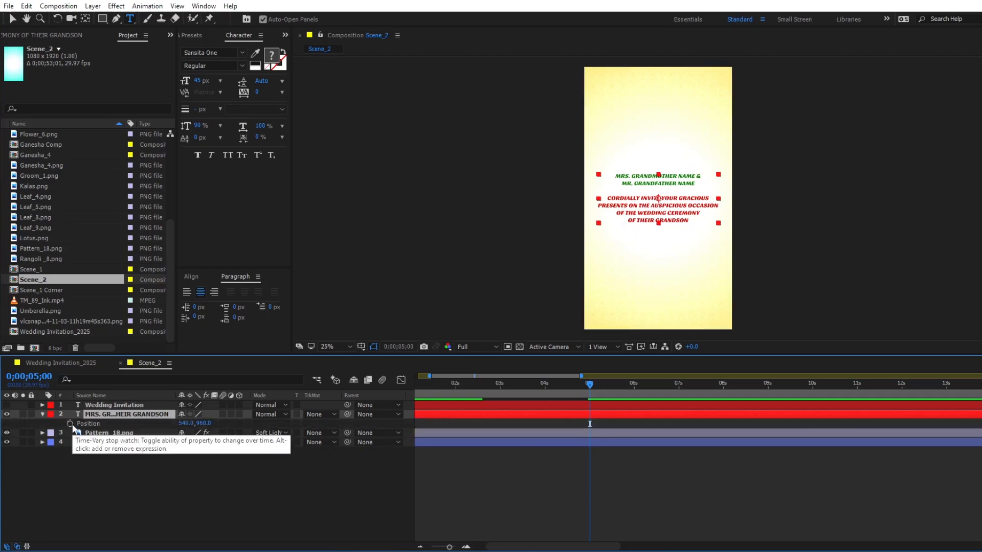
{"action": "key", "text": "shift+s"}
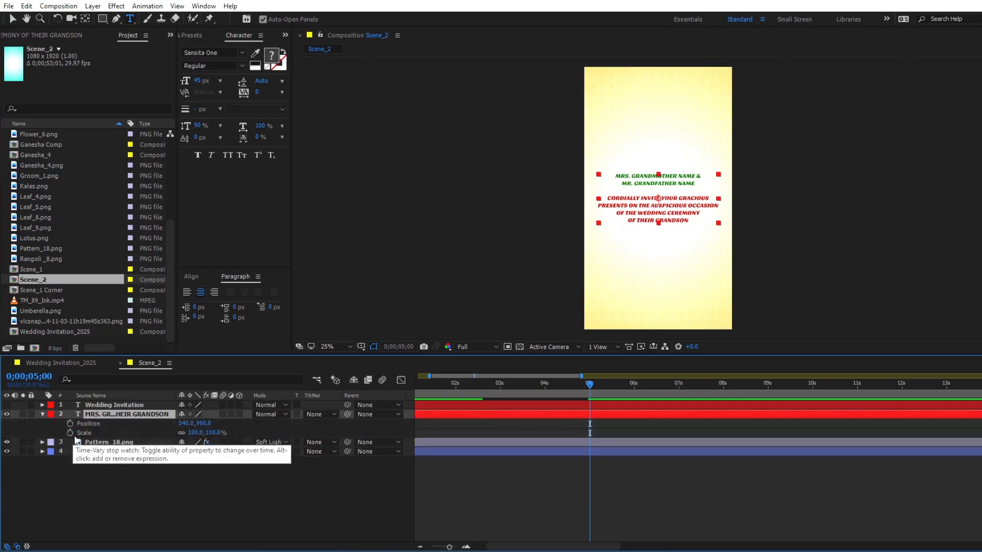
{"action": "left_click", "coordinate": [70, 432]}
{"action": "left_click", "coordinate": [70, 423]}
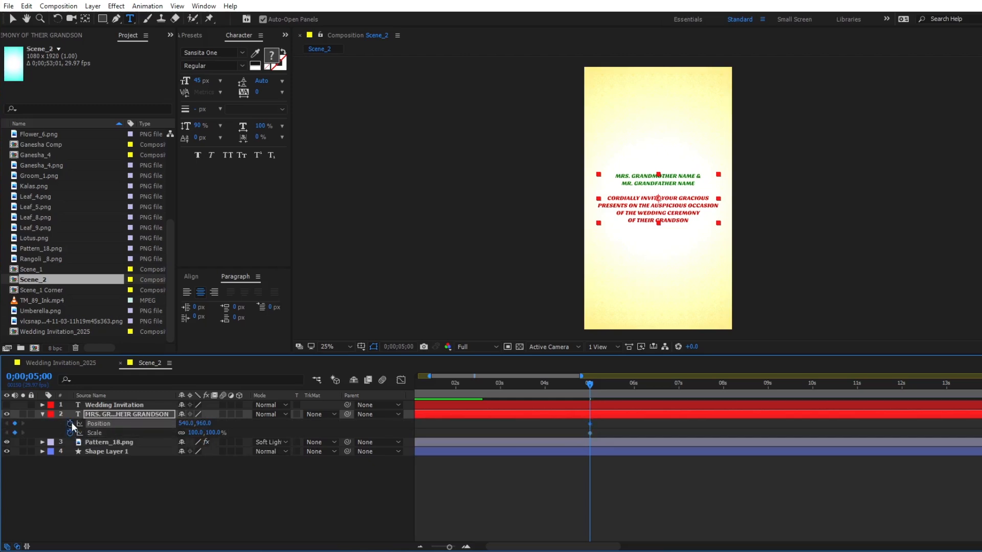
- At 0;00;07;00, move the invitation text up to position 540, 240 and scale it down to 70%
{"action": "left_click", "coordinate": [678, 387]}
{"action": "key", "text": "shift+Up"}
{"action": "key", "text": "shift+Up"}
{"action": "key", "text": "shift+Up"}
{"action": "key", "text": "shift+Up"}
{"action": "key", "text": "shift+Up"}
{"action": "key", "text": "shift+Up"}
{"action": "key", "text": "shift+Up"}
{"action": "key", "text": "shift+Up"}
{"action": "key", "text": "shift+Up"}
{"action": "key", "text": "shift+Up"}
{"action": "key", "text": "shift+Up"}
{"action": "key", "text": "shift+Up"}
{"action": "key", "text": "shift+Up"}
{"action": "key", "text": "shift+Up"}
{"action": "key", "text": "shift+Up"}
{"action": "key", "text": "shift+Up"}
{"action": "key", "text": "shift+Up"}
{"action": "key", "text": "shift+Up"}
{"action": "key", "text": "ctrl+alt+shift+minus"}
{"action": "key", "text": "ctrl+alt+shift+minus"}
{"action": "key", "text": "ctrl+alt+shift+minus"}
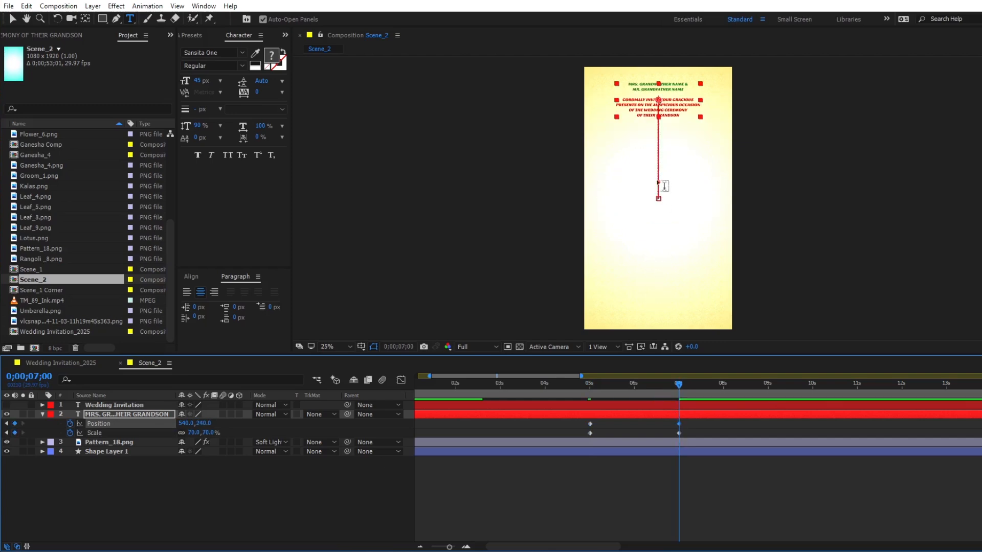
- Add Groom_1.png to Scene_2 directly above the invitation text layer and trim its start to 0;00;05;00
{"action": "left_click", "coordinate": [36, 177]}
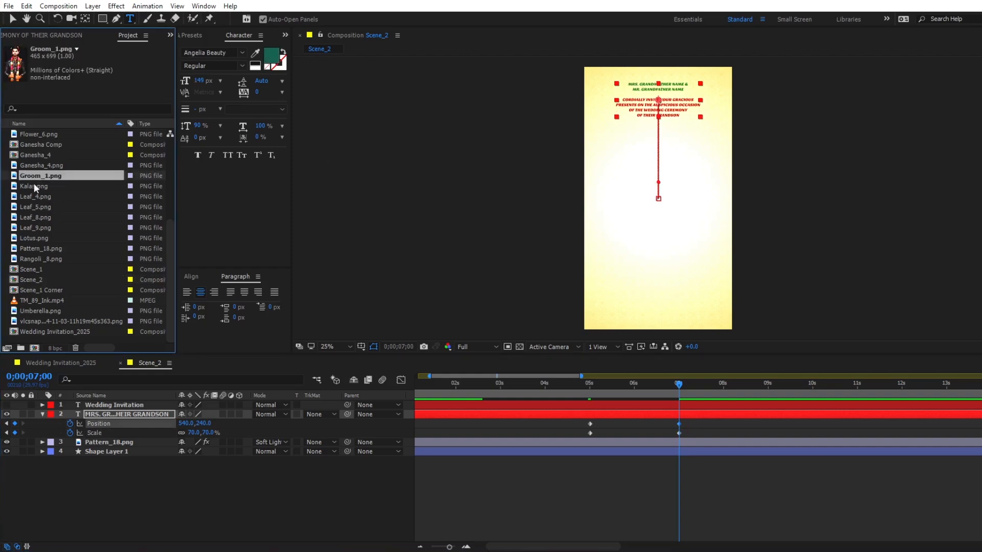
{"action": "left_click_drag", "start_coordinate": [32, 176], "coordinate": [79, 410]}
{"action": "key", "text": "j"}
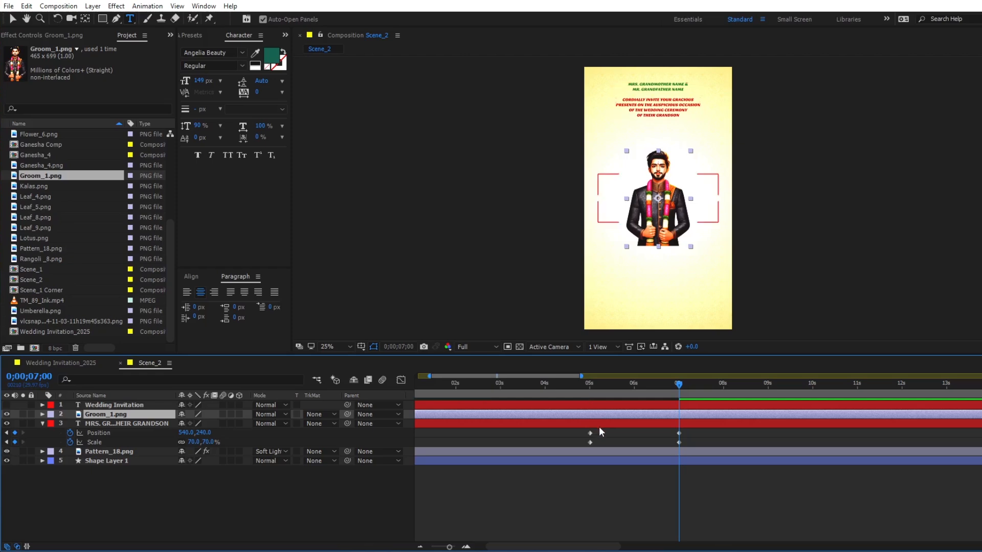
{"action": "key", "text": "alt+["}
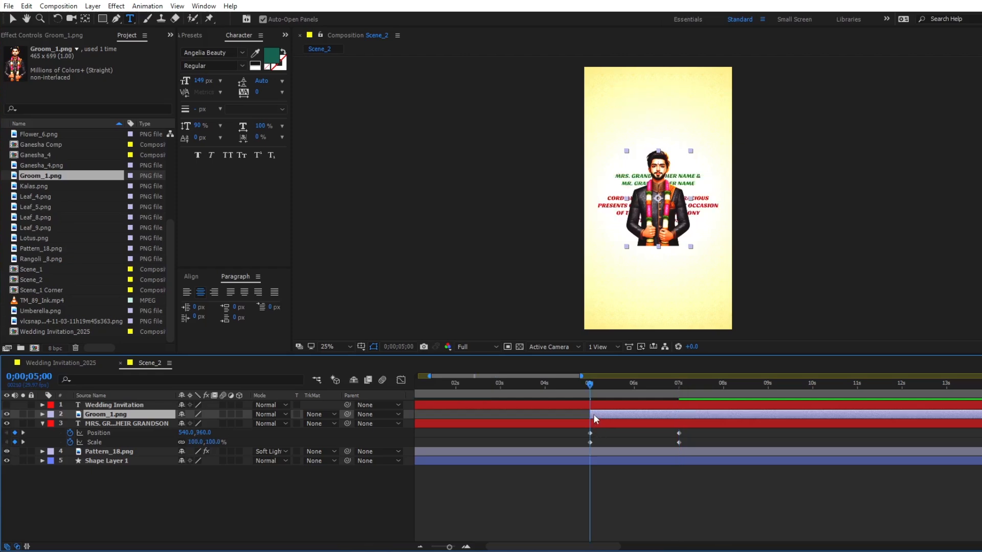
- At 0;00;07;00, draw a rectangular mask over the lower half of Groom_1.png and invert it
{"action": "left_click_drag", "start_coordinate": [591, 388], "coordinate": [678, 386]}
{"action": "key", "text": "k"}
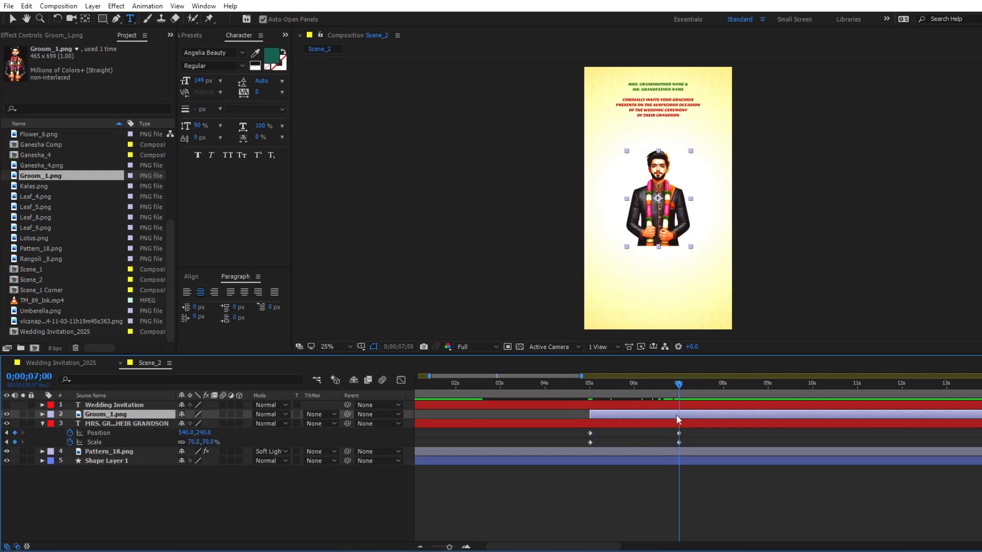
{"action": "key", "text": "q"}
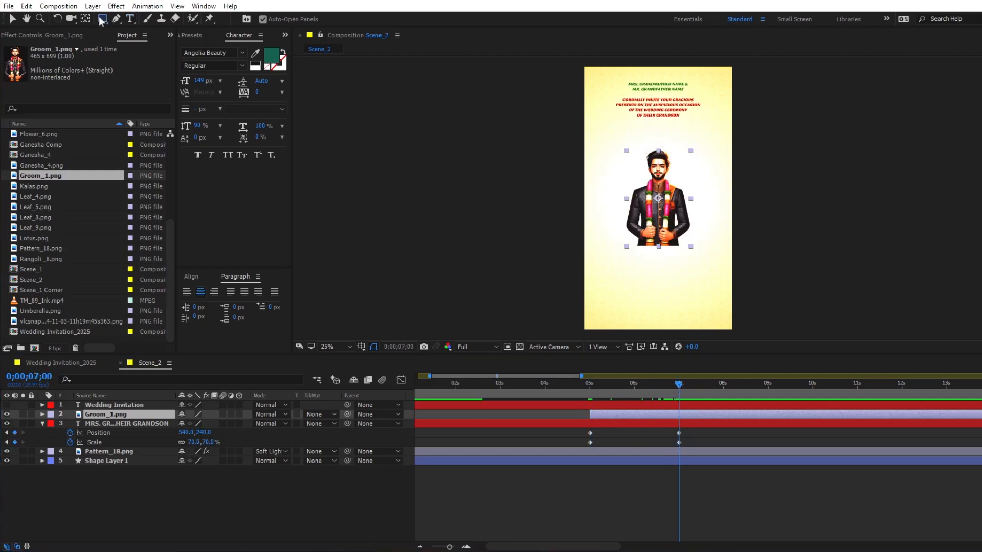
{"action": "left_click_drag", "start_coordinate": [606, 204], "coordinate": [711, 270]}
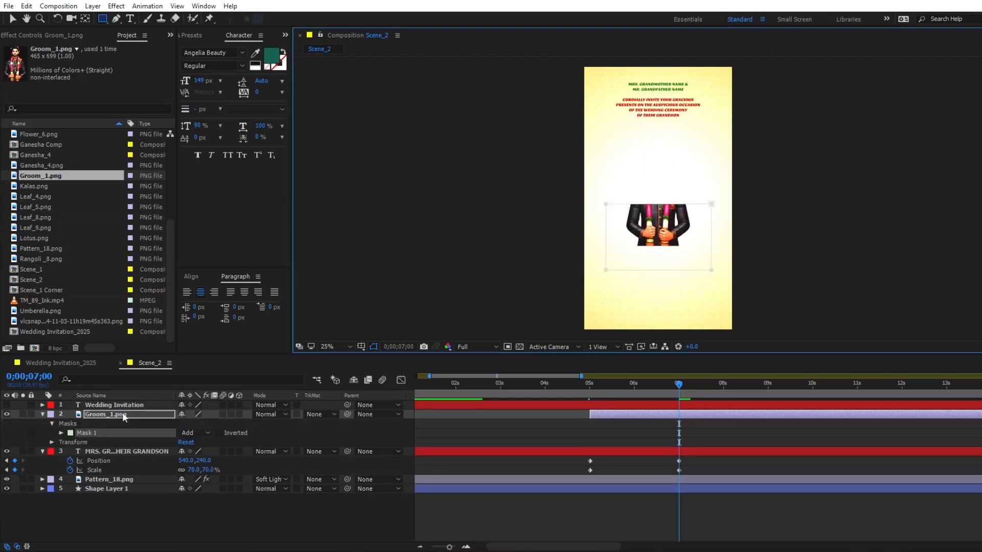
{"action": "left_click", "coordinate": [220, 433]}
- Set the Mask Feather of Mask 1 on the groom layer to 100 pixels
{"action": "left_click", "coordinate": [61, 432]}
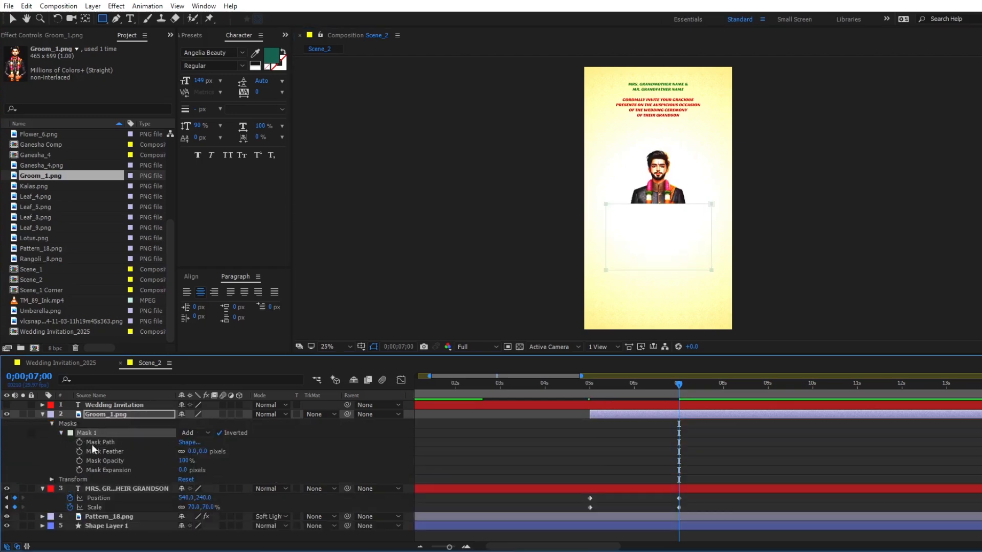
{"action": "left_click", "coordinate": [192, 450]}
{"action": "type", "text": "1"}
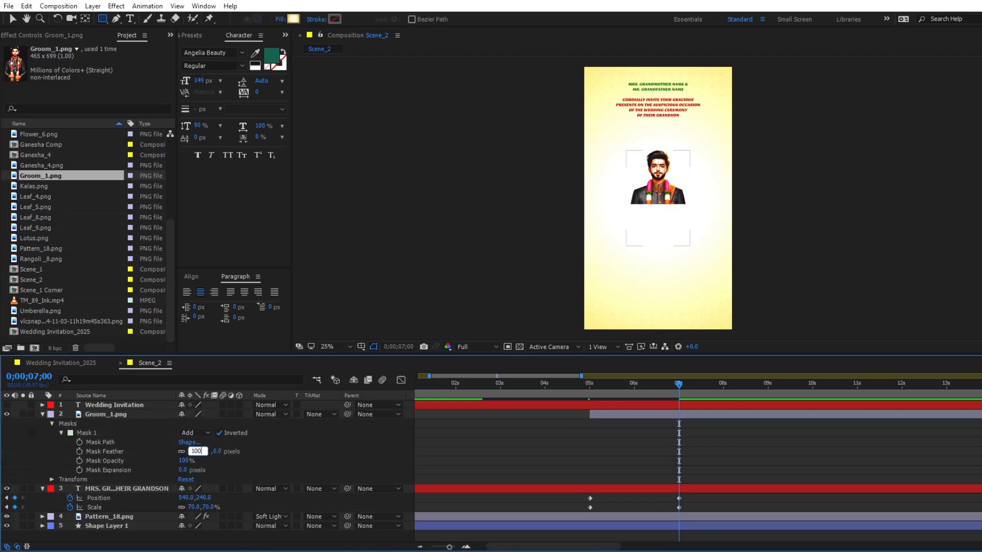
{"action": "key", "text": "Return"}
- Move the groom up to position 540, 760 and set a Position keyframe at 0;00;07;00
{"action": "left_click", "coordinate": [681, 418]}
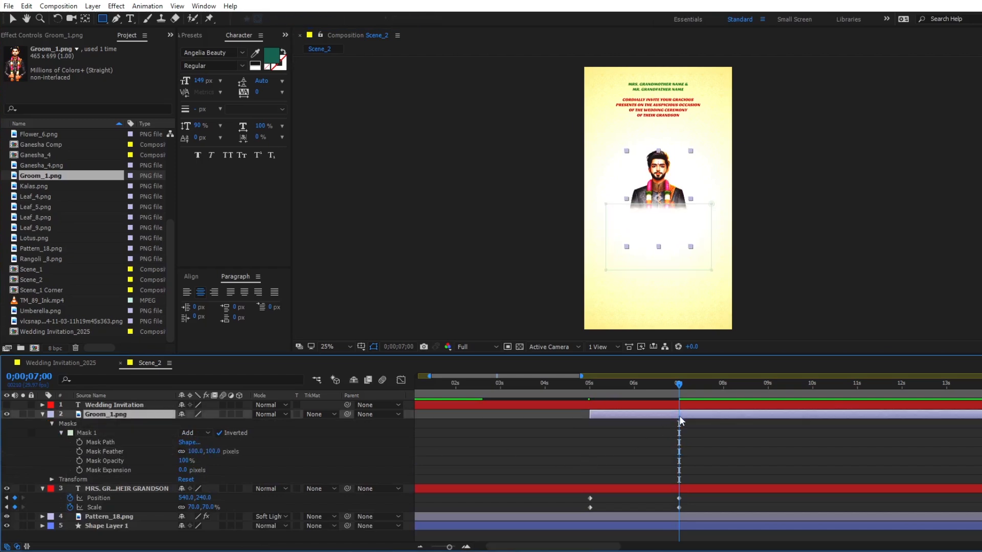
{"action": "key", "text": "shift+Up"}
{"action": "key", "text": "shift+Up"}
{"action": "key", "text": "shift+Up"}
{"action": "key", "text": "shift+Up"}
{"action": "key", "text": "shift+Up"}
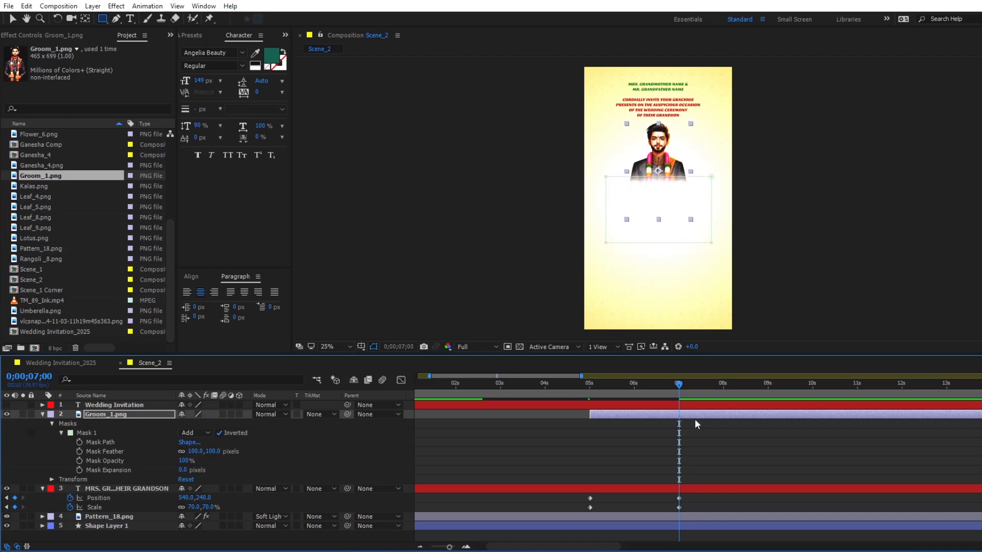
{"action": "key", "text": "p"}
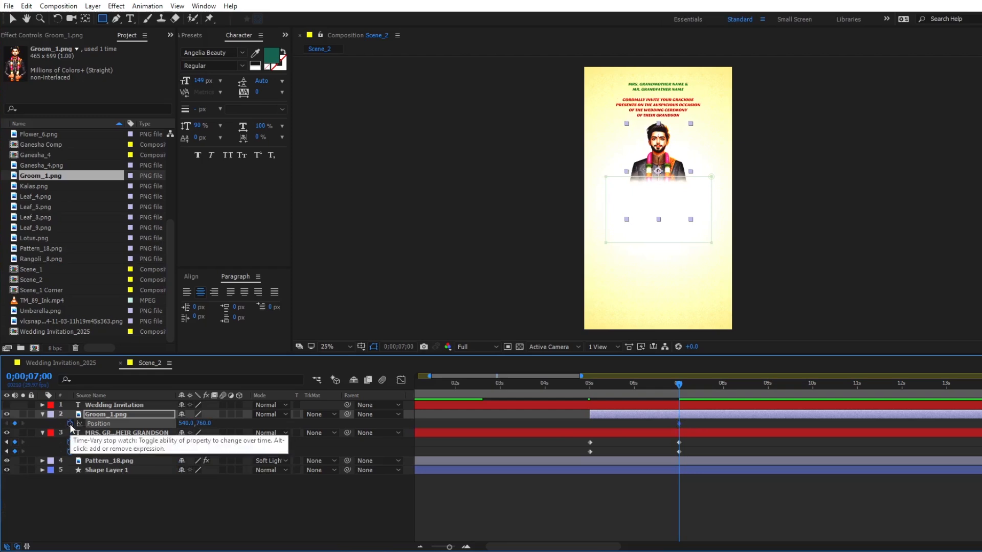
- At 0;00;05;00, move the groom down below the frame to position 540, 2280
{"action": "key", "text": "j"}
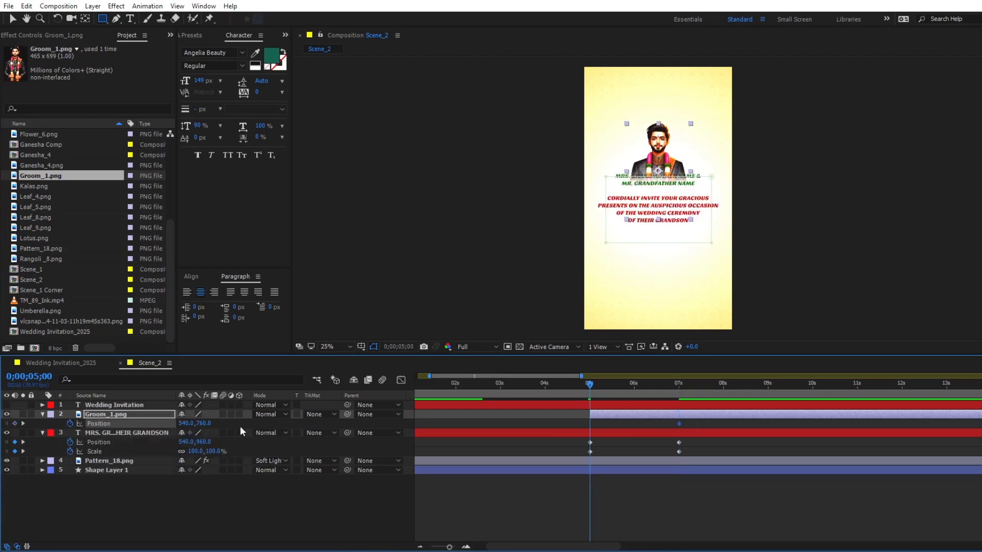
{"action": "key", "text": "shift+Down"}
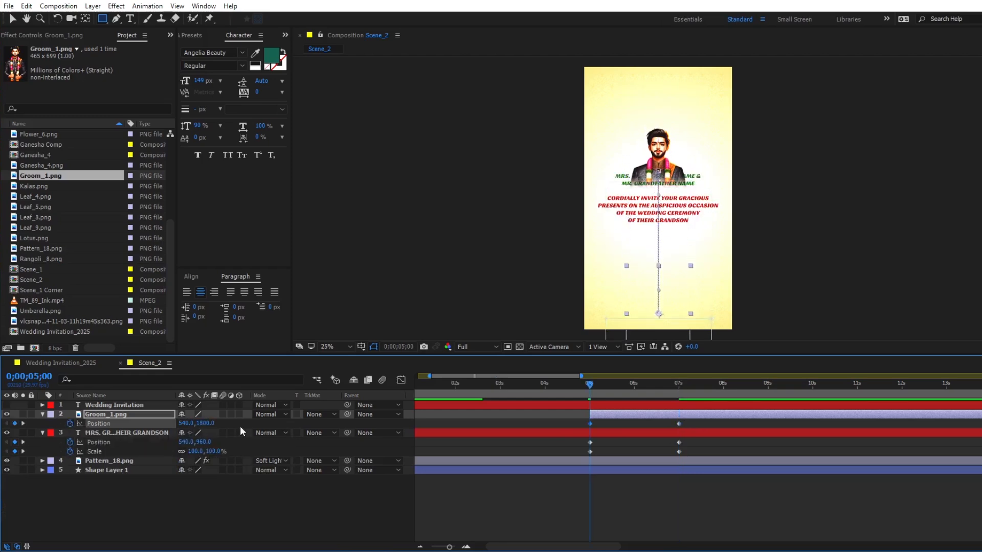
{"action": "key", "text": "shift+Down"}
{"action": "key", "text": "shift+Down"}
{"action": "key", "text": "shift+Down"}
{"action": "key", "text": "shift+Down"}
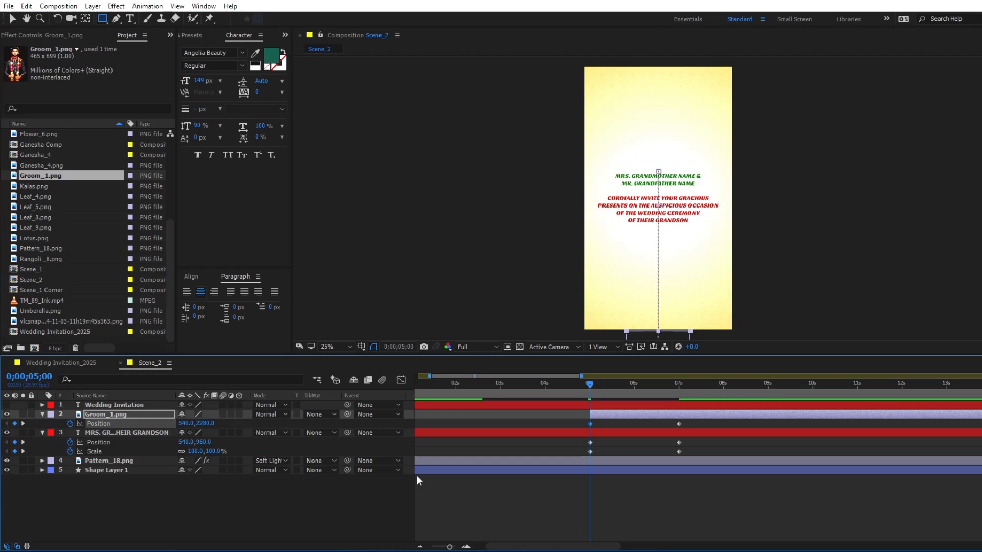
- Ease the Position and Scale keyframes of the groom and invitation text layers in the Graph Editor and preview the motion
{"action": "left_click_drag", "start_coordinate": [694, 424], "coordinate": [583, 453]}
{"action": "left_click", "coordinate": [401, 380]}
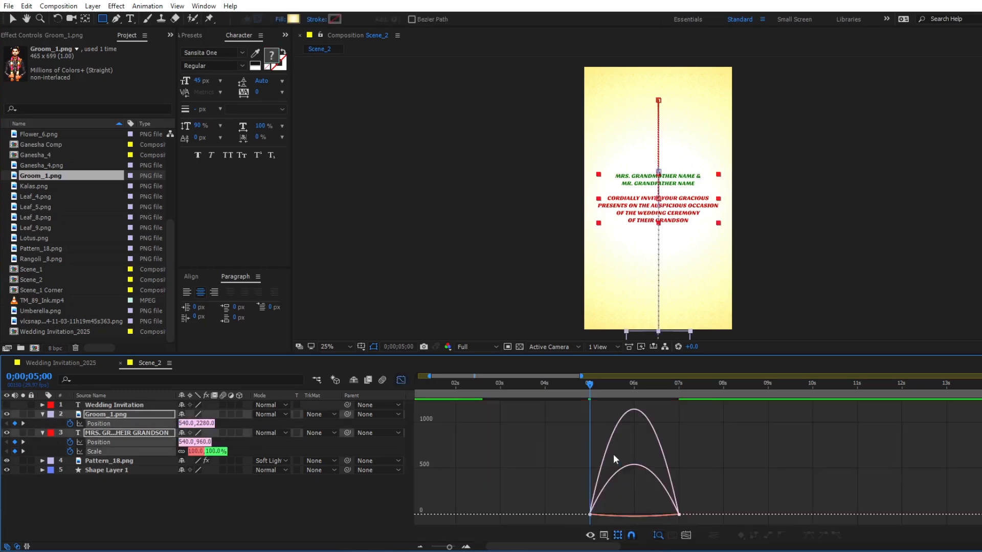
{"action": "left_click", "coordinate": [670, 513]}
{"action": "left_click_drag", "start_coordinate": [665, 513], "coordinate": [457, 429]}
{"action": "left_click", "coordinate": [401, 380]}
{"action": "left_click", "coordinate": [660, 477]}
{"action": "key", "text": "space"}
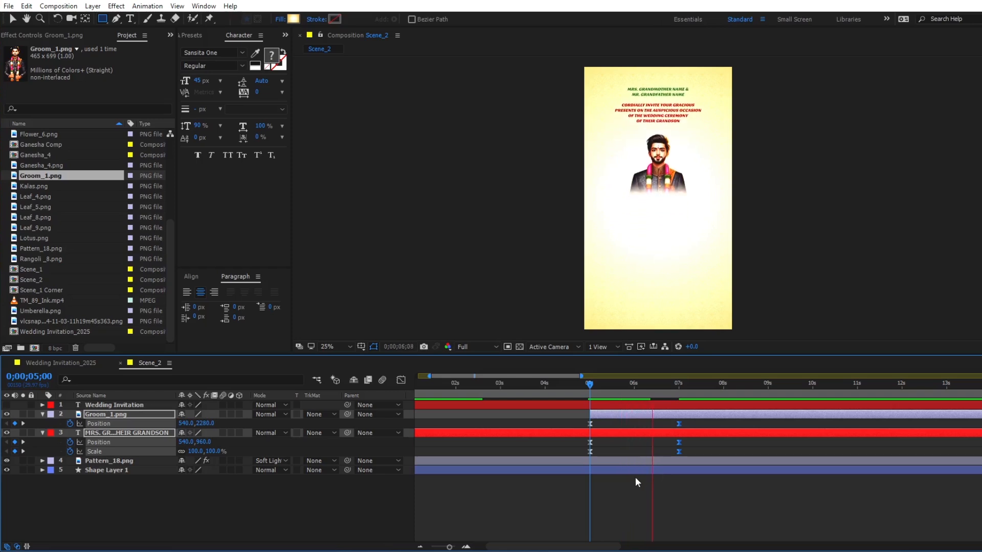
{"action": "key", "text": "v"}
{"action": "key", "text": "space"}
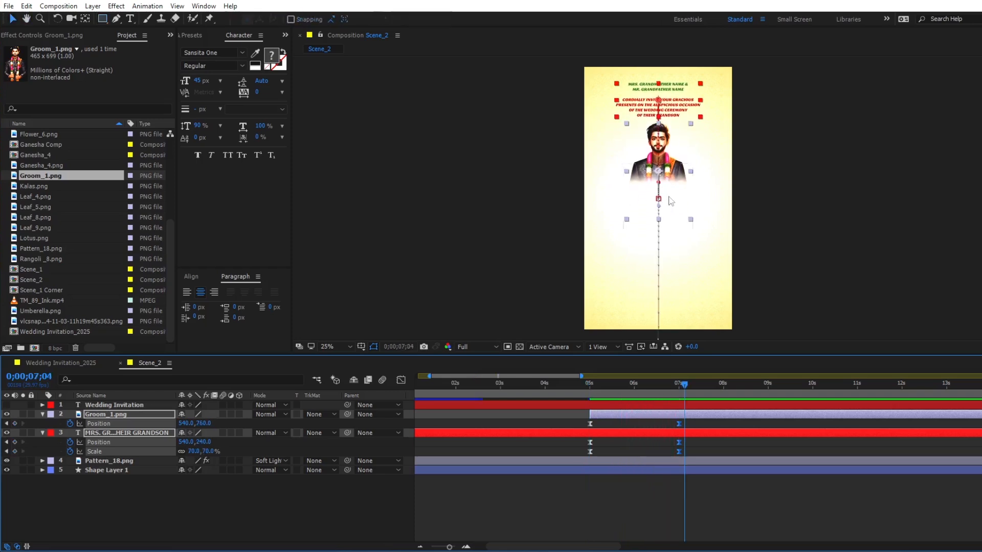
{"action": "left_click", "coordinate": [665, 469]}
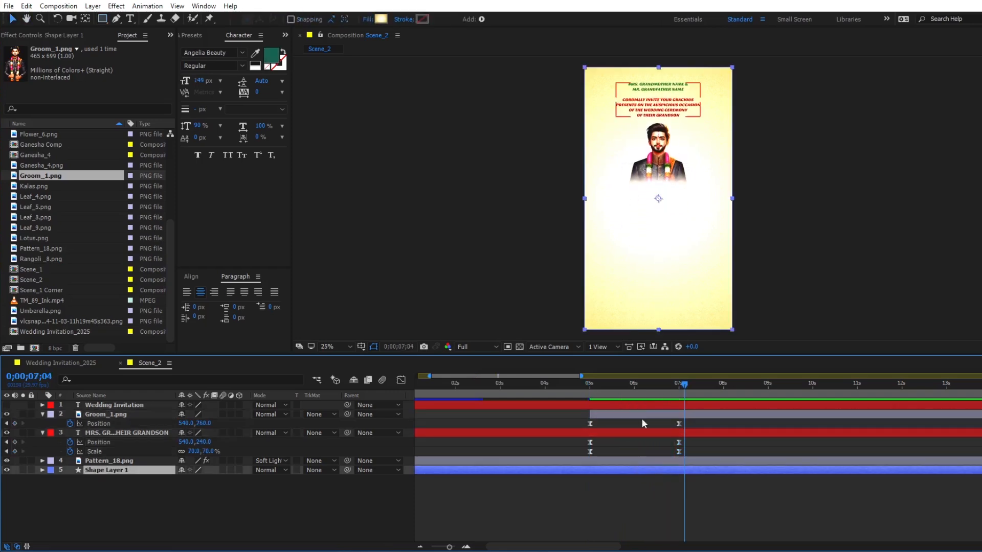
- Make the Wedding Invitation text layer visible and delete its Position and Scale keyframes
{"action": "left_click", "coordinate": [103, 405]}
{"action": "left_click", "coordinate": [7, 404]}
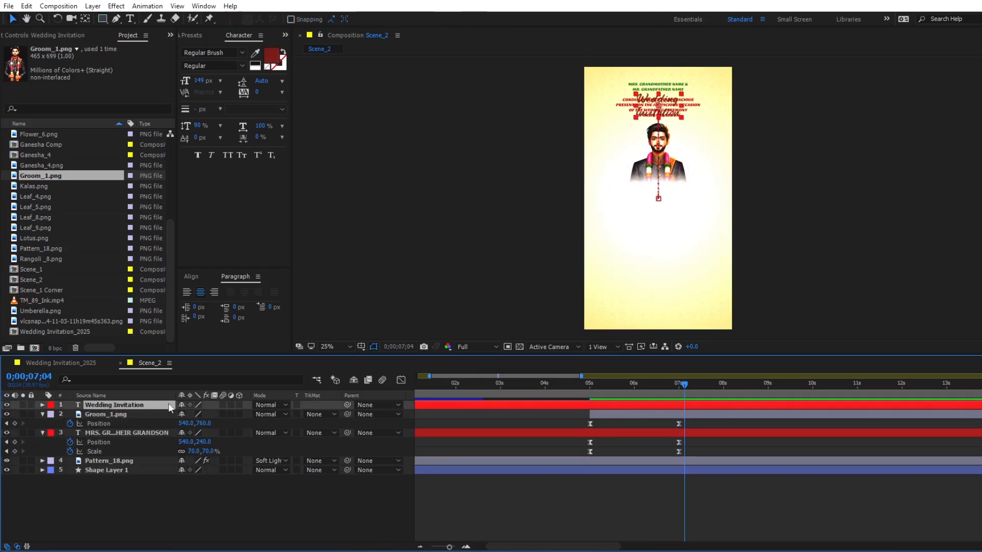
{"action": "key", "text": "u"}
{"action": "left_click_drag", "start_coordinate": [558, 447], "coordinate": [458, 462]}
{"action": "key", "text": "Delete"}
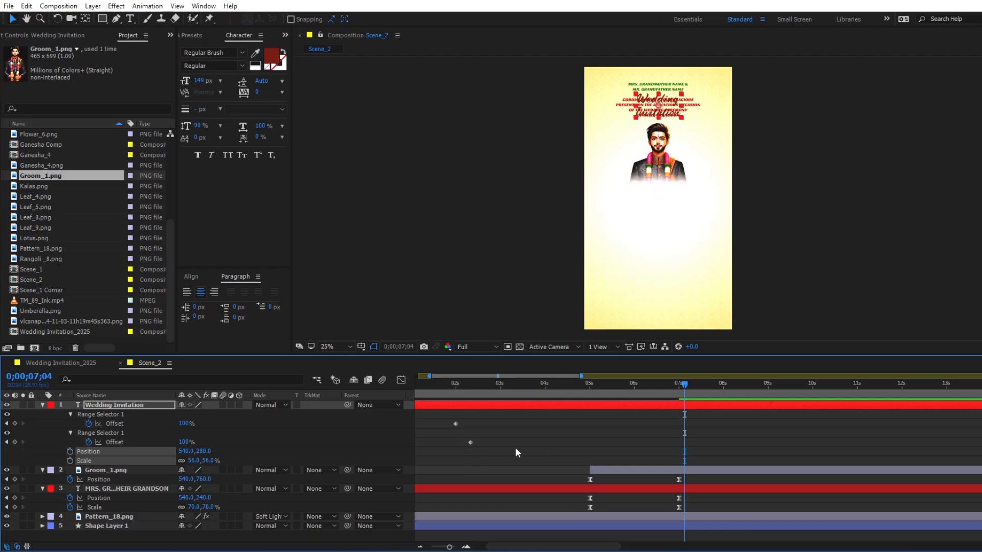
- Shift the Wedding Invitation layer to start at 0;00;06;00 and move its text below the groom to position 540, 948
{"action": "left_click", "coordinate": [633, 391]}
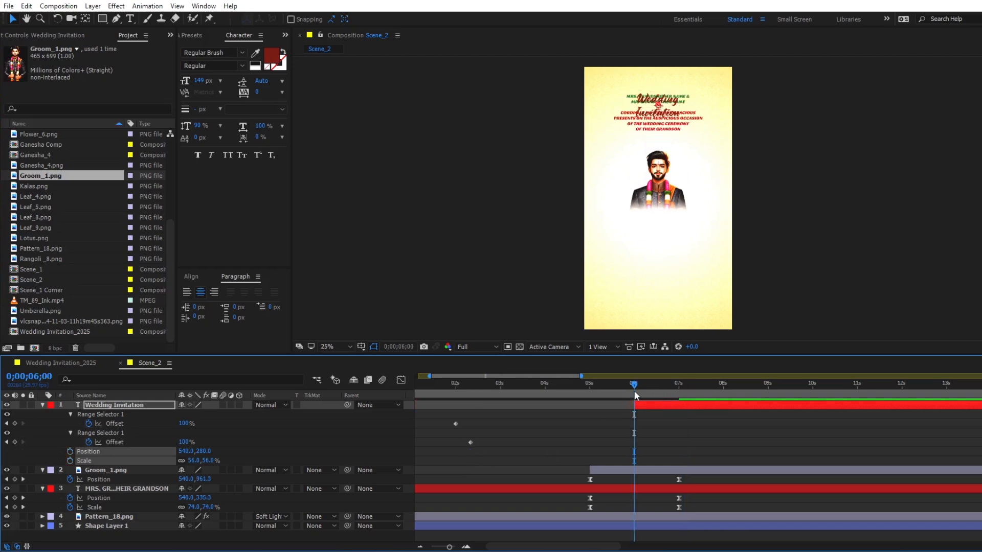
{"action": "left_click_drag", "start_coordinate": [641, 383], "coordinate": [740, 382]}
{"action": "left_click_drag", "start_coordinate": [652, 120], "coordinate": [652, 210]}
- Replace the Wedding Invitation text with "Groom Name" and set its font to Angelia Beauty
{"action": "double_click", "coordinate": [710, 404]}
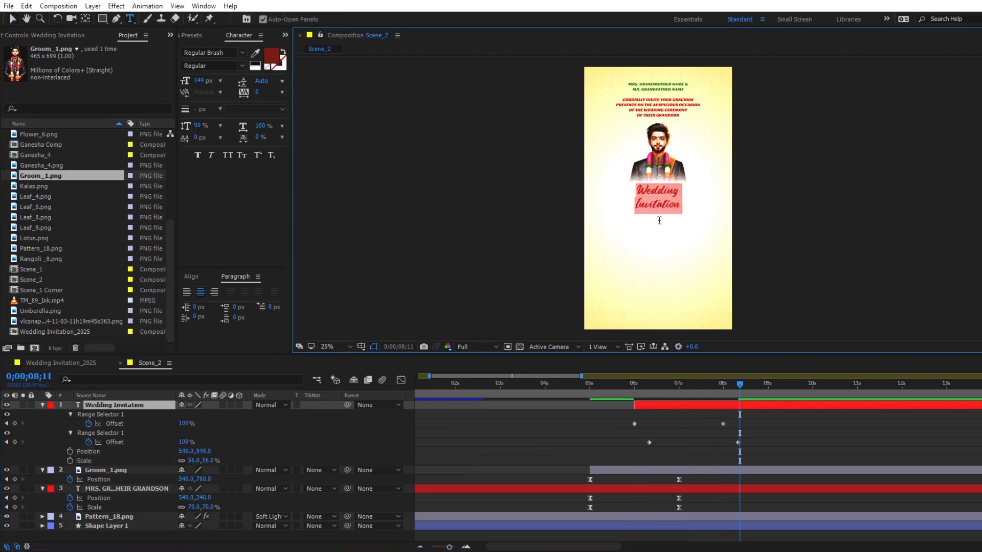
{"action": "type", "text": "Groom Name"}
{"action": "left_click", "coordinate": [685, 401]}
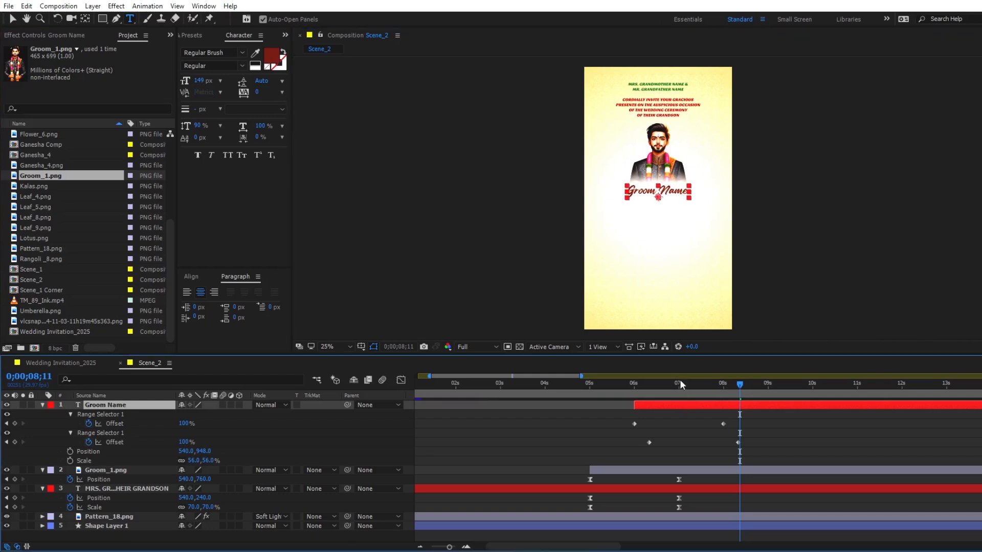
{"action": "left_click", "coordinate": [211, 50]}
{"action": "type", "text": "Angelia Beauty"}
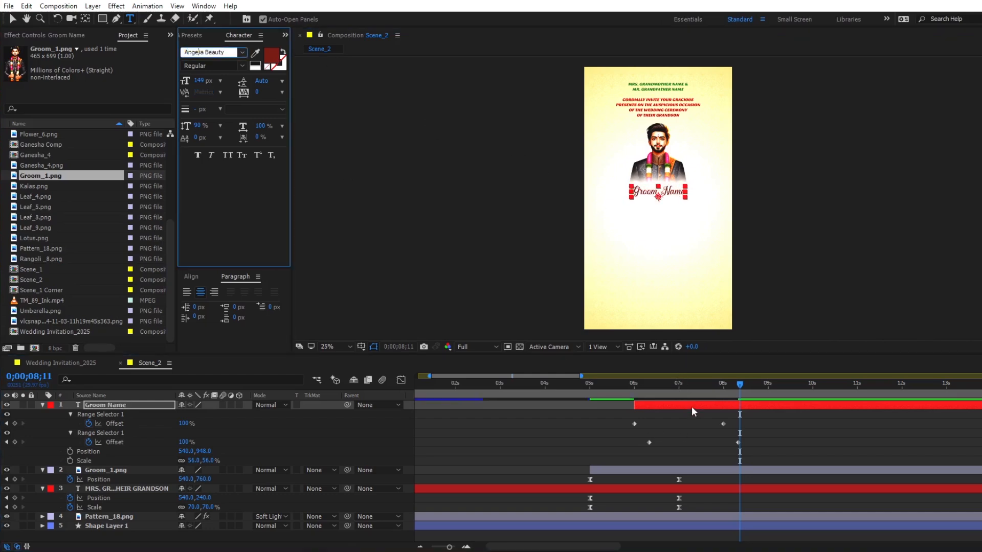
{"action": "left_click", "coordinate": [691, 408]}
- Enlarge the Groom Name text to 218 px and lower it to position 540, 976
{"action": "scroll", "coordinate": [659, 207], "scroll_direction": "up", "scroll_amount": 2}
{"action": "key", "text": "v"}
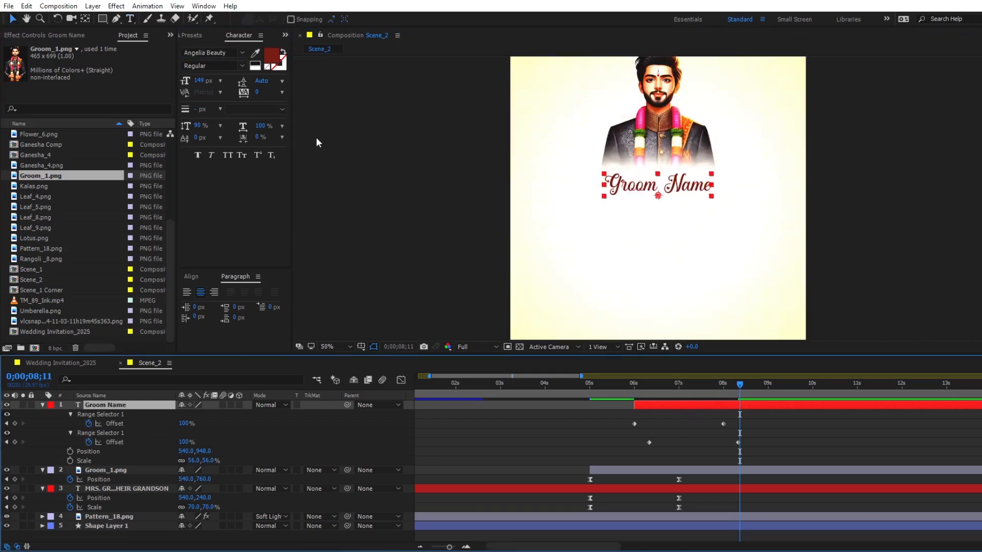
{"action": "left_click_drag", "start_coordinate": [202, 82], "coordinate": [376, 142]}
{"action": "left_click_drag", "start_coordinate": [658, 187], "coordinate": [658, 194]}
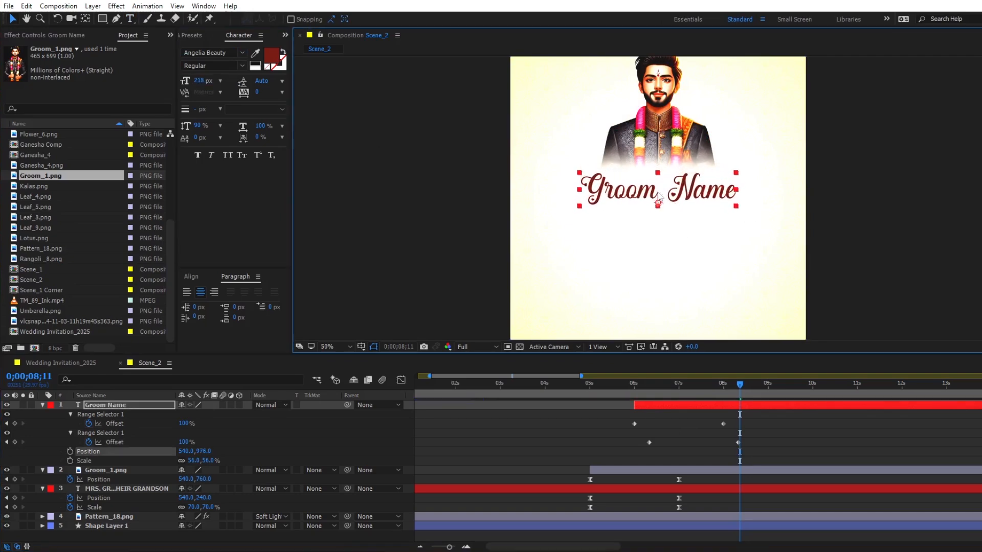
- Change the fill colour of the Groom Name text to dark blue
{"action": "left_click", "coordinate": [266, 60]}
{"action": "left_click_drag", "start_coordinate": [400, 187], "coordinate": [400, 184]}
{"action": "left_click", "coordinate": [384, 202]}
{"action": "left_click", "coordinate": [487, 123]}
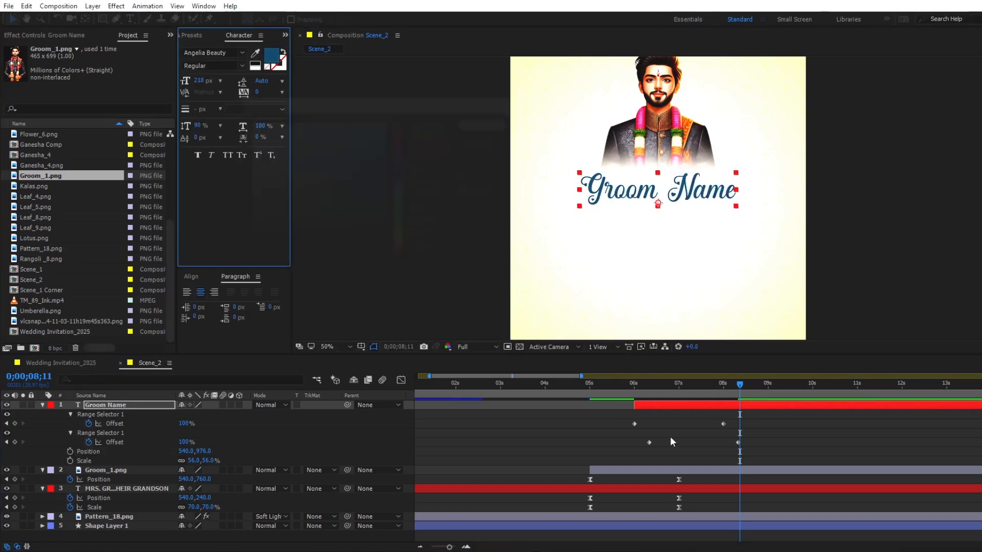
- Duplicate the Groom Name layer, shift the original to start at 0;00;07;00, and move it down to position 540, 1182
{"action": "left_click", "coordinate": [679, 392]}
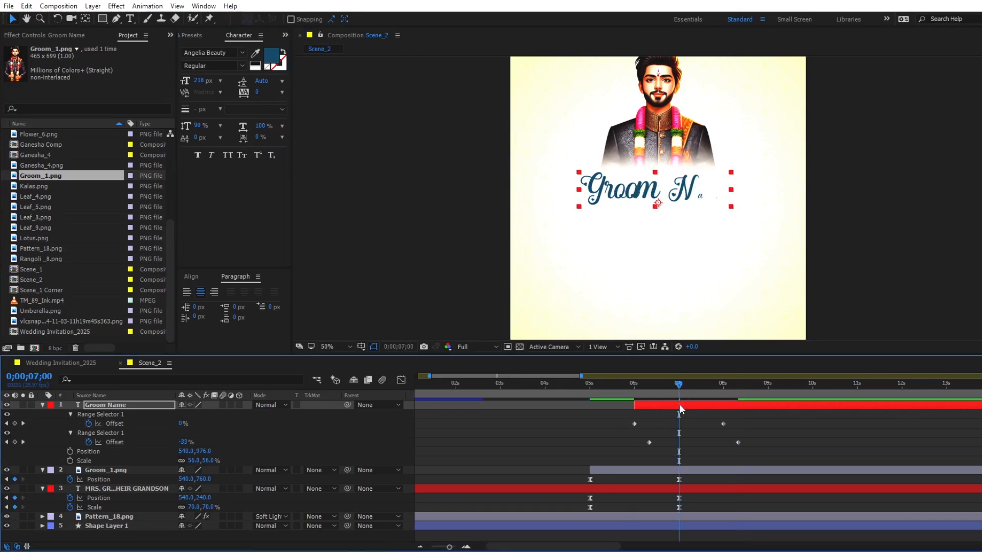
{"action": "left_click", "coordinate": [680, 406]}
{"action": "key", "text": "ctrl+d"}
{"action": "left_click", "coordinate": [680, 413]}
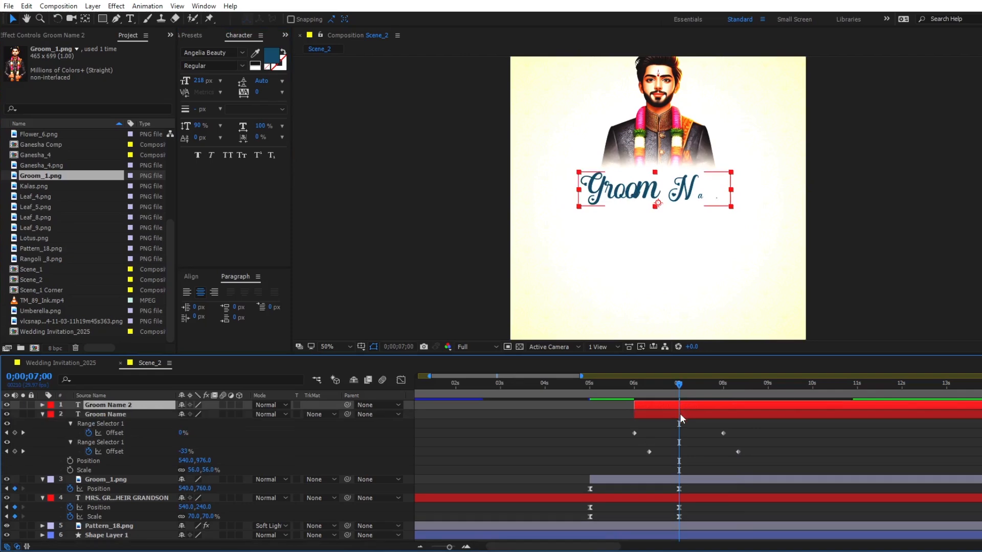
{"action": "key", "text": "["}
{"action": "left_click_drag", "start_coordinate": [677, 395], "coordinate": [747, 388]}
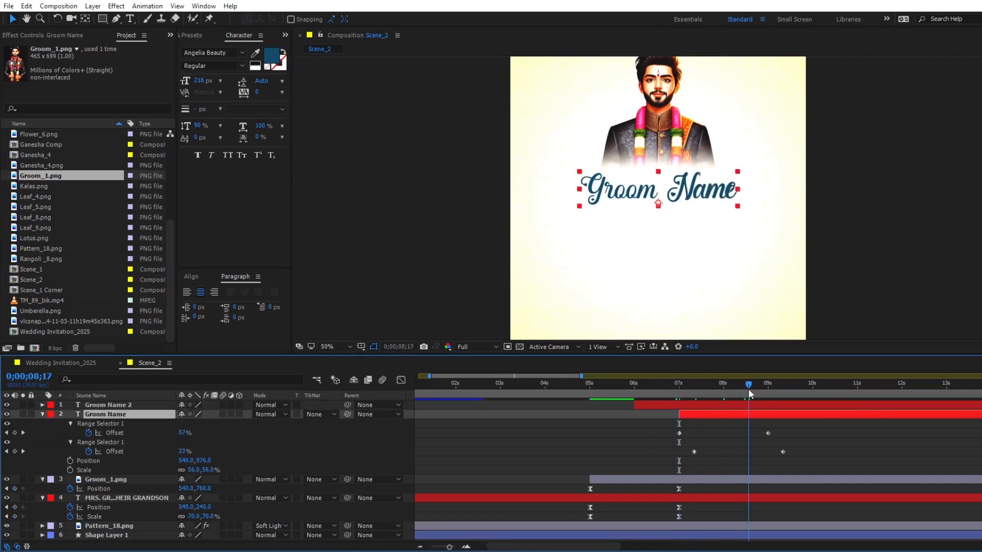
{"action": "left_click_drag", "start_coordinate": [660, 198], "coordinate": [658, 228]}
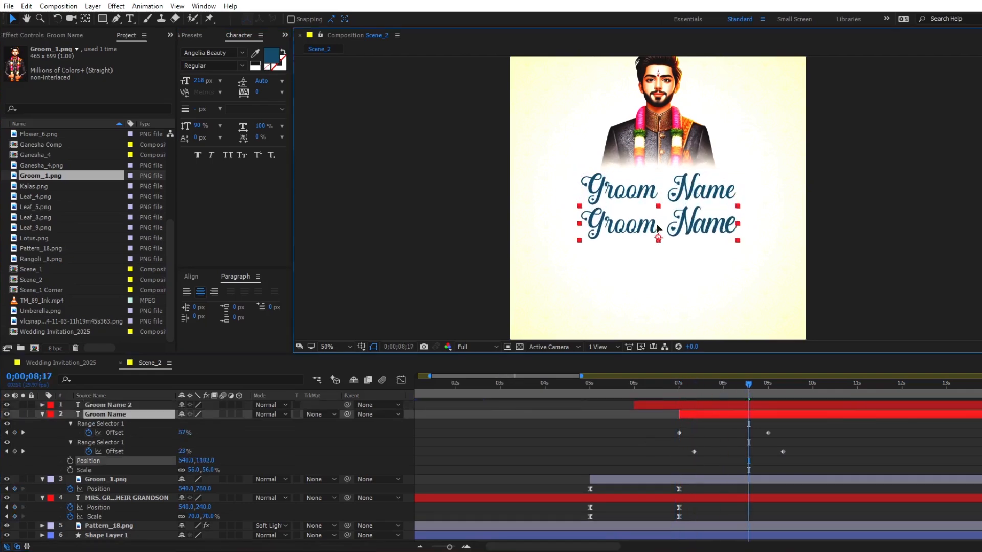
- Replace the lower Groom Name text with "S/O Mrs Mother Name" and "Mr. Father Name" on two lines
{"action": "left_click", "coordinate": [792, 390]}
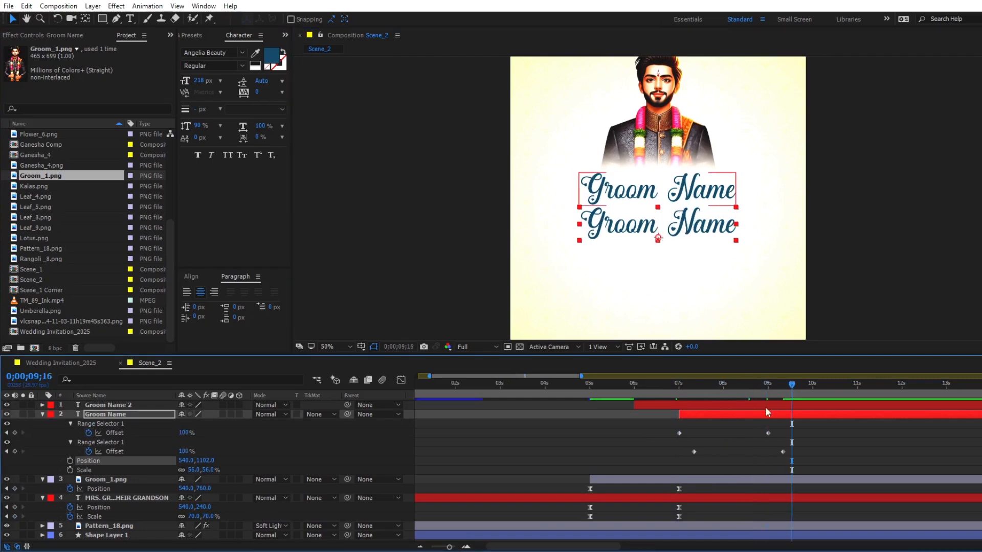
{"action": "double_click", "coordinate": [762, 415]}
{"action": "type", "text": "S/O Mrs Mother Name"}
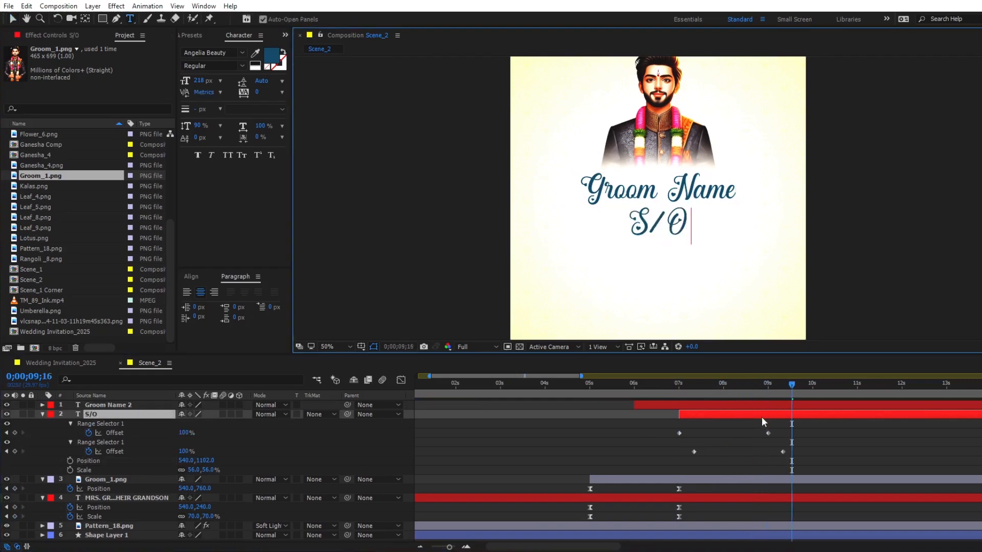
{"action": "key", "text": "Return"}
{"action": "type", "text": "Mr. Father Name"}
{"action": "left_click", "coordinate": [762, 416]}
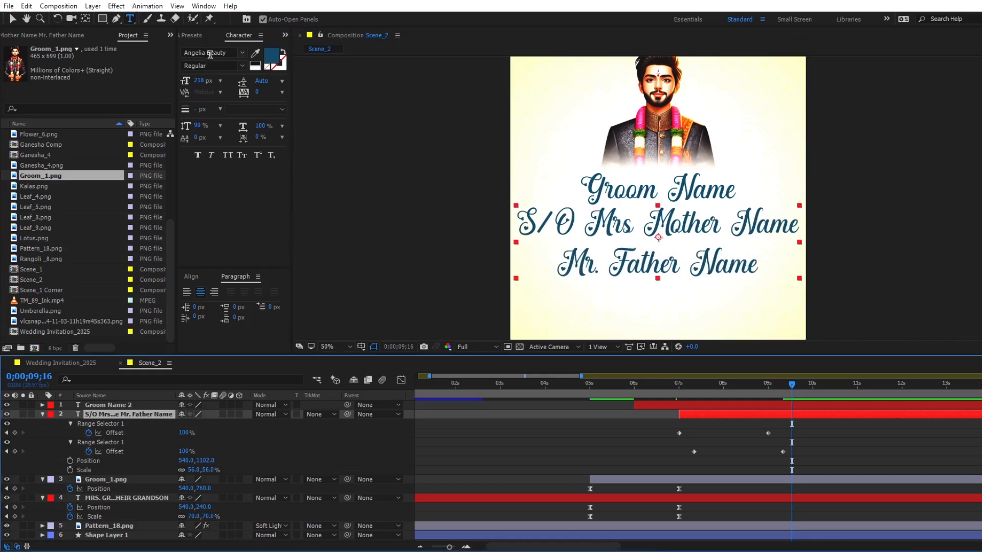
- Set the parents' name text to the Gabriola font at 115 px
{"action": "left_click", "coordinate": [211, 54]}
{"action": "type", "text": "Gabriola"}
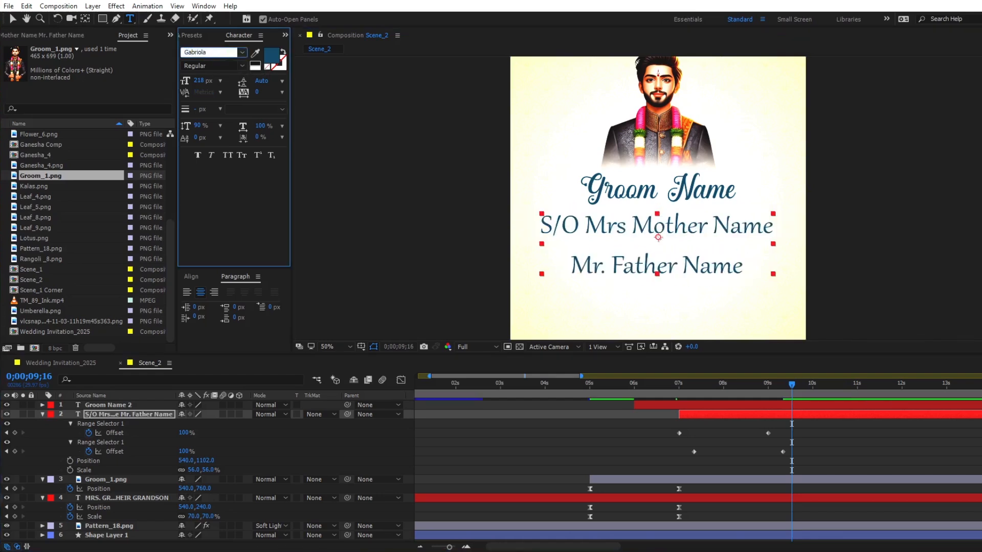
{"action": "left_click_drag", "start_coordinate": [198, 86], "coordinate": [148, 92]}
- Move the parents' name text up beneath the groom's name to position 540, 1058
{"action": "key", "text": "v"}
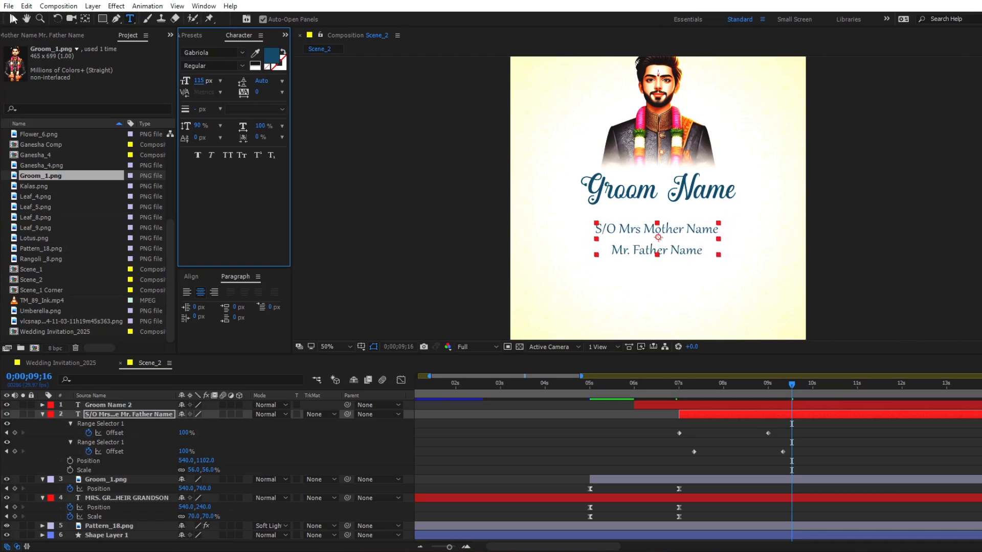
{"action": "left_click_drag", "start_coordinate": [659, 235], "coordinate": [661, 224]}
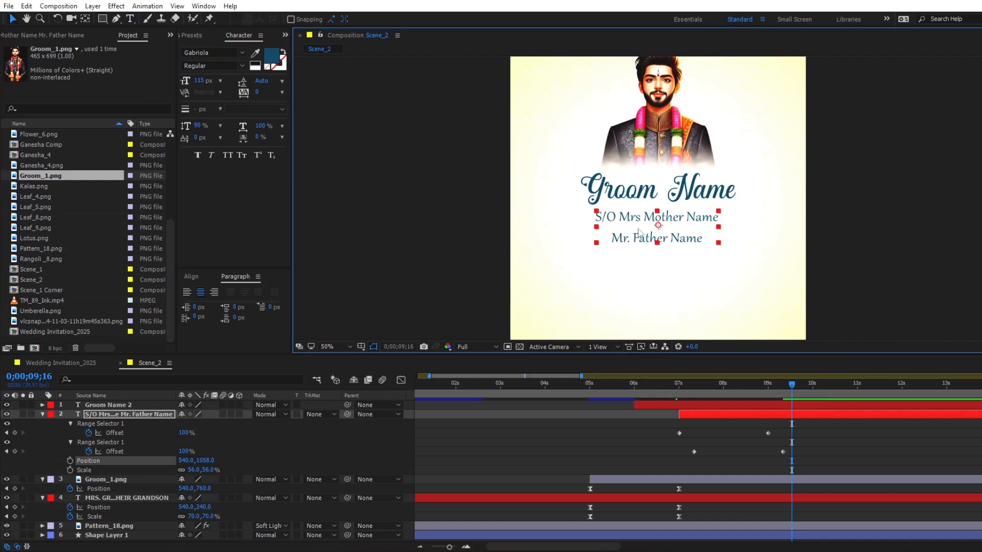
{"action": "key", "text": "comma"}
{"action": "key", "text": "comma"}
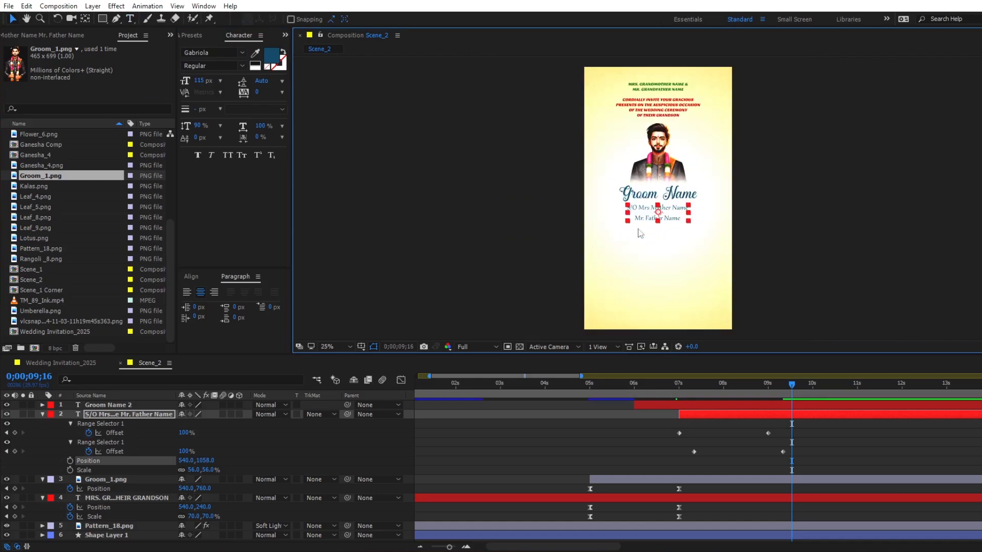
- Parent the Groom Name 2 and parents' name text layers to Groom_1.png and preview the animation from about 5 seconds
{"action": "left_click", "coordinate": [690, 405], "text": "shift"}
{"action": "left_click_drag", "start_coordinate": [348, 404], "coordinate": [108, 480]}
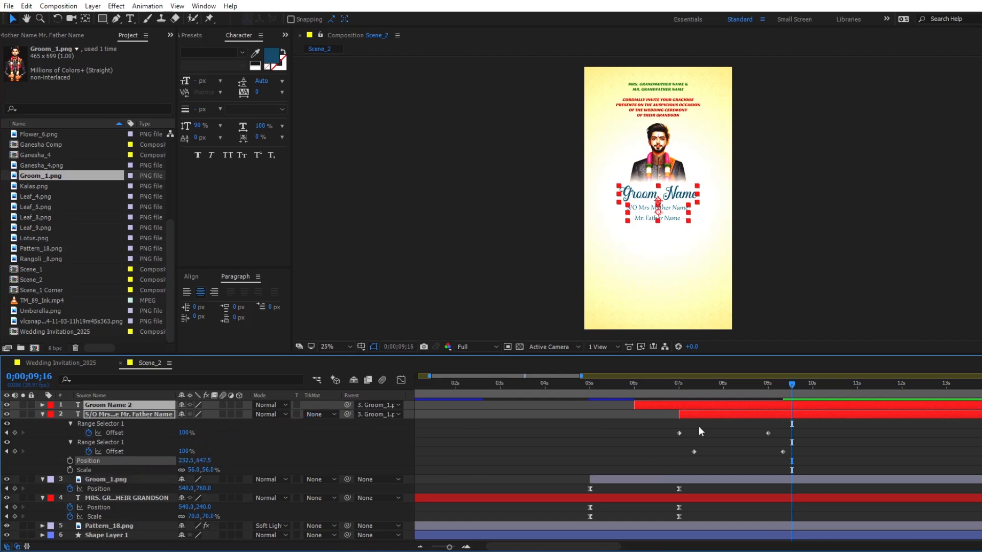
{"action": "key", "text": "u"}
{"action": "left_click", "coordinate": [589, 388]}
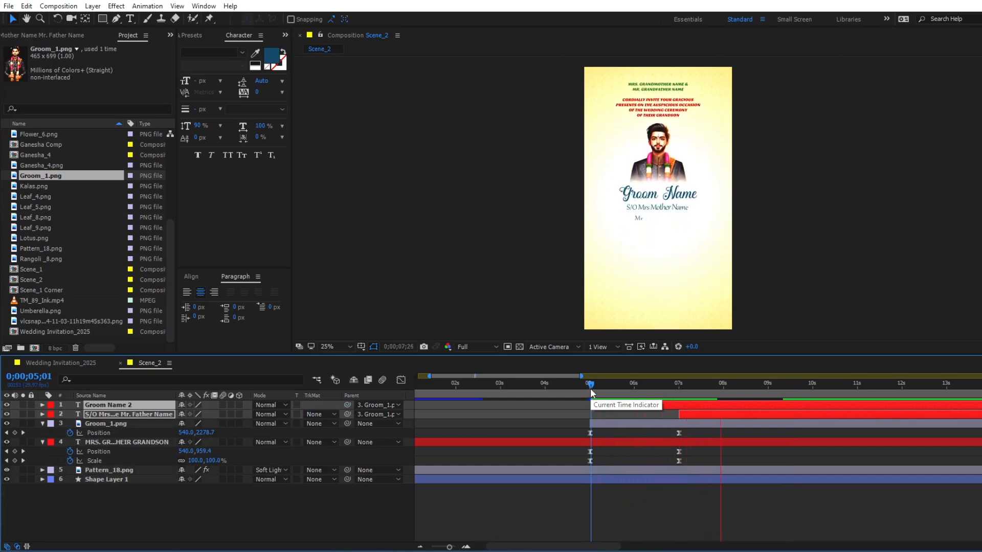
{"action": "key", "text": "space"}
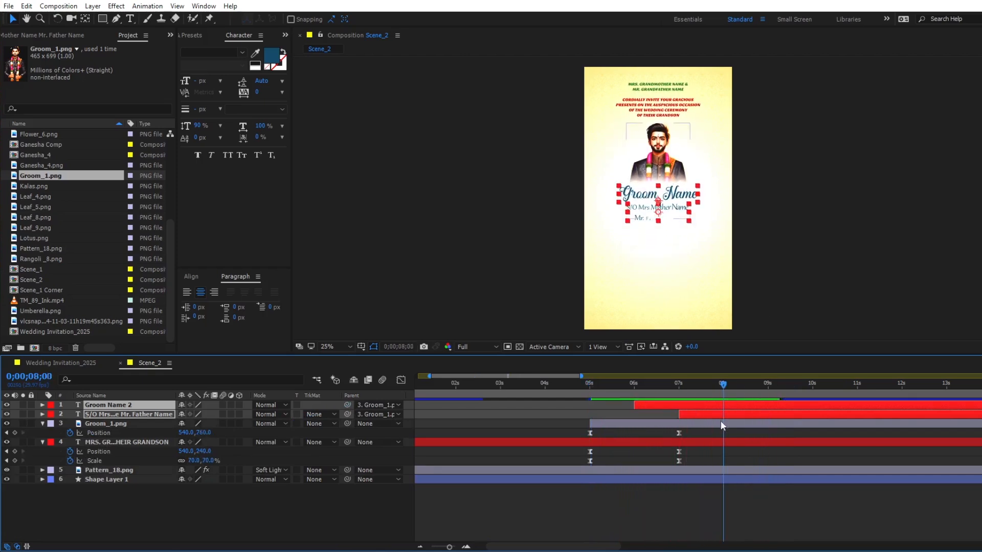
- Set the label colour of the groom photo, groom name and parents' name layers to yellow
{"action": "left_click", "coordinate": [720, 423], "text": "shift"}
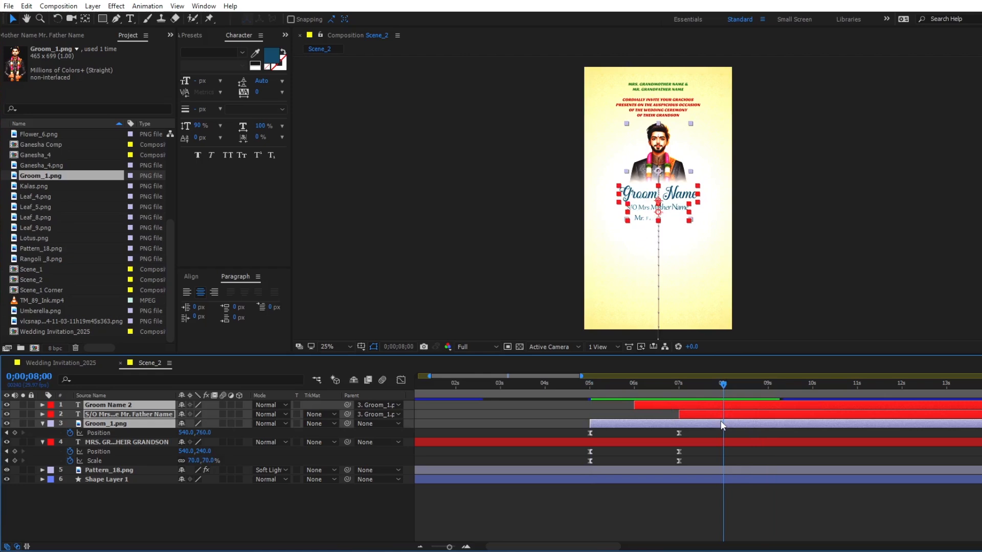
{"action": "left_click", "coordinate": [53, 428]}
{"action": "left_click", "coordinate": [77, 407]}
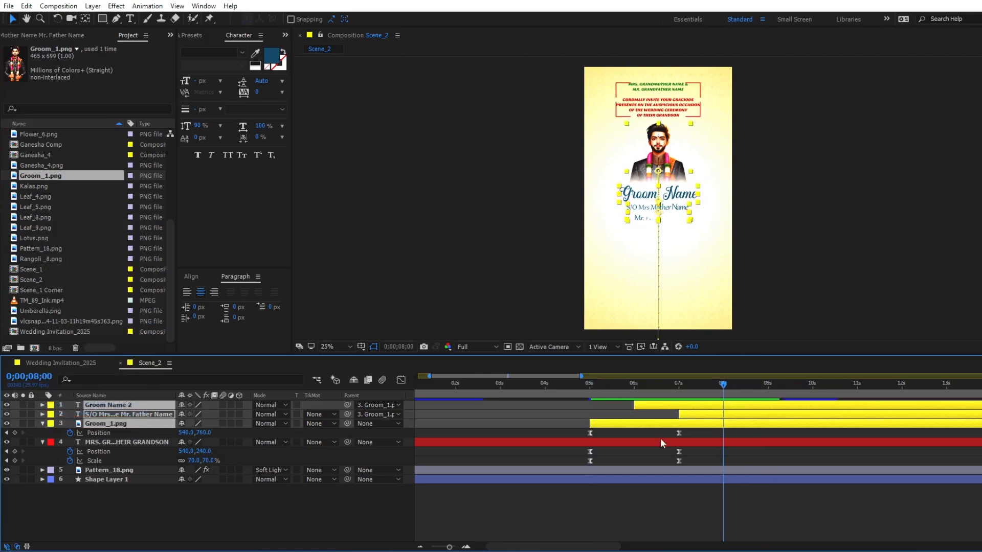
- Duplicate the three groom layers, place the copies beneath the originals, and label the copies orange
{"action": "key", "text": "ctrl+d"}
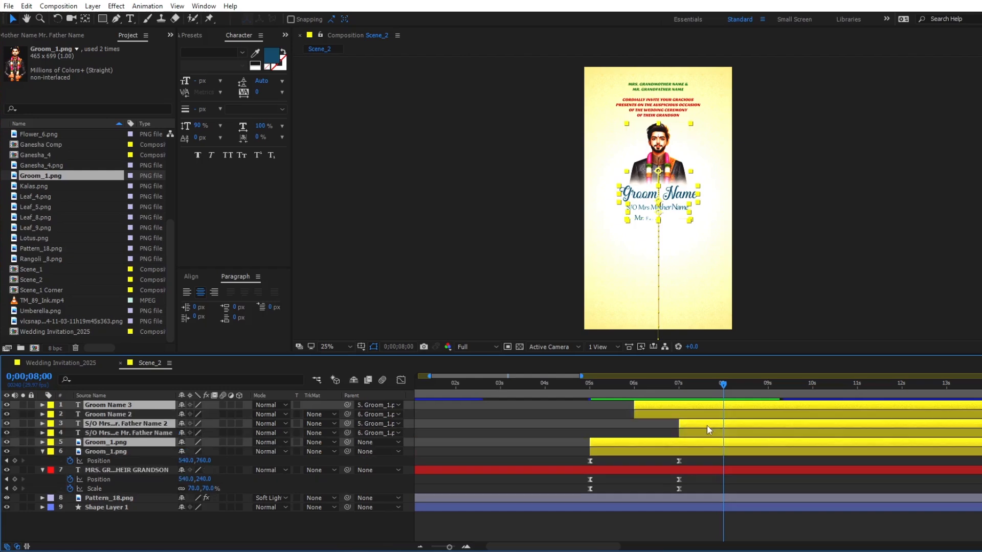
{"action": "left_click_drag", "start_coordinate": [127, 443], "coordinate": [131, 463]}
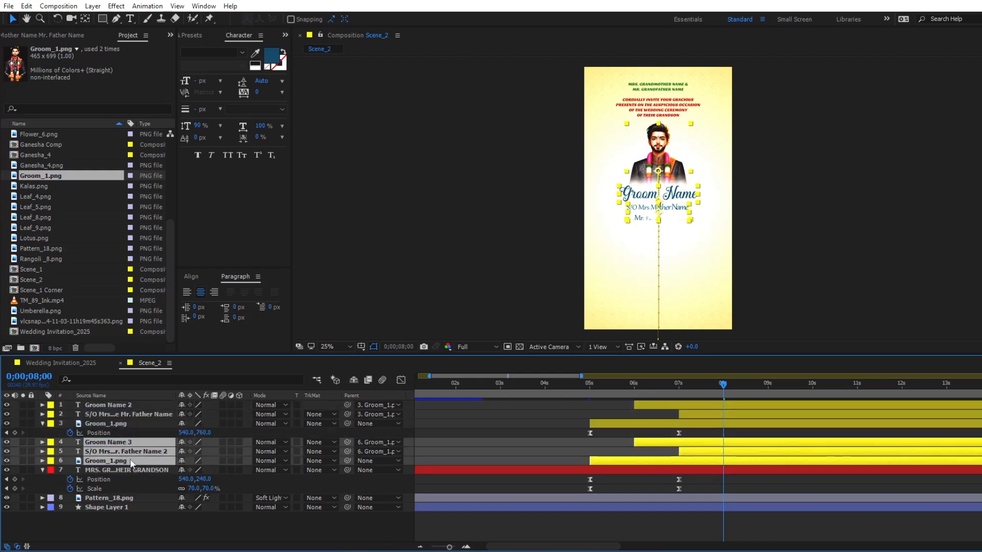
{"action": "left_click", "coordinate": [49, 462]}
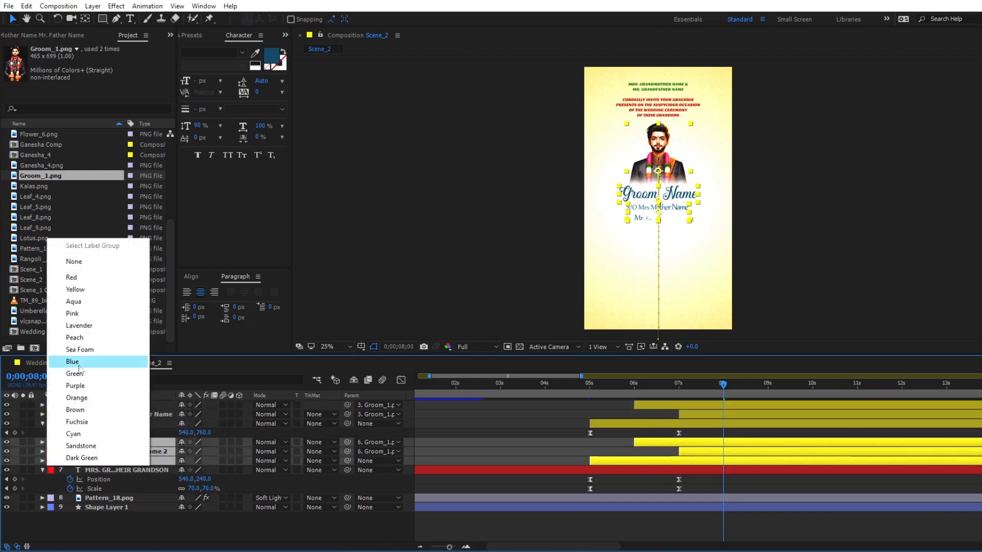
{"action": "left_click", "coordinate": [77, 398]}
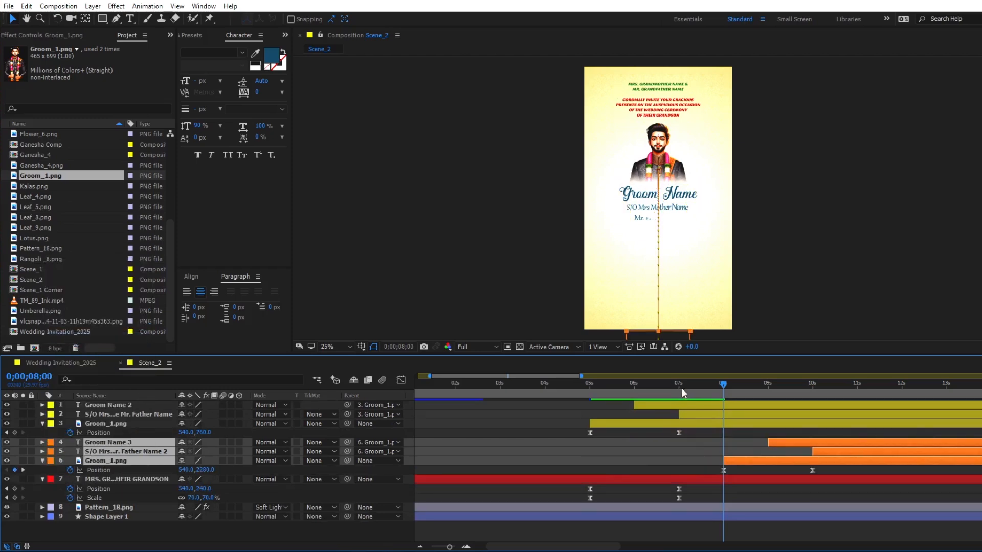
- Shift the three orange layers in time so the duplicated groom photo starts at 0;00;07;00
{"action": "left_click", "coordinate": [681, 388]}
{"action": "left_click", "coordinate": [679, 390]}
{"action": "left_click_drag", "start_coordinate": [737, 461], "coordinate": [707, 465]}
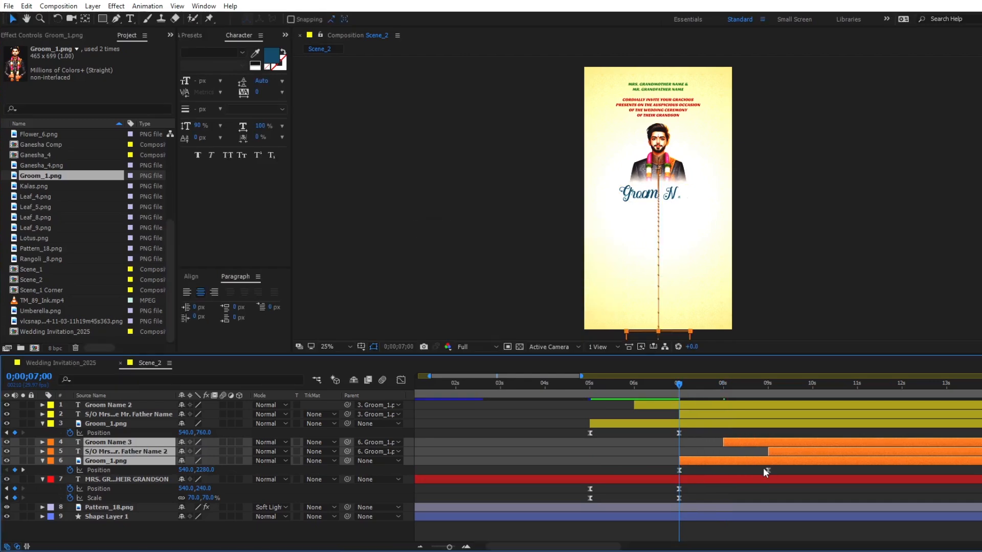
- Move the duplicated groom photo's position keyframe at 0;00;09;00 down to 540, 1520, beneath the first groom block
{"action": "key", "text": "k"}
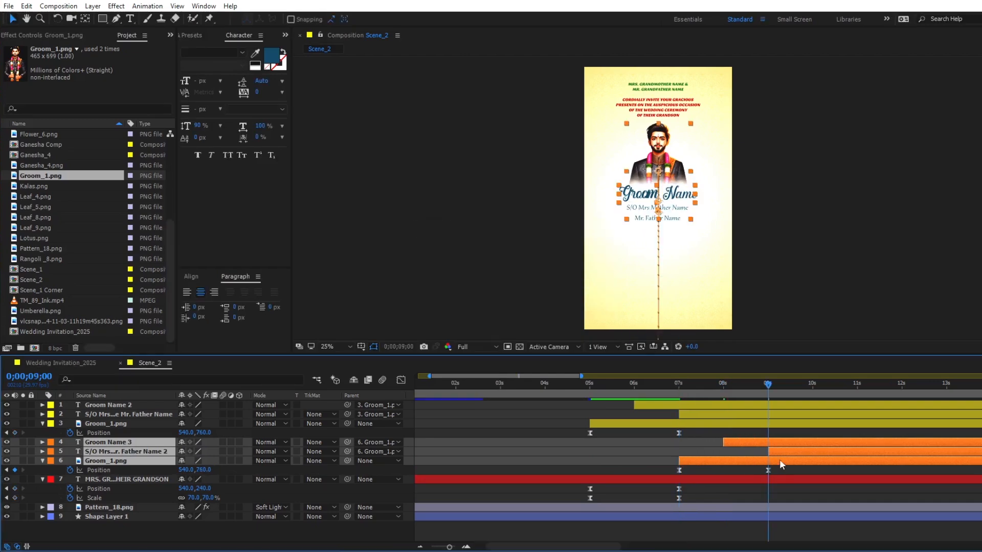
{"action": "left_click", "coordinate": [778, 471]}
{"action": "left_click", "coordinate": [778, 444]}
{"action": "left_click", "coordinate": [778, 450], "text": "shift"}
{"action": "left_click_drag", "start_coordinate": [281, 441], "coordinate": [128, 462]}
{"action": "left_click", "coordinate": [145, 464]}
{"action": "key", "text": "shift+Down"}
{"action": "key", "text": "shift+Down"}
{"action": "key", "text": "shift+Down"}
{"action": "key", "text": "shift+Down"}
{"action": "key", "text": "shift+Down"}
{"action": "key", "text": "shift+Down"}
{"action": "key", "text": "shift+Down"}
{"action": "key", "text": "shift+Down"}
{"action": "key", "text": "shift+Down"}
{"action": "key", "text": "shift+Down"}
{"action": "key", "text": "shift+Down"}
{"action": "key", "text": "shift+Down"}
{"action": "key", "text": "shift+Down"}
{"action": "key", "text": "shift+Down"}
{"action": "key", "text": "shift+Down"}
{"action": "key", "text": "shift+Down"}
{"action": "key", "text": "shift+Down"}
{"action": "key", "text": "shift+Down"}
{"action": "key", "text": "shift+Down"}
{"action": "left_click_drag", "start_coordinate": [772, 389], "coordinate": [833, 388]}
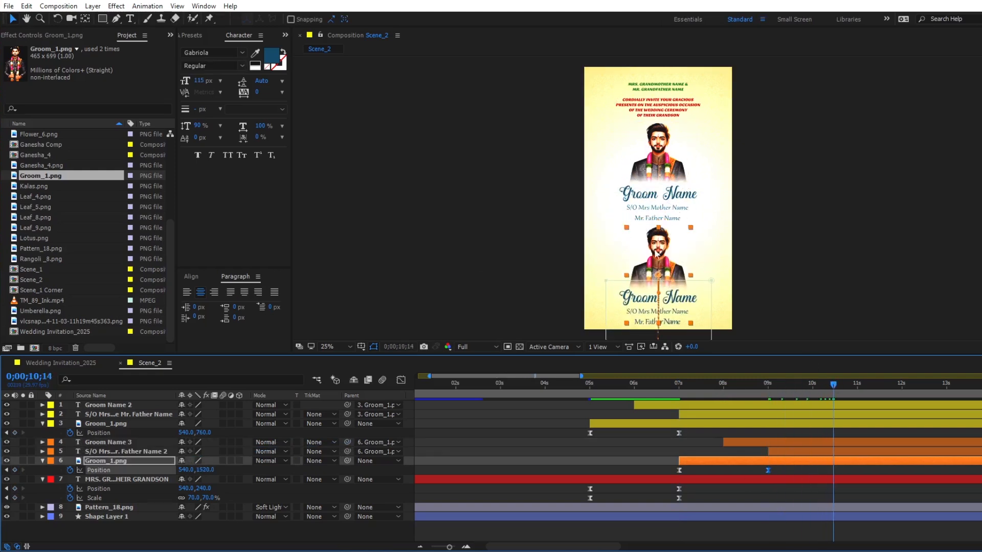
- Replace the source of the duplicated groom photo layer with Bride_1.png and preview the result
{"action": "left_click", "coordinate": [539, 424]}
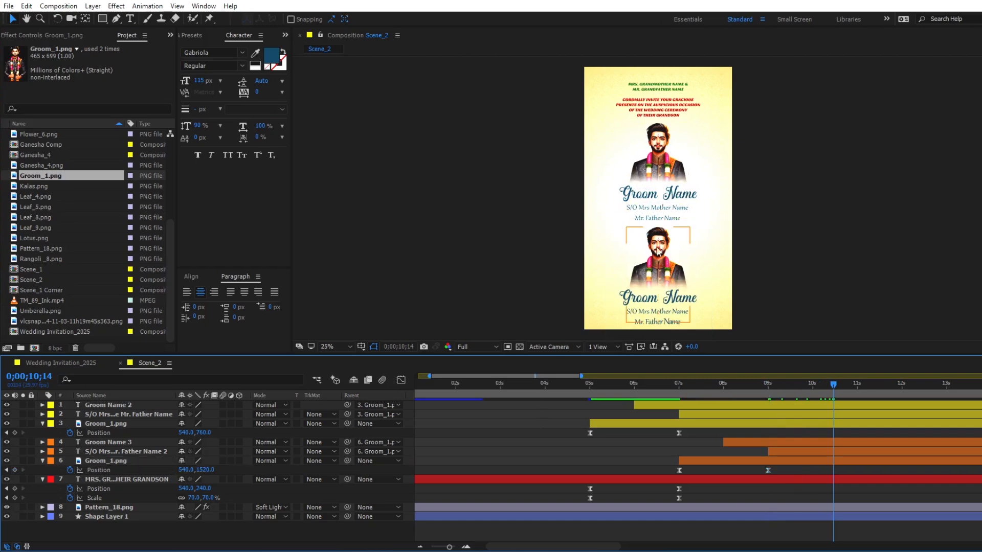
{"action": "left_click", "coordinate": [660, 253]}
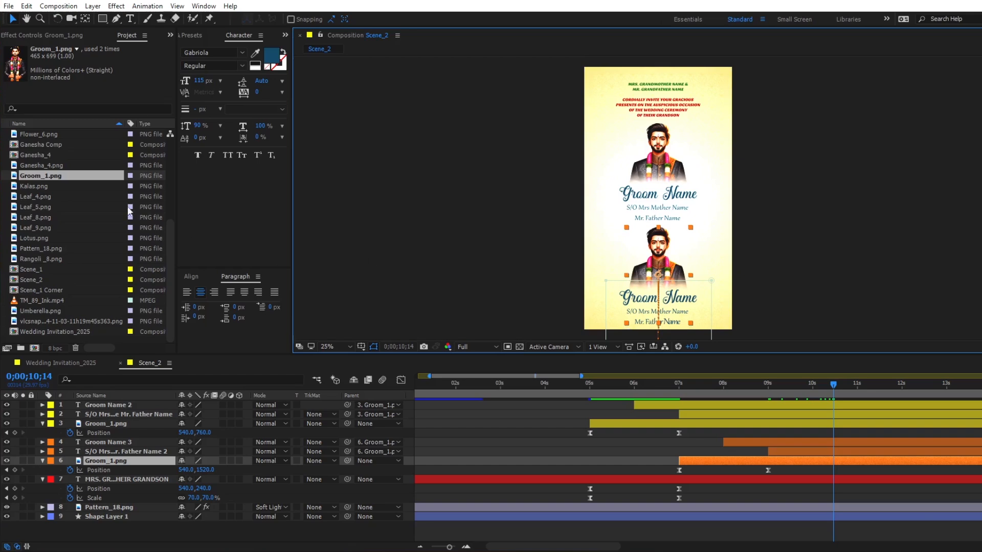
{"action": "scroll", "coordinate": [44, 208], "scroll_direction": "up", "scroll_amount": 3}
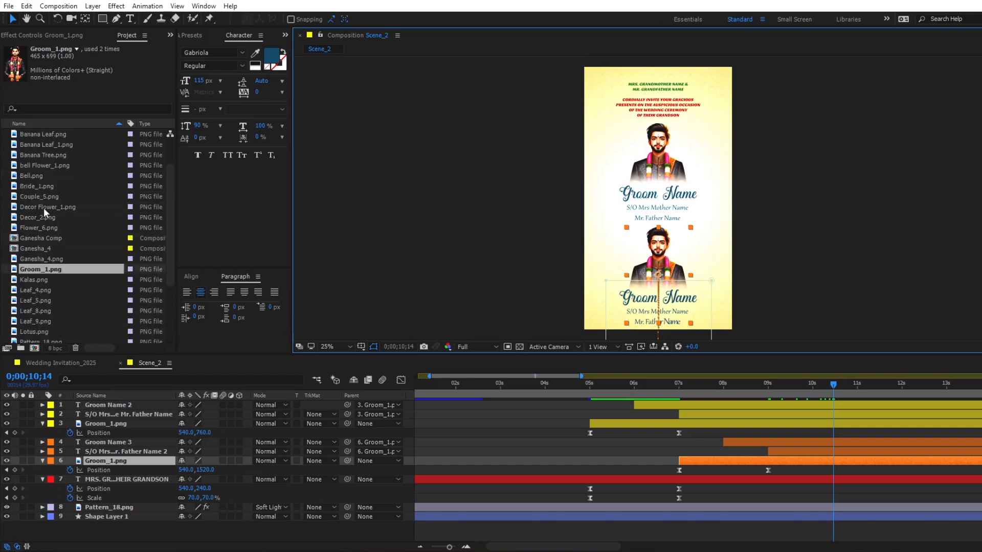
{"action": "left_click", "coordinate": [29, 186]}
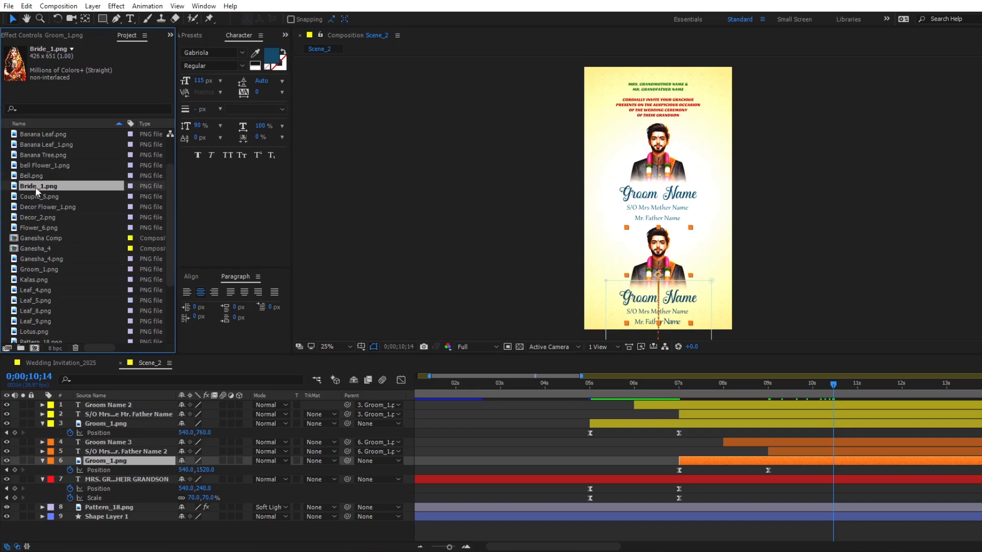
{"action": "left_click_drag", "start_coordinate": [35, 186], "coordinate": [686, 460]}
{"action": "left_click_drag", "start_coordinate": [670, 388], "coordinate": [691, 389]}
{"action": "key", "text": "space"}
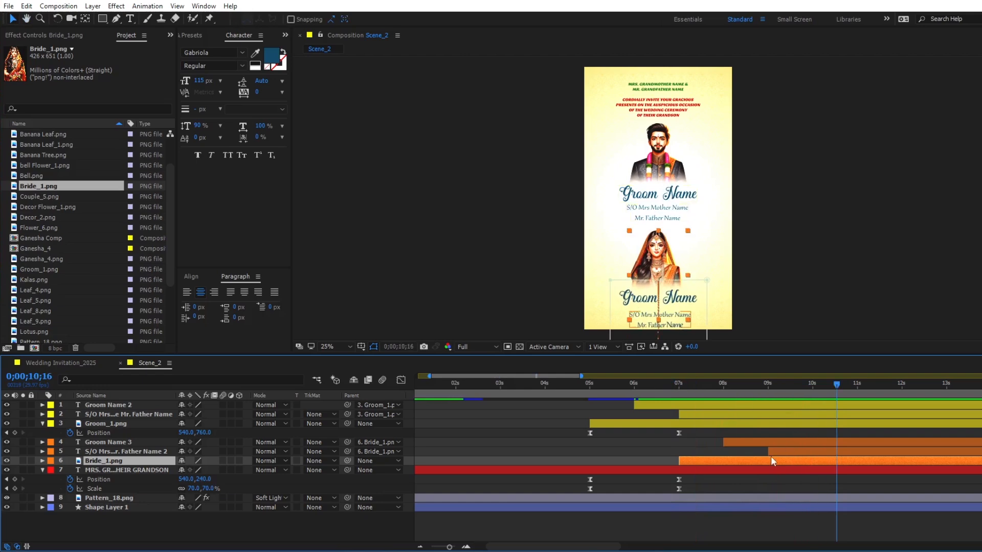
- Raise the bride photo's position keyframe at 0;00;09;00 to 540, 1480
{"action": "key", "text": "u"}
{"action": "key", "text": "j"}
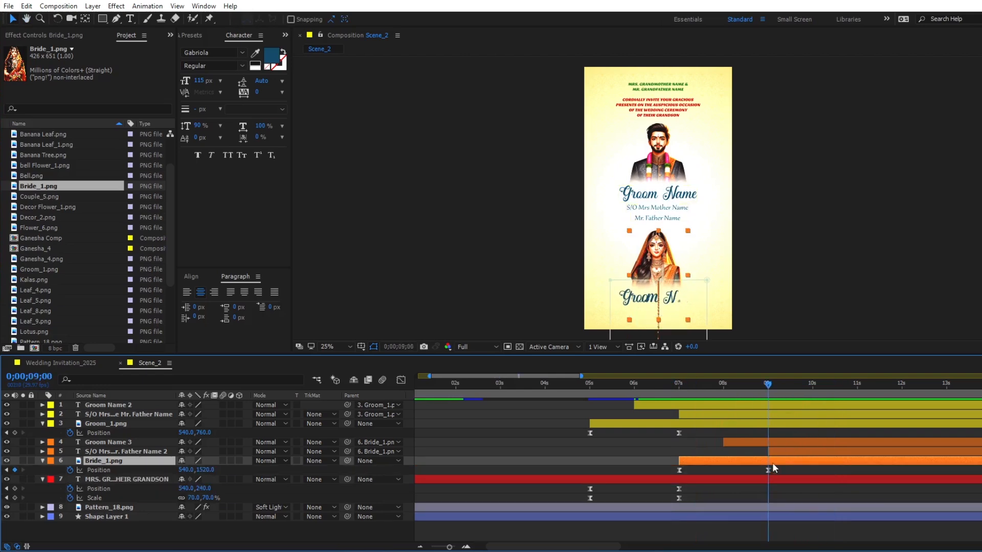
{"action": "left_click", "coordinate": [768, 469]}
{"action": "key", "text": "shift+Up"}
{"action": "key", "text": "shift+Up"}
{"action": "key", "text": "shift+Up"}
{"action": "key", "text": "shift+Up"}
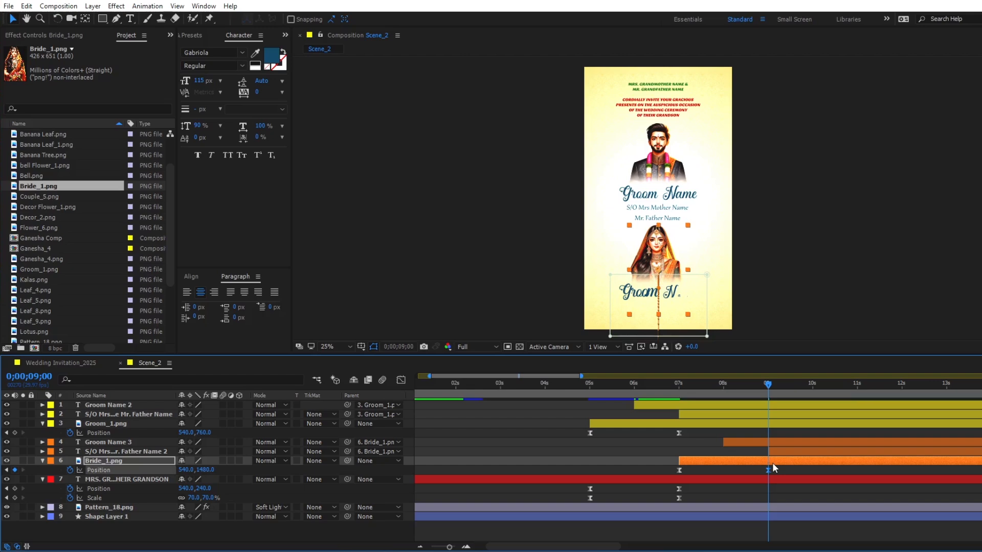
{"action": "left_click_drag", "start_coordinate": [771, 387], "coordinate": [857, 384]}
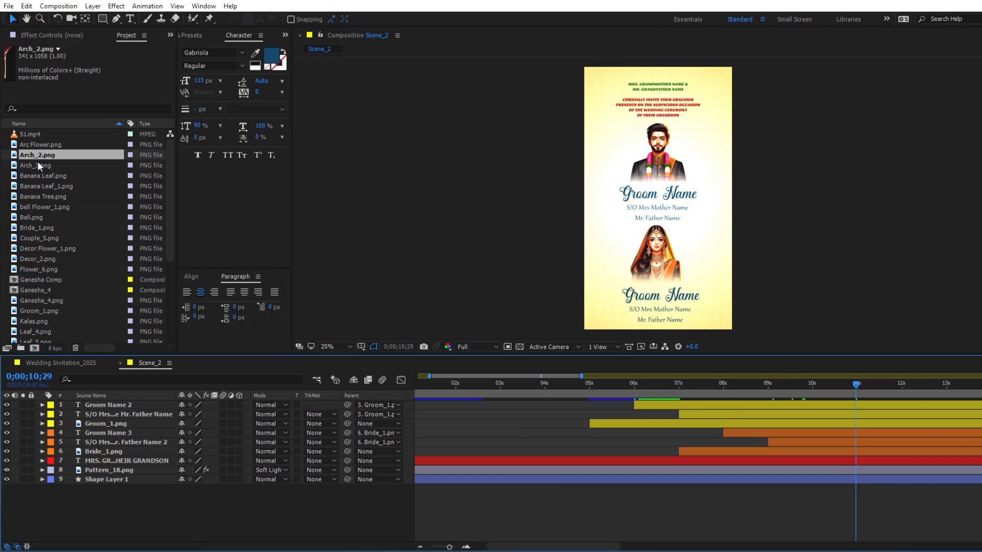
- Add Arch_3.png as the top layer, align it along the scene's left edge, and resize it to fit the frame height
{"action": "left_click", "coordinate": [35, 164]}
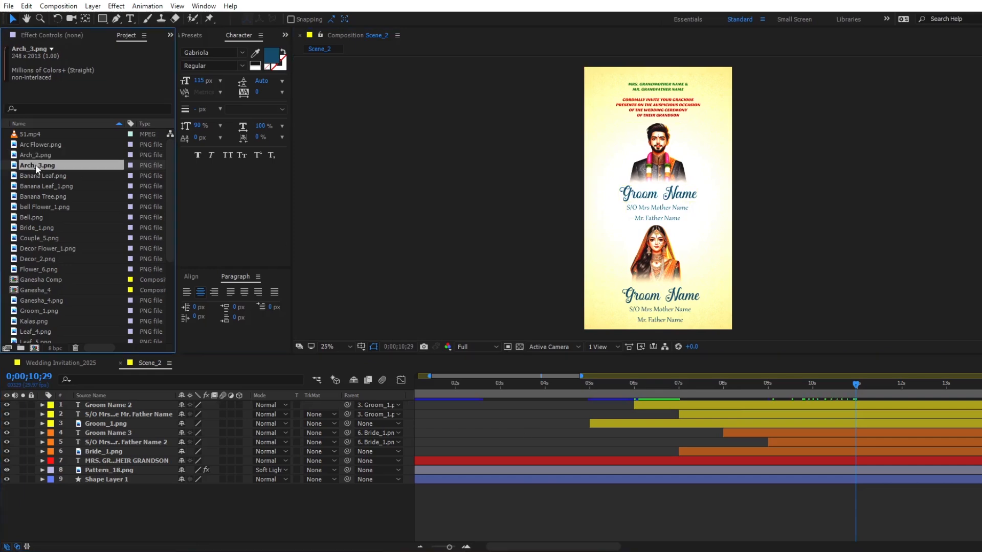
{"action": "left_click_drag", "start_coordinate": [35, 164], "coordinate": [102, 397]}
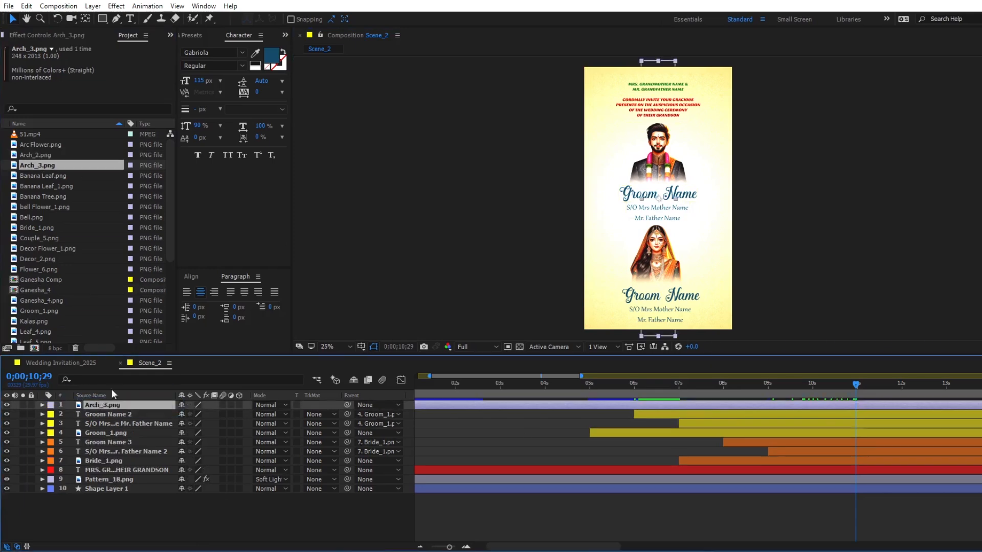
{"action": "left_click_drag", "start_coordinate": [643, 203], "coordinate": [584, 217]}
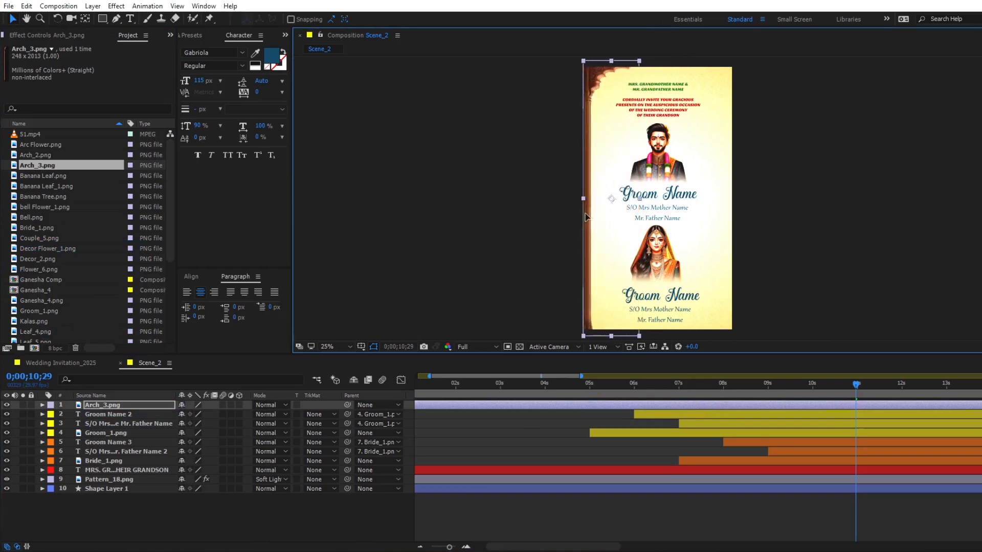
{"action": "left_click_drag", "start_coordinate": [610, 60], "coordinate": [610, 67]}
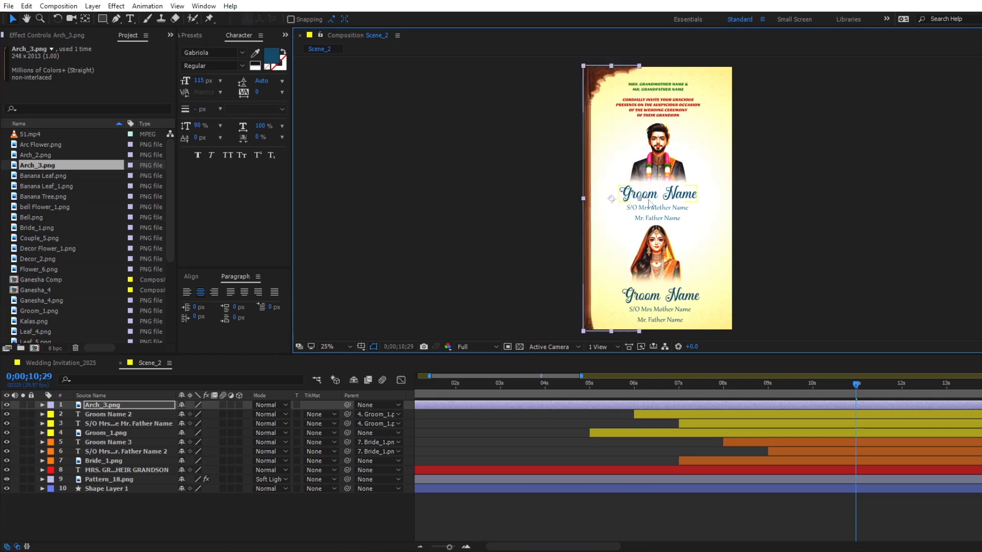
{"action": "left_click_drag", "start_coordinate": [641, 199], "coordinate": [643, 198]}
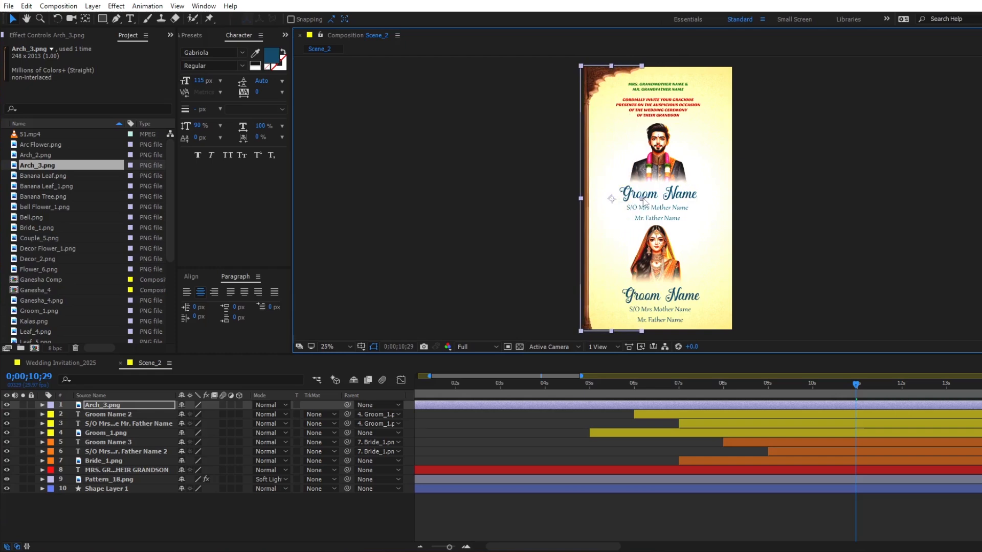
{"action": "key", "text": "Right"}
{"action": "key", "text": "Right"}
{"action": "key", "text": "Right"}
{"action": "key", "text": "Right"}
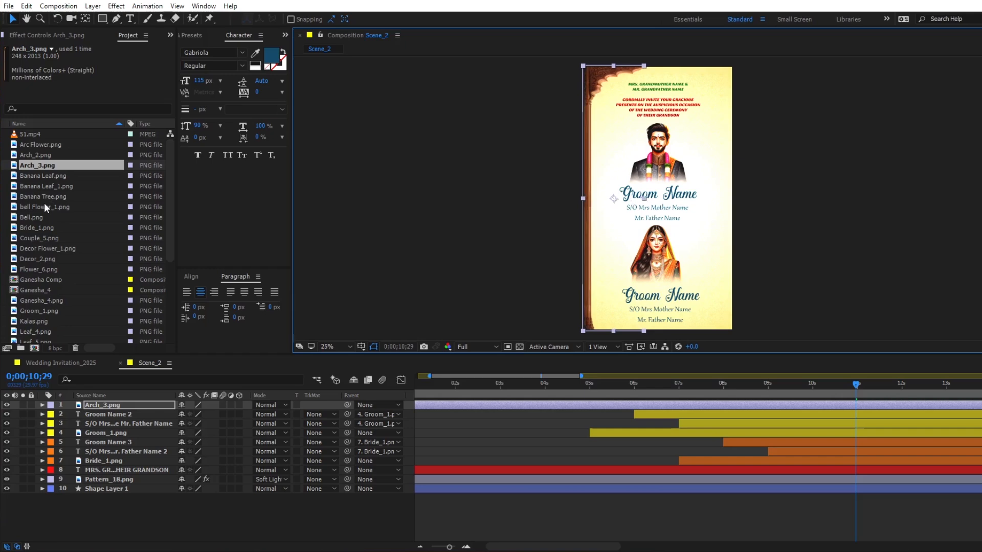
- Place bell Flower_1.png and Decor_2.png below the Arch_3.png layer, hang them side by side from the arch's top, and scale Decor_2.png to 10%
{"action": "left_click_drag", "start_coordinate": [41, 207], "coordinate": [78, 412]}
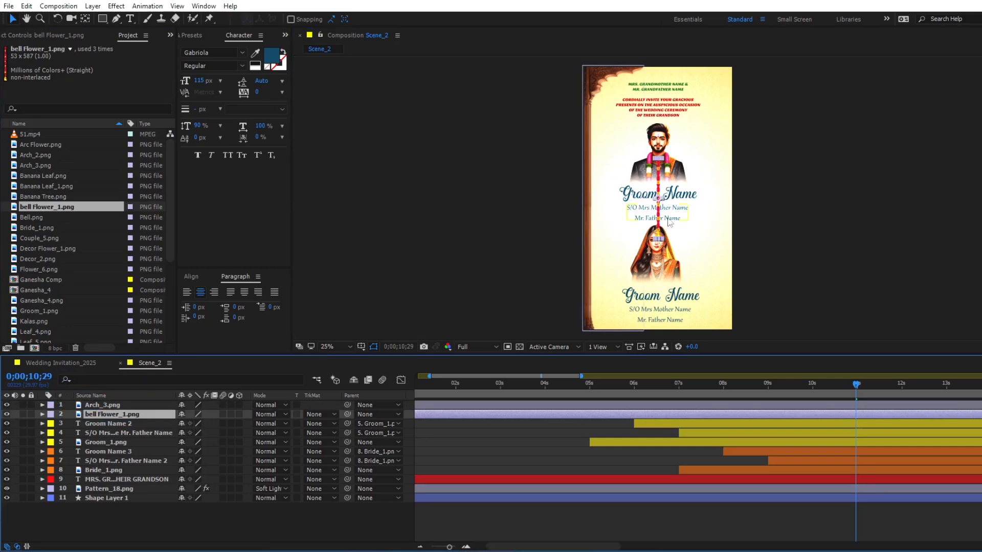
{"action": "left_click_drag", "start_coordinate": [659, 189], "coordinate": [622, 81]}
{"action": "left_click_drag", "start_coordinate": [38, 259], "coordinate": [84, 418]}
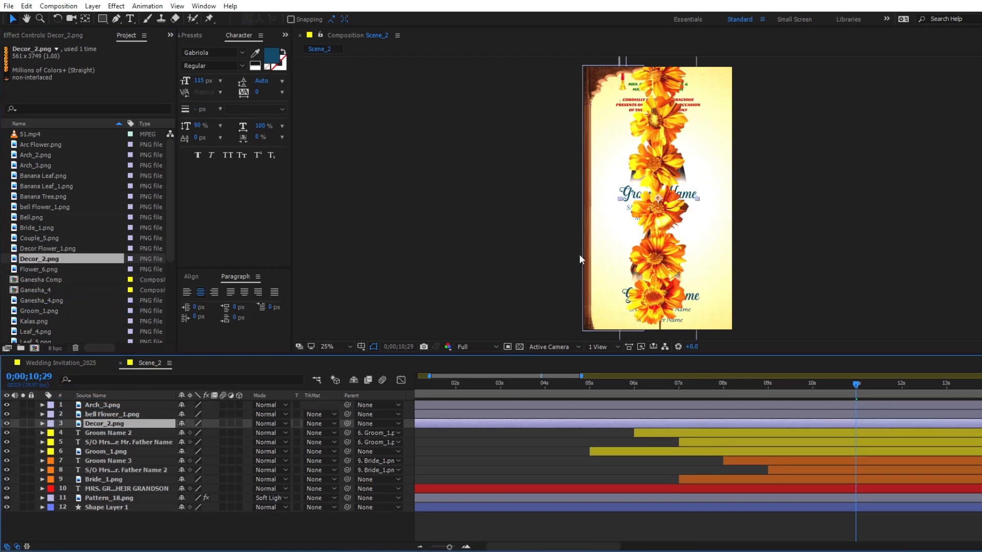
{"action": "key", "text": "s"}
{"action": "left_click_drag", "start_coordinate": [194, 434], "coordinate": [150, 436]}
{"action": "left_click_drag", "start_coordinate": [660, 217], "coordinate": [610, 89]}
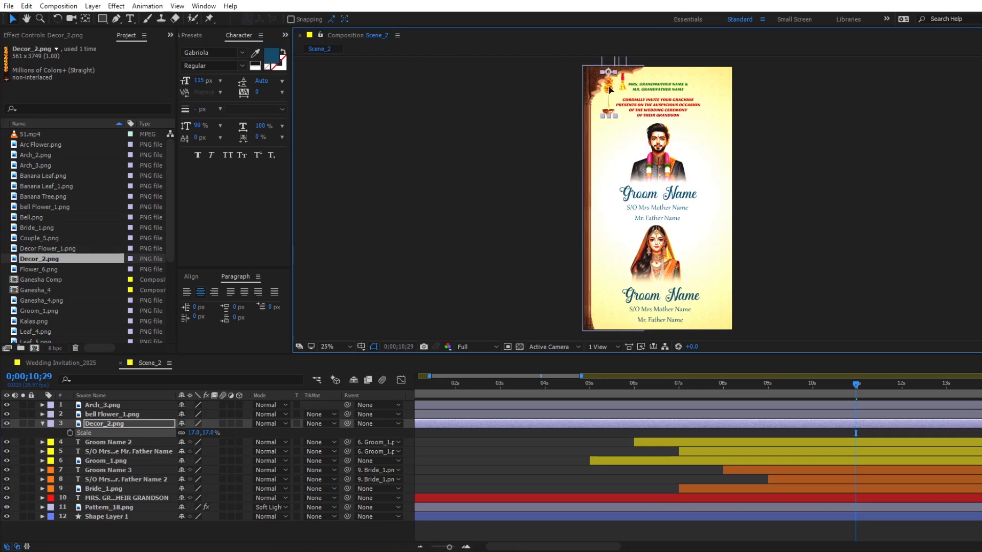
{"action": "left_click", "coordinate": [195, 432]}
{"action": "key", "text": "Return"}
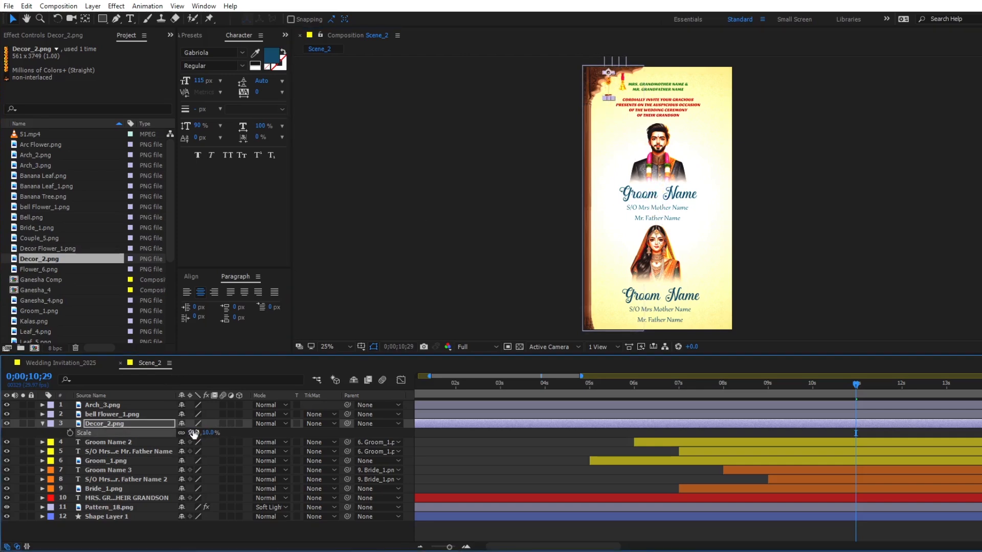
{"action": "left_click", "coordinate": [609, 86]}
{"action": "left_click_drag", "start_coordinate": [607, 83], "coordinate": [610, 86]}
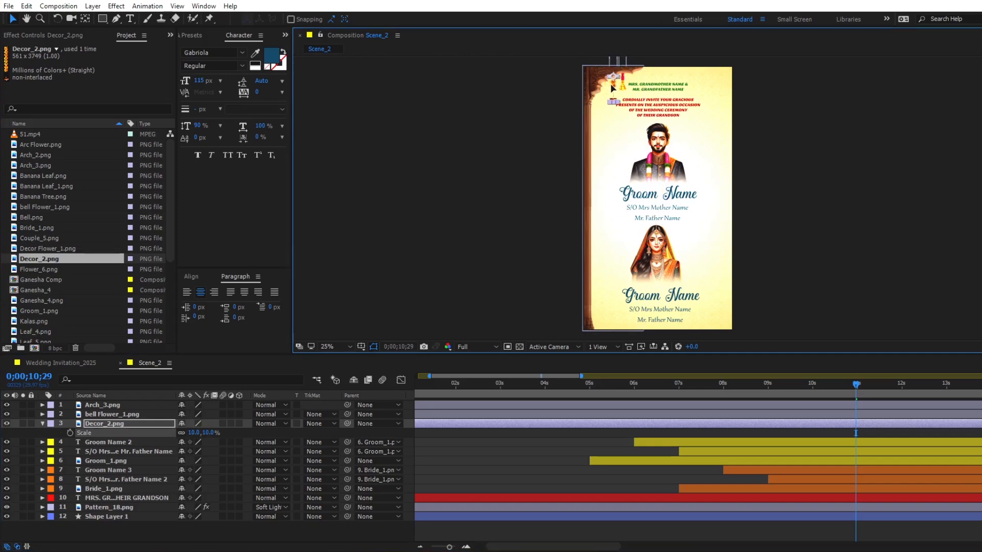
- Duplicate the bell Flower_1.png layer, place the copy below Decor_2.png, and hang it lower and left of the Decor_2.png garland
{"action": "left_click", "coordinate": [657, 415]}
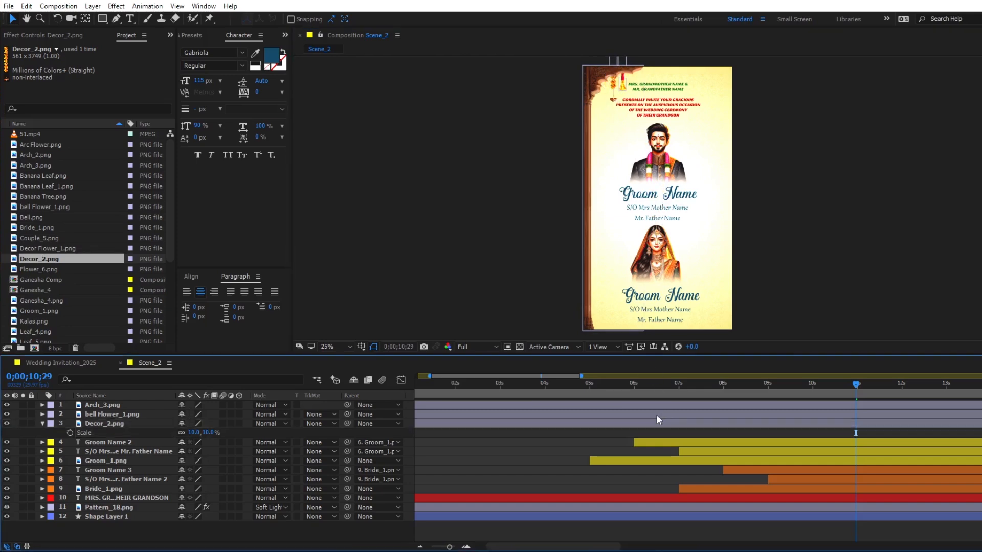
{"action": "left_click", "coordinate": [652, 413]}
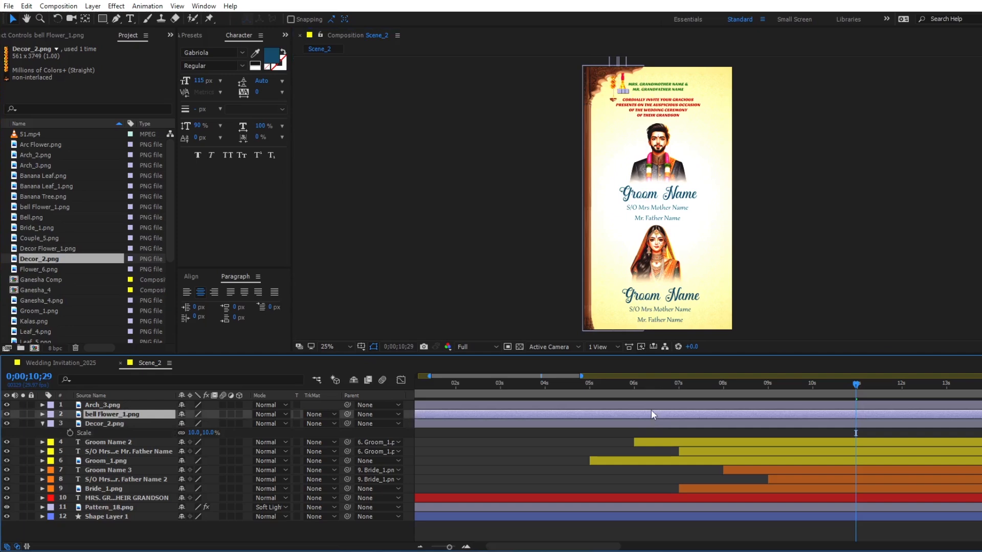
{"action": "key", "text": "ctrl+d"}
{"action": "left_click_drag", "start_coordinate": [164, 416], "coordinate": [148, 443]}
{"action": "left_click_drag", "start_coordinate": [622, 107], "coordinate": [608, 109]}
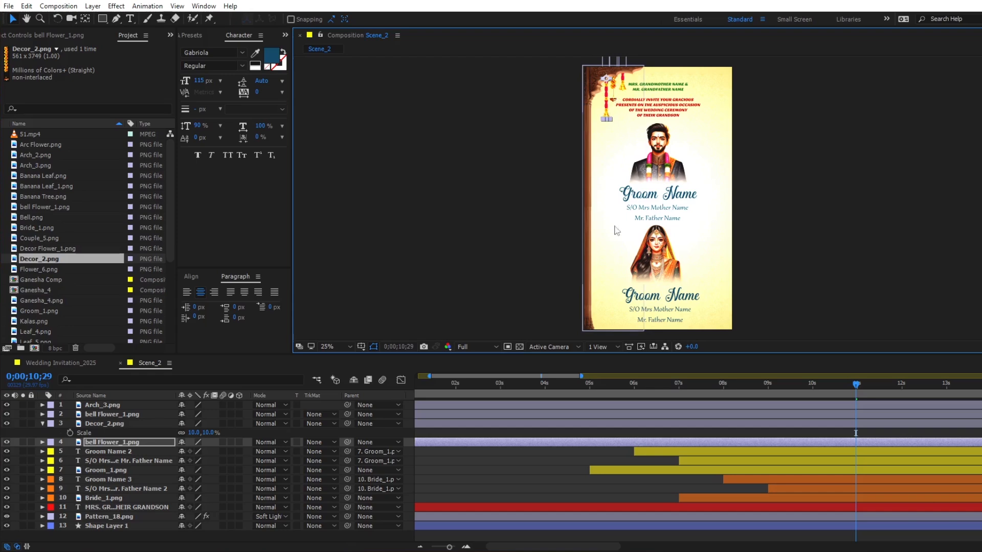
- Duplicate the Decor_2.png garland, place the copy below the second bell Flower_1.png layer, and hang it lower beside the arch's left pillar
{"action": "left_click", "coordinate": [112, 424]}
{"action": "key", "text": "ctrl+d"}
{"action": "left_click_drag", "start_coordinate": [110, 450], "coordinate": [112, 454]}
{"action": "left_click", "coordinate": [599, 118]}
{"action": "left_click_drag", "start_coordinate": [598, 122], "coordinate": [597, 126]}
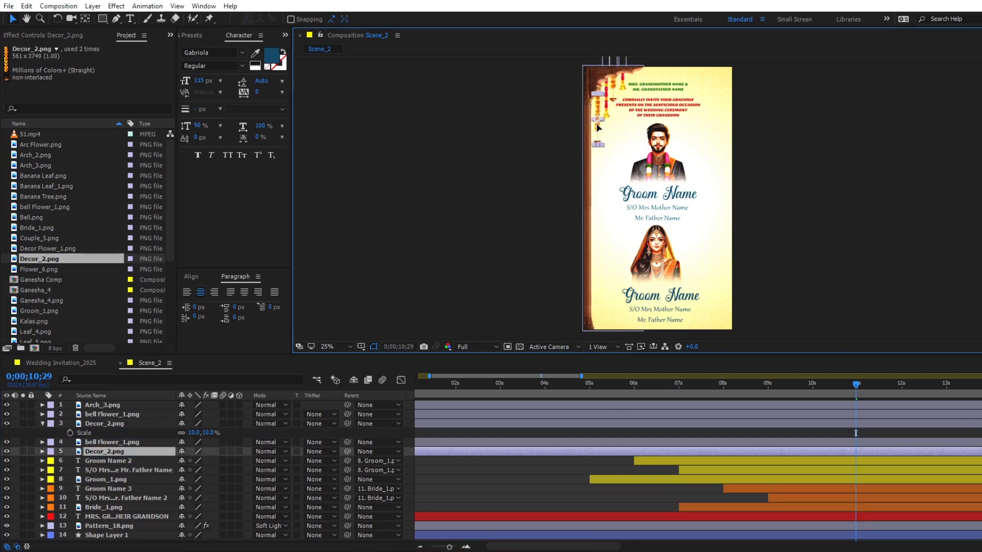
{"action": "left_click", "coordinate": [598, 128]}
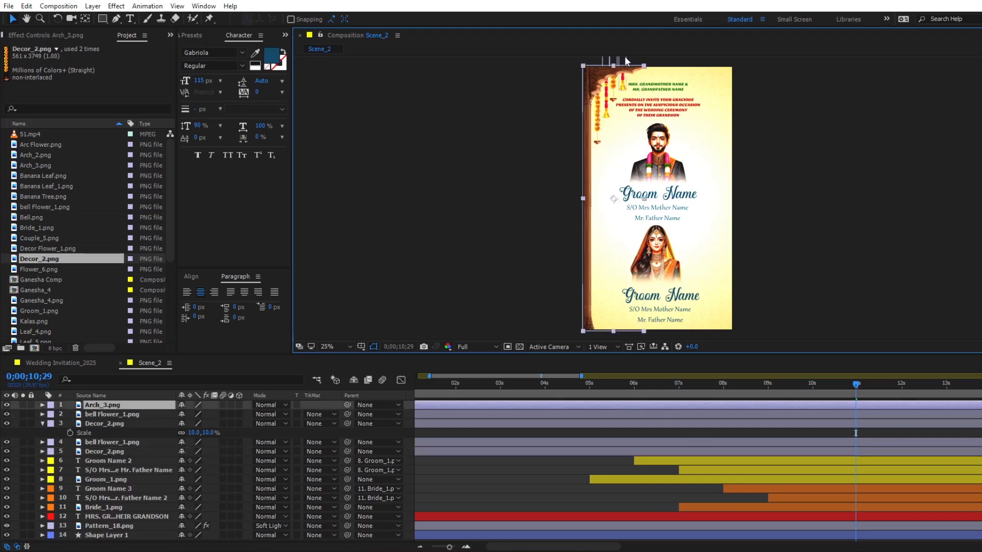
{"action": "left_click", "coordinate": [650, 452]}
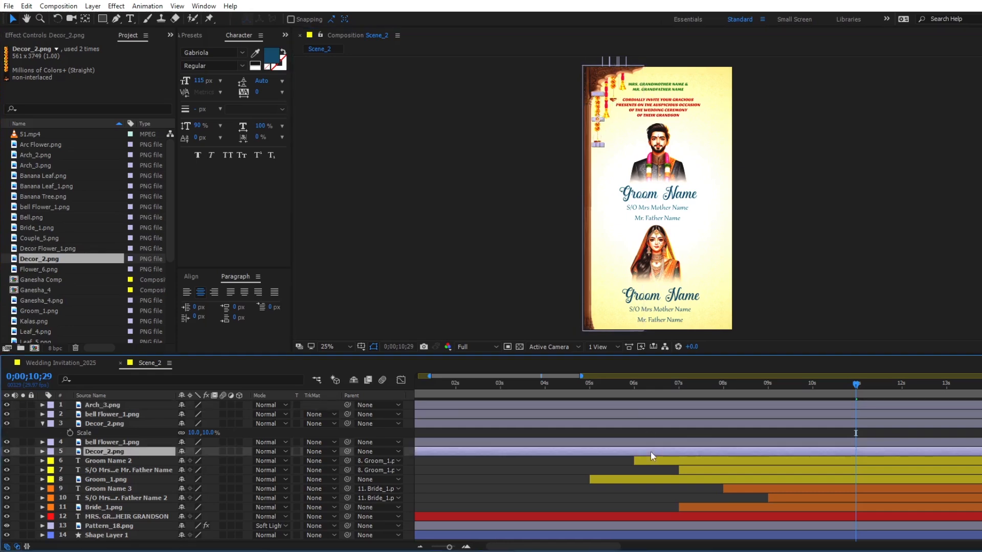
{"action": "left_click", "coordinate": [656, 404]}
{"action": "left_click", "coordinate": [654, 412]}
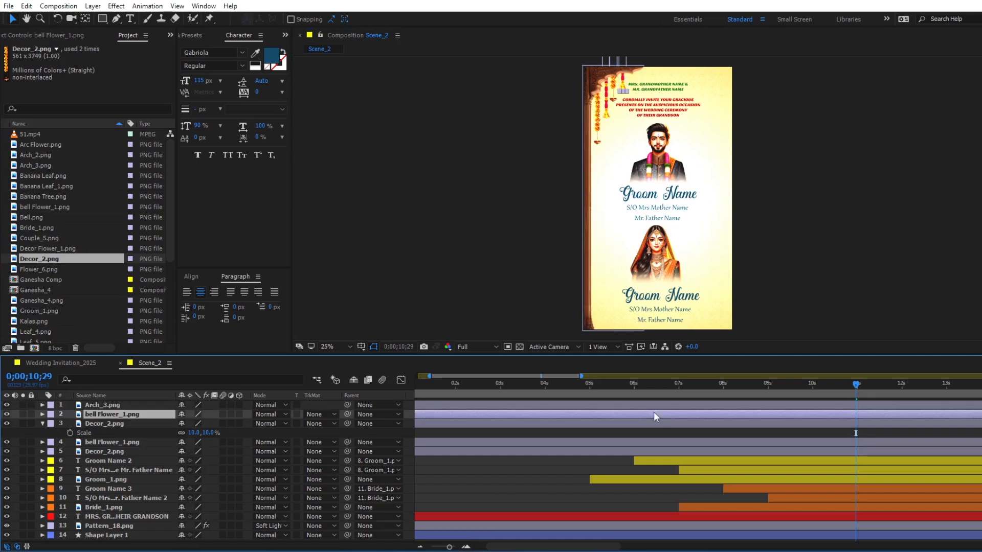
{"action": "left_click", "coordinate": [661, 422]}
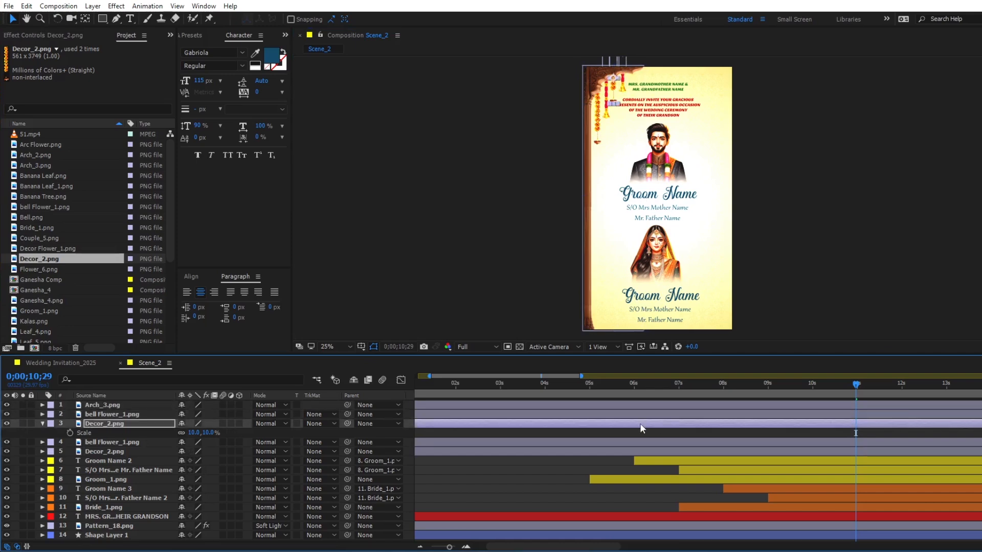
- Add Decor Flower_1.png below the lower Decor_2.png layer and hang it along the upper part of the arch's left pillar
{"action": "left_click", "coordinate": [52, 247]}
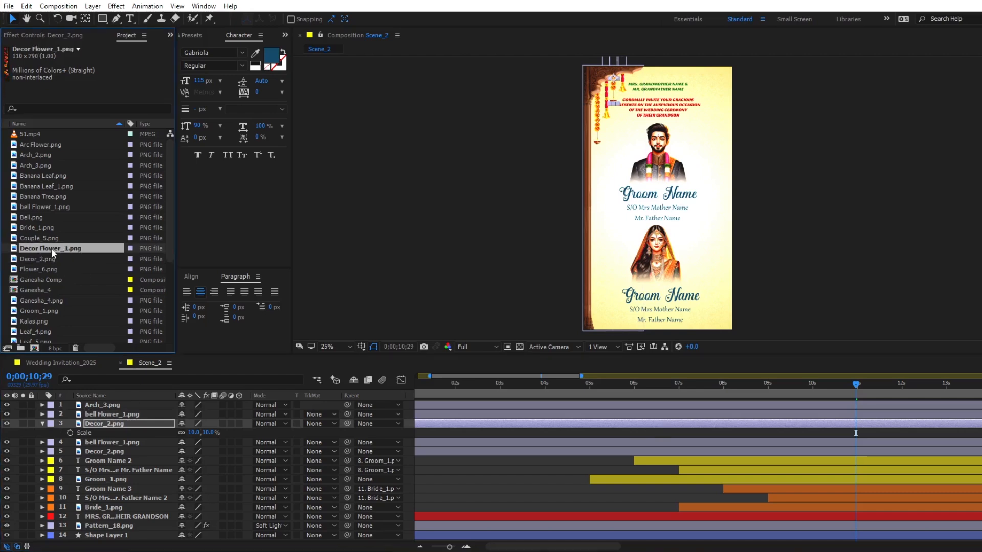
{"action": "left_click_drag", "start_coordinate": [51, 247], "coordinate": [88, 460]}
{"action": "left_click_drag", "start_coordinate": [659, 207], "coordinate": [587, 137]}
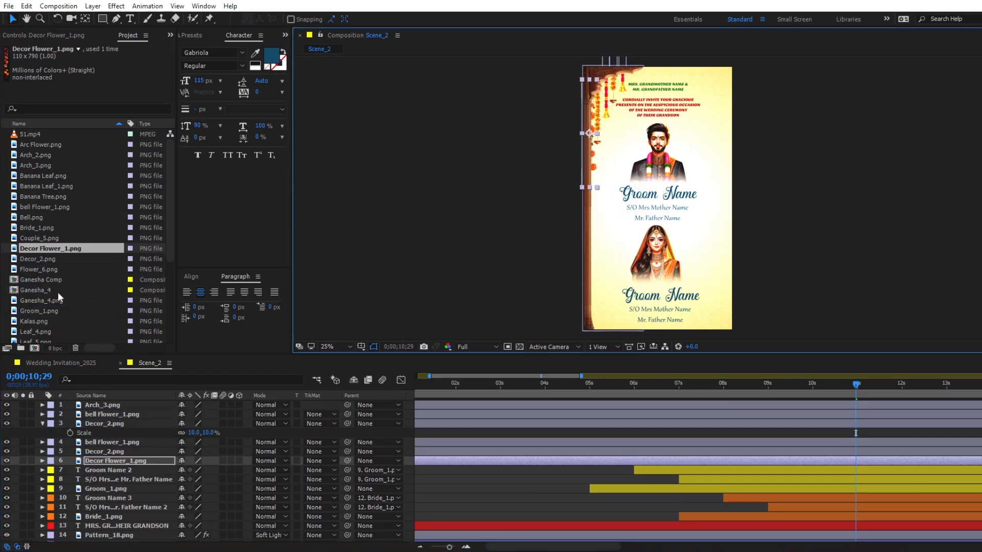
- Add Banana Tree.png below Decor Flower_1.png, set its anchor point at the trunk's base, and stand it at the scene's bottom-left corner
{"action": "left_click_drag", "start_coordinate": [45, 197], "coordinate": [94, 464]}
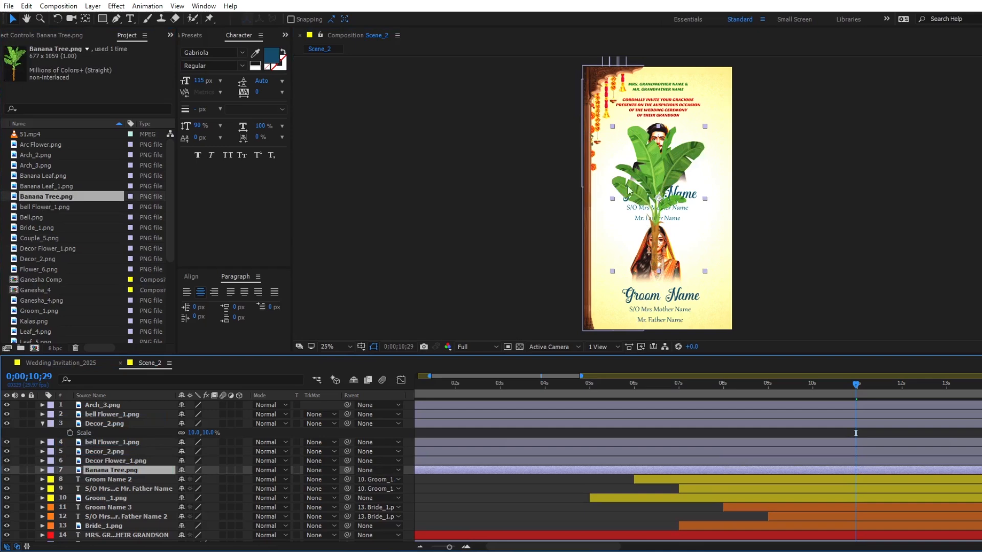
{"action": "left_click", "coordinate": [84, 17]}
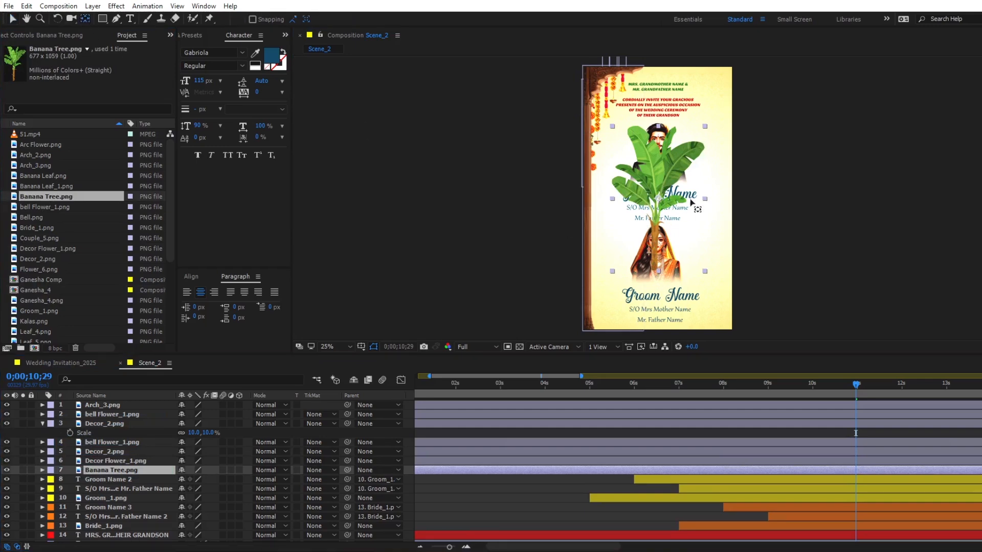
{"action": "left_click_drag", "start_coordinate": [657, 198], "coordinate": [588, 313]}
{"action": "key", "text": "v"}
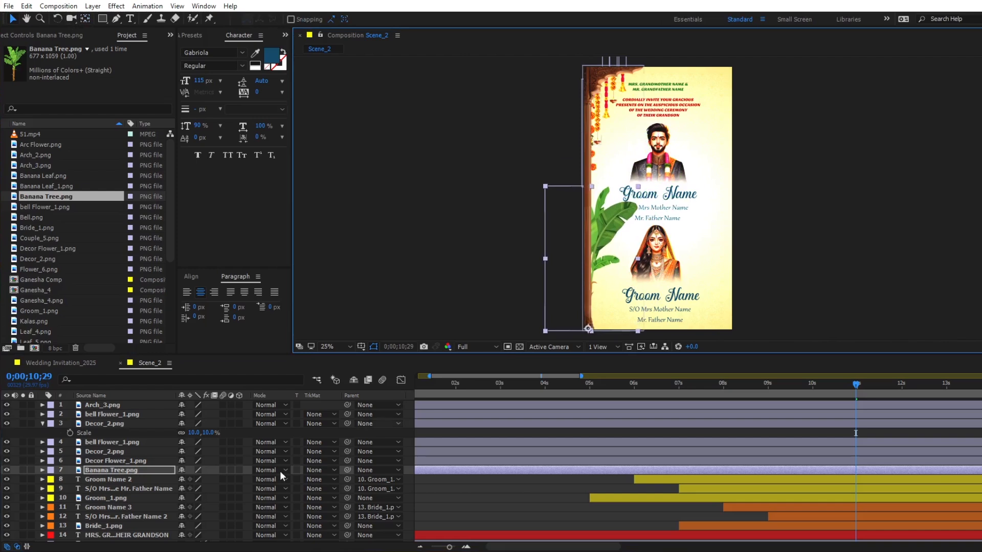
- Make Banana Tree.png the top layer and scale it to 82%
{"action": "left_click_drag", "start_coordinate": [155, 475], "coordinate": [130, 401]}
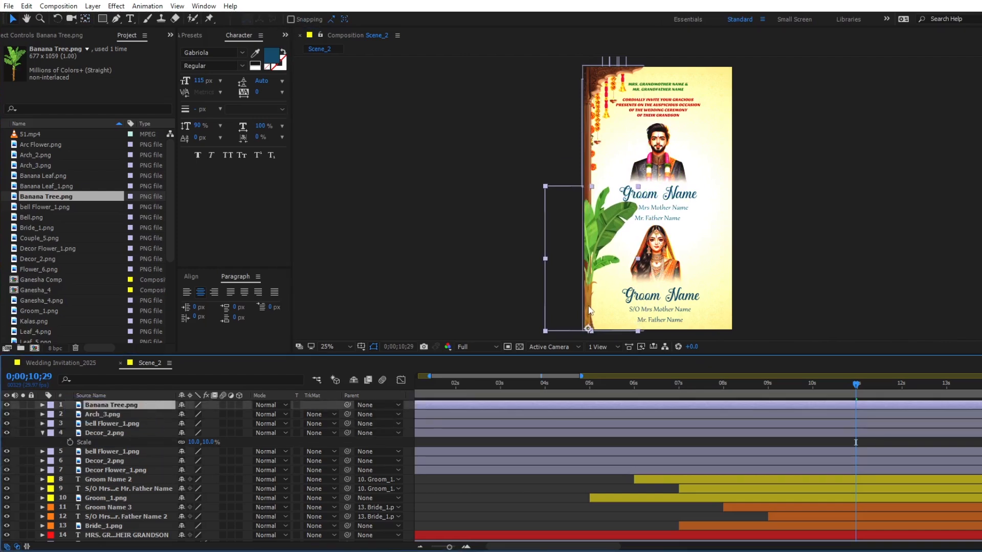
{"action": "key", "text": "s"}
{"action": "left_click_drag", "start_coordinate": [201, 415], "coordinate": [190, 417]}
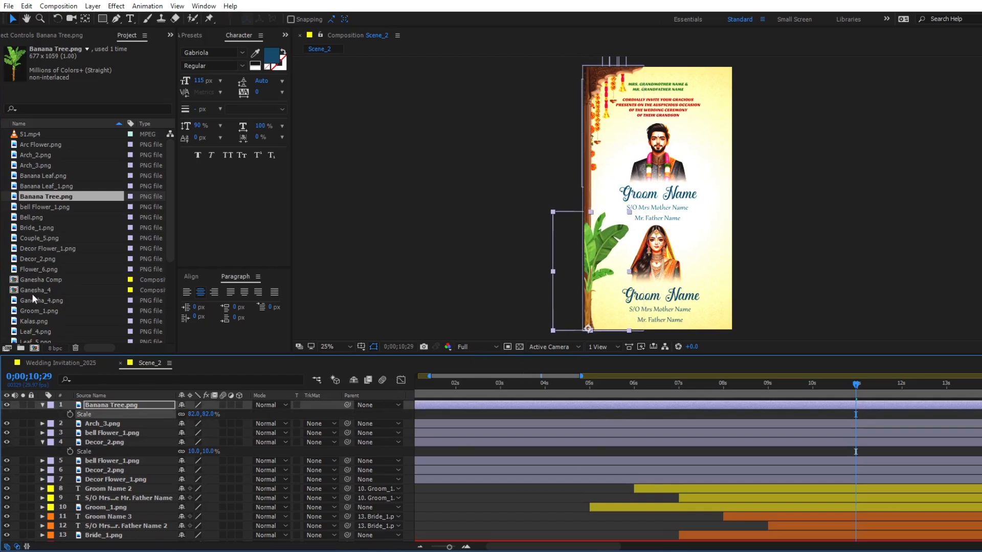
- Copy the CC Bender effect from Banana Leaf.png in Ganesha Comp and paste it onto Banana Tree.png in Scene_2
{"action": "scroll", "coordinate": [31, 284], "scroll_direction": "down", "scroll_amount": 2}
{"action": "double_click", "coordinate": [38, 219]}
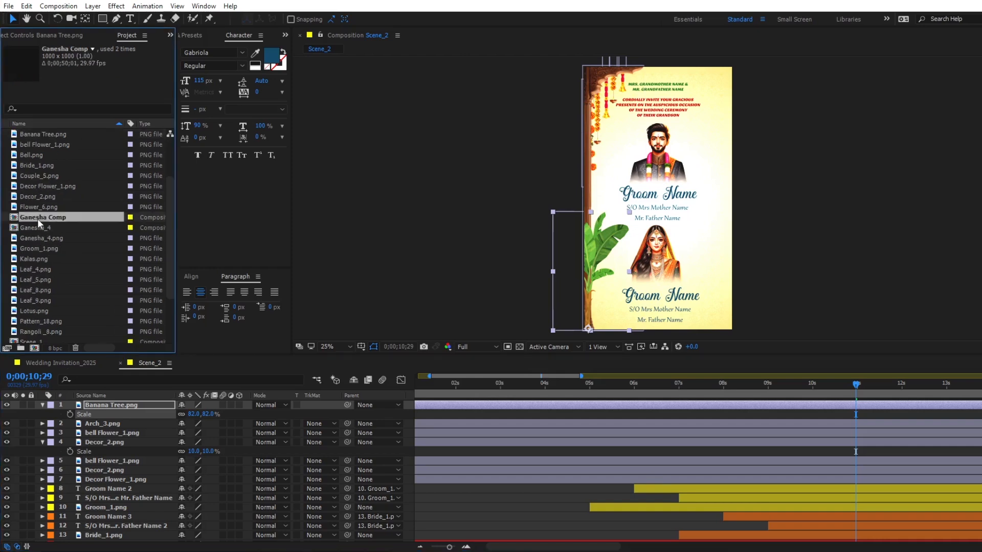
{"action": "left_click", "coordinate": [82, 34]}
{"action": "left_click", "coordinate": [35, 57]}
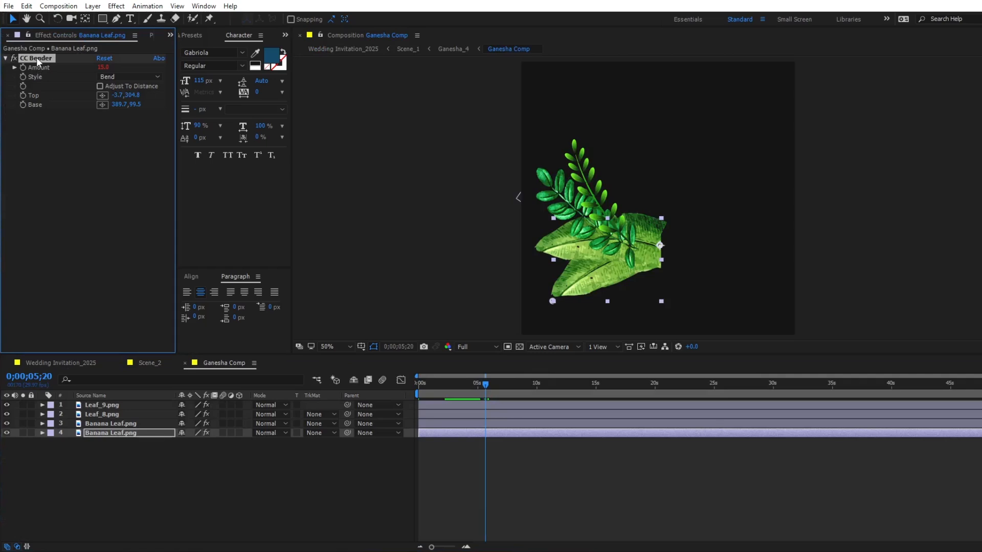
{"action": "left_click", "coordinate": [154, 362]}
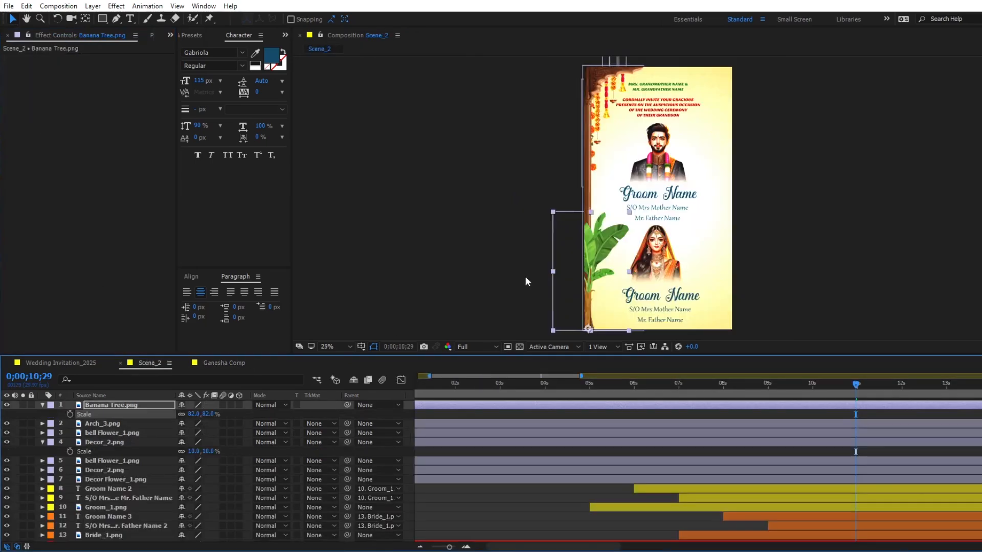
{"action": "left_click", "coordinate": [508, 404]}
{"action": "key", "text": "ctrl+v"}
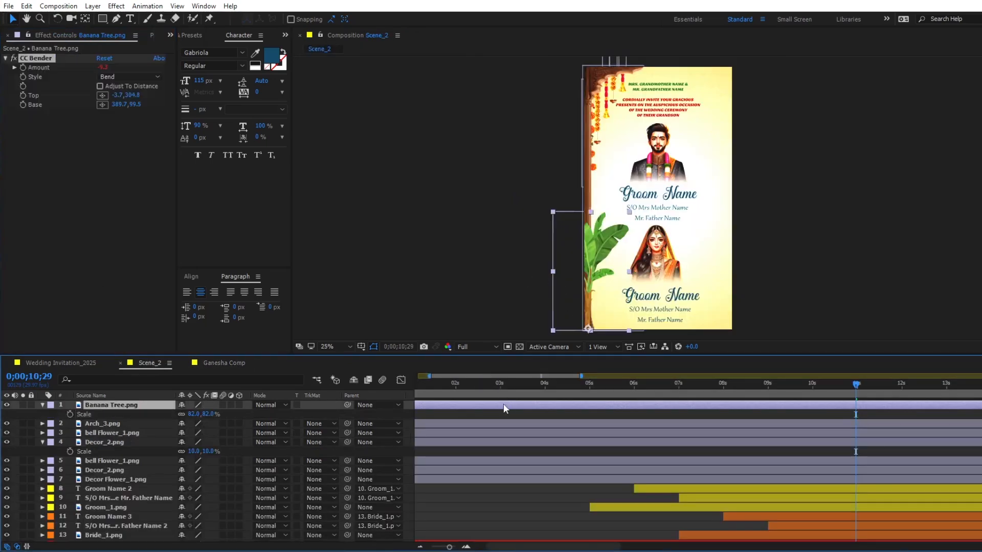
- Place the banana tree's CC Bender Base point at the trunk's foot and its Top point at the upper leaves, and preview the sway
{"action": "left_click_drag", "start_coordinate": [599, 228], "coordinate": [595, 225]}
{"action": "left_click_drag", "start_coordinate": [591, 307], "coordinate": [592, 333]}
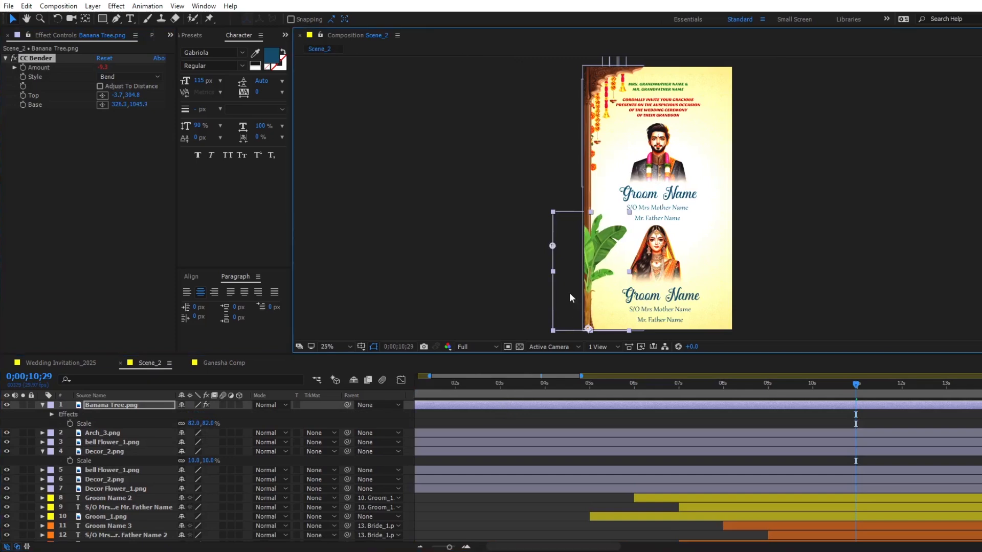
{"action": "left_click_drag", "start_coordinate": [552, 246], "coordinate": [595, 219]}
{"action": "key", "text": "space"}
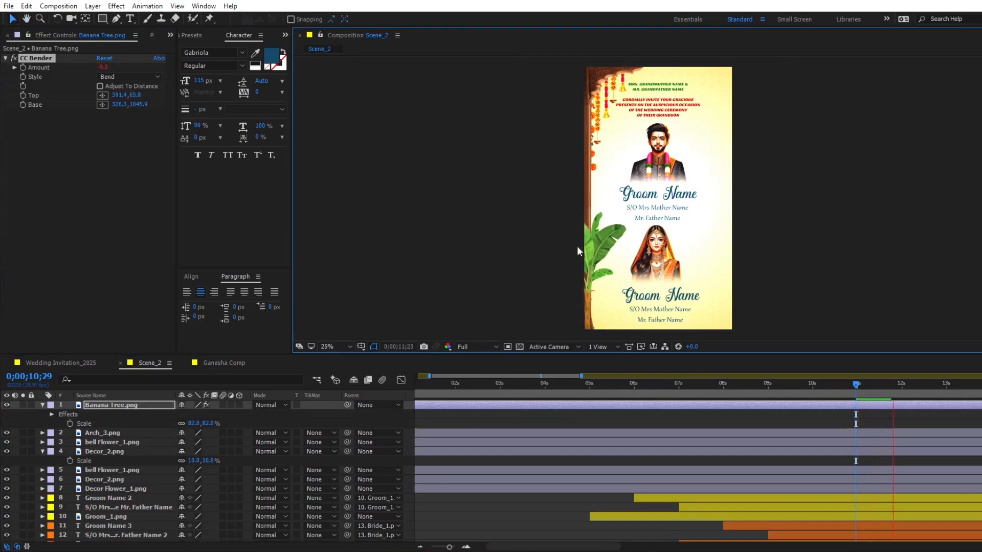
{"action": "key", "text": "space"}
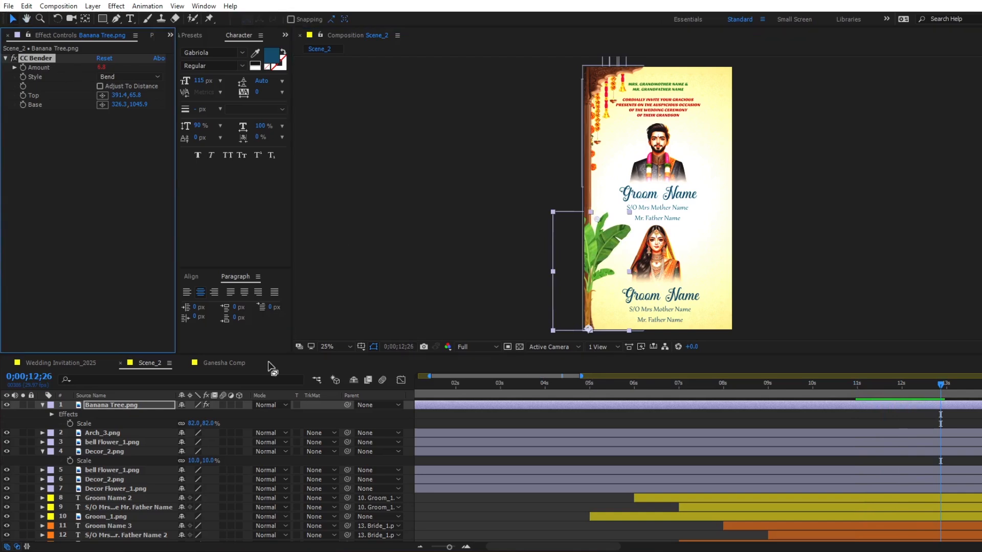
{"action": "left_click", "coordinate": [435, 432]}
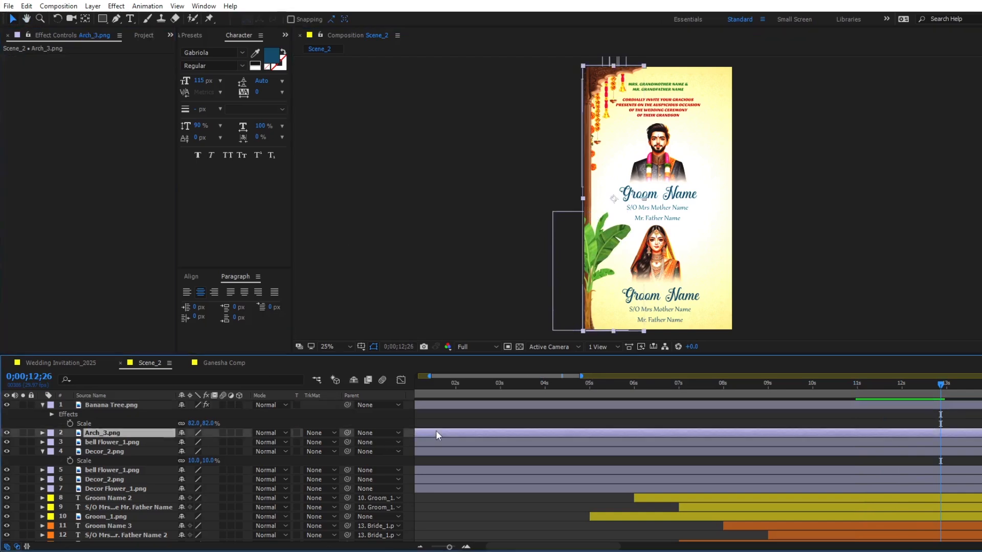
{"action": "key", "text": "ctrl+alt+shift+e"}
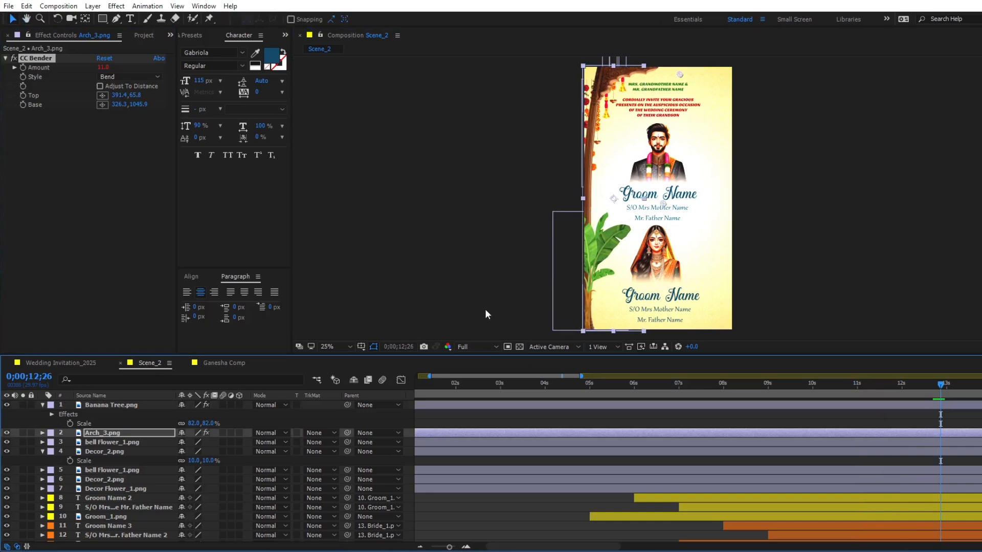
{"action": "key", "text": "ctrl+z"}
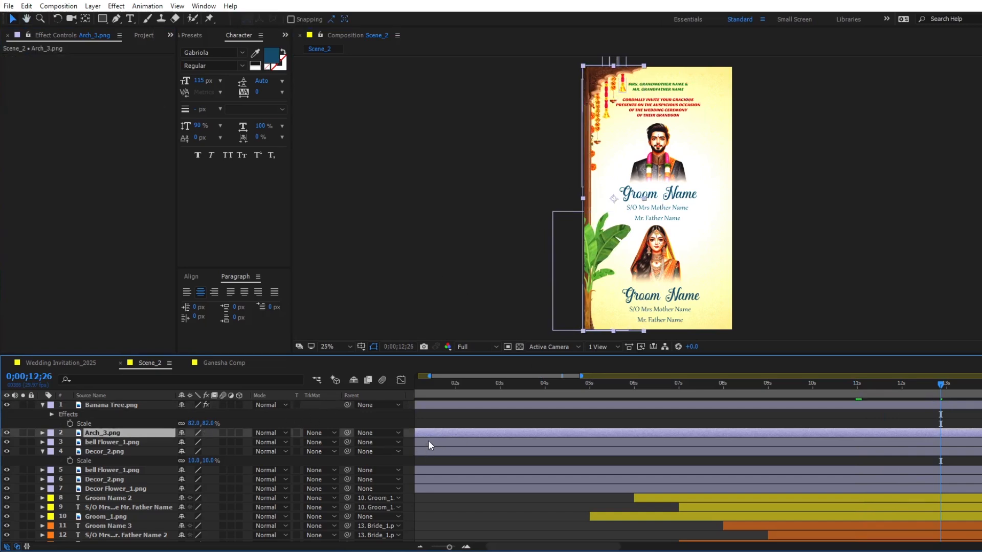
- Apply CC Bender to the upper bell Flower_1.png layer, placing its Base point at the hanging end and its Top point at the bell end
{"action": "left_click", "coordinate": [428, 440]}
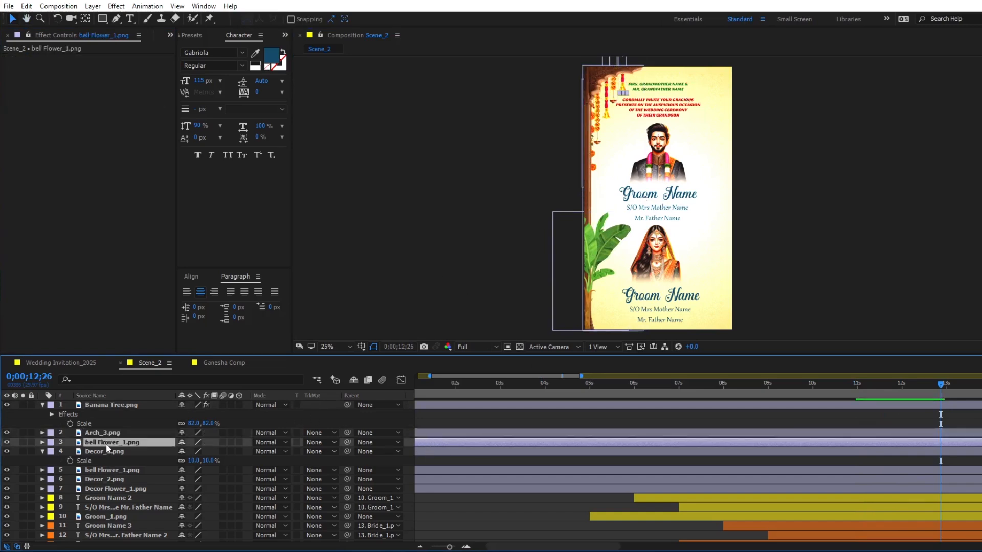
{"action": "key", "text": "ctrl+alt+shift+e"}
{"action": "left_click_drag", "start_coordinate": [619, 163], "coordinate": [623, 147]}
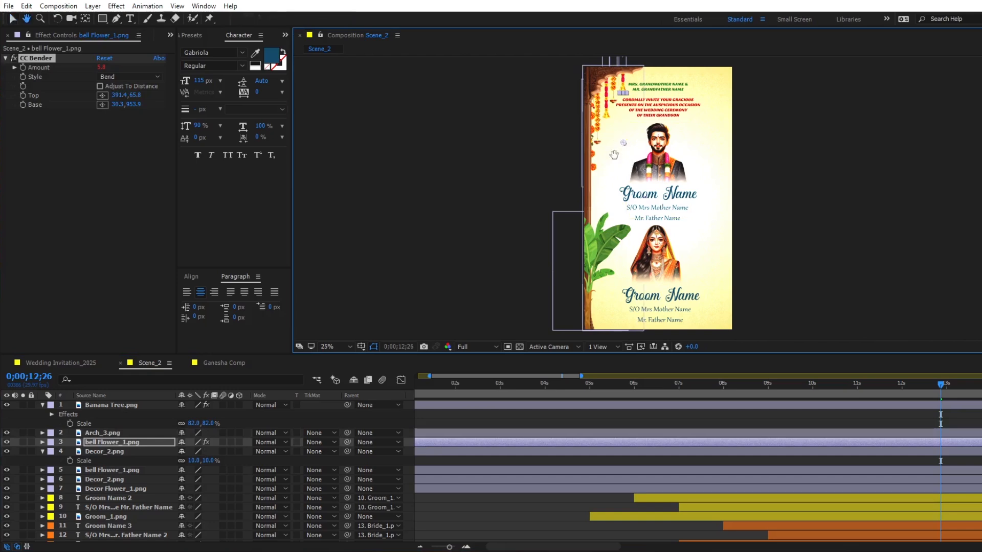
{"action": "scroll", "coordinate": [621, 143], "scroll_direction": "up", "scroll_amount": 3}
{"action": "mouse_move", "coordinate": [619, 136]}
{"action": "left_mouse_down"}
{"action": "mouse_move", "coordinate": [618, 68]}
{"action": "mouse_move", "coordinate": [618, 151]}
{"action": "left_mouse_up"}
- Copy the bell flower's CC Bender effect onto both Decor_2.png layers and the second bell Flower_1.png layer
{"action": "key", "text": "ctrl+c"}
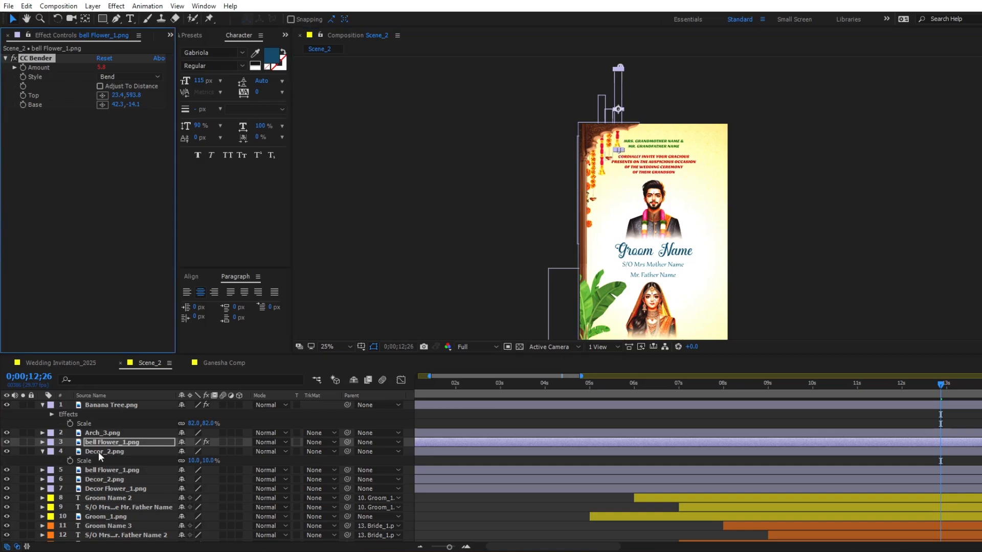
{"action": "left_click", "coordinate": [99, 452]}
{"action": "key", "text": "ctrl+v"}
{"action": "left_click", "coordinate": [108, 479]}
{"action": "key", "text": "ctrl+v"}
{"action": "left_click", "coordinate": [107, 489]}
{"action": "key", "text": "ctrl+v"}
- Paste CC Bender onto Decor Flower_1.png and place its Top point at the garland's lower end
{"action": "left_click_drag", "start_coordinate": [590, 158], "coordinate": [584, 243]}
{"action": "left_click", "coordinate": [116, 498]}
{"action": "key", "text": "ctrl+v"}
{"action": "key", "text": "space"}
{"action": "left_click_drag", "start_coordinate": [680, 286], "coordinate": [670, 182]}
- Trim the start of the Banana Tree.png, Arch_3.png, bell and garland layers to 0;00;07;00 and collapse their properties
{"action": "left_click", "coordinate": [566, 383]}
{"action": "left_click_drag", "start_coordinate": [569, 384], "coordinate": [677, 391]}
{"action": "scroll", "coordinate": [723, 491], "scroll_direction": "down", "scroll_amount": 2}
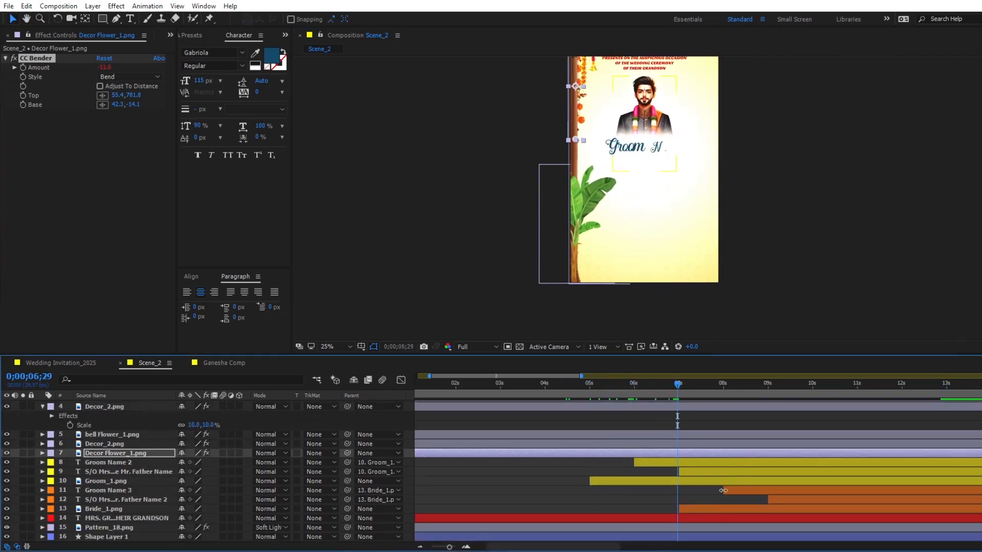
{"action": "left_click", "coordinate": [703, 510]}
{"action": "key", "text": "Page_Down"}
{"action": "left_click", "coordinate": [680, 453]}
{"action": "scroll", "coordinate": [680, 453], "scroll_direction": "up", "scroll_amount": 3}
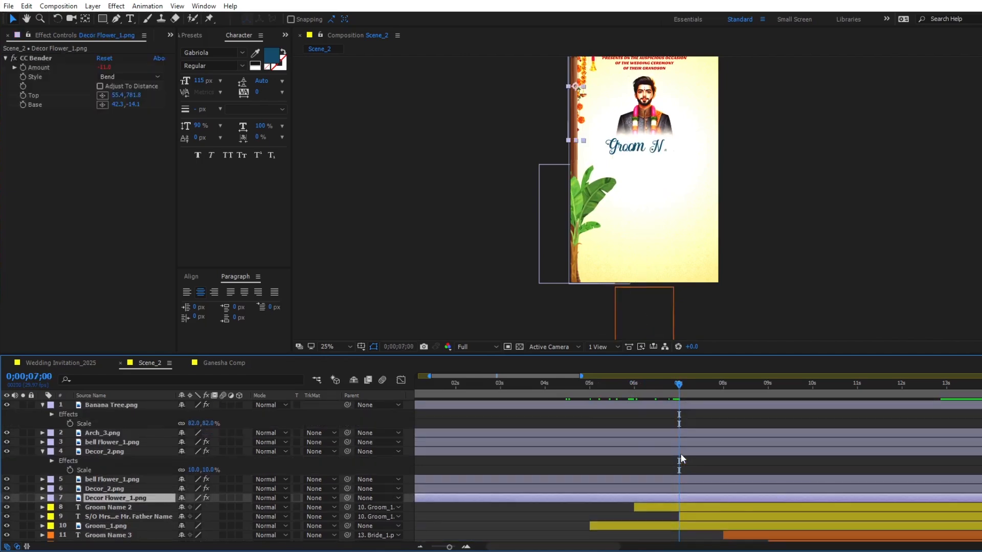
{"action": "left_click", "coordinate": [686, 406], "text": "shift"}
{"action": "key", "text": "alt+bracketleft"}
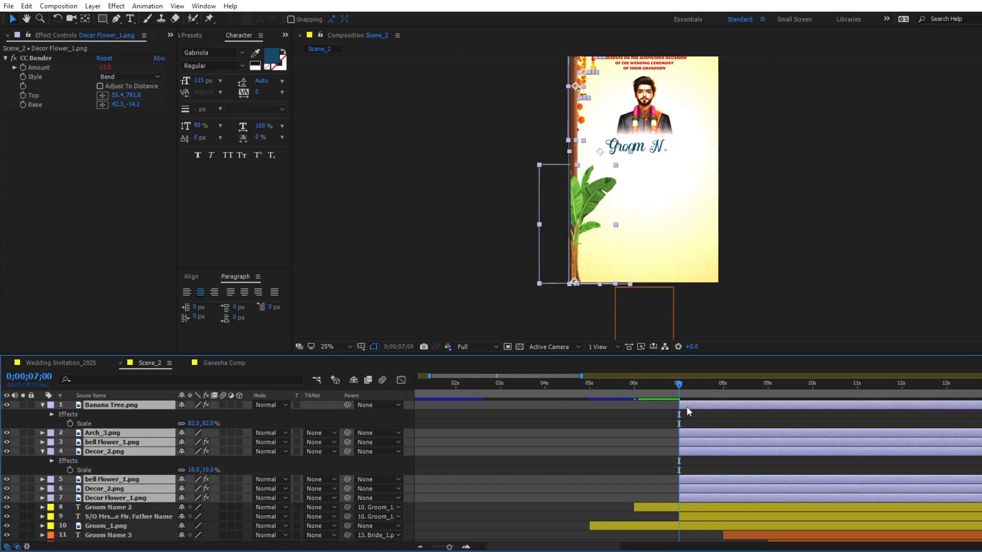
{"action": "key", "text": "u"}
{"action": "left_click", "coordinate": [631, 408]}
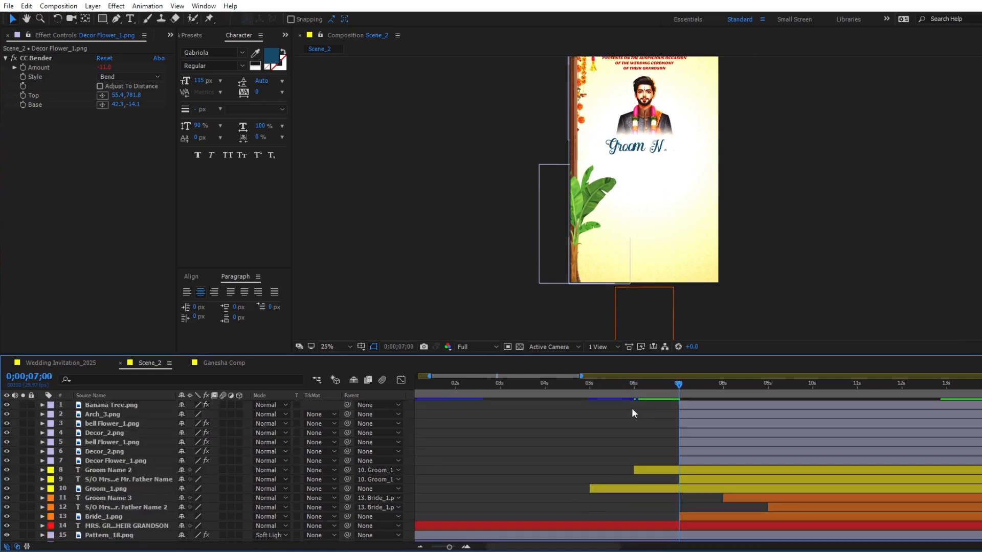
- Add a Scale keyframe to Banana Tree.png at 0;00;09;00
{"action": "left_click", "coordinate": [111, 404]}
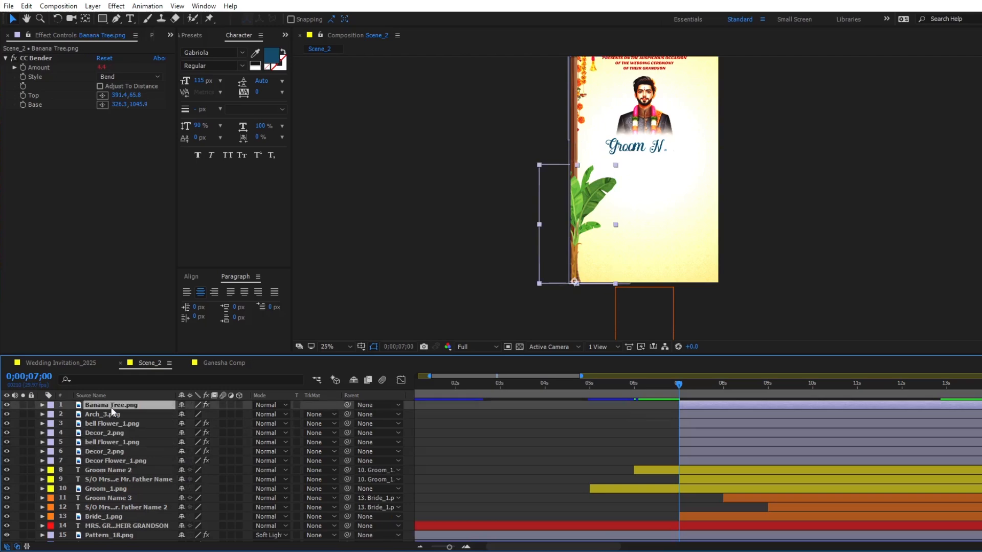
{"action": "key", "text": "s"}
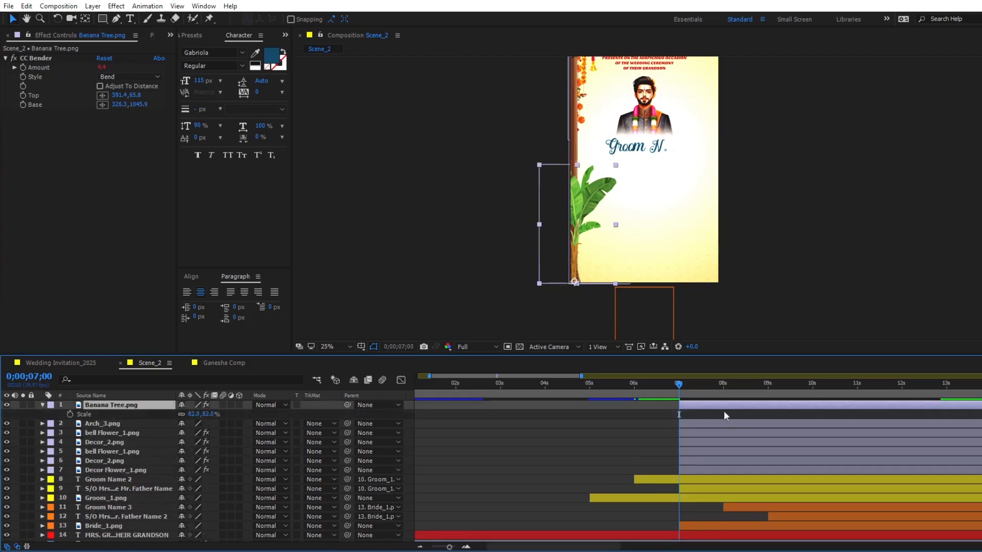
{"action": "left_click", "coordinate": [767, 388]}
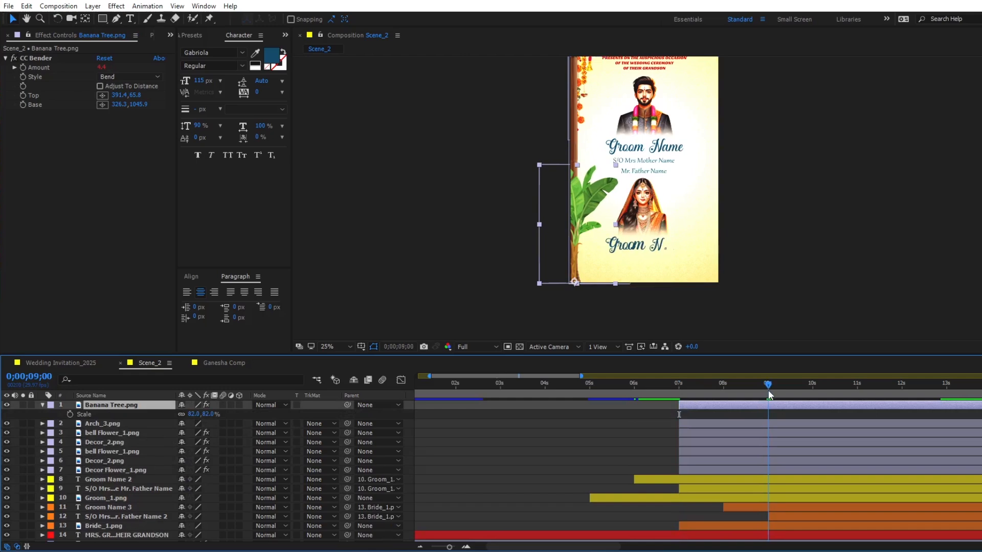
{"action": "left_click", "coordinate": [70, 414]}
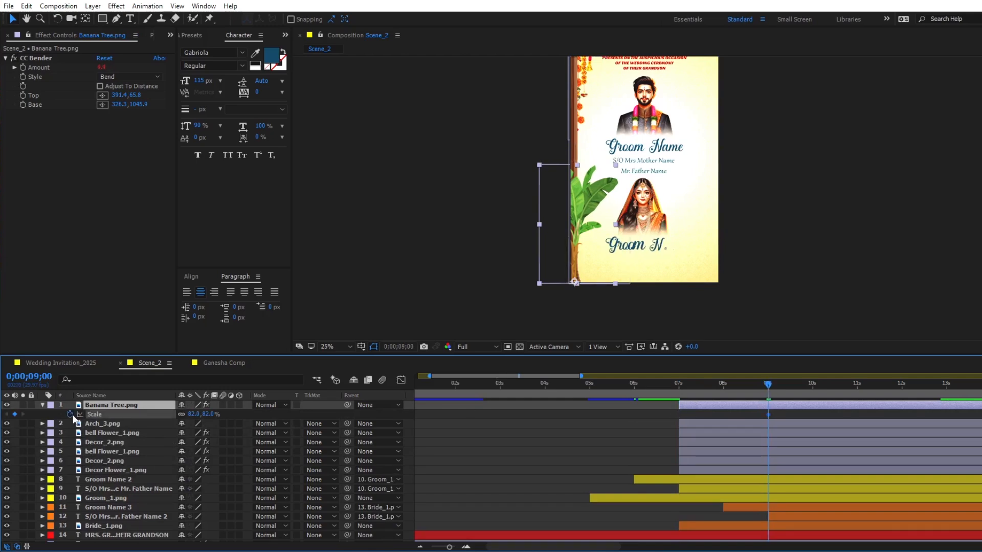
- Add Position keyframes at 0;00;09;00 to Arch_3.png and all bell and garland layers, and return to their start at 0;00;07;00
{"action": "left_click", "coordinate": [104, 423]}
{"action": "left_click", "coordinate": [107, 468], "text": "shift"}
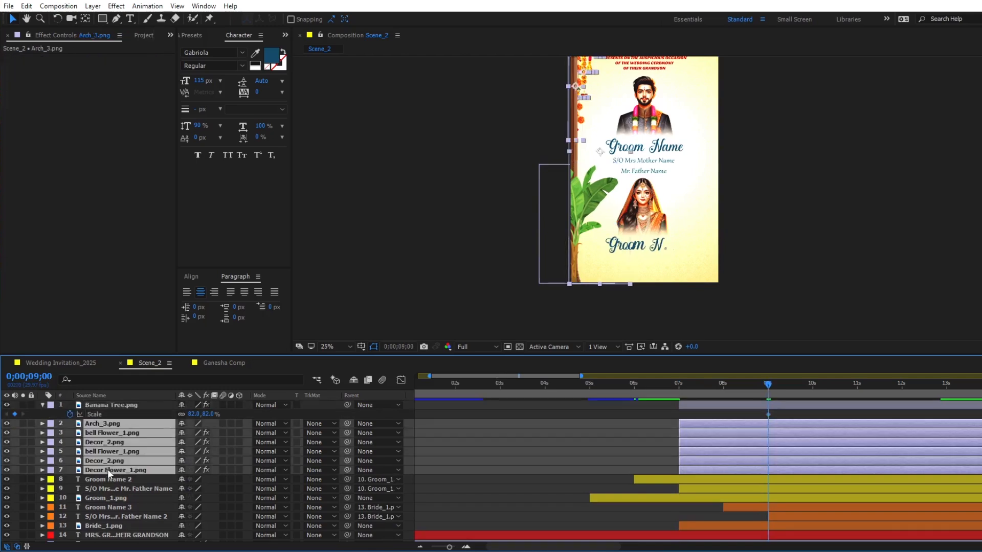
{"action": "key", "text": "p"}
{"action": "left_click", "coordinate": [70, 432]}
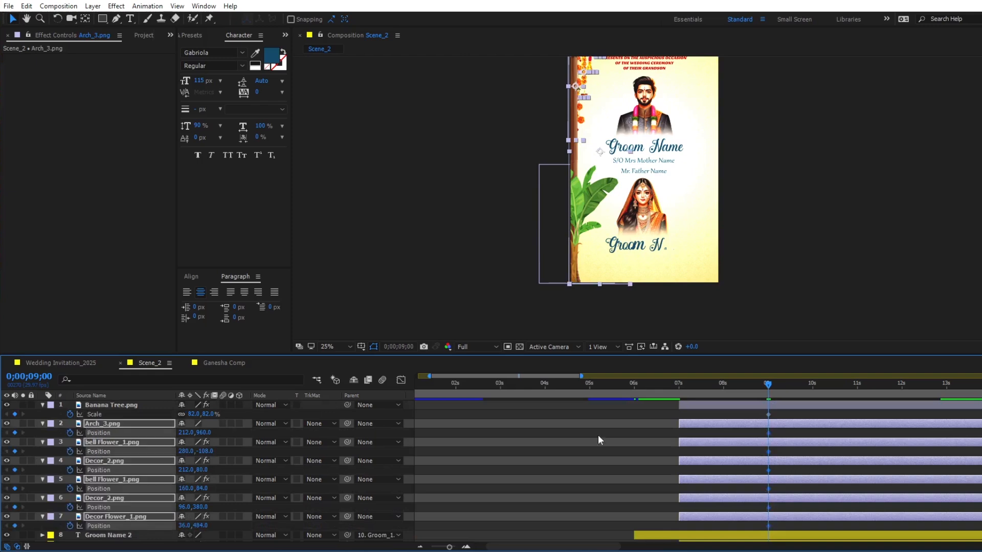
{"action": "key", "text": "i"}
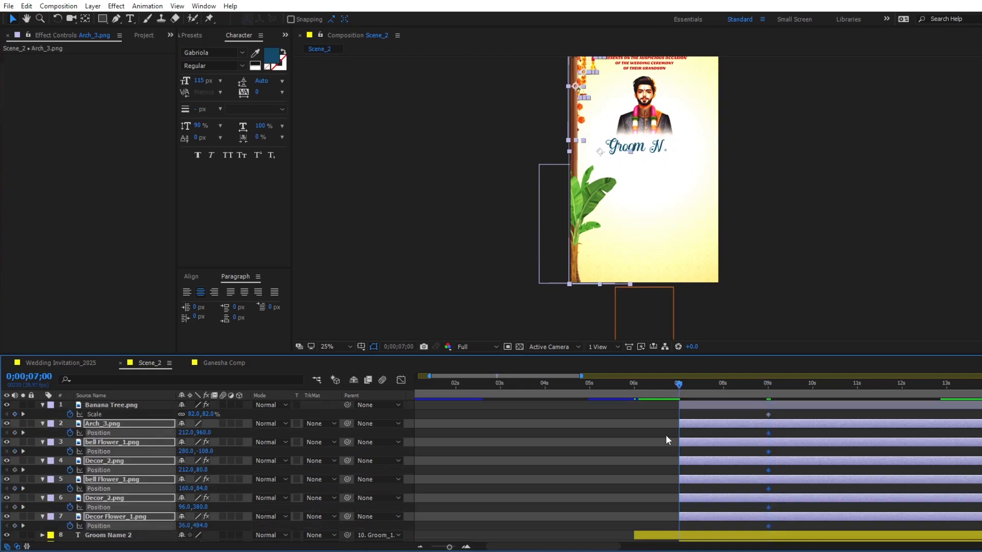
- Set the Scale of Banana Tree.png to 0% at 0;00;07;00
{"action": "key", "text": "ctrl+Up"}
{"action": "left_click", "coordinate": [193, 414]}
{"action": "type", "text": "0"}
{"action": "key", "text": "Return"}
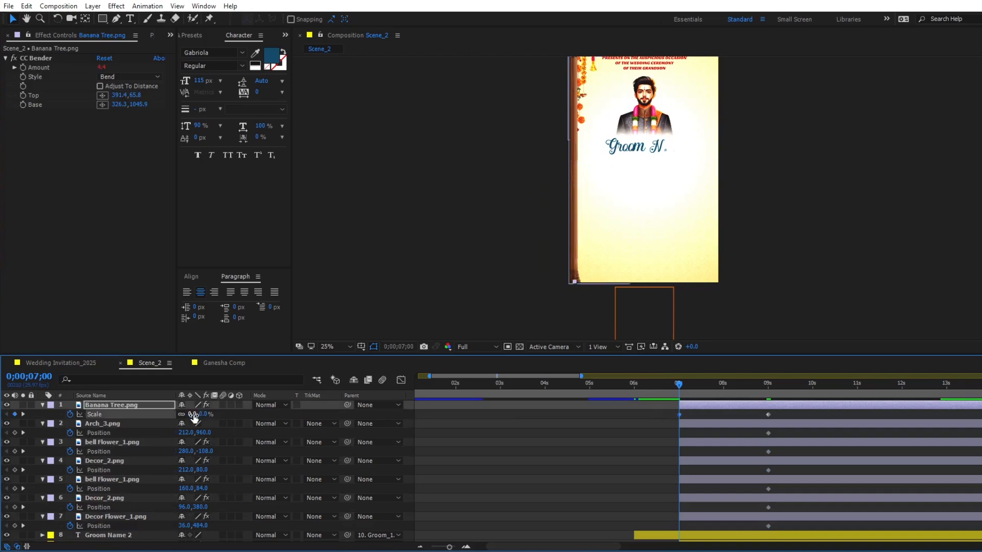
- Add a Position keyframe to Arch_3.png at 0;00;07;00 and move the arch horizontally off the frame to X -268
{"action": "left_click", "coordinate": [690, 425]}
{"action": "key", "text": "alt+shift+p"}
{"action": "key", "text": "shift+Left"}
{"action": "key", "text": "shift+Left"}
{"action": "key", "text": "shift+Left"}
{"action": "key", "text": "shift+Left"}
{"action": "key", "text": "shift+Left"}
{"action": "key", "text": "shift+Left"}
{"action": "key", "text": "shift+Left"}
{"action": "key", "text": "shift+Left"}
{"action": "key", "text": "shift+Left"}
{"action": "key", "text": "shift+Left"}
{"action": "key", "text": "shift+Left"}
{"action": "key", "text": "shift+Left"}
{"action": "key", "text": "shift+Left"}
{"action": "key", "text": "shift+Left"}
{"action": "key", "text": "shift+Left"}
{"action": "key", "text": "shift+Left"}
{"action": "key", "text": "shift+Left"}
{"action": "key", "text": "shift+Left"}
{"action": "key", "text": "shift+Left"}
{"action": "key", "text": "shift+Left"}
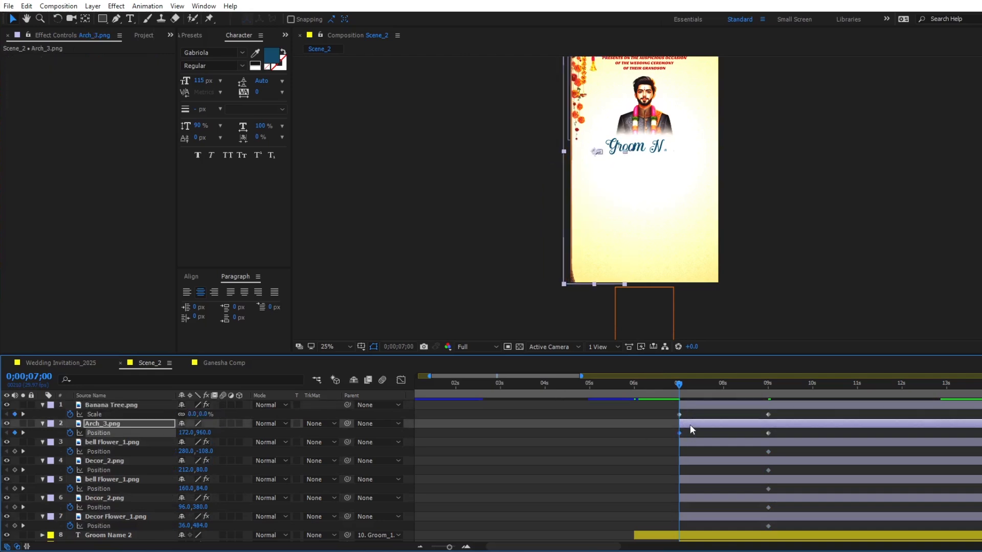
{"action": "key", "text": "shift+Left"}
{"action": "key", "text": "shift+Left"}
{"action": "key", "text": "shift+Left"}
{"action": "key", "text": "shift+Left"}
{"action": "key", "text": "shift+Left"}
{"action": "key", "text": "shift+Left"}
{"action": "key", "text": "shift+Left"}
{"action": "key", "text": "shift+Left"}
{"action": "key", "text": "shift+Left"}
{"action": "key", "text": "shift+Left"}
{"action": "key", "text": "shift+Left"}
{"action": "key", "text": "shift+Left"}
{"action": "key", "text": "shift+Left"}
{"action": "key", "text": "shift+Left"}
{"action": "key", "text": "shift+Left"}
{"action": "key", "text": "shift+Left"}
{"action": "key", "text": "shift+Left"}
{"action": "key", "text": "shift+Left"}
{"action": "key", "text": "shift+Left"}
{"action": "key", "text": "shift+Left"}
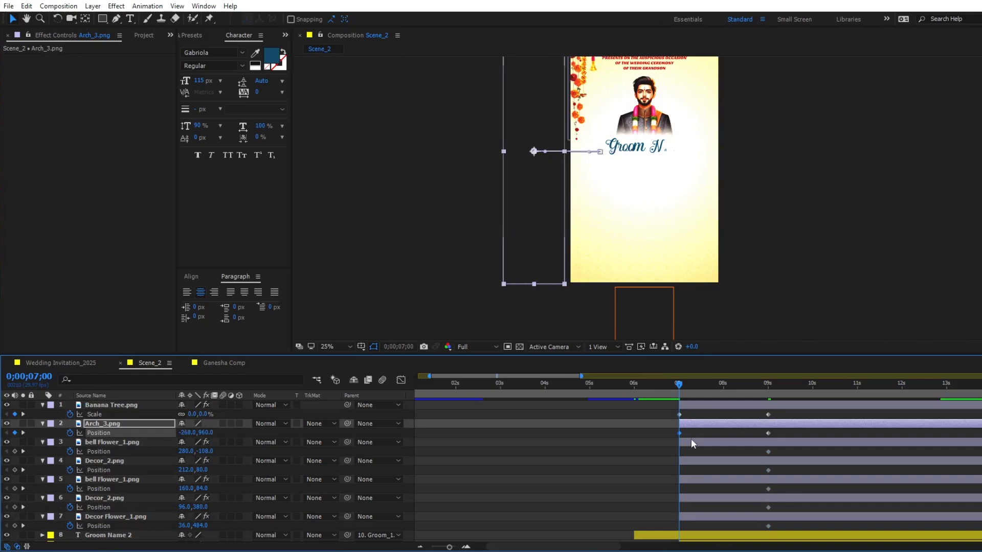
- Keyframe the Position of all bell and garland layers at 0;00;07;00 and raise them together 920 px, above the frame
{"action": "left_click", "coordinate": [691, 440]}
{"action": "left_click", "coordinate": [691, 517], "text": "shift"}
{"action": "key", "text": "alt+shift+p"}
{"action": "key", "text": "shift+Up"}
{"action": "key", "text": "shift+Up"}
{"action": "key", "text": "shift+Up"}
{"action": "key", "text": "shift+Up"}
{"action": "key", "text": "shift+Up"}
{"action": "key", "text": "shift+Up"}
{"action": "key", "text": "shift+Up"}
{"action": "key", "text": "shift+Up"}
{"action": "key", "text": "shift+Up"}
{"action": "key", "text": "shift+Up"}
{"action": "left_click_drag", "start_coordinate": [599, 190], "coordinate": [577, 291]}
{"action": "key", "text": "shift+Up"}
{"action": "key", "text": "shift+Up"}
{"action": "key", "text": "shift+Up"}
{"action": "key", "text": "shift+Up"}
{"action": "key", "text": "shift+Up"}
{"action": "key", "text": "shift+Up"}
{"action": "key", "text": "shift+Up"}
{"action": "key", "text": "shift+Up"}
{"action": "key", "text": "shift+Up"}
{"action": "key", "text": "shift+Up"}
{"action": "key", "text": "shift+Up"}
{"action": "key", "text": "shift+Up"}
{"action": "key", "text": "shift+Up"}
{"action": "key", "text": "shift+Up"}
{"action": "key", "text": "shift+Up"}
{"action": "key", "text": "shift+Up"}
{"action": "key", "text": "shift+Up"}
{"action": "key", "text": "shift+Up"}
{"action": "key", "text": "shift+Up"}
{"action": "key", "text": "shift+Up"}
- Apply Easy Ease to all Scale and Position keyframes, reshape the speed curves to peak early with a long slowdown, and preview the entrance
{"action": "left_click_drag", "start_coordinate": [665, 412], "coordinate": [771, 524]}
{"action": "key", "text": "F9"}
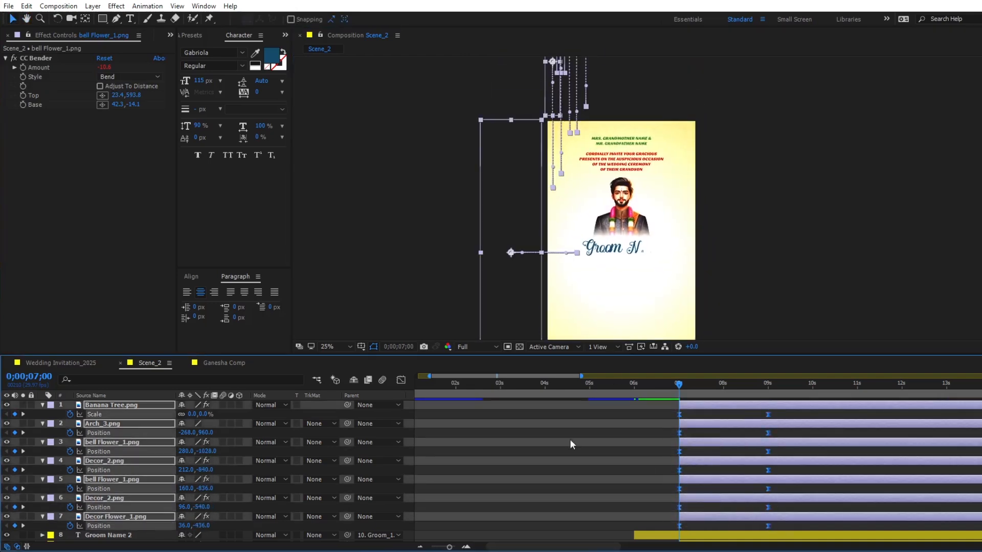
{"action": "left_click_drag", "start_coordinate": [784, 504], "coordinate": [624, 512]}
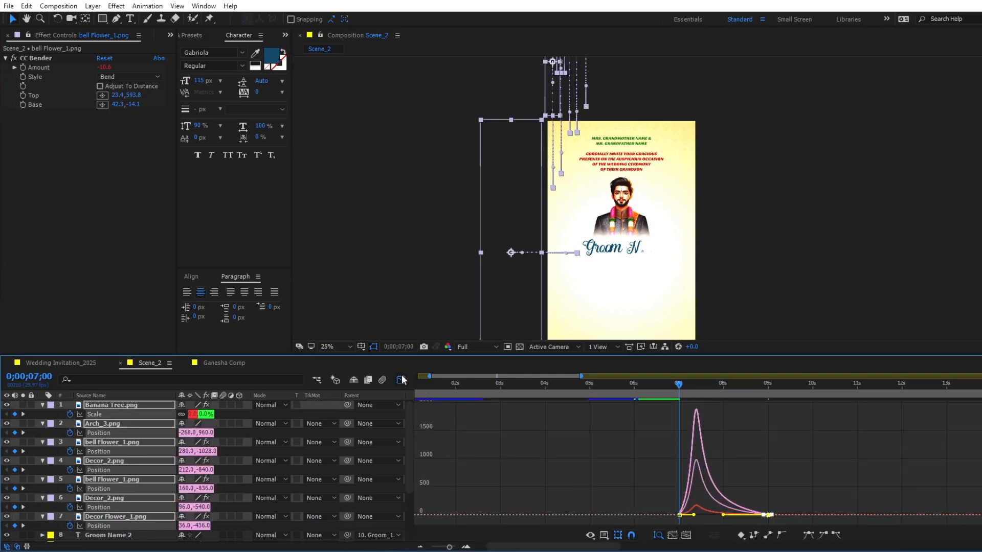
{"action": "left_click", "coordinate": [400, 379]}
{"action": "key", "text": "space"}
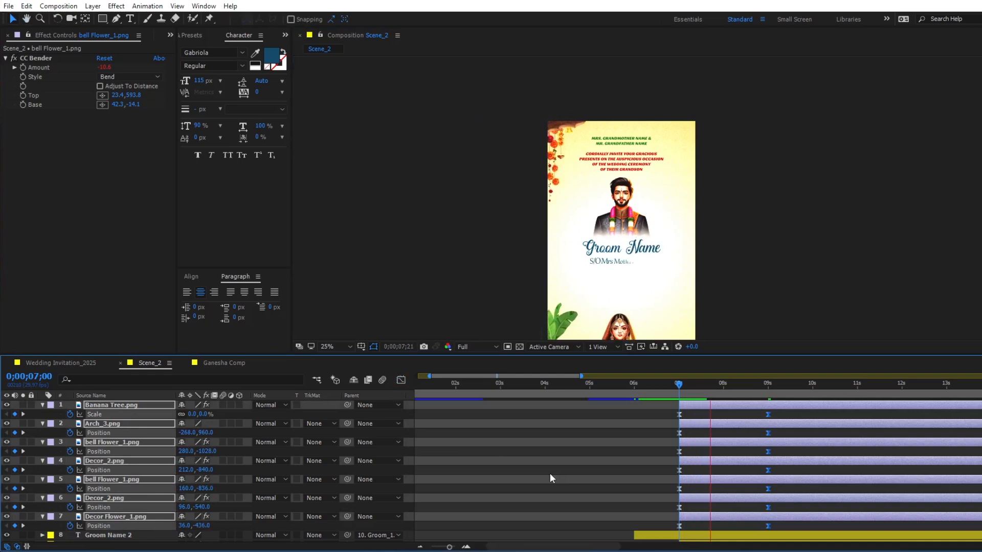
{"action": "key", "text": "space"}
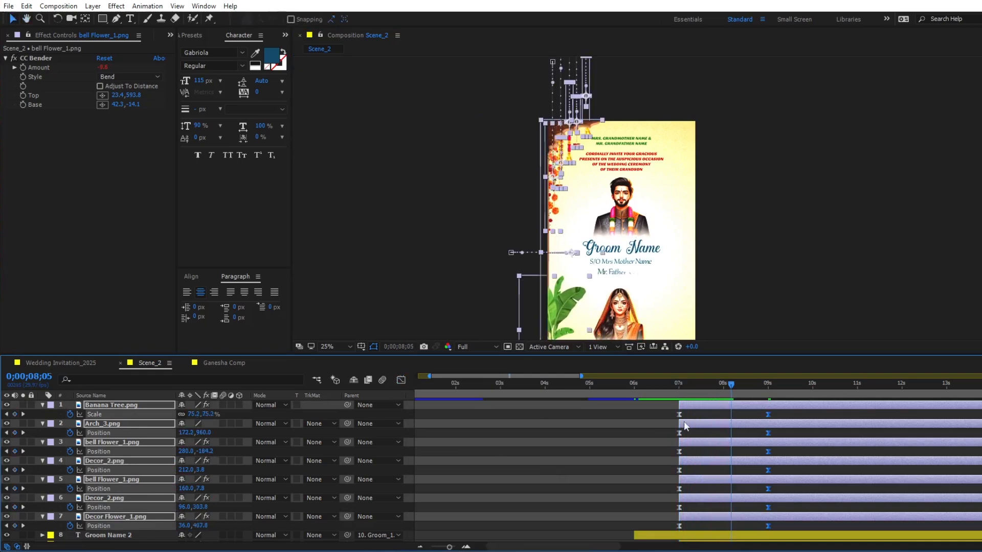
{"action": "key", "text": "j"}
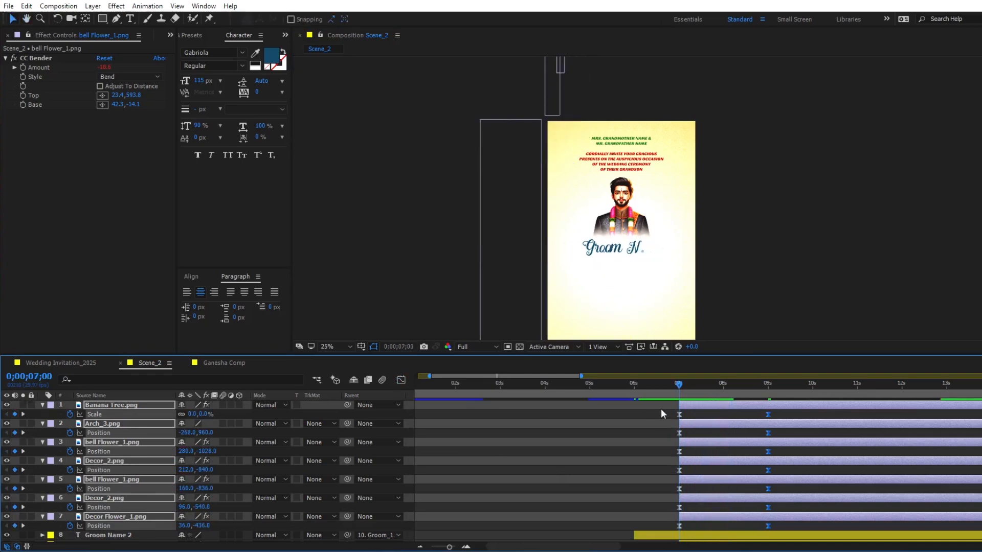
- Shift Arch_3.png and all bell and garland layers to start at 0;00;07;05
{"action": "left_click", "coordinate": [703, 405]}
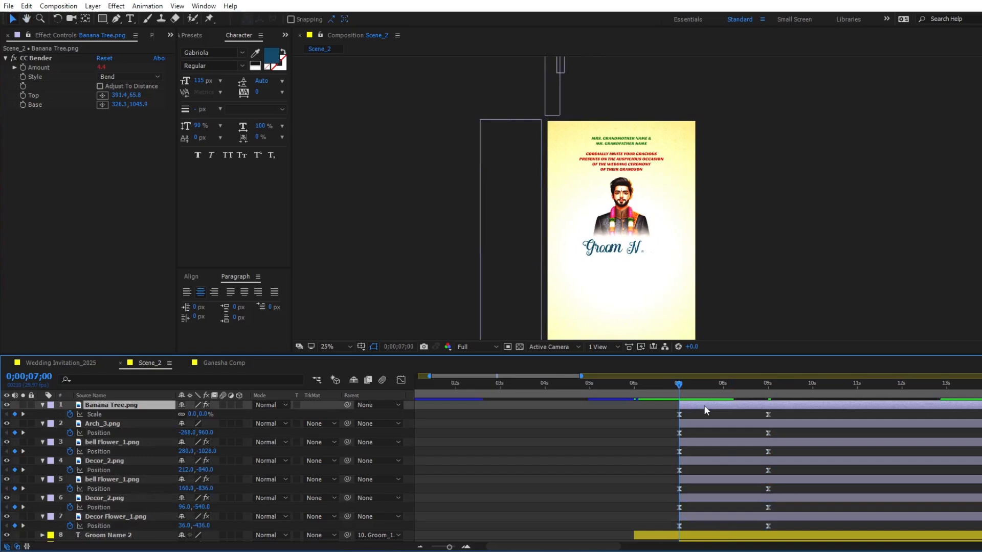
{"action": "key", "text": "space"}
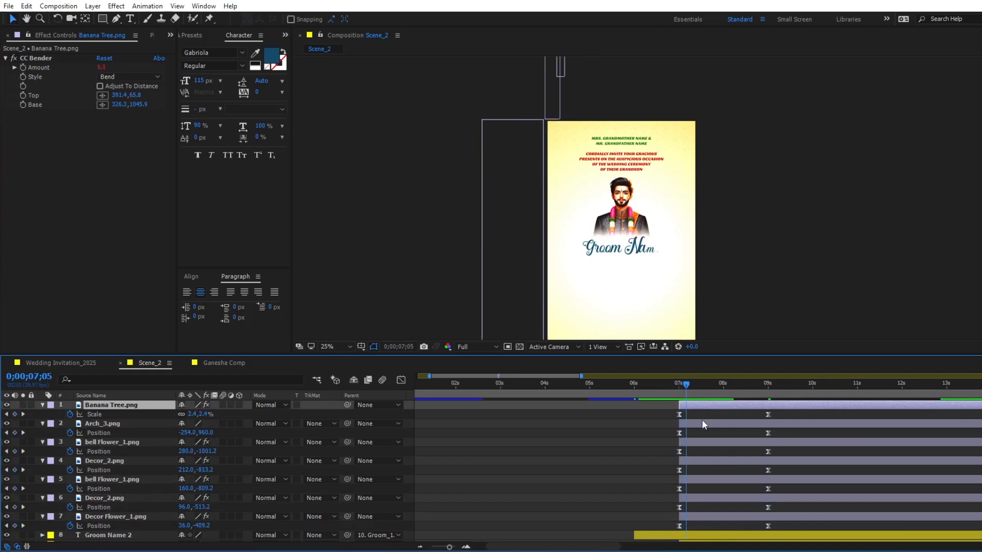
{"action": "left_click", "coordinate": [701, 423]}
{"action": "left_click", "coordinate": [701, 515], "text": "shift"}
{"action": "key", "text": "bracketleft"}
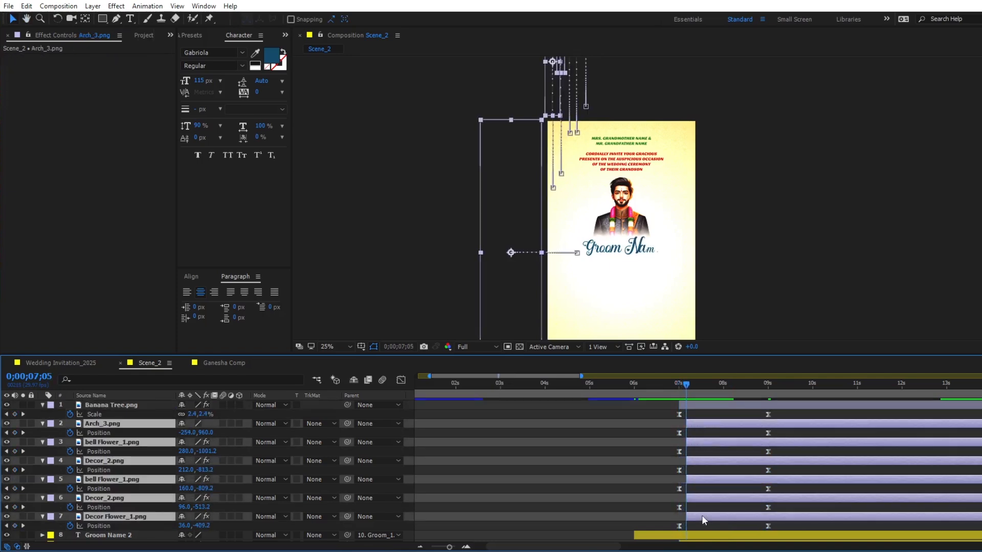
{"action": "key", "text": "space"}
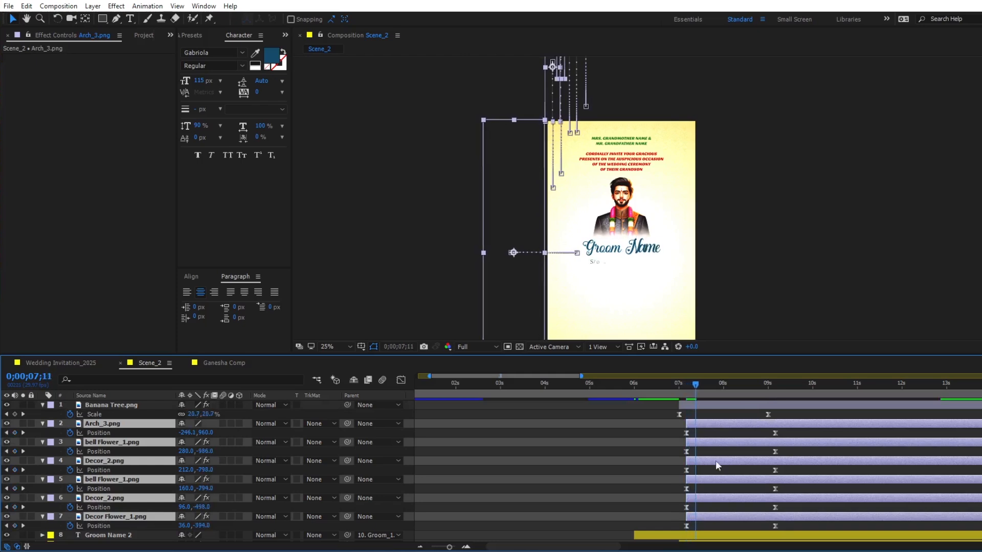
- Stagger the bell and garland layer starts about five frames apart, from the first bell Flower_1.png at 0;00;07;11 to Decor Flower_1.png at 0;00;08;01
{"action": "left_click", "coordinate": [710, 424], "text": "ctrl"}
{"action": "key", "text": "bracketleft"}
{"action": "key", "text": "Page_Down"}
{"action": "key", "text": "Page_Down"}
{"action": "key", "text": "Page_Down"}
{"action": "key", "text": "Page_Down"}
{"action": "key", "text": "Page_Down"}
{"action": "left_click", "coordinate": [709, 442], "text": "ctrl"}
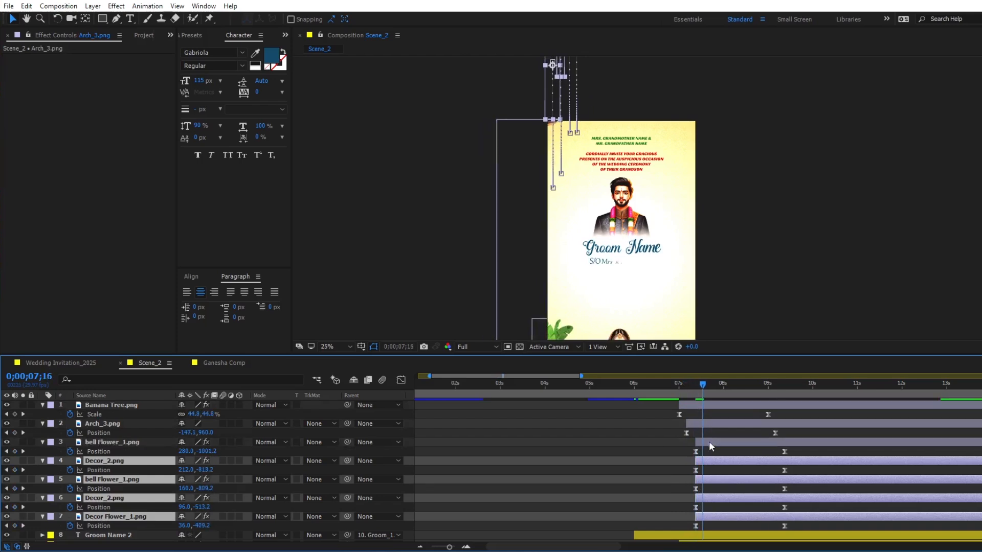
{"action": "key", "text": "bracketleft"}
{"action": "key", "text": "Page_Down"}
{"action": "key", "text": "Page_Down"}
{"action": "key", "text": "Page_Down"}
{"action": "key", "text": "Page_Down"}
{"action": "key", "text": "Page_Down"}
{"action": "left_click", "coordinate": [722, 462], "text": "ctrl"}
{"action": "key", "text": "bracketleft"}
{"action": "left_click", "coordinate": [724, 479], "text": "ctrl"}
{"action": "key", "text": "Page_Down"}
{"action": "key", "text": "Page_Down"}
{"action": "key", "text": "Page_Down"}
{"action": "key", "text": "Page_Down"}
{"action": "key", "text": "Page_Down"}
{"action": "key", "text": "bracketleft"}
{"action": "left_click", "coordinate": [737, 497], "text": "ctrl"}
{"action": "key", "text": "Page_Down"}
{"action": "key", "text": "Page_Down"}
{"action": "key", "text": "Page_Down"}
{"action": "key", "text": "bracketleft"}
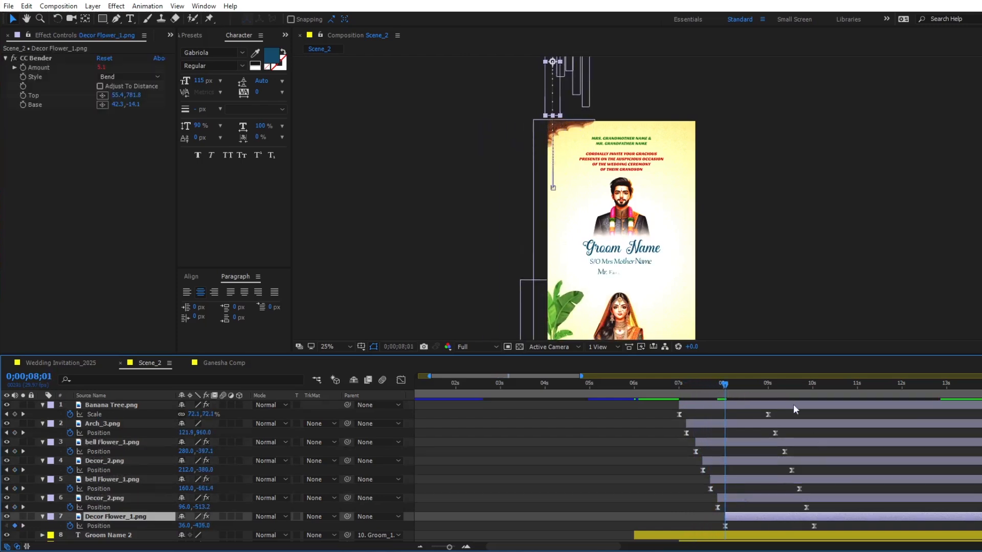
- Align the end keyframes of the banana tree, arch, bell and garland layers at 0;00;09;16
{"action": "key", "text": "k"}
{"action": "key", "text": "k"}
{"action": "key", "text": "k"}
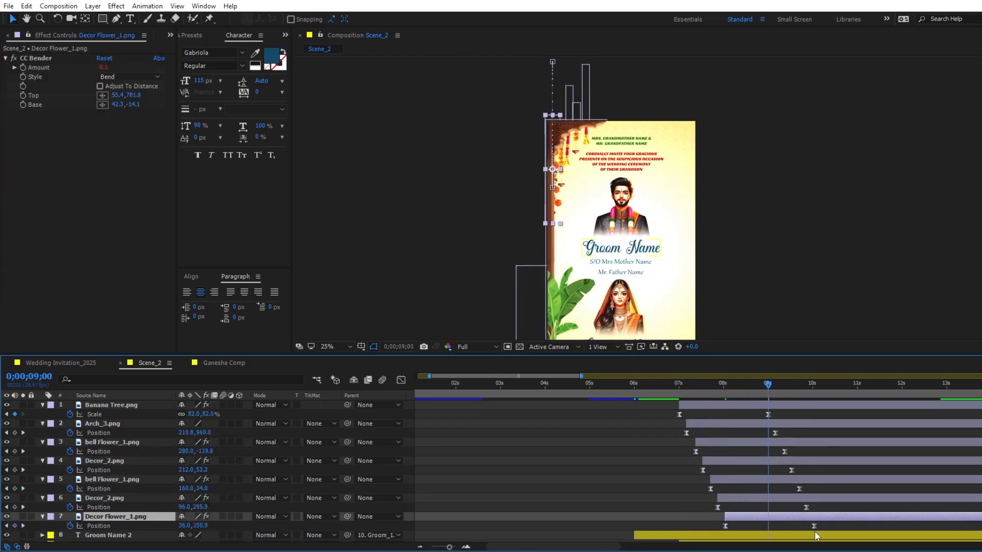
{"action": "key", "text": "k"}
{"action": "left_click_drag", "start_coordinate": [784, 451], "coordinate": [791, 433]}
{"action": "left_click_drag", "start_coordinate": [767, 415], "coordinate": [792, 415]}
{"action": "left_click_drag", "start_coordinate": [799, 489], "coordinate": [792, 507]}
{"action": "left_click_drag", "start_coordinate": [813, 526], "coordinate": [792, 525]}
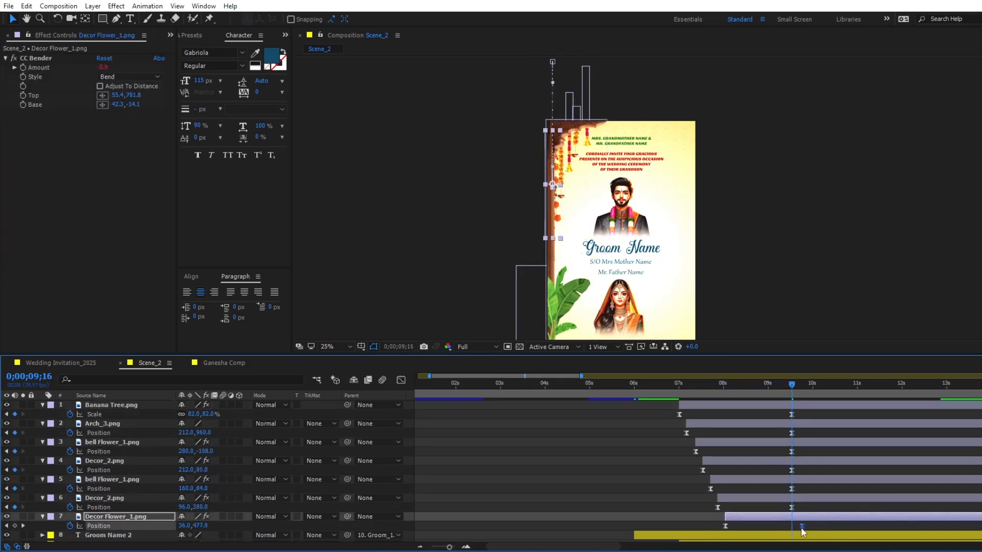
- Preview the staggered entrance and pre-compose the banana tree, arch, bell and garland layers as Scene_2Corner
{"action": "left_click", "coordinate": [674, 396]}
{"action": "key", "text": "space"}
{"action": "left_click", "coordinate": [732, 406], "text": "shift"}
{"action": "right_click", "coordinate": [732, 406]}
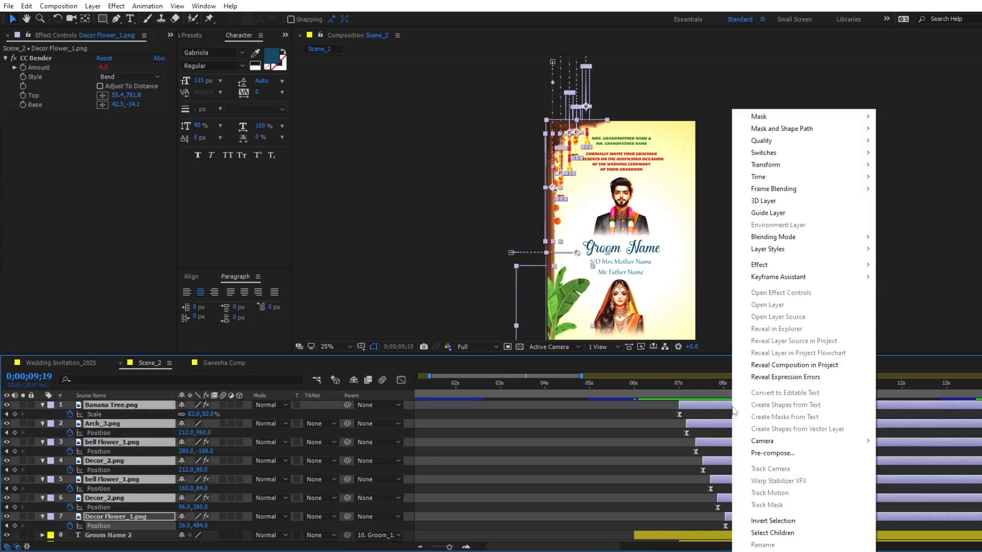
{"action": "left_click", "coordinate": [772, 453]}
{"action": "type", "text": "Scene_2Corner"}
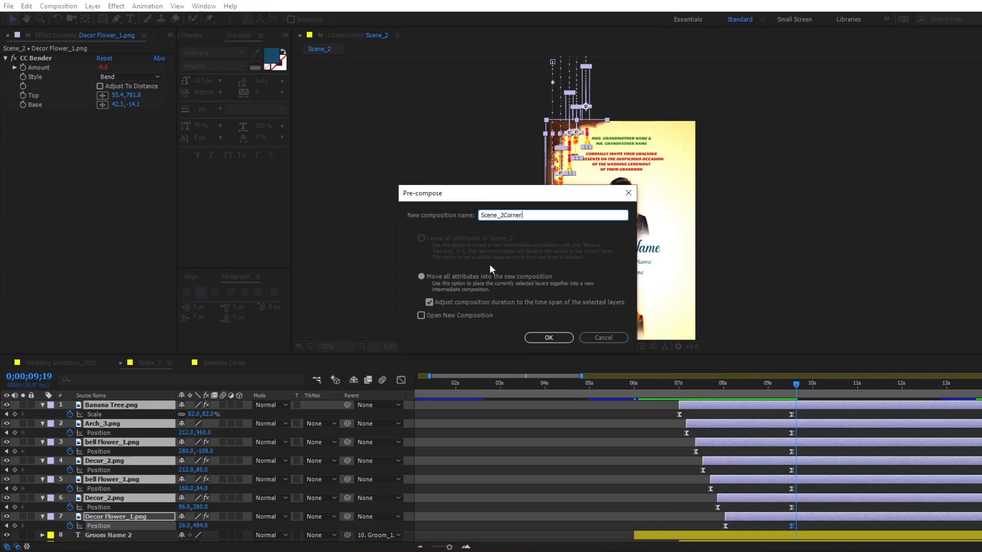
{"action": "left_click", "coordinate": [547, 338]}
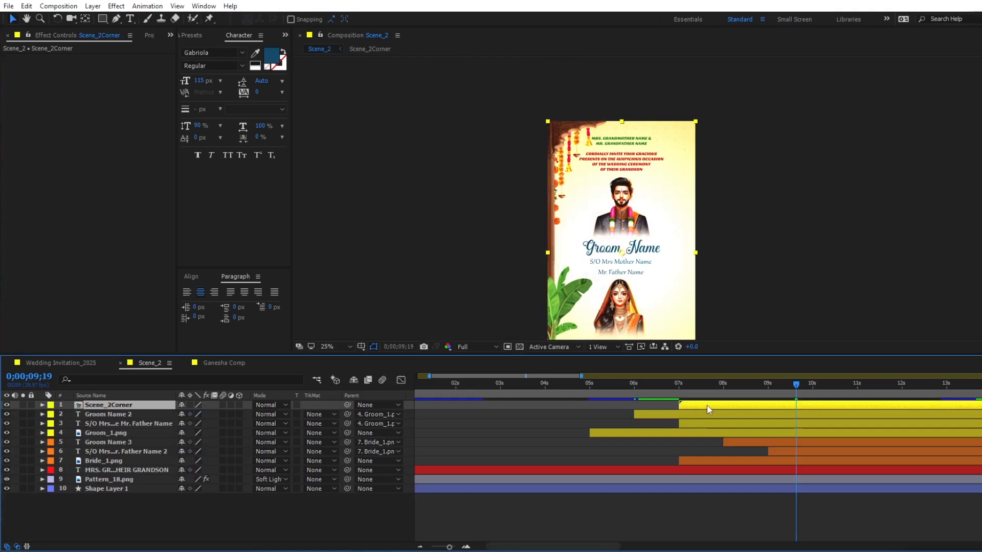
- Duplicate the Scene_2Corner layer, flip the copy horizontally to complete the arch, and preview the whole frame
{"action": "key", "text": "ctrl+d"}
{"action": "right_click", "coordinate": [708, 409]}
{"action": "mouse_move", "coordinate": [732, 169]}
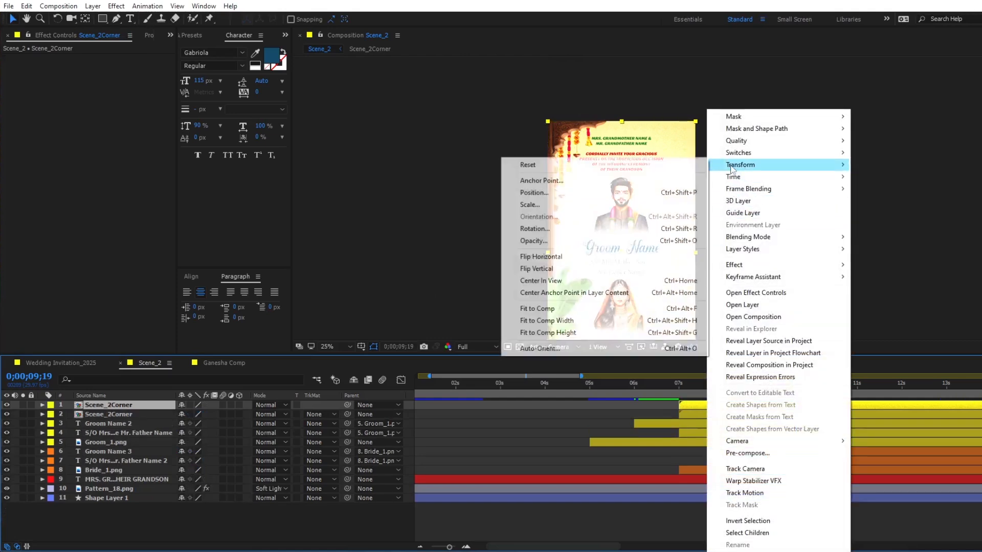
{"action": "left_click", "coordinate": [556, 257]}
{"action": "key", "text": "space"}
{"action": "left_click_drag", "start_coordinate": [611, 271], "coordinate": [548, 213]}
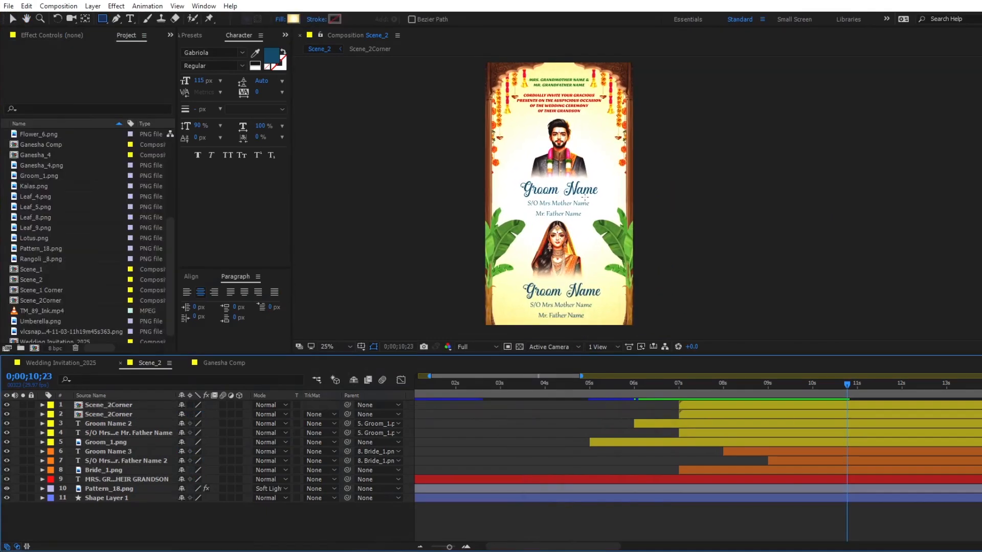
{"action": "key", "text": "v"}
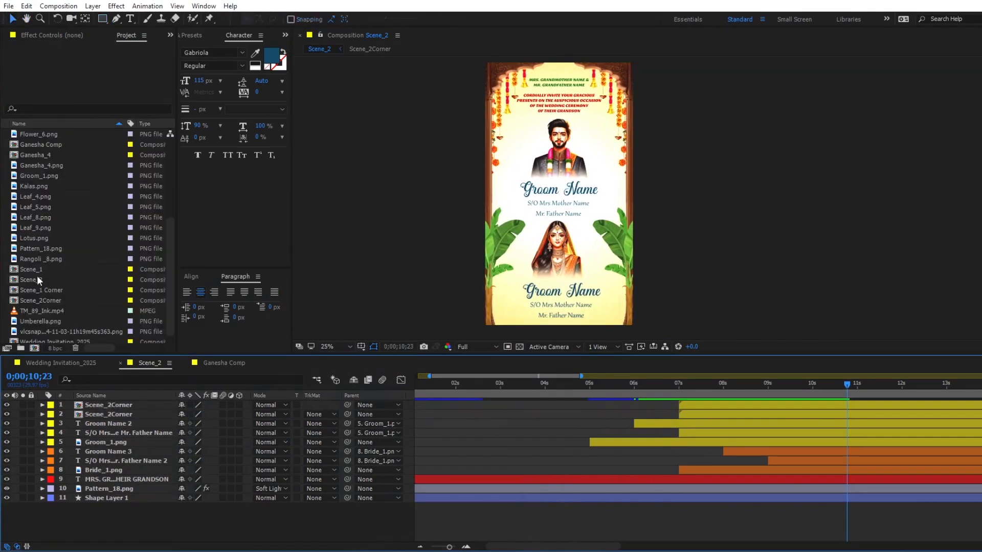
- Duplicate the Scene_2 composition in the project and open the copy
{"action": "left_click", "coordinate": [36, 280]}
{"action": "key", "text": "ctrl+d"}
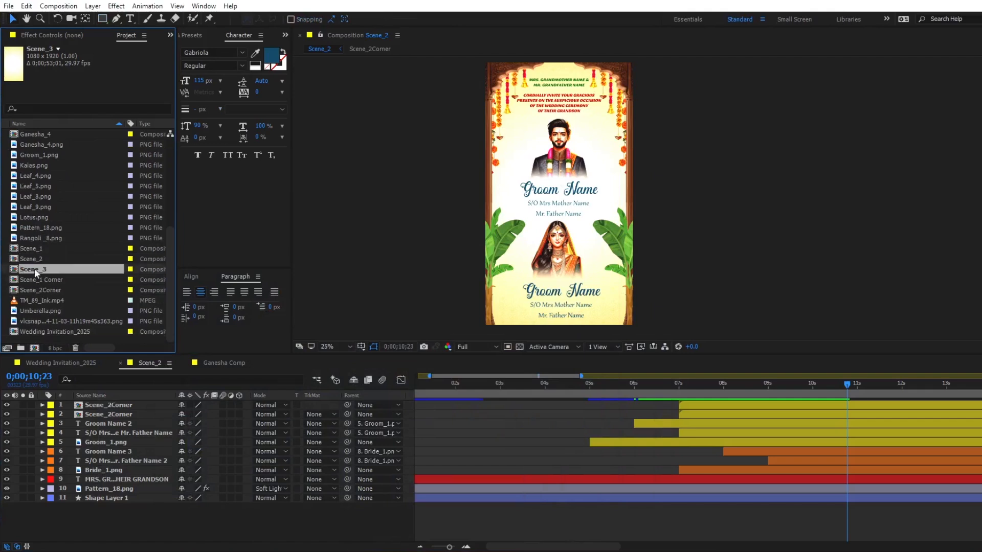
{"action": "double_click", "coordinate": [34, 268]}
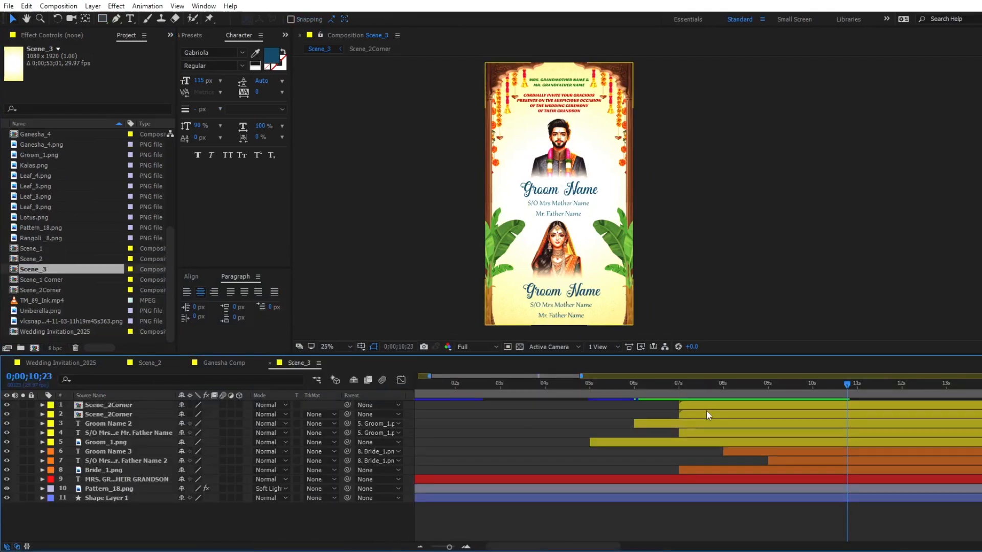
- Delete both Scene_2Corner layers, the groom's image and text layers, the grandson invitation text and Bride_1.png from Scene_3
{"action": "left_click", "coordinate": [707, 405]}
{"action": "left_click", "coordinate": [700, 441], "text": "shift"}
{"action": "key", "text": "Delete"}
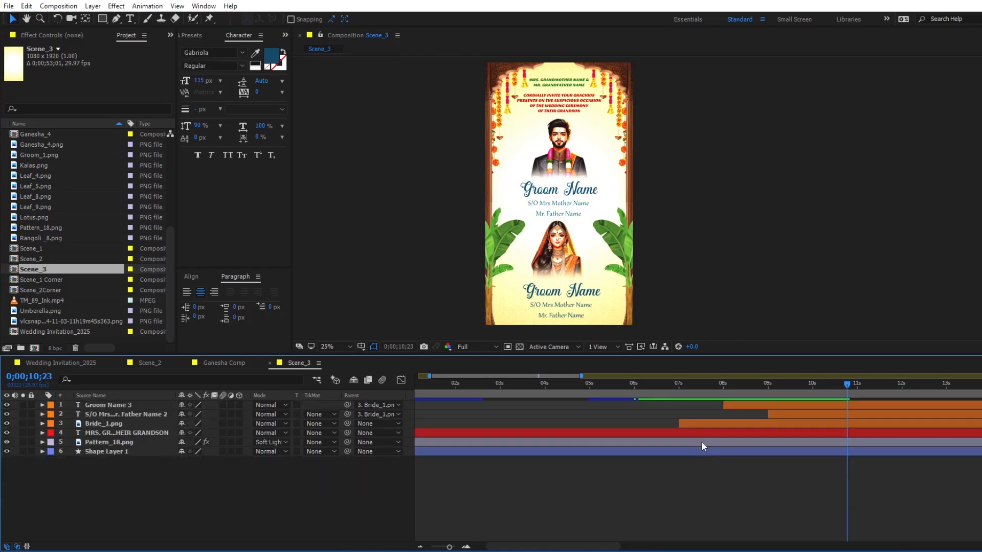
{"action": "left_click", "coordinate": [161, 433]}
{"action": "key", "text": "Delete"}
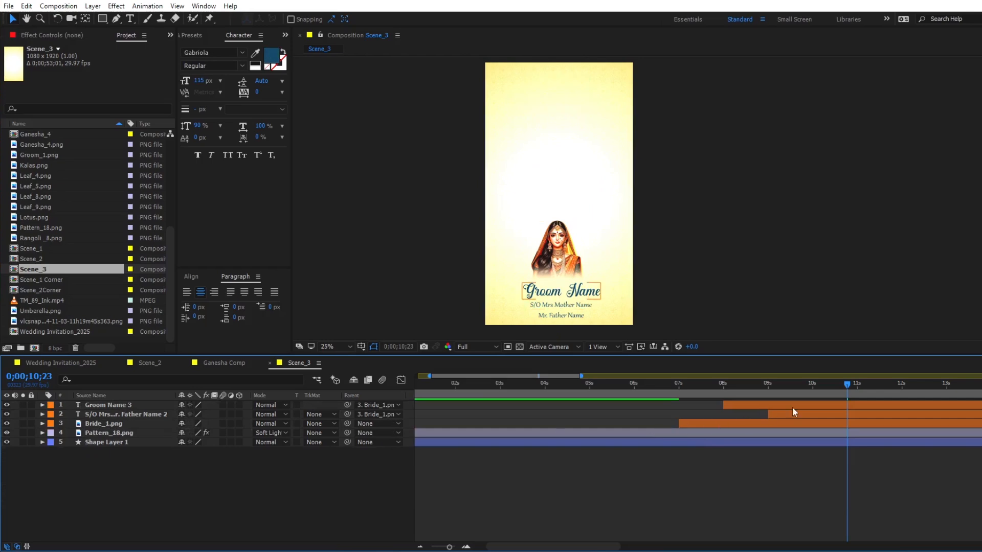
{"action": "left_click", "coordinate": [793, 404]}
{"action": "left_click", "coordinate": [744, 421]}
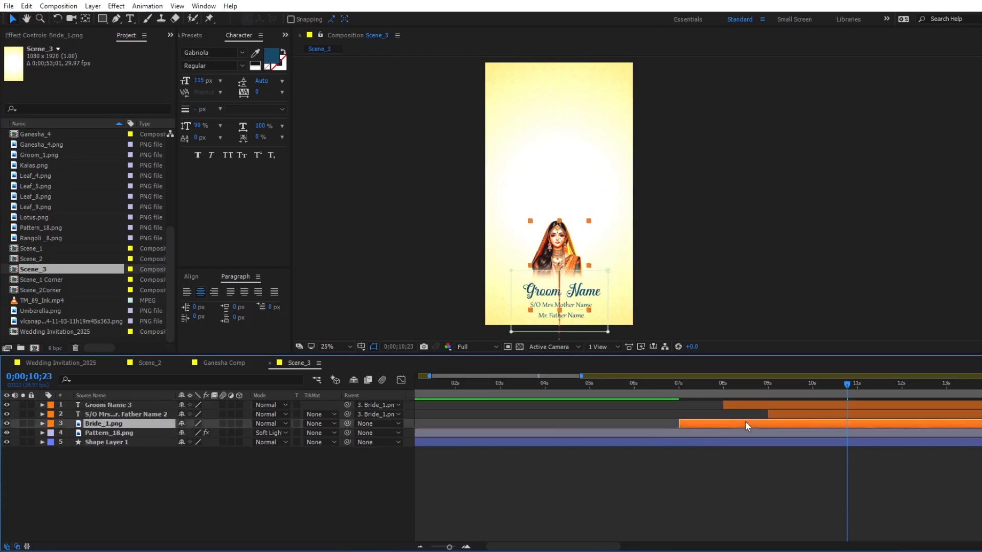
{"action": "key", "text": "Delete"}
- Move the Groom Name 3 and parents' name text layers to start at 0;00;00;00
{"action": "left_click", "coordinate": [766, 404]}
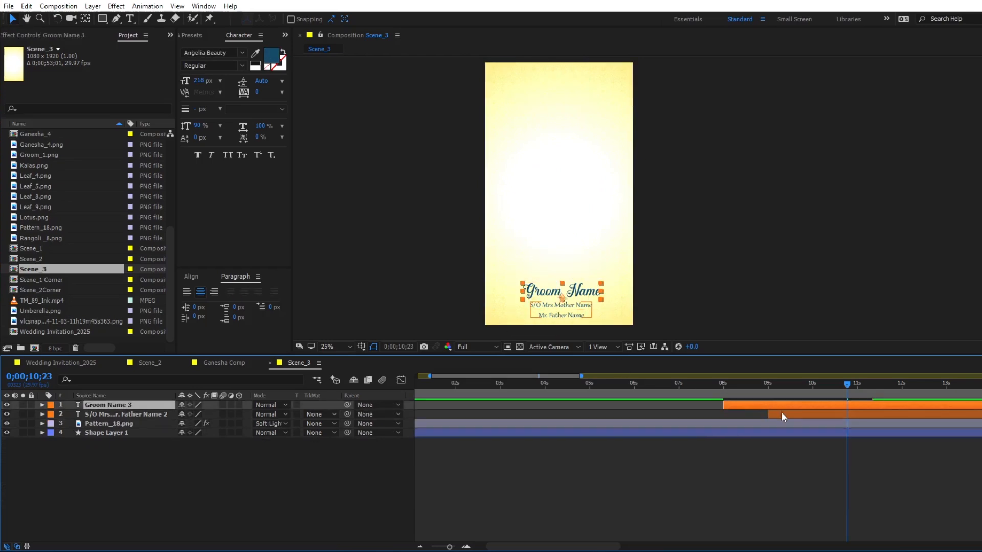
{"action": "left_click", "coordinate": [781, 412], "text": "ctrl"}
{"action": "key", "text": "Home"}
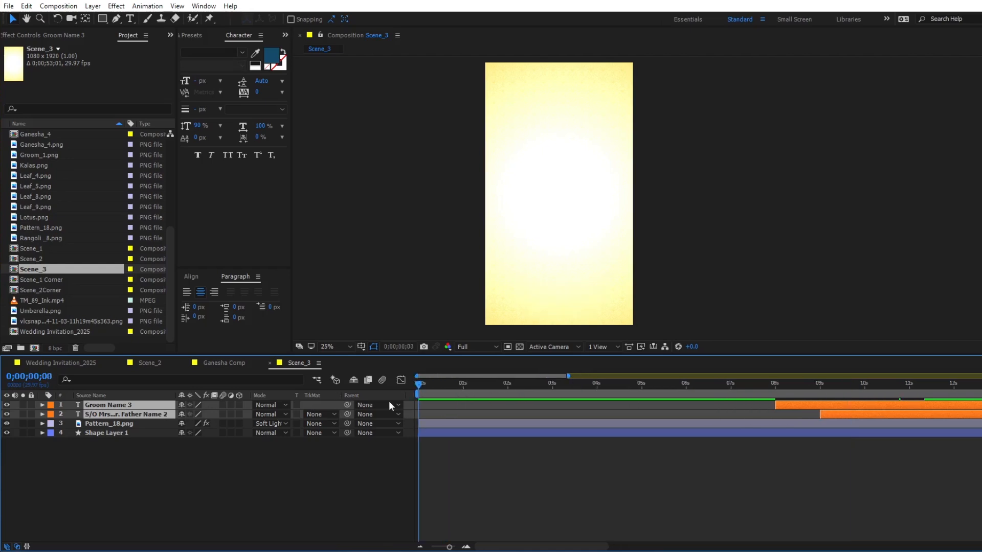
{"action": "key", "text": "bracketleft"}
{"action": "left_click", "coordinate": [495, 455]}
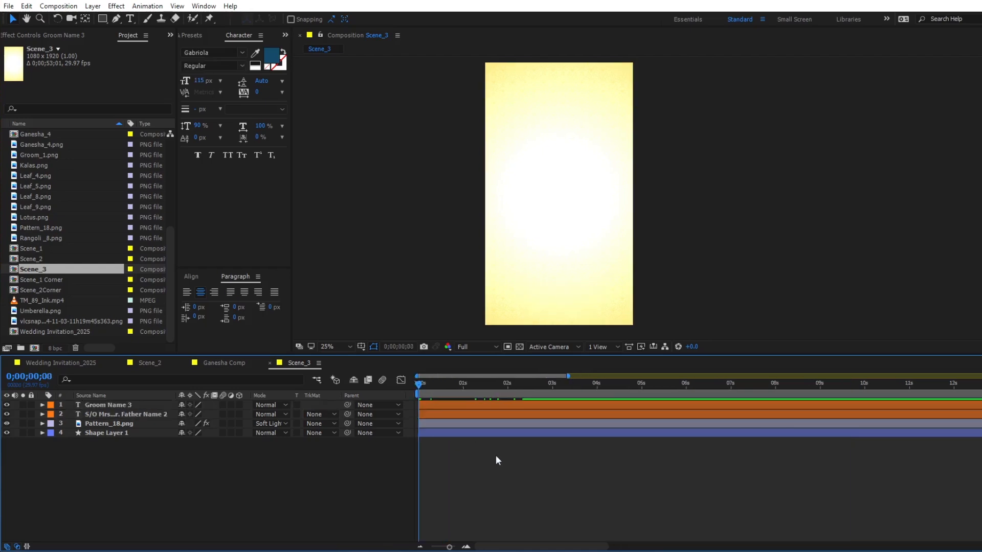
- Add Couple_5.png as the top layer of Scene_3 and place it centered in the upper part of the frame
{"action": "scroll", "coordinate": [36, 212], "scroll_direction": "up", "scroll_amount": 3}
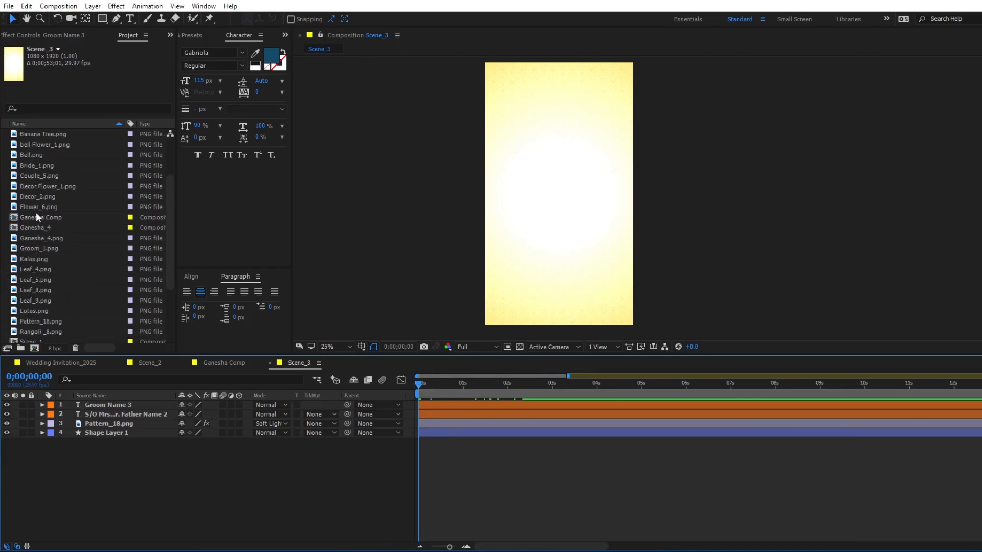
{"action": "left_click", "coordinate": [37, 176]}
{"action": "left_click_drag", "start_coordinate": [36, 176], "coordinate": [94, 403]}
{"action": "left_click_drag", "start_coordinate": [557, 200], "coordinate": [558, 133]}
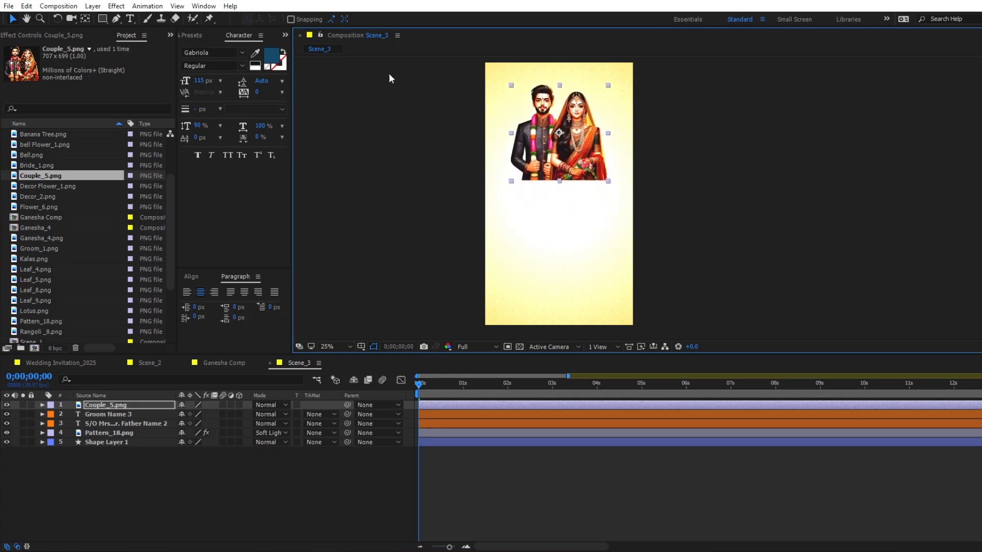
- Draw a rectangular mask over the lower edge of Couple_5.png, invert it and set its feather to 100 pixels
{"action": "left_click", "coordinate": [104, 19]}
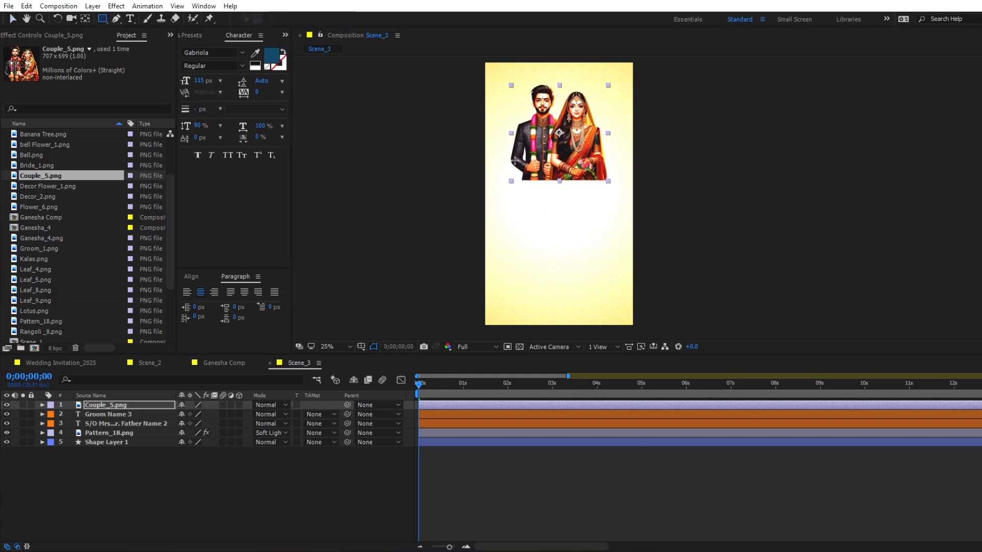
{"action": "left_click_drag", "start_coordinate": [499, 163], "coordinate": [624, 203]}
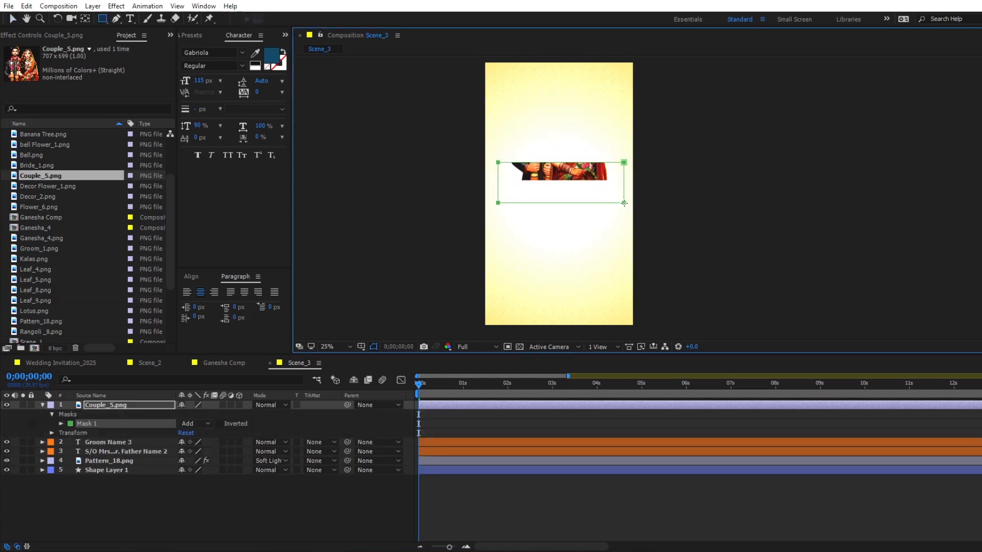
{"action": "left_click", "coordinate": [218, 424]}
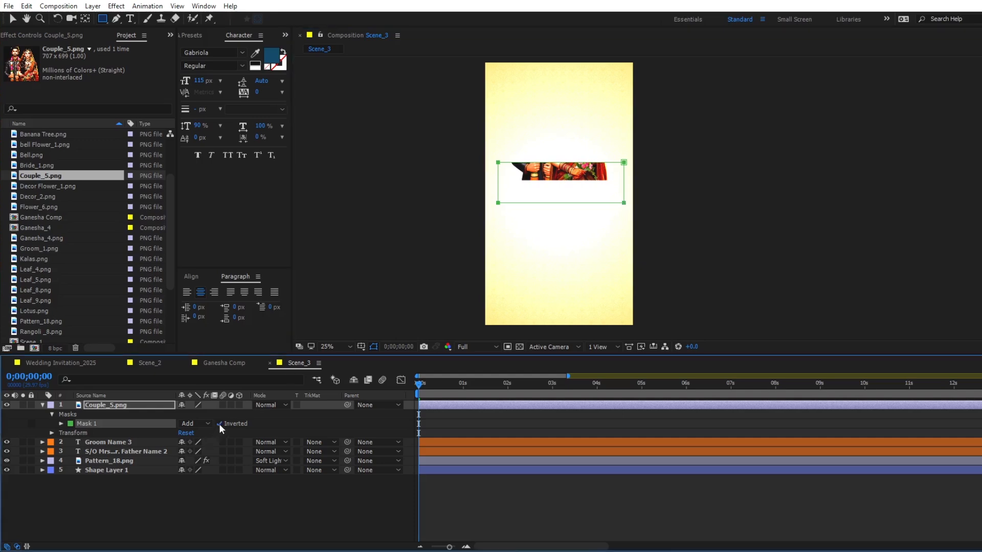
{"action": "left_click", "coordinate": [61, 424]}
{"action": "left_click", "coordinate": [191, 442]}
{"action": "type", "text": "100"}
{"action": "key", "text": "Return"}
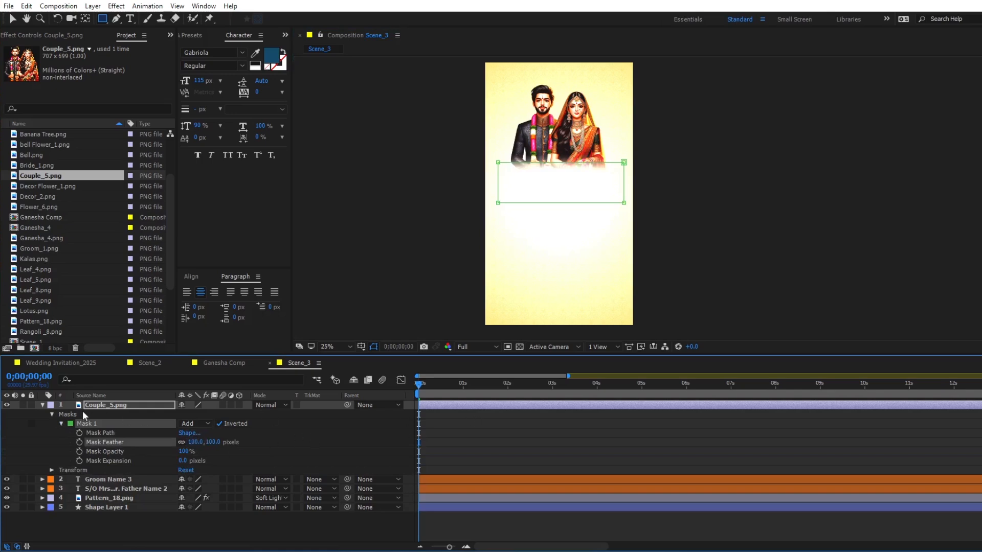
- Keyframe Couple_5.png's position from 540, 2312 at 0;00;00;00, below the frame, up to 540, 512 at 0;00;02;00
{"action": "left_click", "coordinate": [43, 405]}
{"action": "left_click", "coordinate": [508, 391]}
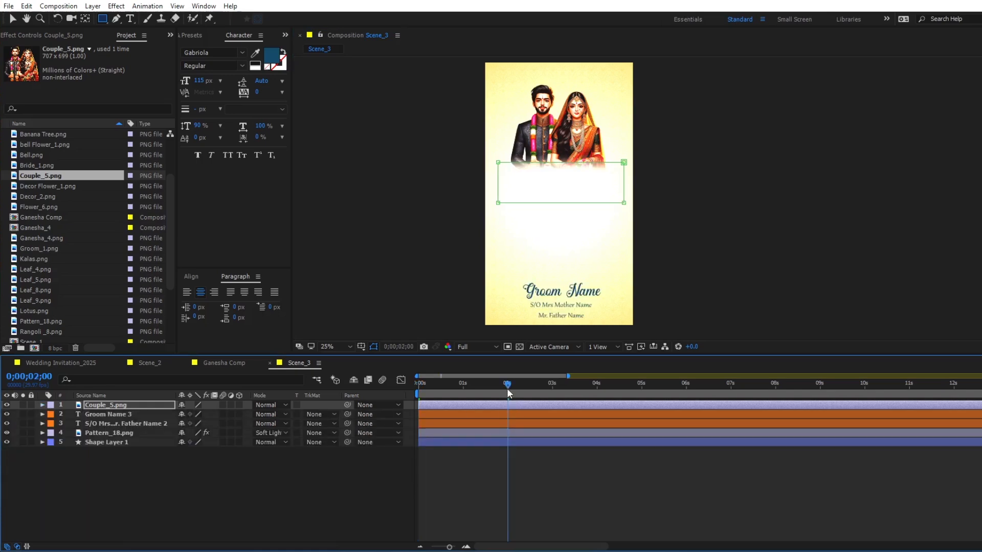
{"action": "key", "text": "p"}
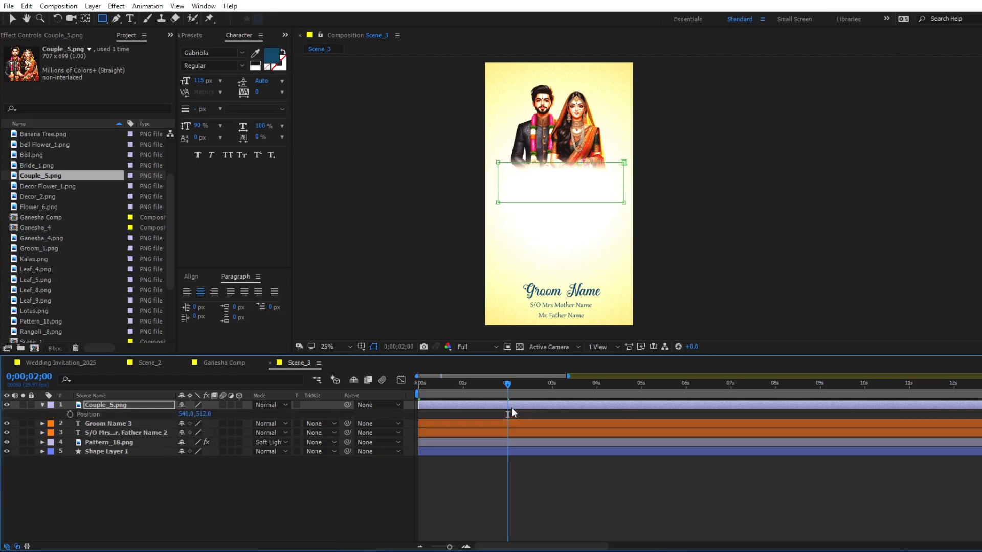
{"action": "left_click", "coordinate": [70, 414]}
{"action": "left_click_drag", "start_coordinate": [438, 391], "coordinate": [323, 397]}
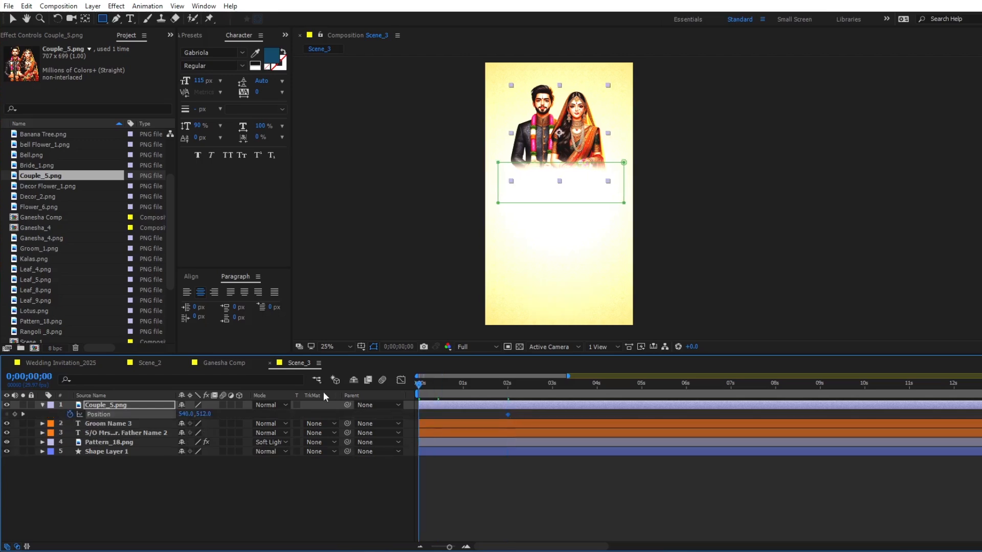
{"action": "key", "text": "shift+Down"}
{"action": "key", "text": "shift+Down"}
{"action": "key", "text": "shift+Down"}
{"action": "key", "text": "shift+Down"}
{"action": "key", "text": "shift+Down"}
{"action": "key", "text": "shift+Down"}
{"action": "key", "text": "shift+Down"}
{"action": "key", "text": "shift+Down"}
{"action": "key", "text": "shift+Down"}
{"action": "key", "text": "shift+Down"}
{"action": "key", "text": "shift+Down"}
{"action": "key", "text": "shift+Down"}
{"action": "key", "text": "shift+Down"}
{"action": "key", "text": "shift+Down"}
{"action": "key", "text": "shift+Down"}
{"action": "key", "text": "shift+Down"}
{"action": "key", "text": "shift+Down"}
{"action": "key", "text": "shift+Down"}
{"action": "key", "text": "shift+Down"}
{"action": "key", "text": "shift+Down"}
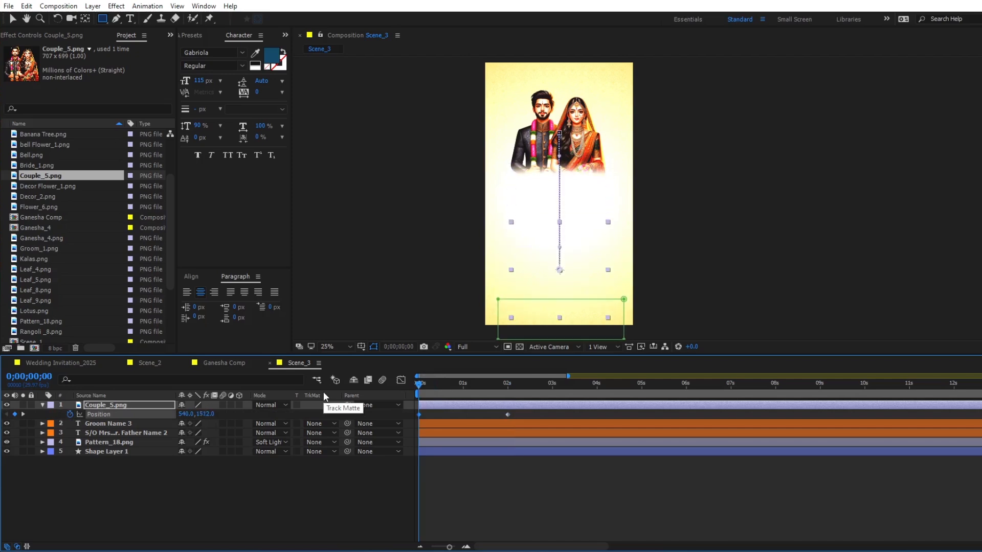
{"action": "key", "text": "shift+Down"}
{"action": "key", "text": "shift+Down"}
{"action": "key", "text": "shift+Down"}
{"action": "key", "text": "shift+Down"}
{"action": "key", "text": "shift+Down"}
{"action": "key", "text": "shift+Down"}
{"action": "key", "text": "shift+Down"}
{"action": "key", "text": "shift+Down"}
{"action": "key", "text": "shift+Down"}
{"action": "key", "text": "shift+Down"}
{"action": "key", "text": "shift+Down"}
{"action": "key", "text": "shift+Down"}
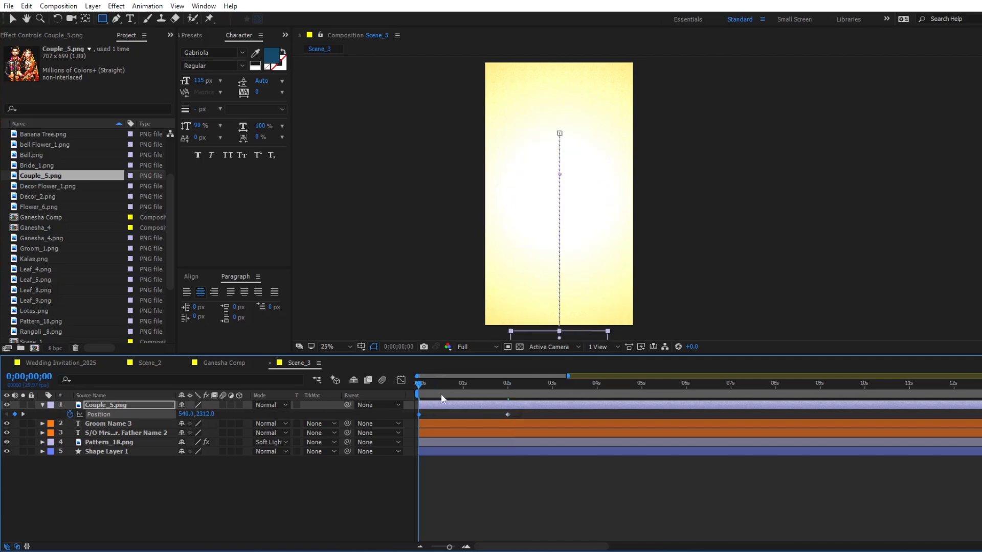
- Easy-ease Couple_5.png's position keyframes, stretch the final keyframe's speed handle back to about one second, and preview the motion
{"action": "left_click_drag", "start_coordinate": [526, 414], "coordinate": [410, 417]}
{"action": "left_click", "coordinate": [401, 380]}
{"action": "left_click", "coordinate": [507, 516]}
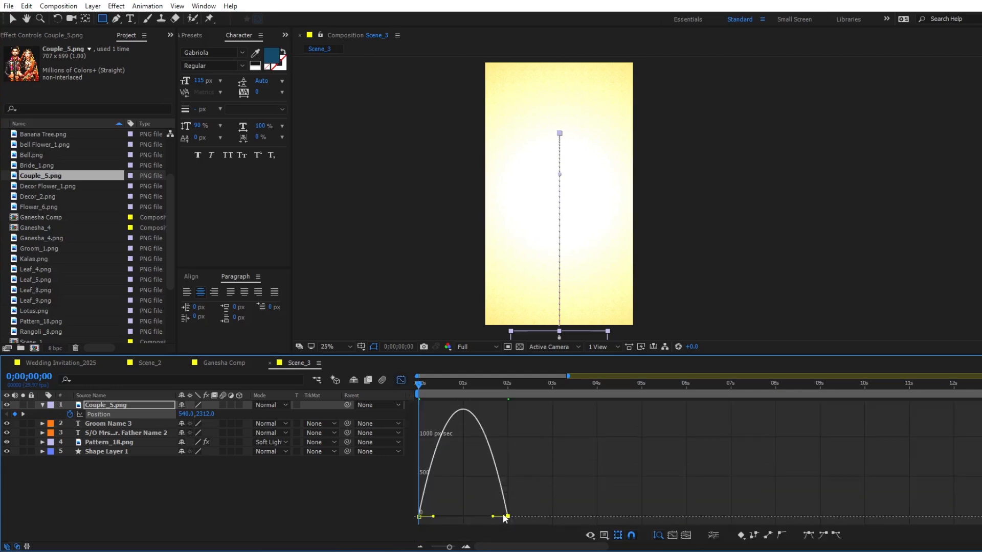
{"action": "left_click_drag", "start_coordinate": [492, 516], "coordinate": [462, 516]}
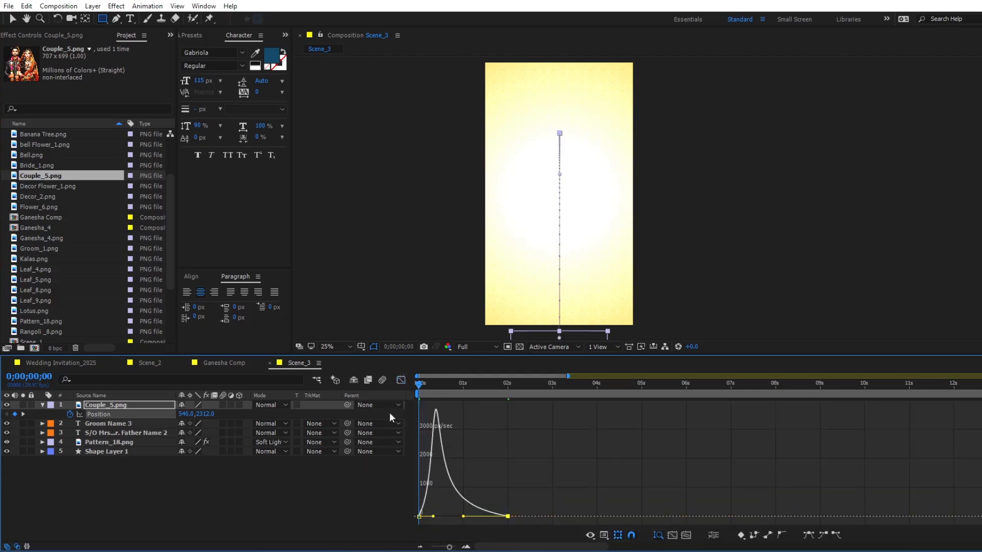
{"action": "key", "text": "shift+F3"}
{"action": "key", "text": "space"}
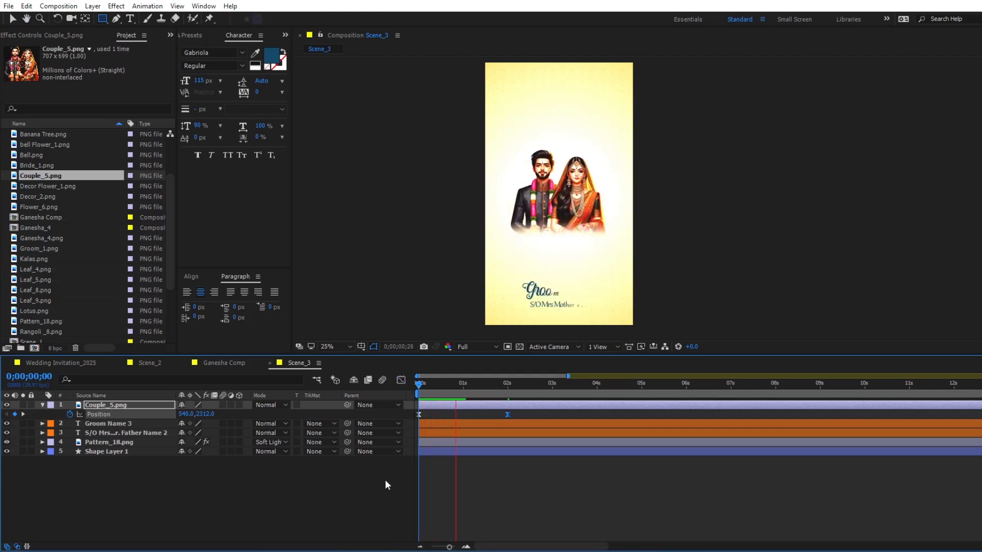
{"action": "key", "text": "space"}
- Duplicate the Groom Name 3 layer to the top of the stack, move it below the couple and change its text to "Save The Date"
{"action": "key", "text": "v"}
{"action": "left_click", "coordinate": [550, 466]}
{"action": "left_click", "coordinate": [535, 404]}
{"action": "left_click", "coordinate": [527, 422]}
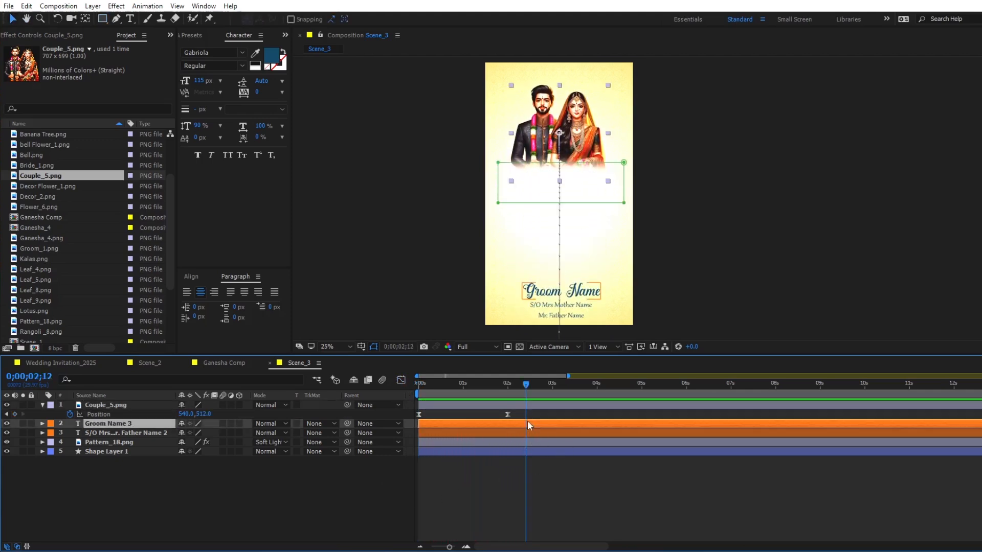
{"action": "key", "text": "ctrl+d"}
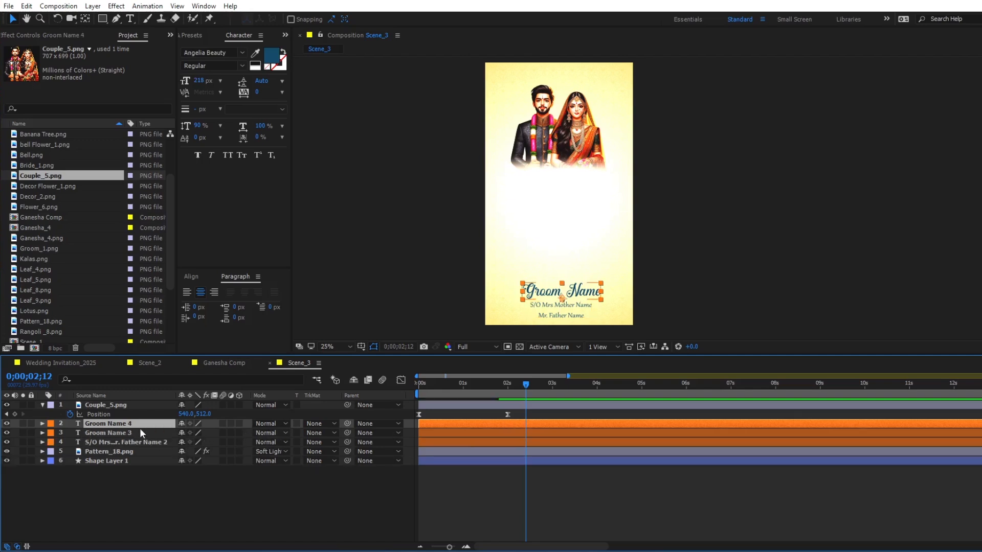
{"action": "left_click_drag", "start_coordinate": [136, 425], "coordinate": [136, 402]}
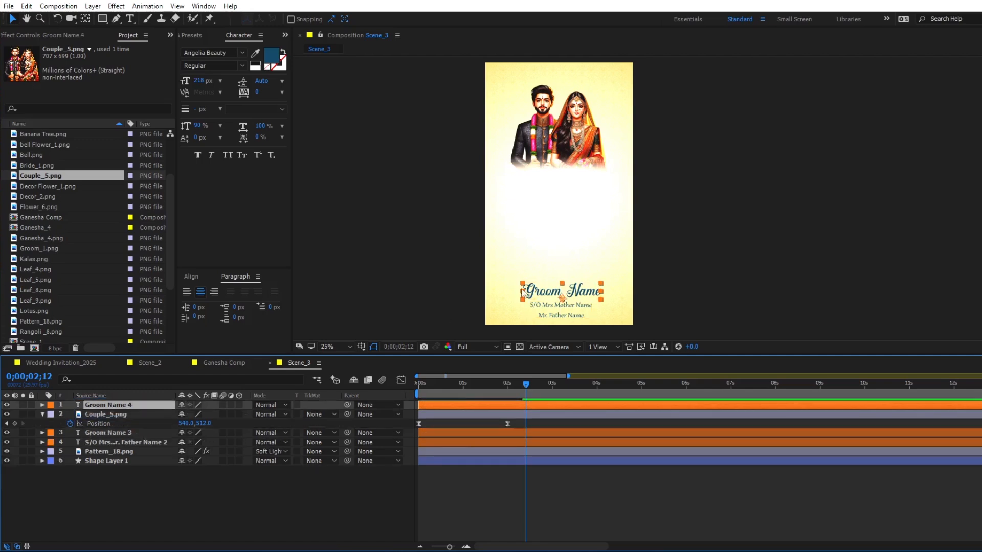
{"action": "left_click_drag", "start_coordinate": [551, 293], "coordinate": [546, 197]}
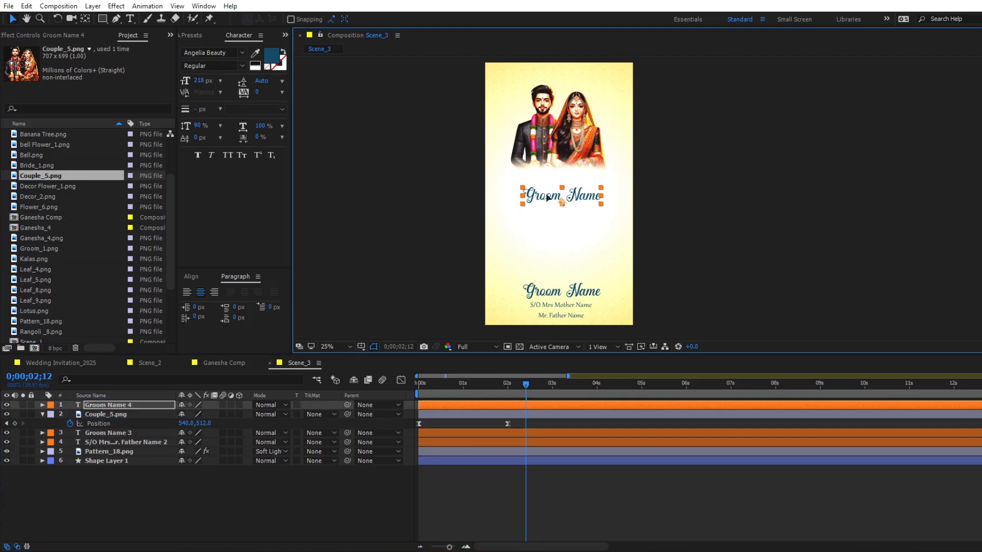
{"action": "double_click", "coordinate": [546, 195]}
{"action": "type", "text": "Save The Date"}
{"action": "key", "text": "ctrl+Return"}
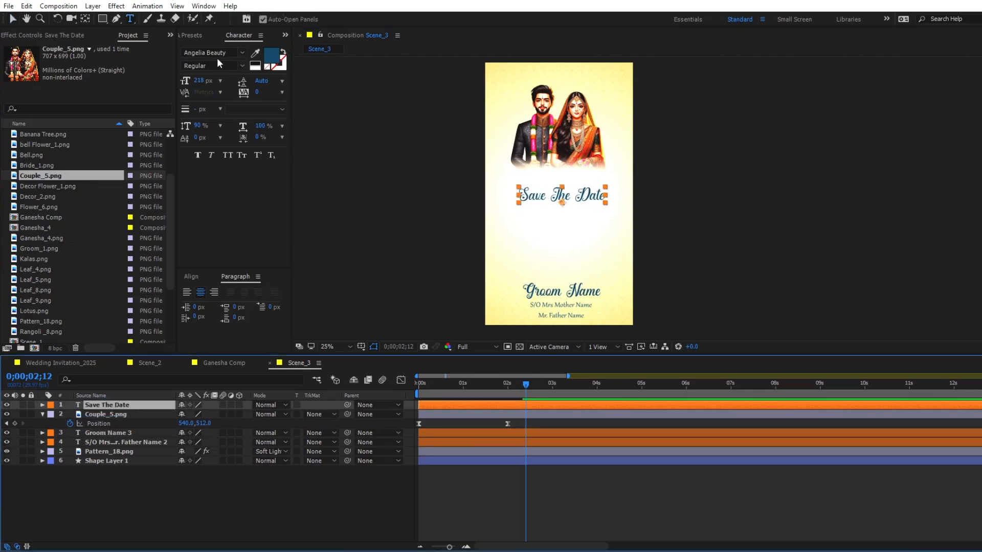
- Set the "Save The Date" text to the Regular Brush font with dark red colour 6A021A
{"action": "left_click", "coordinate": [216, 53]}
{"action": "type", "text": "Regular Brush"}
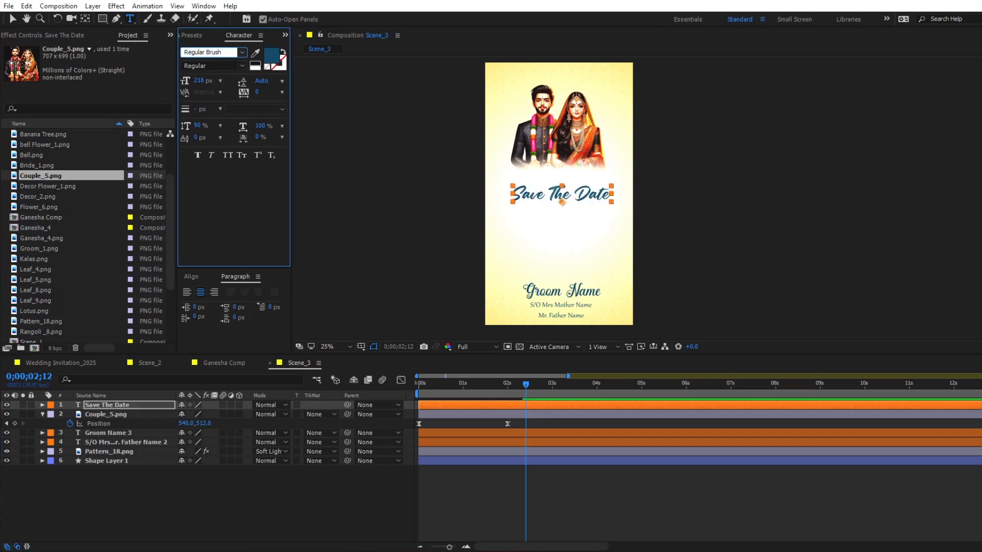
{"action": "left_click", "coordinate": [517, 406]}
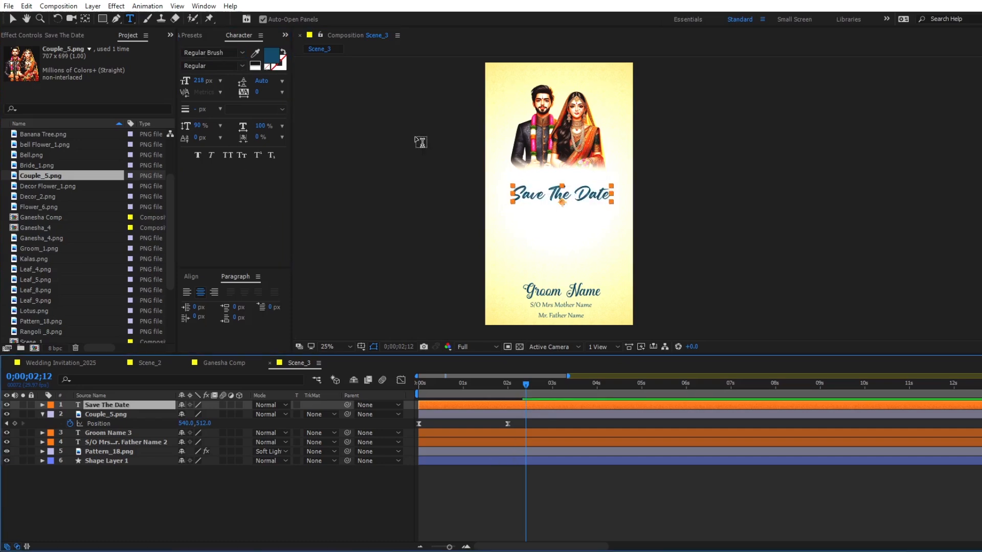
{"action": "left_click", "coordinate": [271, 56]}
{"action": "left_click_drag", "start_coordinate": [400, 159], "coordinate": [403, 128]}
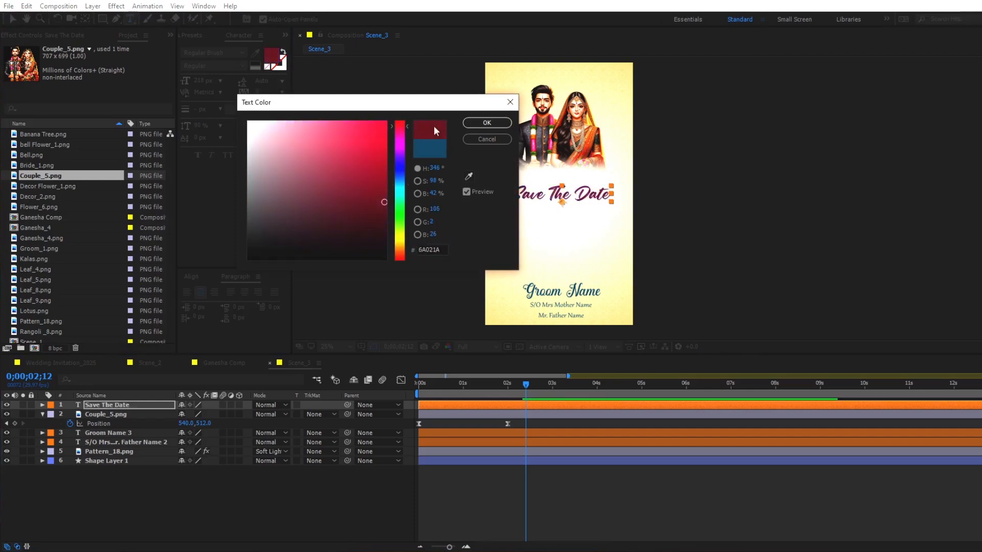
{"action": "left_click", "coordinate": [488, 123]}
{"action": "key", "text": "v"}
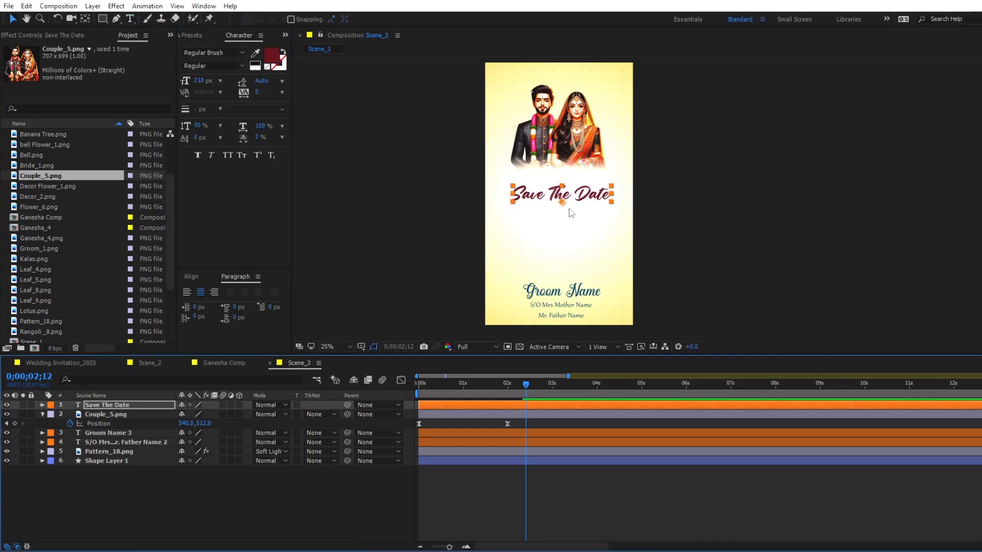
- Move "Save The Date" up close under the couple and start its layer at about one second
{"action": "left_click_drag", "start_coordinate": [562, 201], "coordinate": [561, 184]}
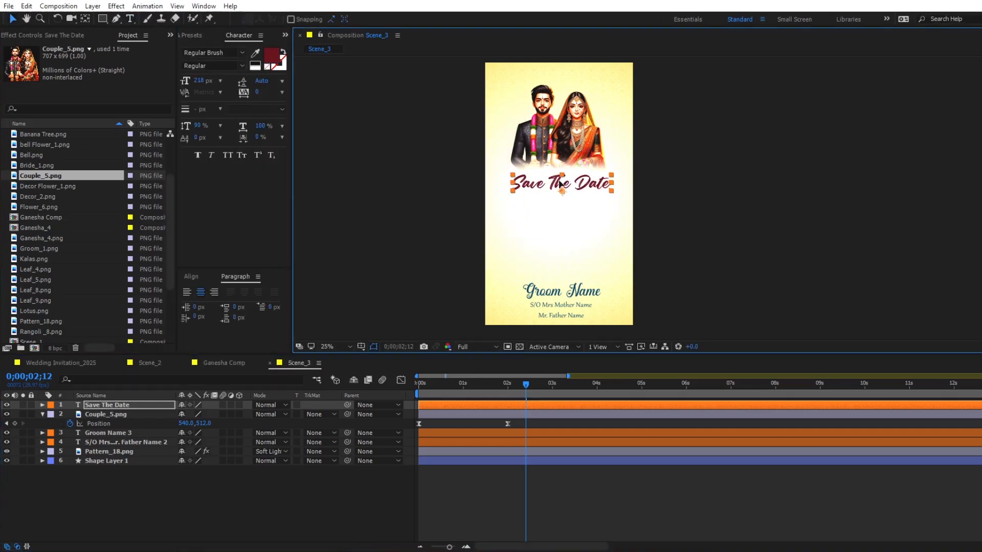
{"action": "left_click", "coordinate": [460, 387]}
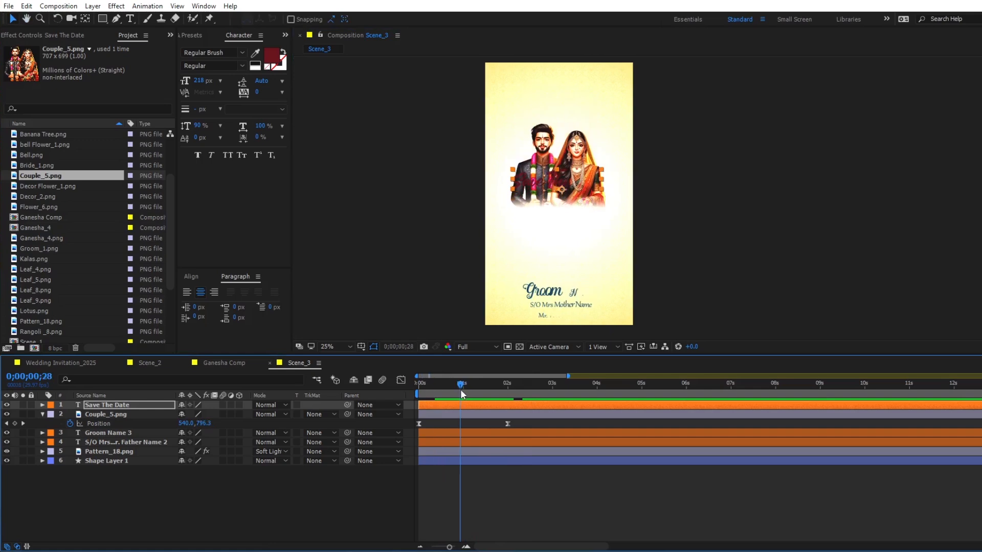
{"action": "key", "text": "["}
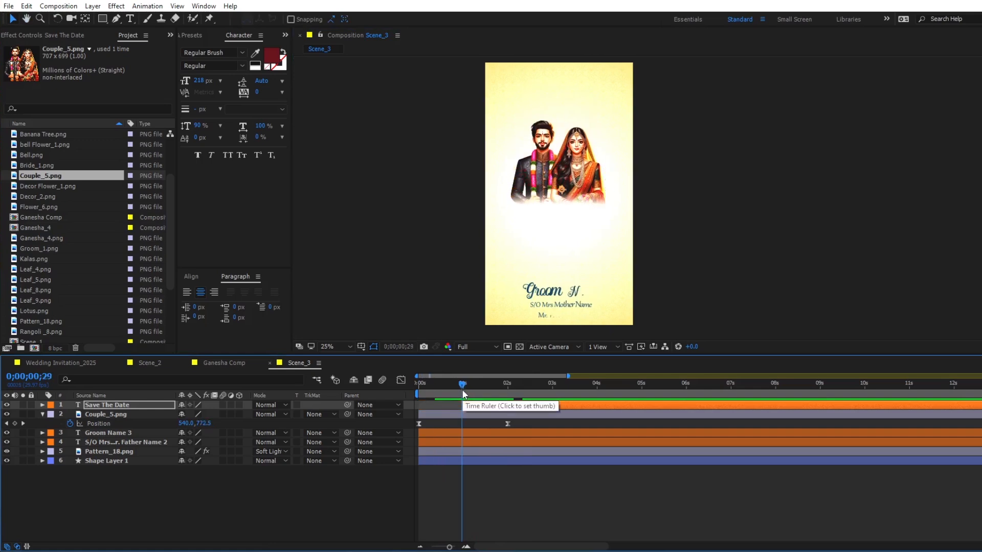
{"action": "left_click_drag", "start_coordinate": [464, 389], "coordinate": [528, 384]}
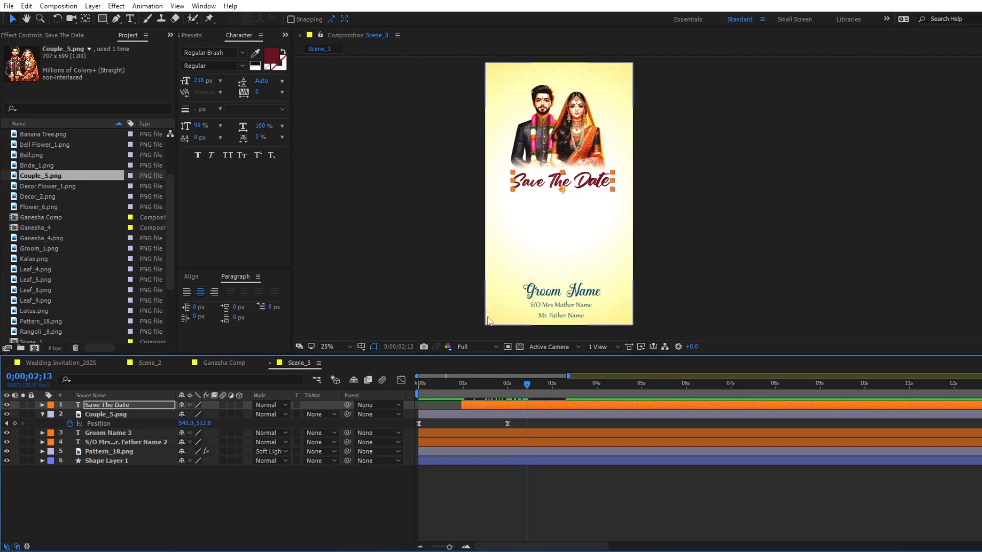
- Change the outer colour of Shape Layer 1's radial gradient fill to pale yellow-green D2FD95
{"action": "left_click", "coordinate": [487, 461]}
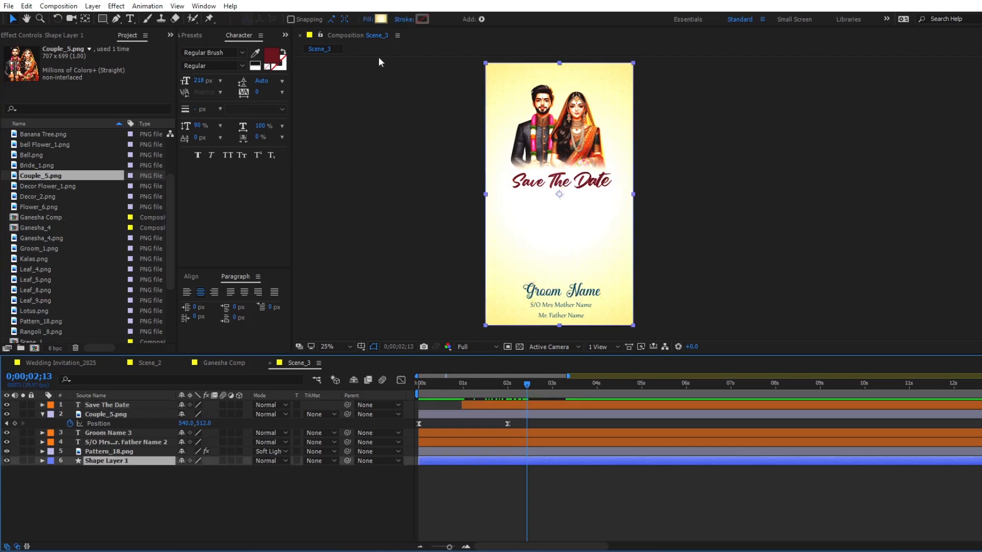
{"action": "left_click", "coordinate": [382, 21]}
{"action": "left_click", "coordinate": [386, 238]}
{"action": "mouse_move", "coordinate": [319, 394]}
{"action": "left_mouse_down"}
{"action": "mouse_move", "coordinate": [327, 352]}
{"action": "mouse_move", "coordinate": [327, 389]}
{"action": "mouse_move", "coordinate": [327, 381]}
{"action": "left_mouse_up"}
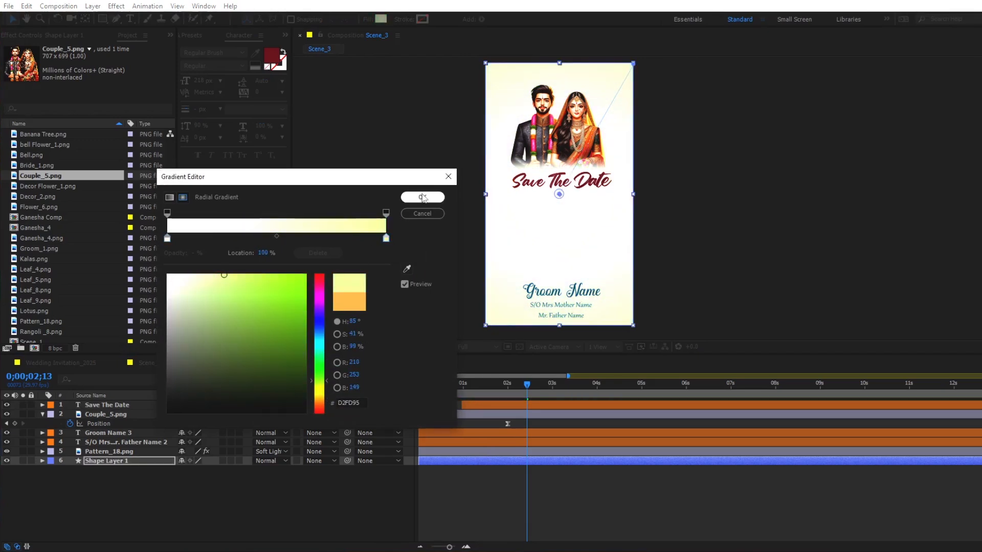
{"action": "left_click", "coordinate": [422, 198]}
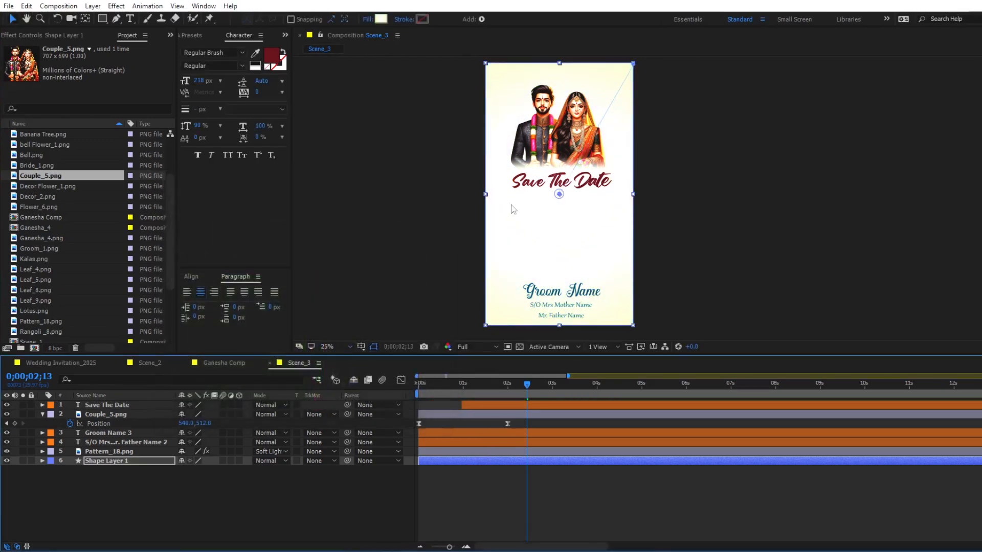
- Start the Groom Name 3 and parents' name layers at 0;00;02;00 and move both texts up below "Save The Date"
{"action": "left_click", "coordinate": [508, 389]}
{"action": "left_click", "coordinate": [511, 431]}
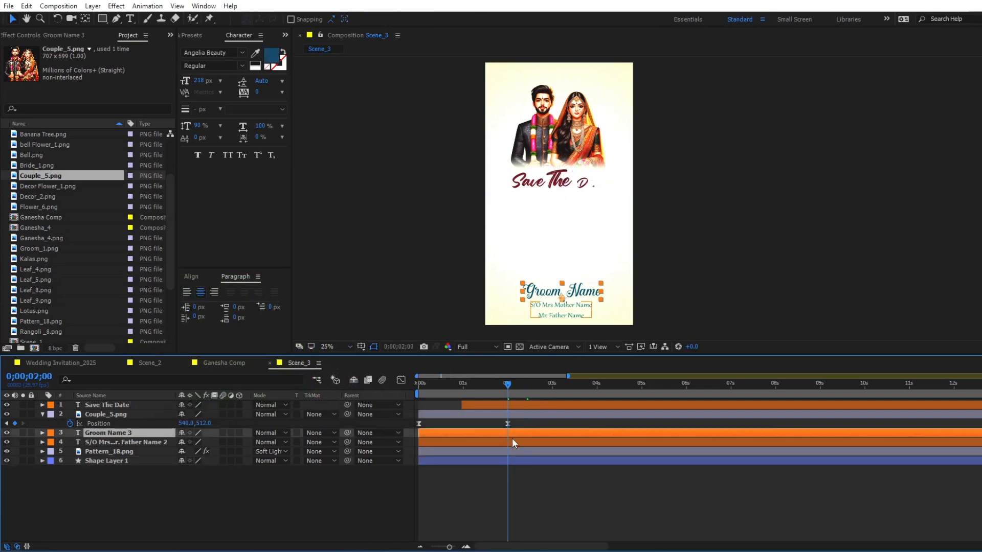
{"action": "left_click", "coordinate": [511, 443], "text": "shift"}
{"action": "key", "text": "alt+bracketleft"}
{"action": "left_click_drag", "start_coordinate": [583, 383], "coordinate": [589, 384]}
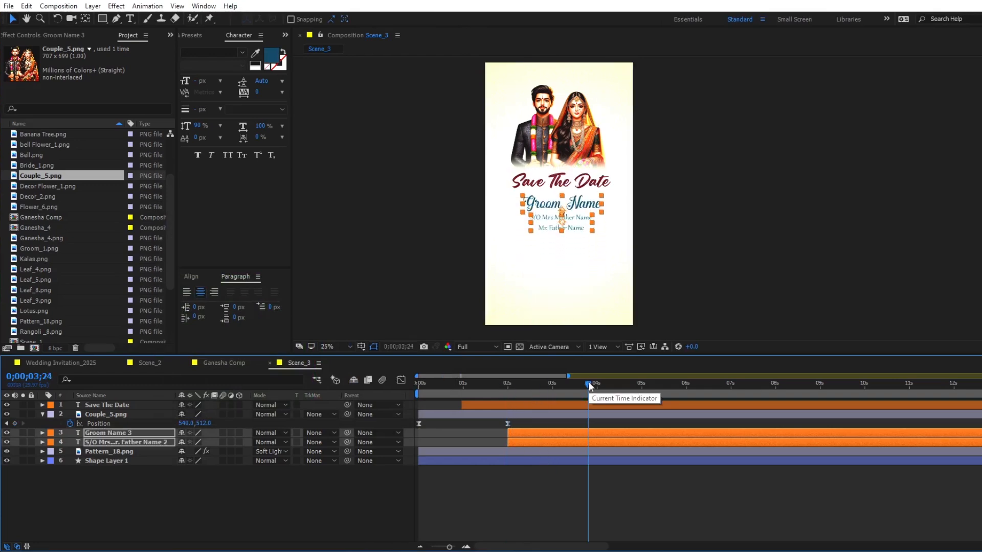
{"action": "left_click", "coordinate": [563, 214]}
- Replace the groom name with "Shubh Haldi" and the parents' text with "Monday 20 April 2025", "At 08 PM" and "Address" at 137 px
{"action": "double_click", "coordinate": [569, 431]}
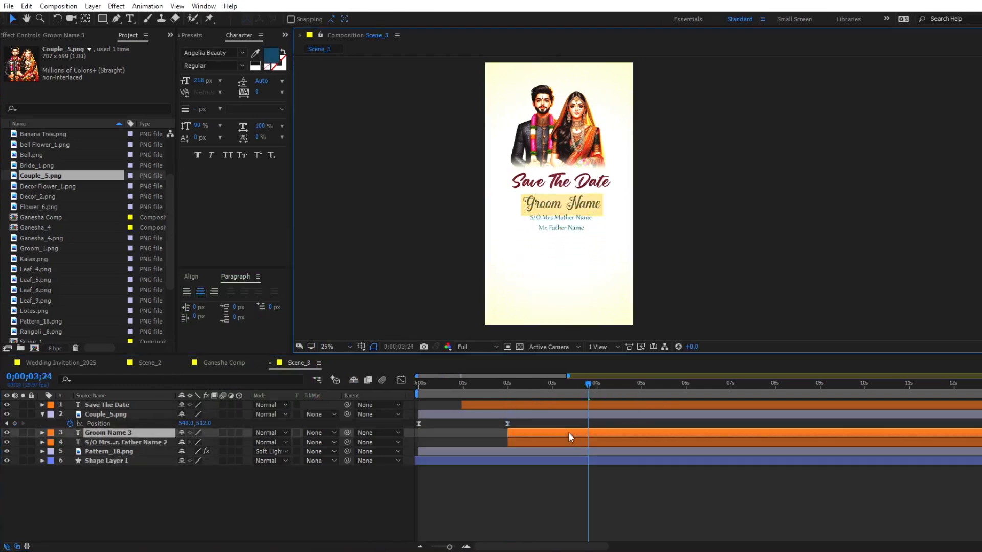
{"action": "type", "text": "Shubh Haldi"}
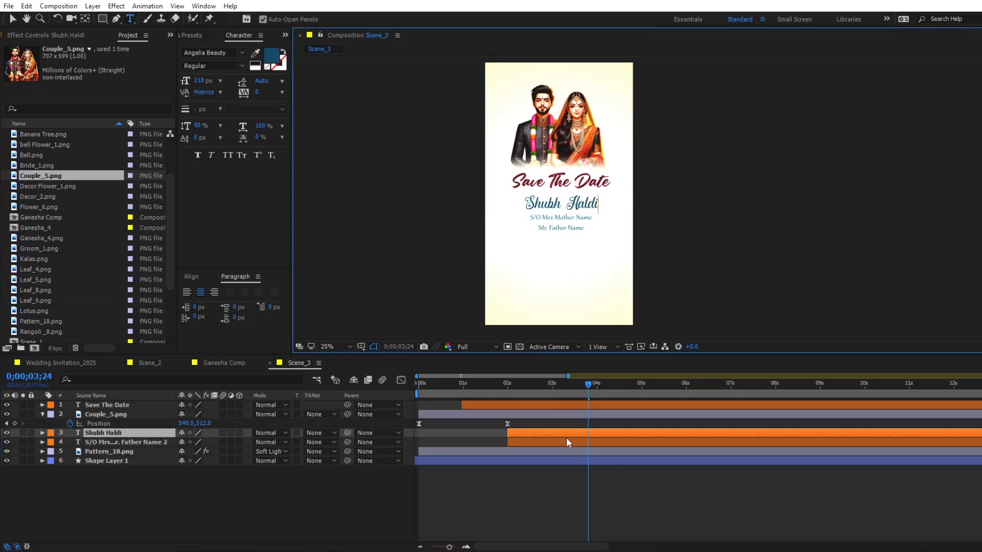
{"action": "double_click", "coordinate": [566, 441]}
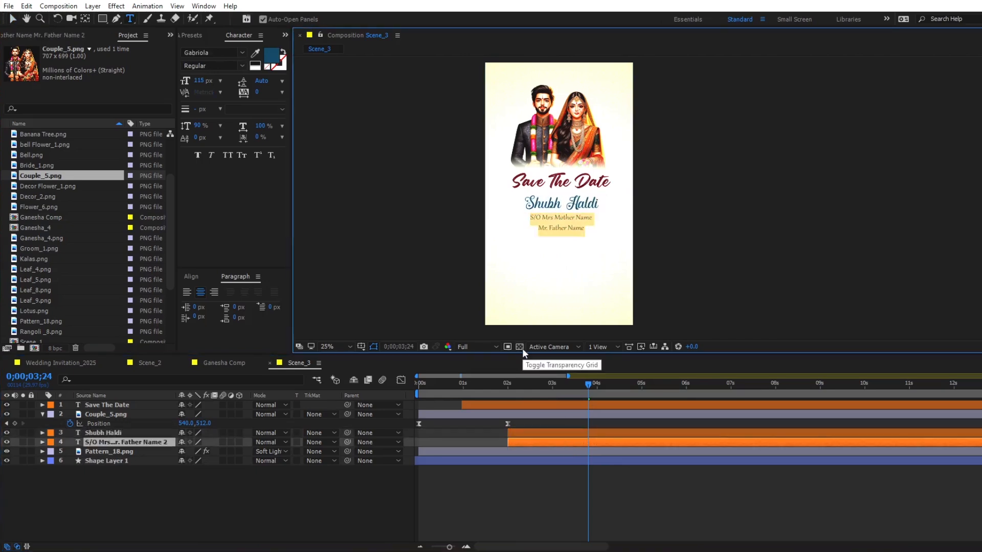
{"action": "type", "text": "Monday 20 April 2025"}
{"action": "key", "text": "Return"}
{"action": "type", "text": "At 08 PM"}
{"action": "key", "text": "Return"}
{"action": "type", "text": "Adressd"}
{"action": "key", "text": "Escape"}
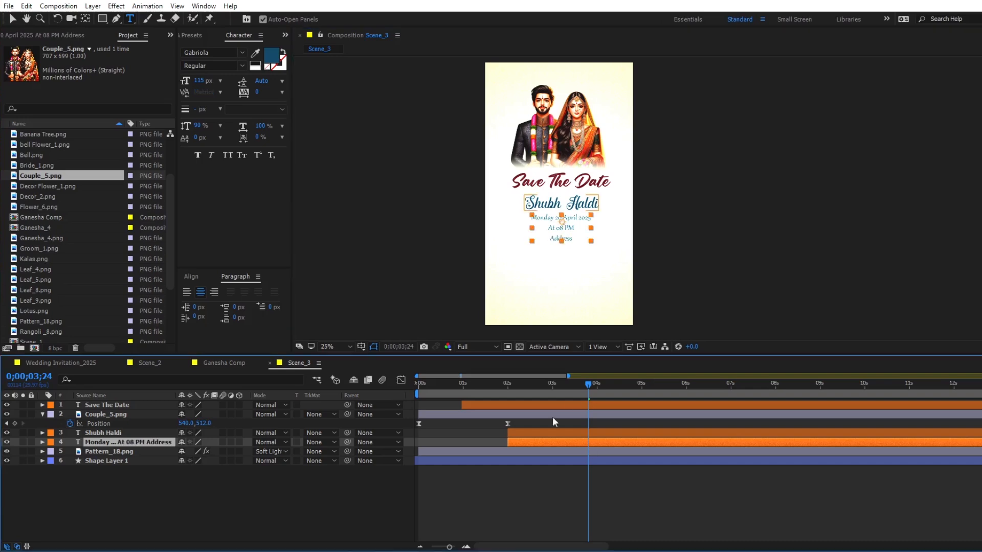
{"action": "left_click_drag", "start_coordinate": [202, 81], "coordinate": [323, 74]}
- Start the date text layer at 0;00;03;00, move it and Shubh Haldi above Couple_5.png, and preview the scene
{"action": "left_click", "coordinate": [499, 392]}
{"action": "key", "text": "space"}
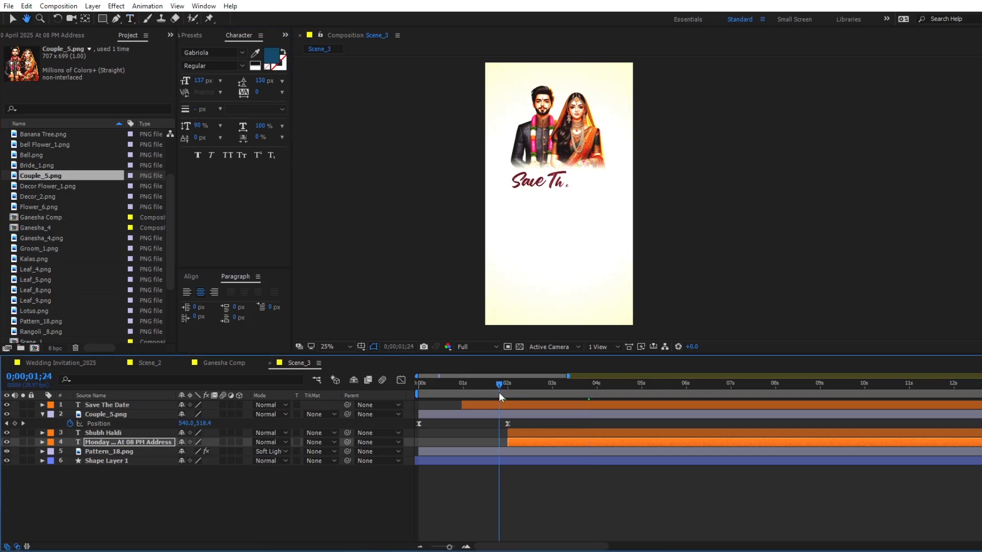
{"action": "left_click", "coordinate": [552, 392]}
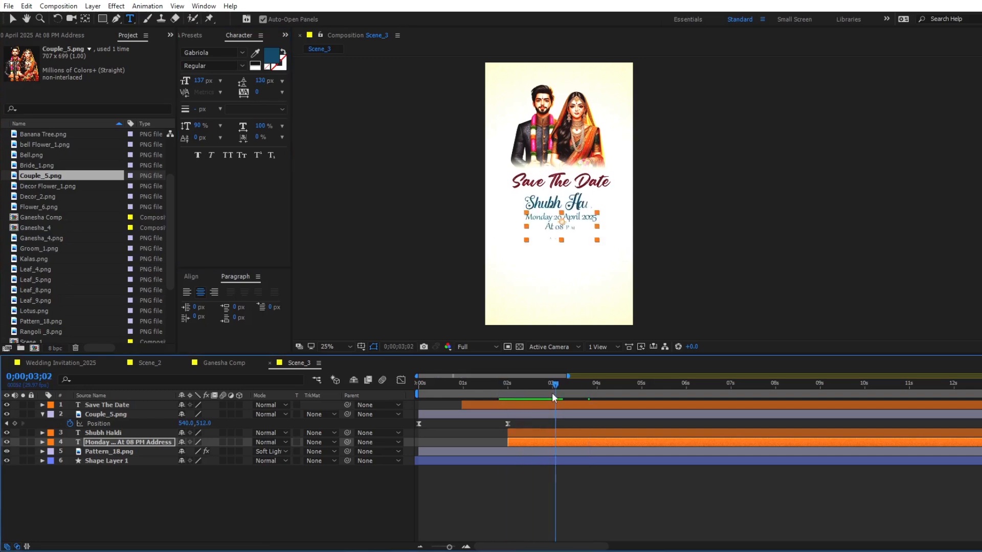
{"action": "key", "text": "["}
{"action": "left_click", "coordinate": [560, 433], "text": "shift"}
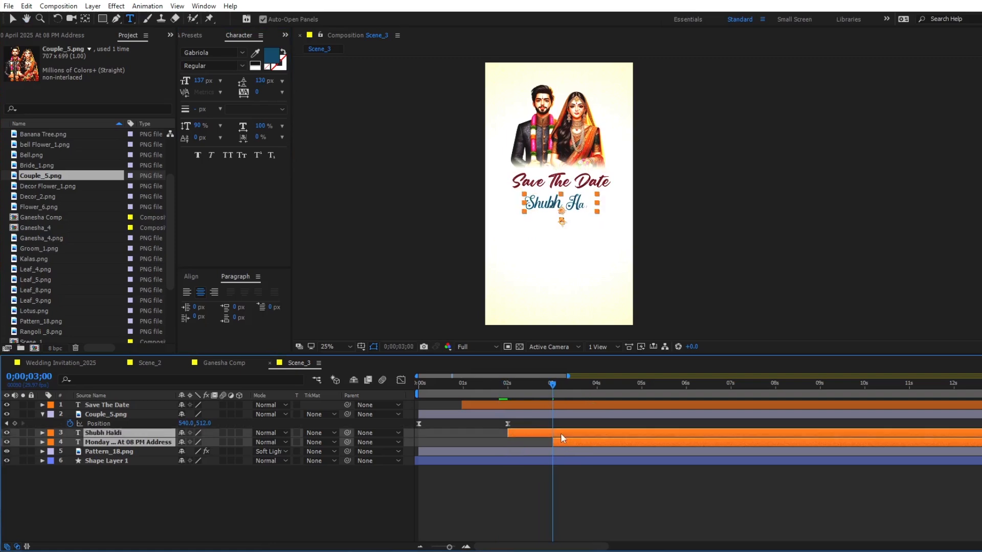
{"action": "left_click_drag", "start_coordinate": [130, 423], "coordinate": [130, 410]}
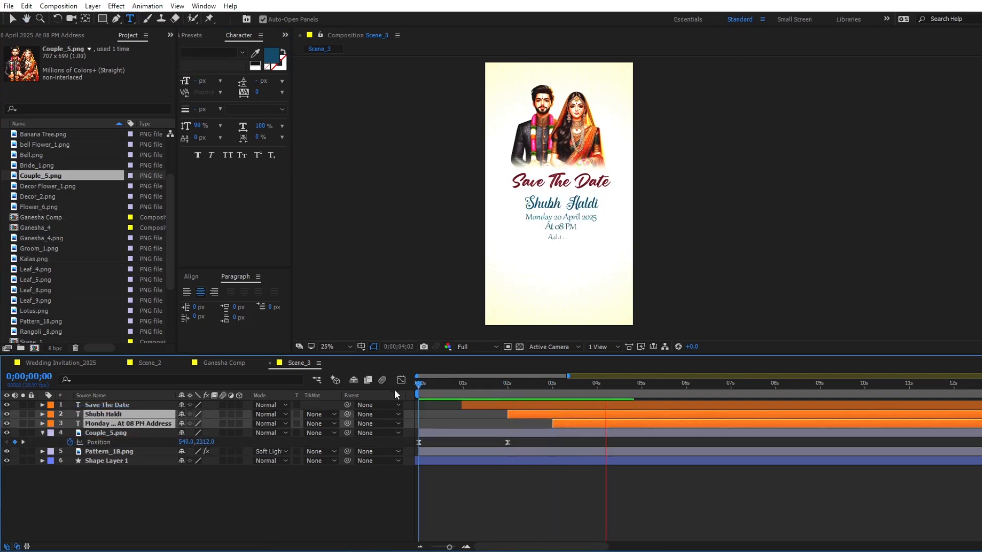
{"action": "key", "text": "space"}
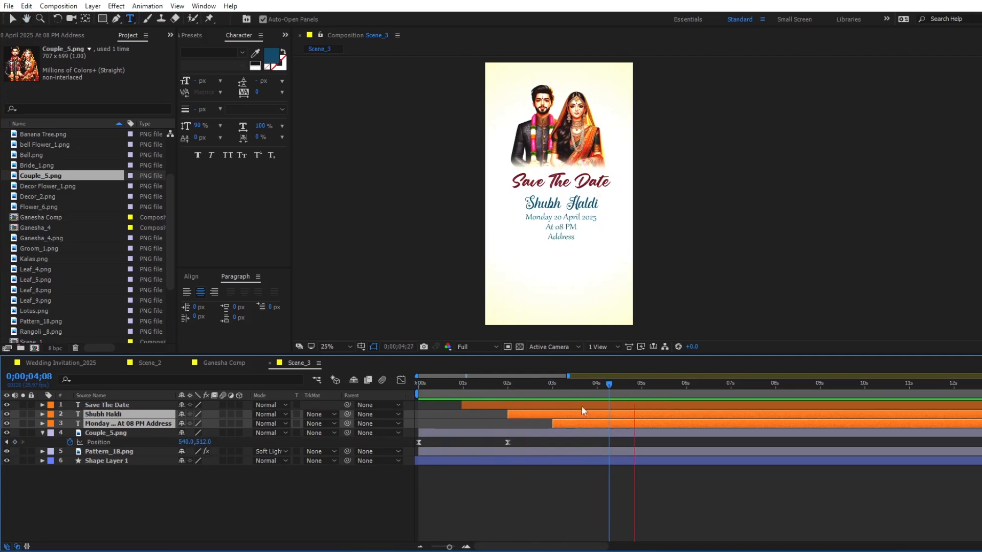
- Change the fill colour of the Shubh Haldi and date text layers to red C40000
{"action": "left_click", "coordinate": [273, 59]}
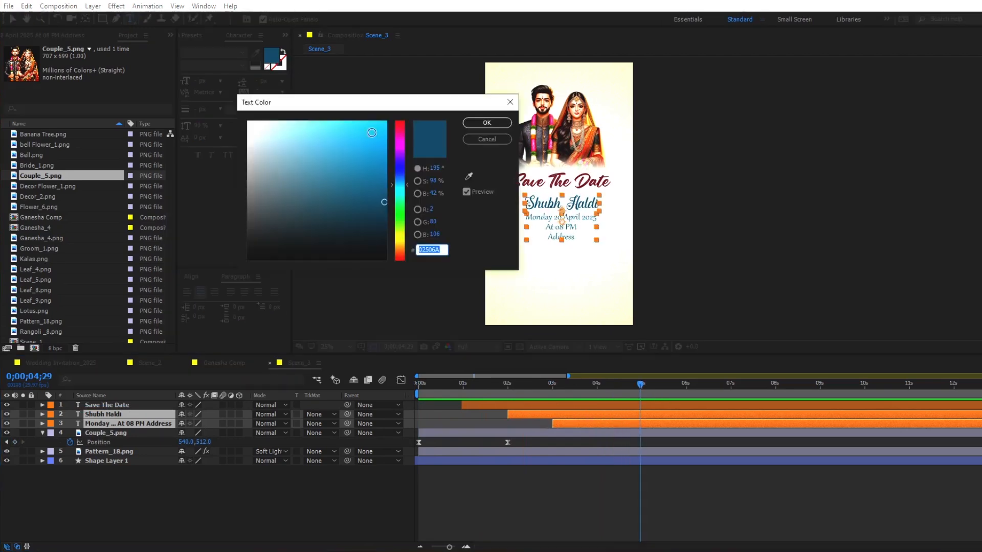
{"action": "left_click", "coordinate": [400, 123]}
{"action": "left_click", "coordinate": [382, 125]}
{"action": "left_click_drag", "start_coordinate": [406, 101], "coordinate": [411, 93]}
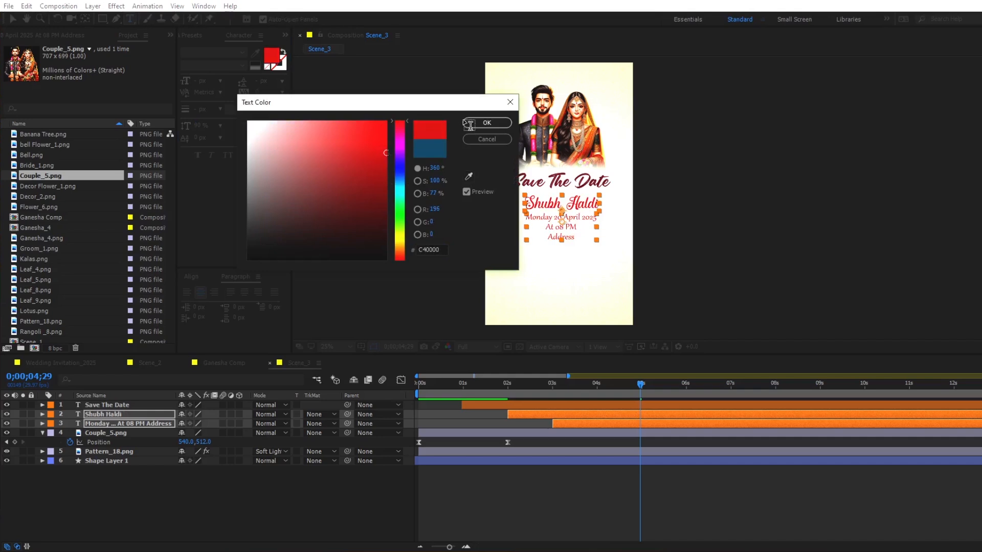
{"action": "left_click", "coordinate": [487, 123]}
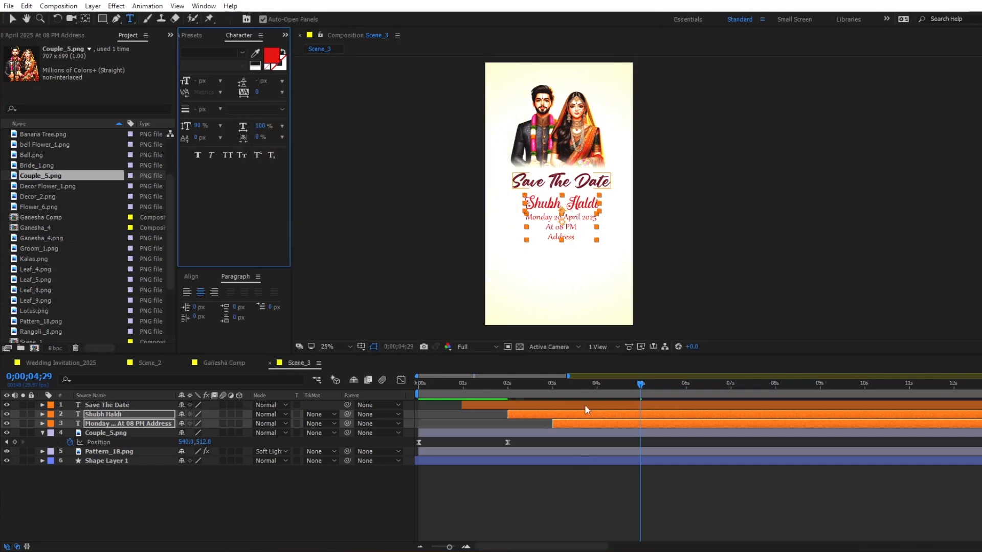
- Duplicate the Shubh Haldi and date text layers, placing the copies beneath the originals and starting them at 0;00;04;00 and 0;00;05;00
{"action": "left_click", "coordinate": [596, 390]}
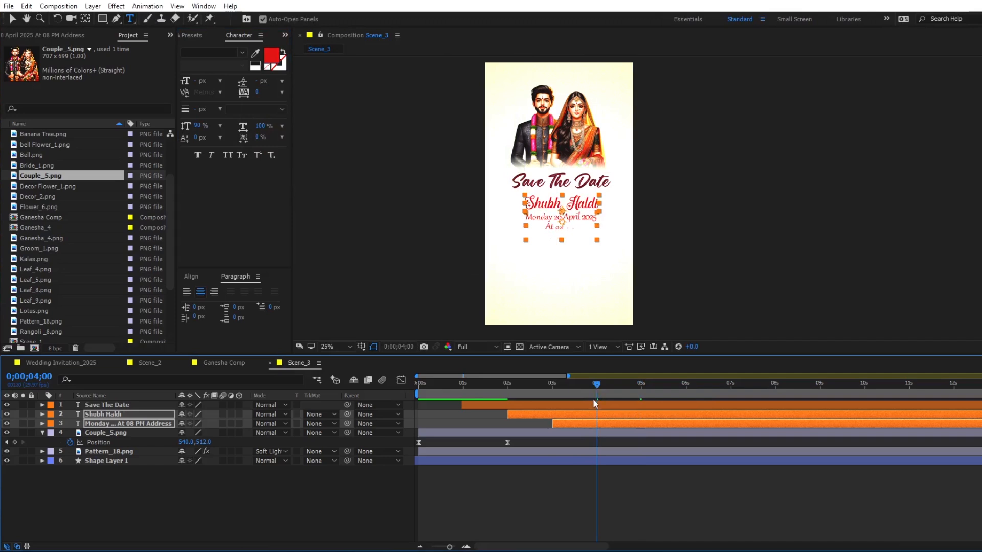
{"action": "key", "text": "ctrl+d"}
{"action": "left_click_drag", "start_coordinate": [112, 437], "coordinate": [120, 448]}
{"action": "left_click_drag", "start_coordinate": [584, 435], "coordinate": [621, 437]}
- Move the two duplicated texts down into the empty area below the first event's Address line
{"action": "left_click_drag", "start_coordinate": [597, 387], "coordinate": [704, 389]}
{"action": "key", "text": "shift+Down"}
{"action": "key", "text": "shift+Down"}
{"action": "key", "text": "shift+Down"}
{"action": "key", "text": "shift+Down"}
{"action": "key", "text": "shift+Down"}
{"action": "key", "text": "shift+Down"}
{"action": "key", "text": "shift+Down"}
{"action": "key", "text": "shift+Down"}
{"action": "key", "text": "shift+Down"}
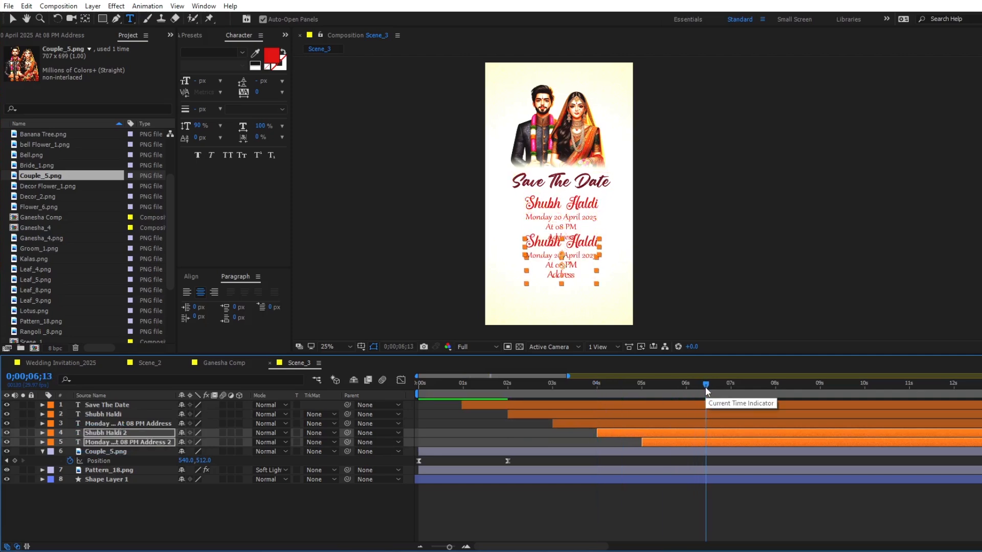
{"action": "key", "text": "shift+Down"}
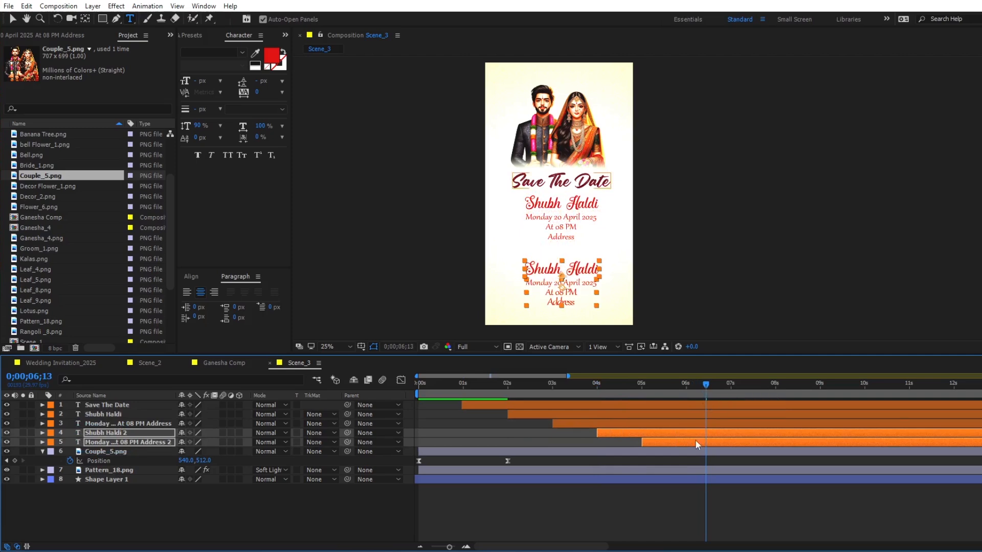
- Replace the duplicated Shubh Haldi heading with "Wedding Ceremony"
{"action": "left_click", "coordinate": [706, 461]}
{"action": "left_click", "coordinate": [698, 434]}
{"action": "type", "text": "Wedding Ceremony"}
{"action": "left_click", "coordinate": [676, 431]}
- Change the date under Wedding Ceremony to "Monday 24 April 2025"
{"action": "left_click_drag", "start_coordinate": [712, 385], "coordinate": [750, 385]}
{"action": "scroll", "coordinate": [561, 289], "scroll_direction": "up", "scroll_amount": 2}
{"action": "key", "text": "space"}
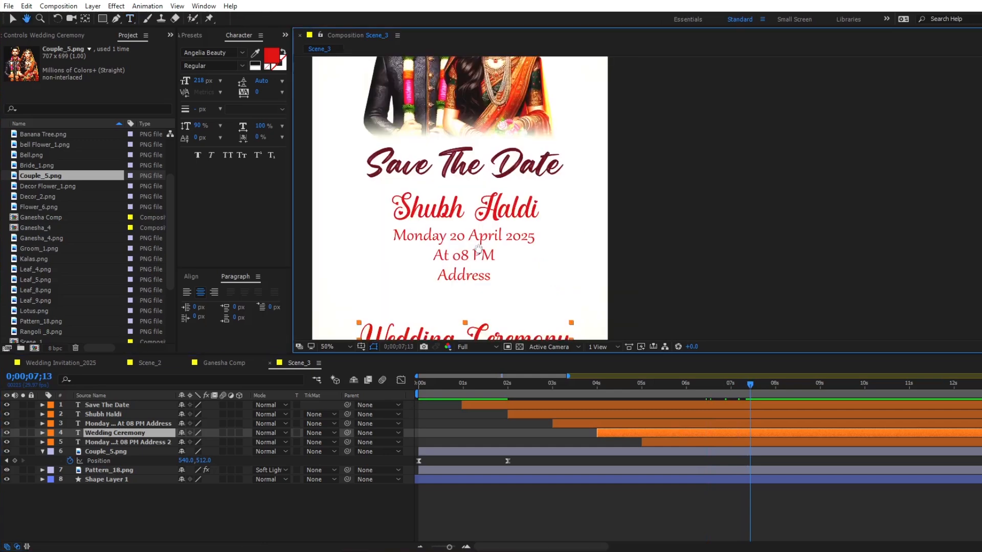
{"action": "left_click_drag", "start_coordinate": [478, 249], "coordinate": [512, 97]}
{"action": "left_click_drag", "start_coordinate": [499, 217], "coordinate": [490, 216]}
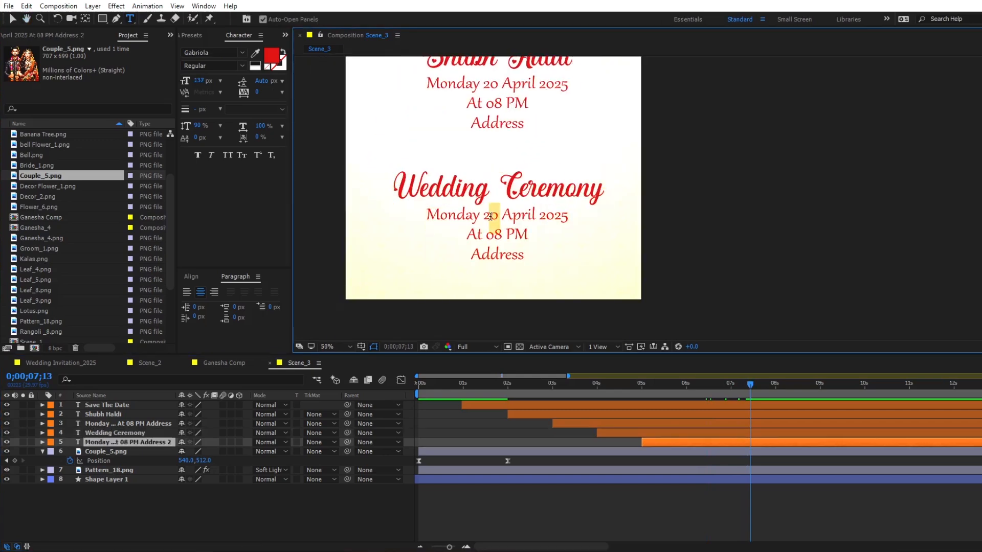
{"action": "type", "text": "4"}
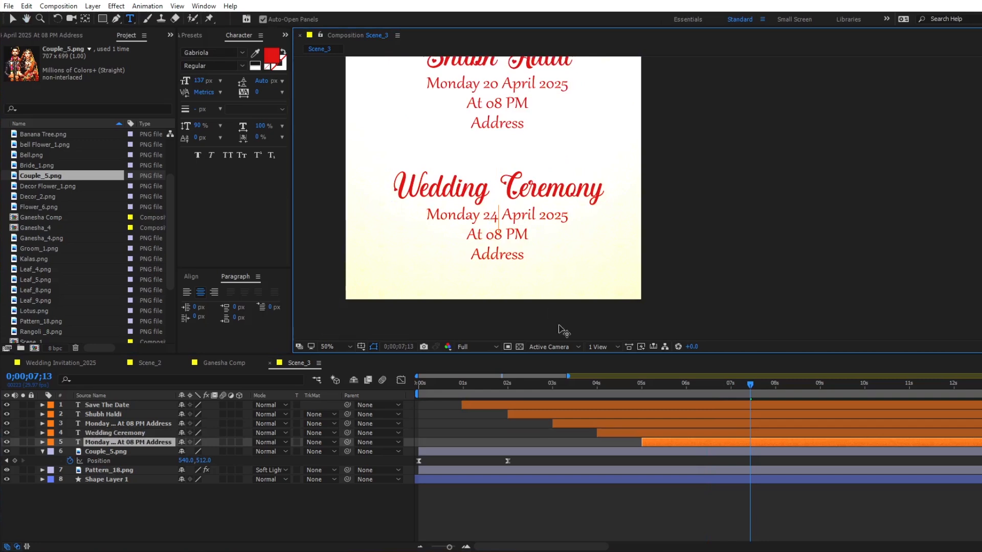
- Nudge the Wedding Ceremony heading and its date text up together, closer to the Shubh Haldi block
{"action": "left_click", "coordinate": [705, 441]}
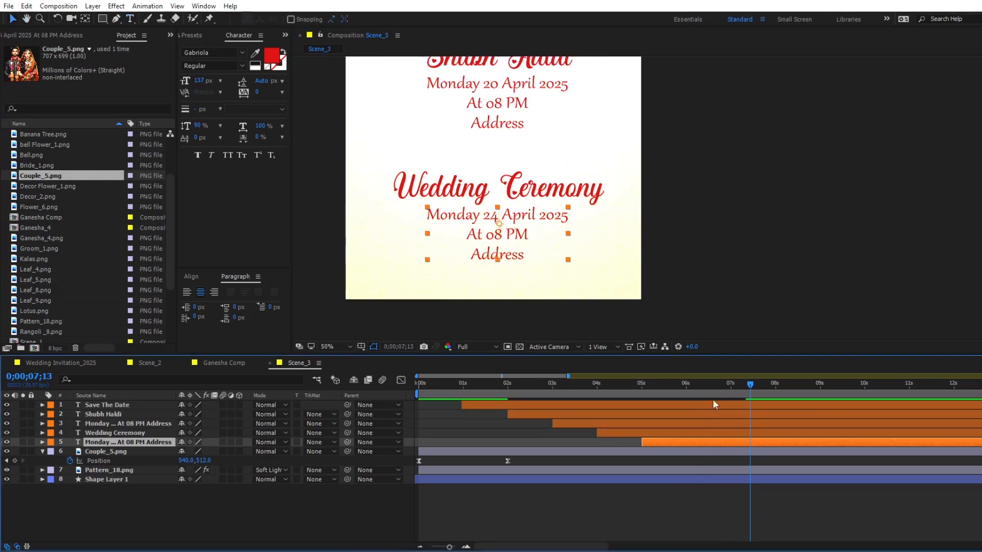
{"action": "left_click", "coordinate": [723, 433], "text": "shift"}
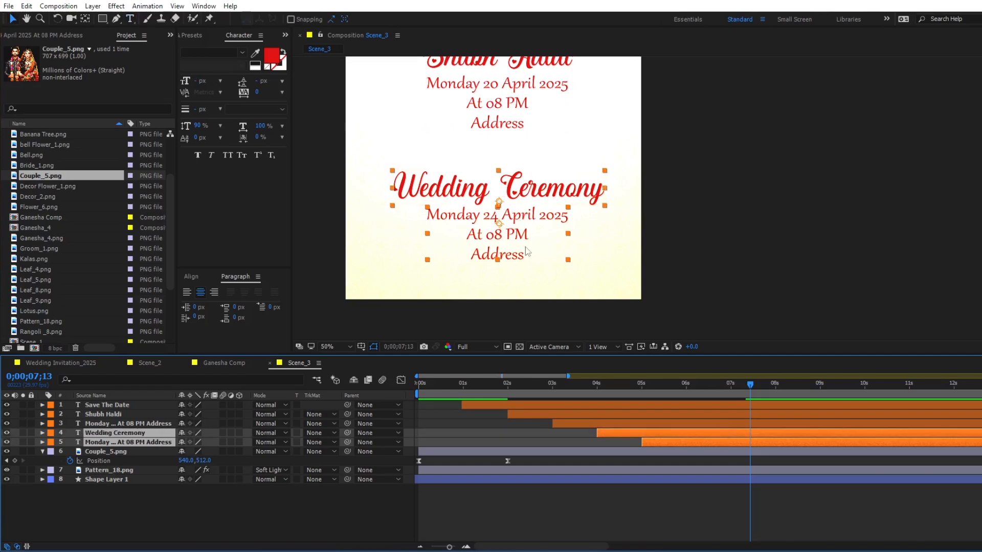
{"action": "key", "text": "shift+Up"}
{"action": "key", "text": "shift+Up"}
{"action": "scroll", "coordinate": [569, 172], "scroll_direction": "down", "scroll_amount": 2}
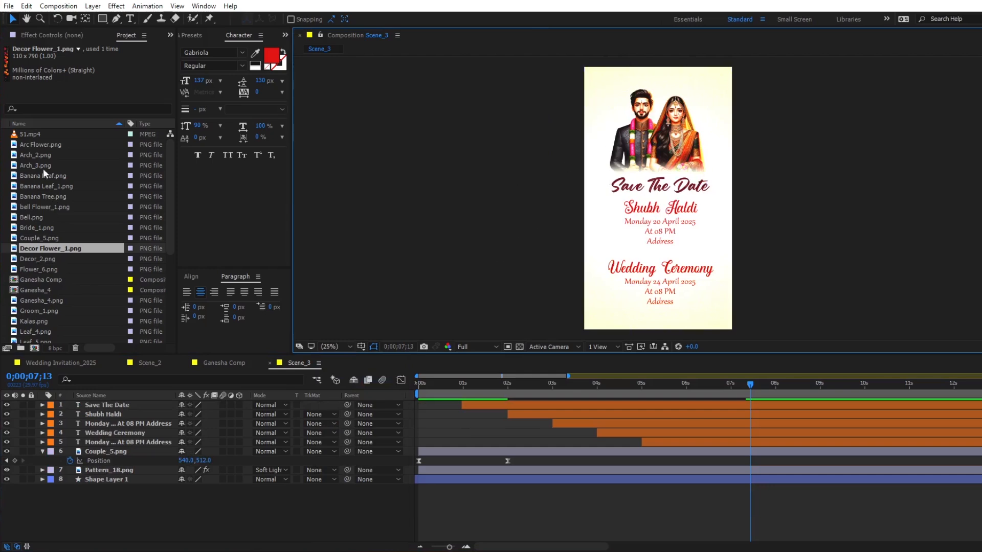
- Add Arch_2.png as the topmost layer of Scene_3 and align it to the composition's top and left edges
{"action": "left_click_drag", "start_coordinate": [38, 155], "coordinate": [102, 406]}
{"action": "left_click", "coordinate": [191, 276]}
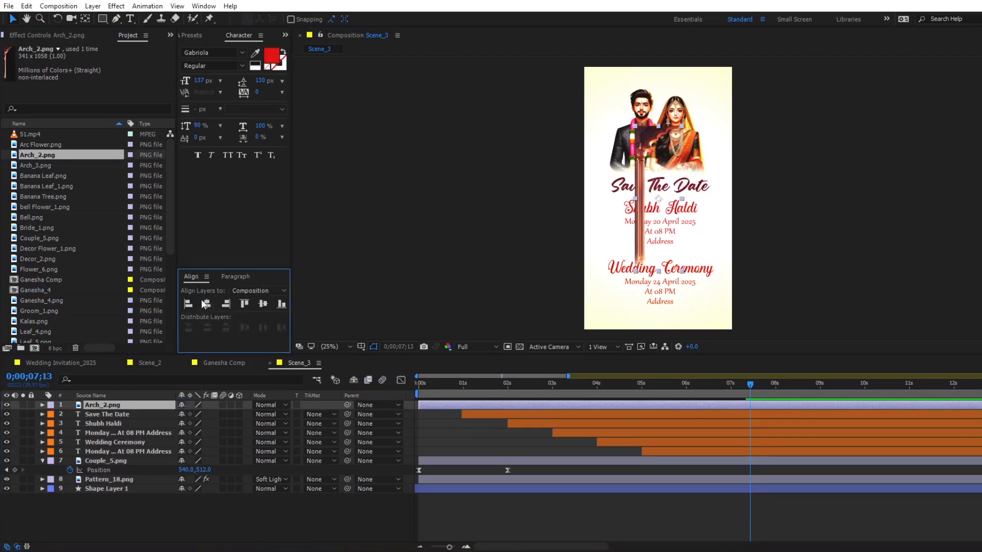
{"action": "left_click", "coordinate": [241, 304]}
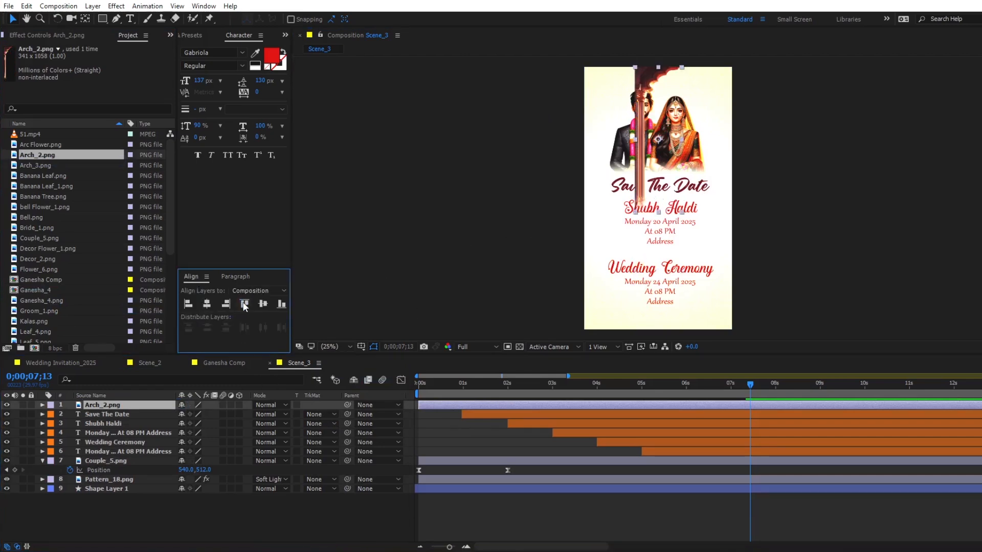
{"action": "left_click", "coordinate": [188, 304]}
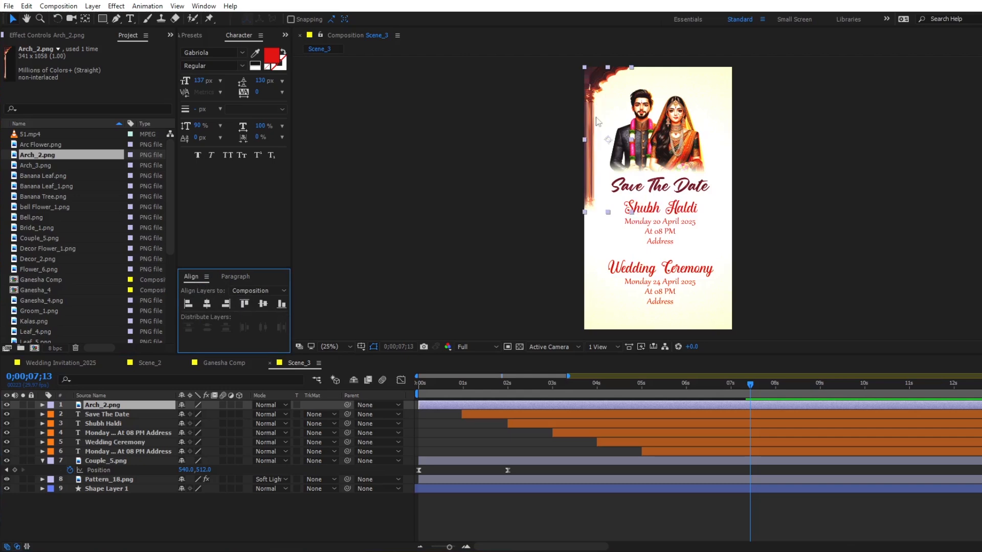
- Add Decor Flower_1.png beneath Arch_2.png, scale it to 60%, and hang it from the arch beside the groom
{"action": "left_click", "coordinate": [42, 206]}
{"action": "left_click", "coordinate": [41, 249]}
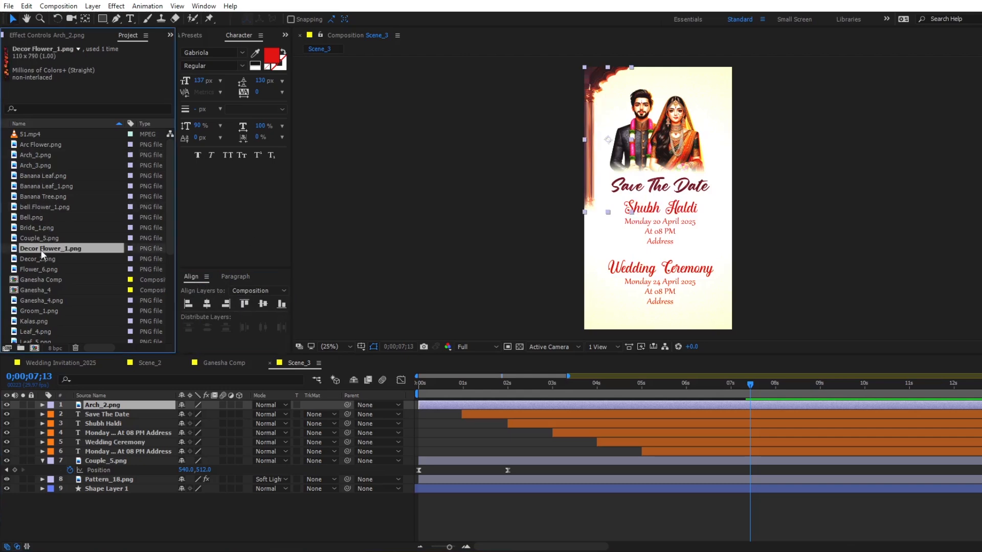
{"action": "left_click_drag", "start_coordinate": [56, 249], "coordinate": [96, 410]}
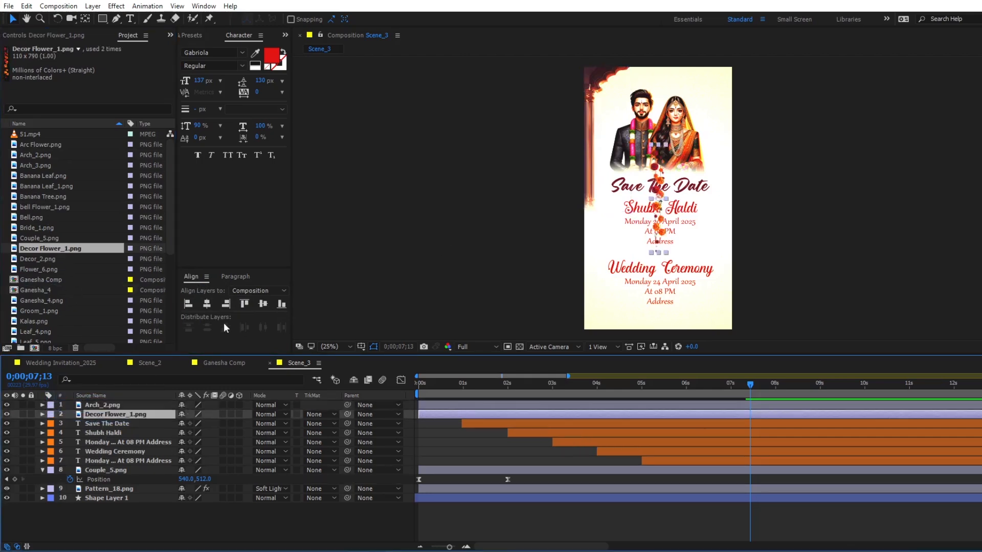
{"action": "key", "text": "s"}
{"action": "left_click", "coordinate": [192, 424]}
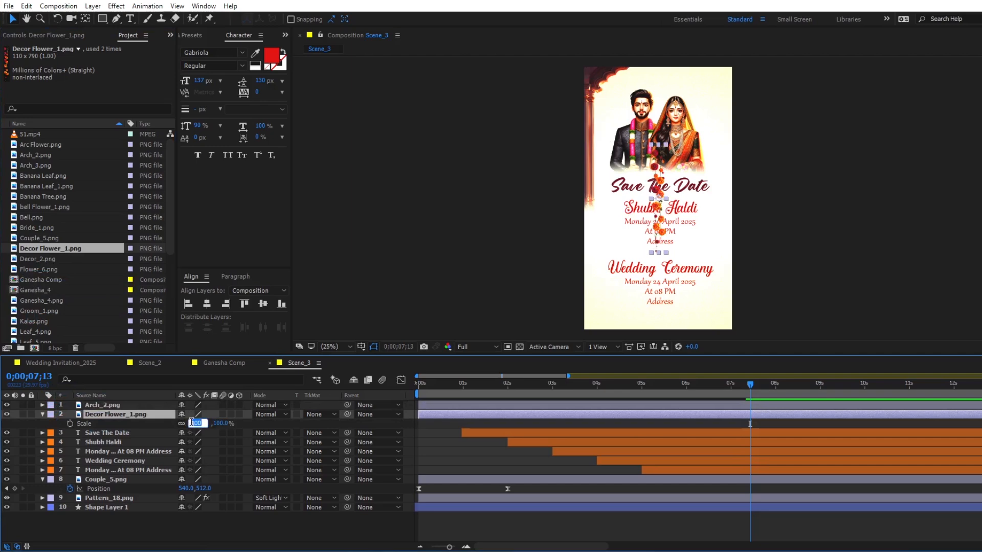
{"action": "key", "text": "Return"}
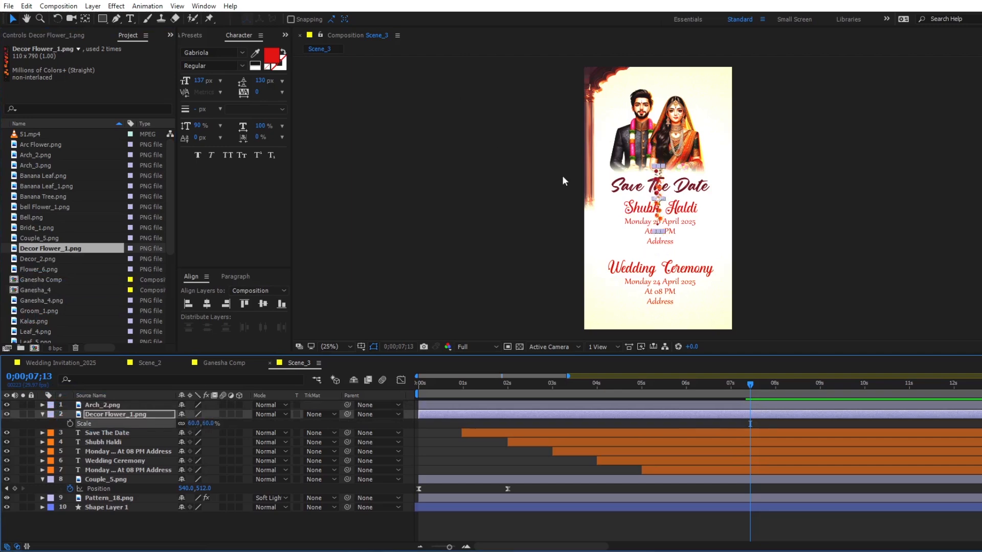
{"action": "left_click_drag", "start_coordinate": [642, 169], "coordinate": [590, 88]}
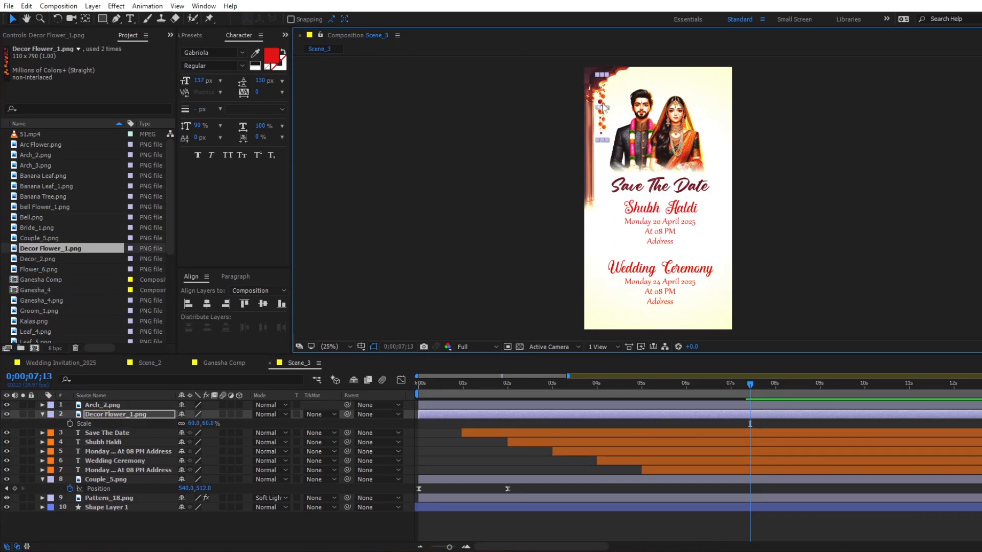
- Copy the CC Bender effect from Leaf_9.png in Ganesha Comp onto Decor Flower_1.png in Scene_3
{"action": "left_click", "coordinate": [216, 364]}
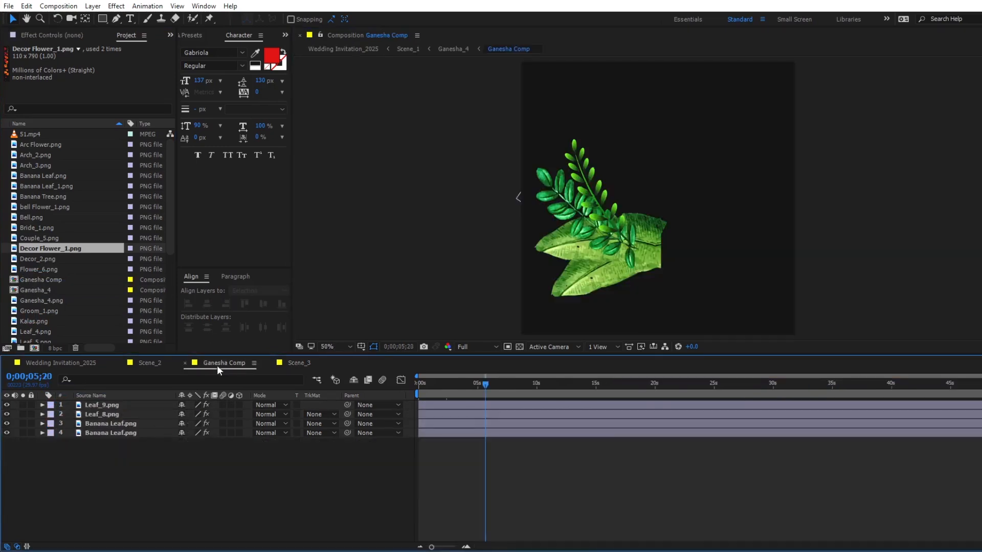
{"action": "left_click", "coordinate": [587, 195]}
{"action": "left_click", "coordinate": [68, 35]}
{"action": "left_click", "coordinate": [44, 59]}
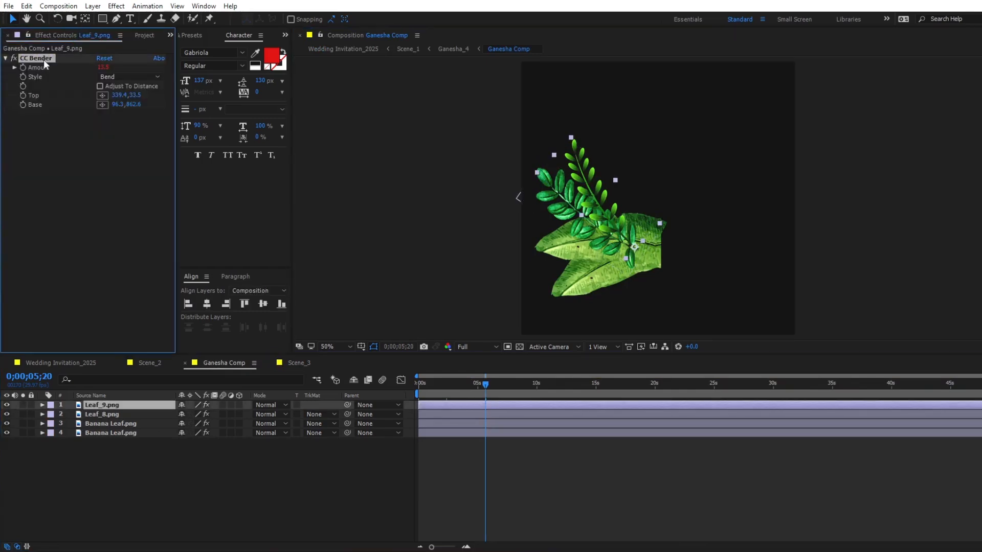
{"action": "left_click", "coordinate": [299, 363]}
{"action": "left_click", "coordinate": [529, 414]}
{"action": "key", "text": "u"}
{"action": "key", "text": "u"}
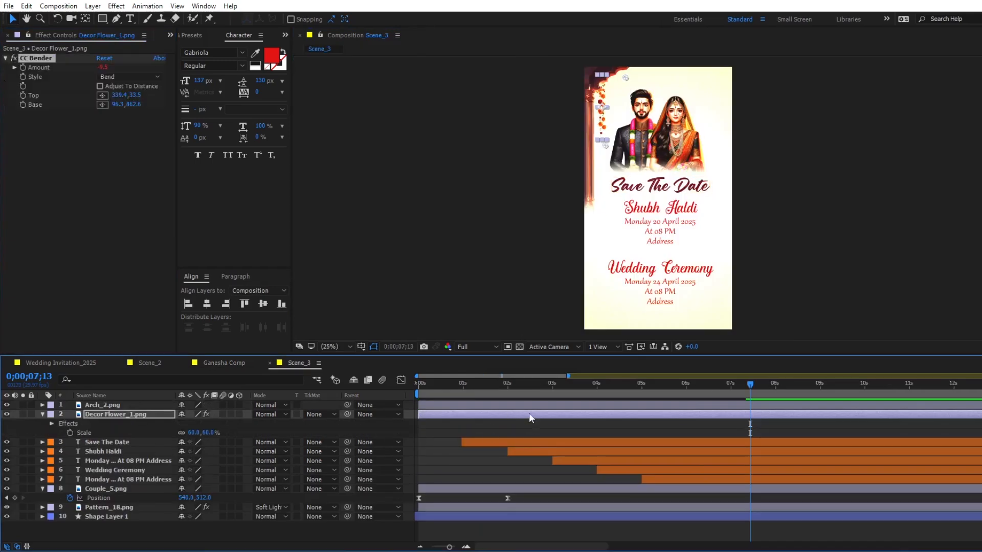
- Reposition CC Bender's Base at the garland's upper end (69.6,22.6) and Top at its lower end (-0.6,780.1), and preview the sway
{"action": "left_click_drag", "start_coordinate": [625, 78], "coordinate": [601, 81]}
{"action": "key", "text": "space"}
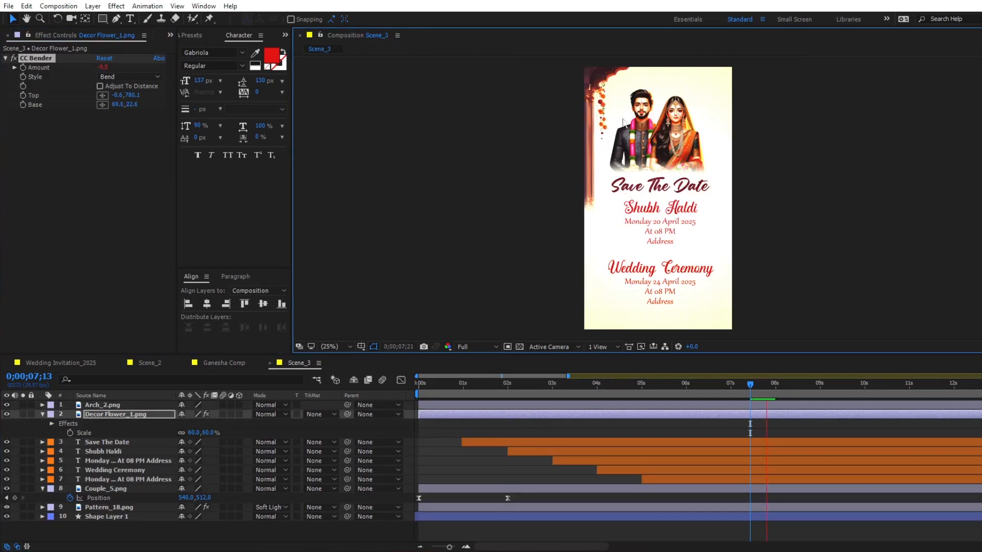
{"action": "left_click", "coordinate": [600, 386]}
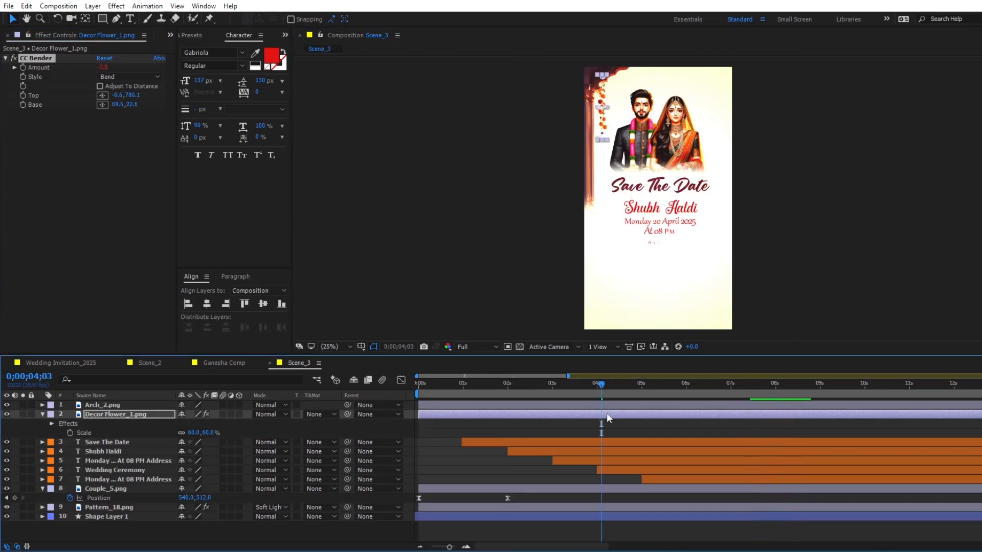
- Duplicate the Decor Flower_1.png garland four times, arrange the copies along the arch's curve, and start one copy slightly earlier
{"action": "left_click", "coordinate": [606, 412]}
{"action": "key", "text": "ctrl+d"}
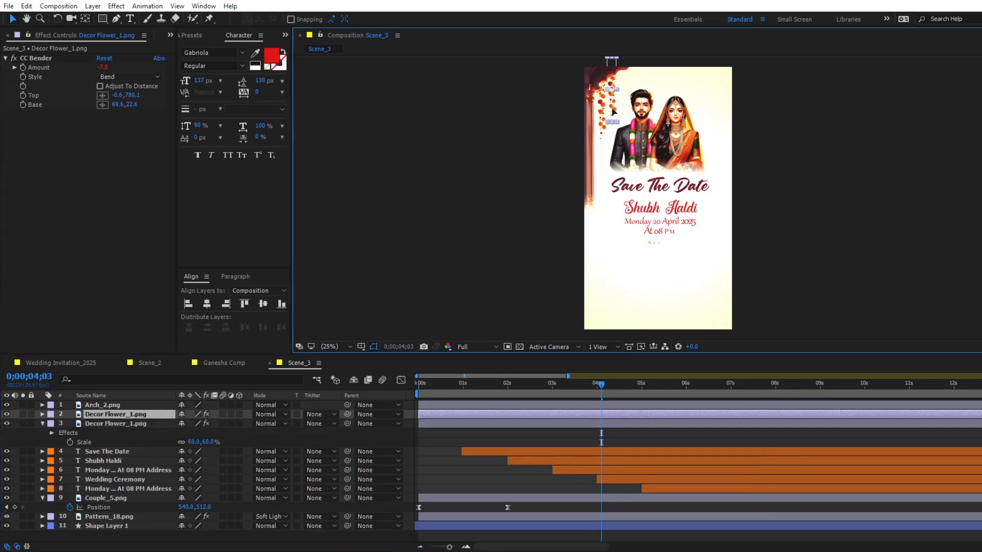
{"action": "key", "text": "ctrl+d"}
{"action": "key", "text": "ctrl+d"}
{"action": "left_click", "coordinate": [643, 75]}
{"action": "key", "text": "ctrl+d"}
{"action": "key", "text": "Return"}
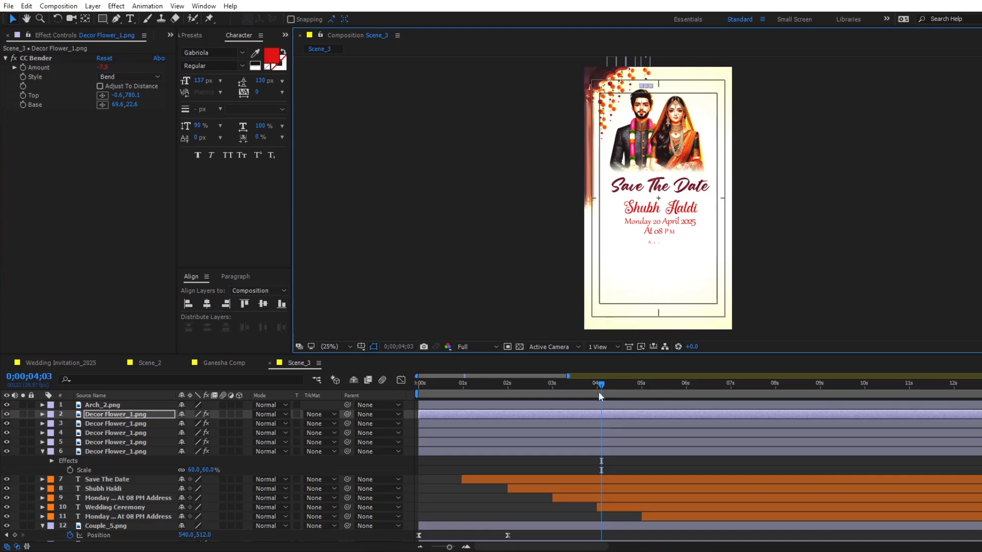
{"action": "left_click", "coordinate": [603, 423]}
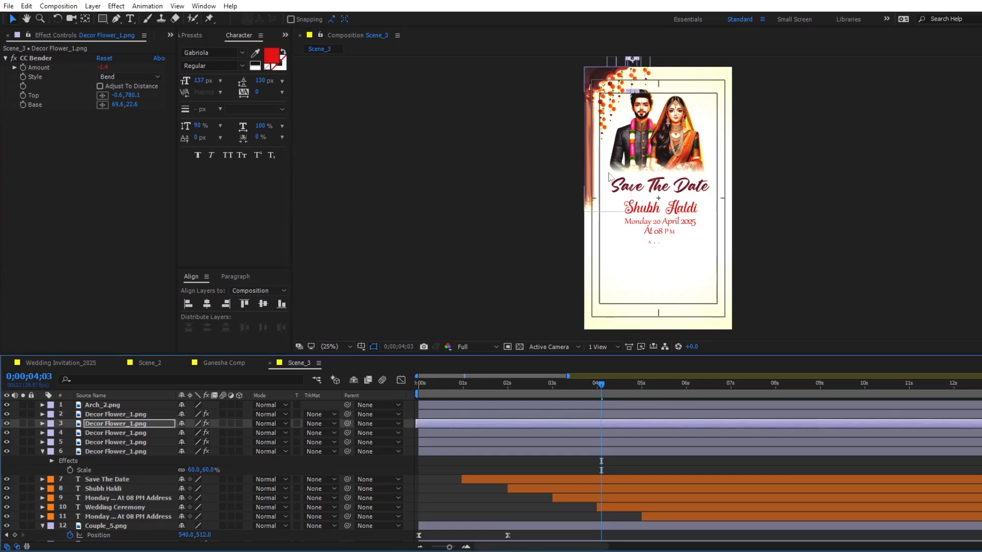
- Add Leaf_4.png from the project assets as the topmost layer of Scene_3
{"action": "left_click", "coordinate": [170, 35]}
{"action": "left_click", "coordinate": [185, 60]}
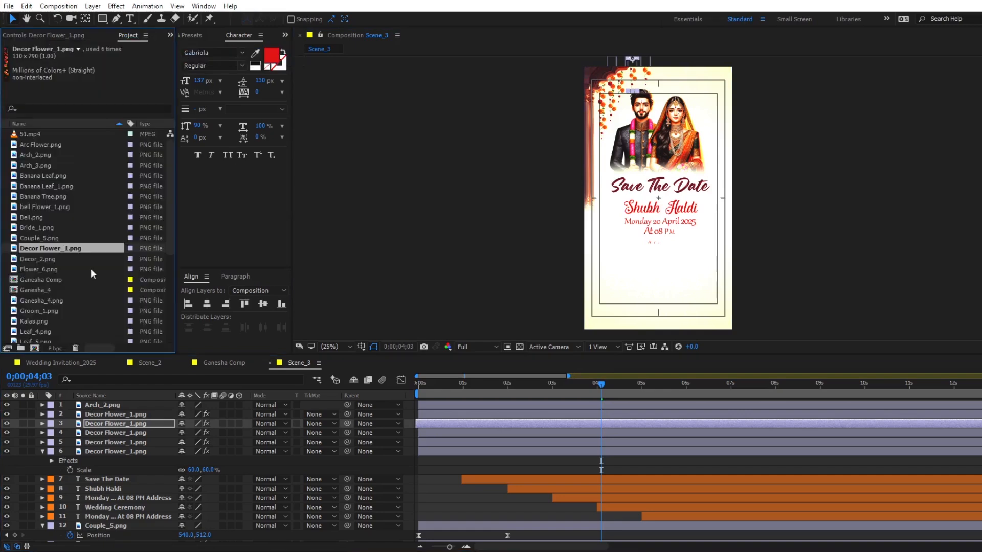
{"action": "scroll", "coordinate": [58, 303], "scroll_direction": "down", "scroll_amount": 3}
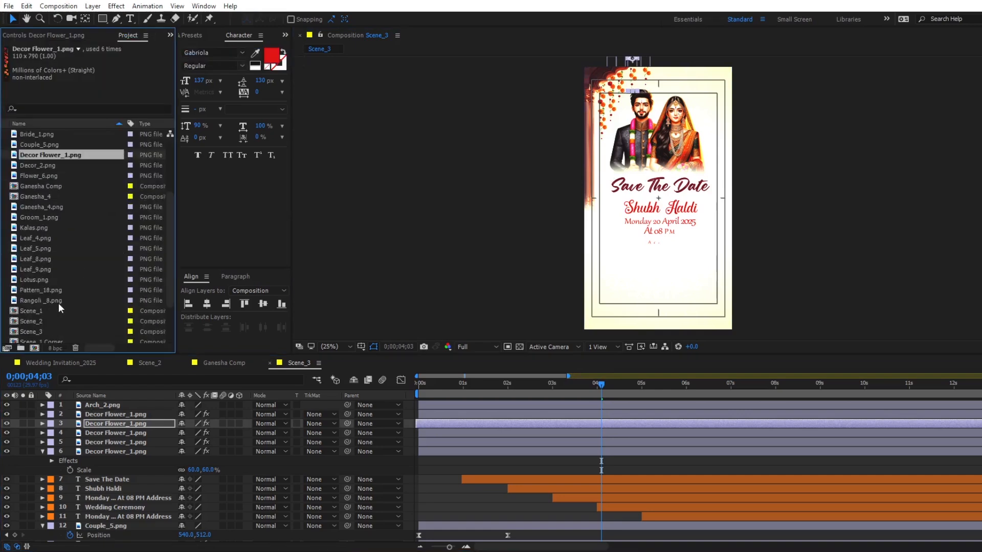
{"action": "left_click", "coordinate": [40, 238]}
{"action": "left_click_drag", "start_coordinate": [39, 241], "coordinate": [96, 404]}
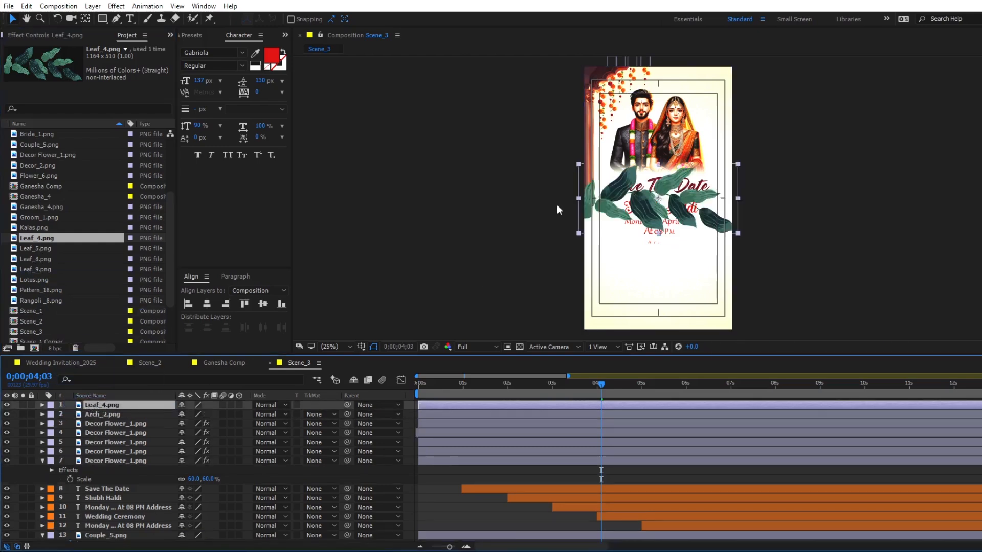
- Move Leaf_4.png's anchor to its stem end, rotate it upright, scale it to 47%, and place it in the scene's lower-left corner
{"action": "left_click", "coordinate": [86, 19]}
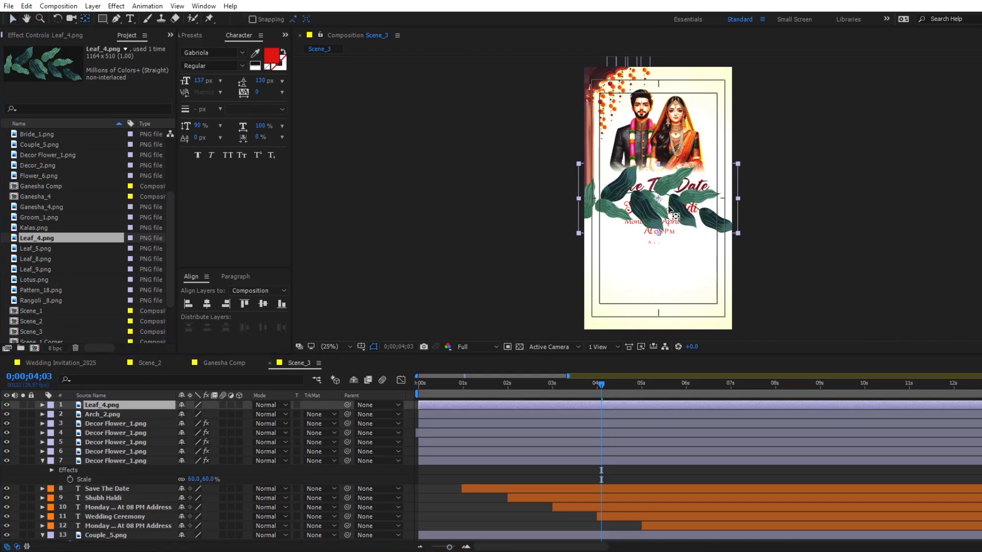
{"action": "left_click_drag", "start_coordinate": [655, 199], "coordinate": [597, 329]}
{"action": "key", "text": "v"}
{"action": "key", "text": "r"}
{"action": "left_click_drag", "start_coordinate": [198, 416], "coordinate": [168, 421]}
{"action": "key", "text": "s"}
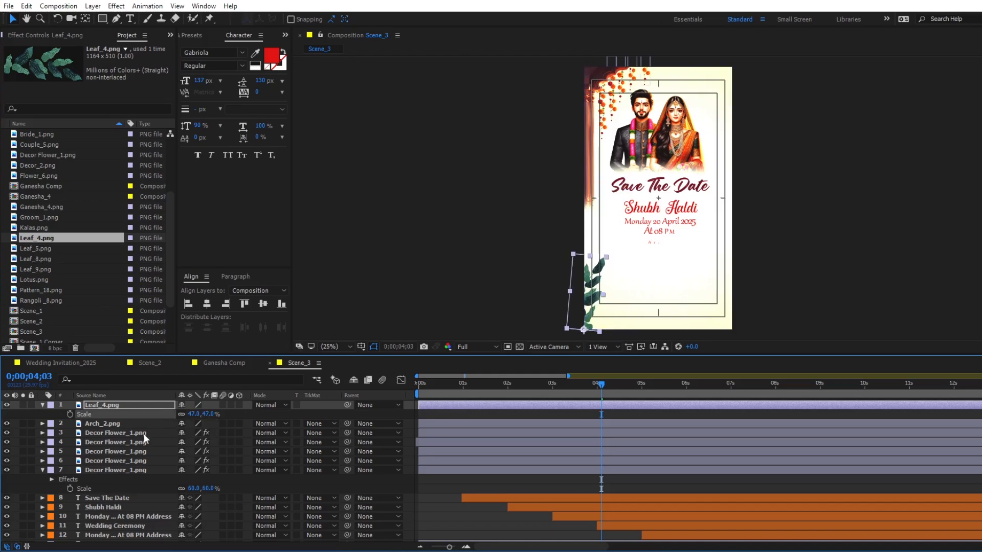
- Copy CC Bender from Decor Flower_1.png onto Leaf_4.png, with Top at the leaf's tip (1185.4,274.8) and Base at its stem end (-12.1,260.5)
{"action": "left_click", "coordinate": [125, 424]}
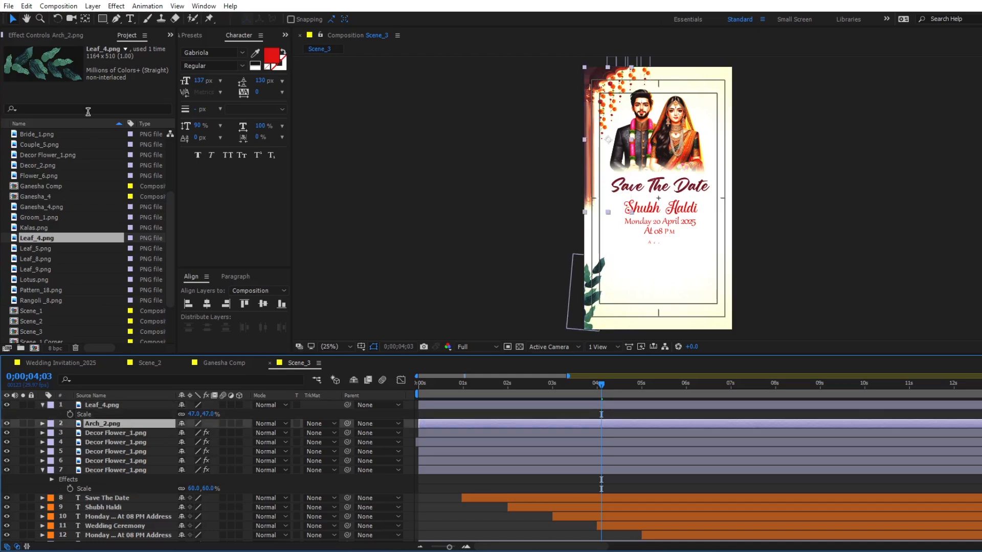
{"action": "left_click", "coordinate": [96, 433]}
{"action": "left_click", "coordinate": [80, 35]}
{"action": "left_click", "coordinate": [38, 62]}
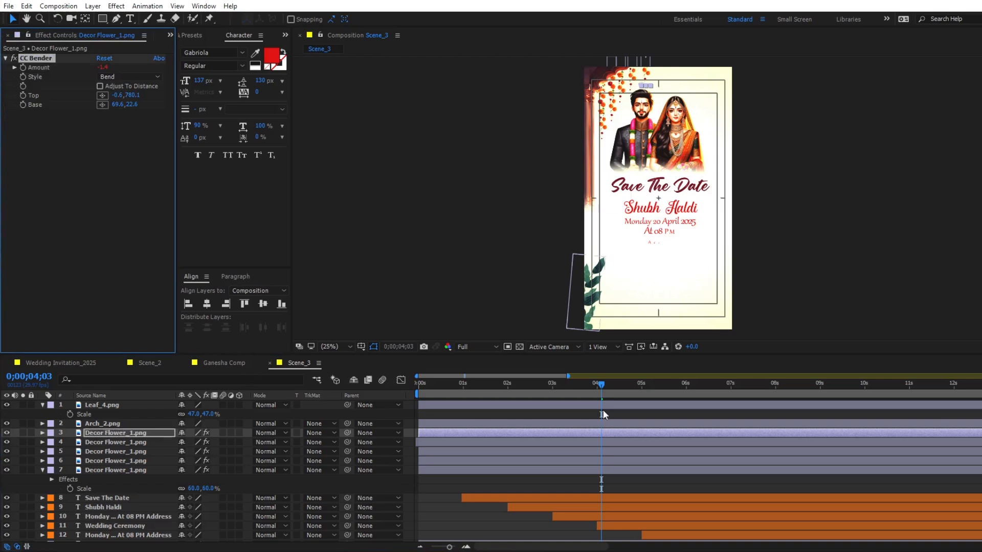
{"action": "left_click", "coordinate": [602, 406]}
{"action": "key", "text": "ctrl+v"}
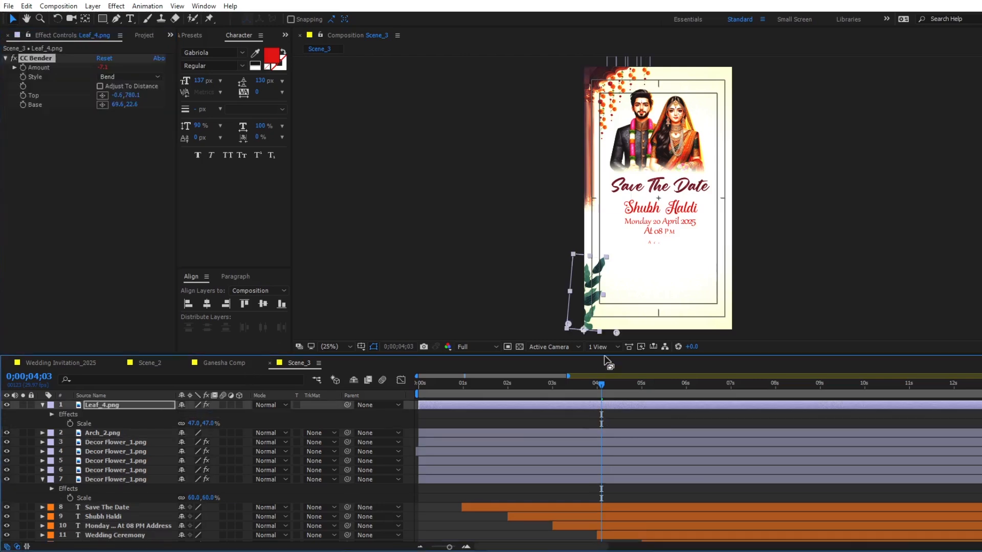
{"action": "left_click_drag", "start_coordinate": [614, 318], "coordinate": [582, 286]}
{"action": "left_click_drag", "start_coordinate": [569, 324], "coordinate": [583, 330]}
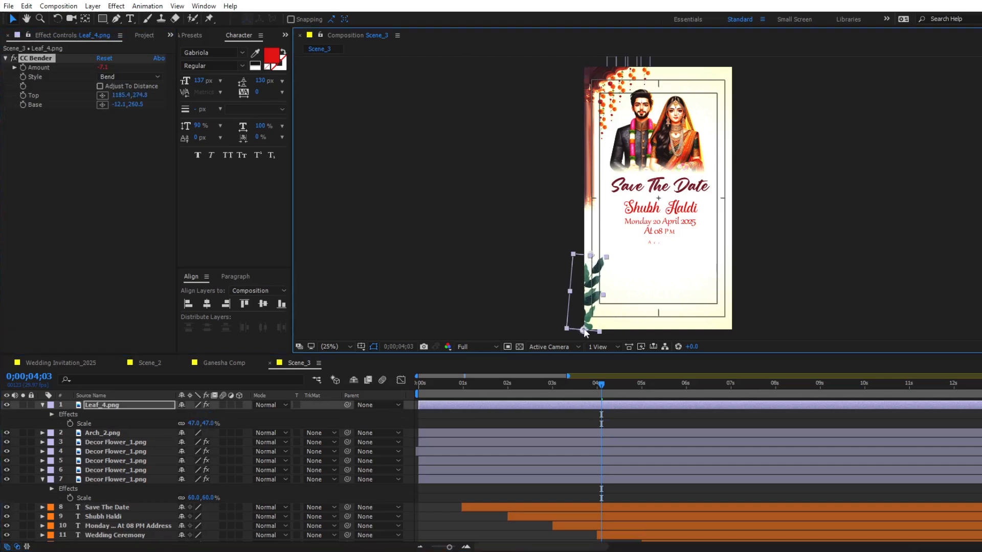
- Add Leaf_5.png as Scene_3's topmost layer, place it in the lower-left corner, rotate it and scale it to 62.0,77.7%
{"action": "left_click", "coordinate": [141, 37]}
{"action": "left_click_drag", "start_coordinate": [37, 248], "coordinate": [102, 403]}
{"action": "left_click_drag", "start_coordinate": [658, 198], "coordinate": [621, 325]}
{"action": "key", "text": "r"}
{"action": "left_click_drag", "start_coordinate": [197, 414], "coordinate": [174, 414]}
{"action": "key", "text": "s"}
- Apply the copied CC Bender to Leaf_5.png, with Top at its tip (544.4,58.0) and Base at its stem end (46.4,86.3)
{"action": "left_click", "coordinate": [504, 406]}
{"action": "key", "text": "ctrl+v"}
{"action": "left_click", "coordinate": [46, 35]}
{"action": "left_click_drag", "start_coordinate": [579, 323], "coordinate": [593, 250]}
{"action": "left_click_drag", "start_coordinate": [601, 322], "coordinate": [594, 238]}
- Add Leaf_8.png as the topmost layer, move it to the scene's lower-left corner, flip it horizontally, and rotate it to 76°
{"action": "left_click", "coordinate": [128, 35]}
{"action": "scroll", "coordinate": [79, 153], "scroll_direction": "up", "scroll_amount": 1}
{"action": "left_click_drag", "start_coordinate": [37, 290], "coordinate": [103, 404]}
{"action": "left_click_drag", "start_coordinate": [635, 137], "coordinate": [562, 262]}
{"action": "right_click", "coordinate": [548, 220]}
{"action": "mouse_move", "coordinate": [589, 152]}
{"action": "left_click", "coordinate": [729, 246]}
{"action": "key", "text": "r"}
{"action": "left_click_drag", "start_coordinate": [197, 414], "coordinate": [236, 414]}
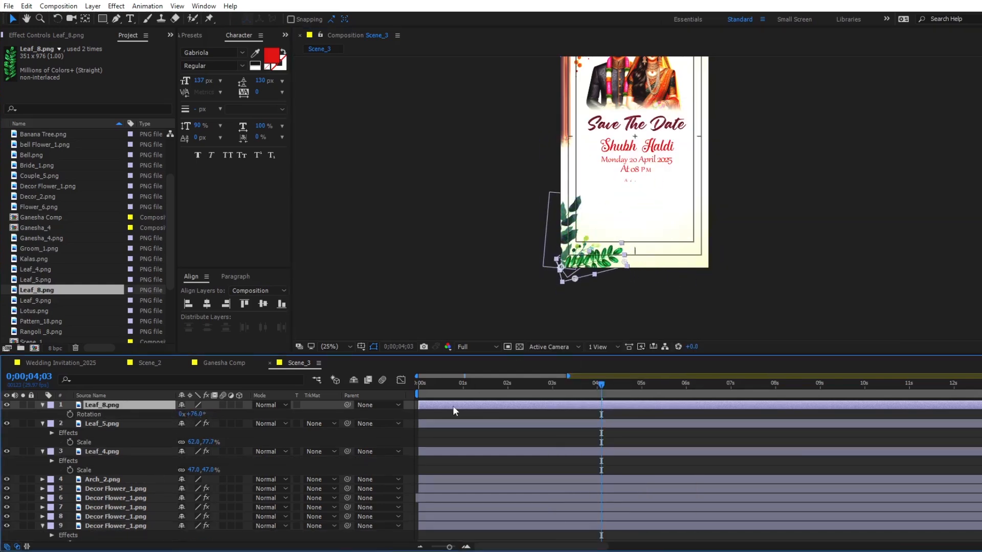
- Apply the copied CC Bender to Leaf_8.png, with Top at 199.7,-3.6 and Base at 226.2,948.3, and preview the sway
{"action": "key", "text": "ctrl+v"}
{"action": "key", "text": "space"}
{"action": "key", "text": "space"}
{"action": "left_click_drag", "start_coordinate": [440, 389], "coordinate": [411, 389]}
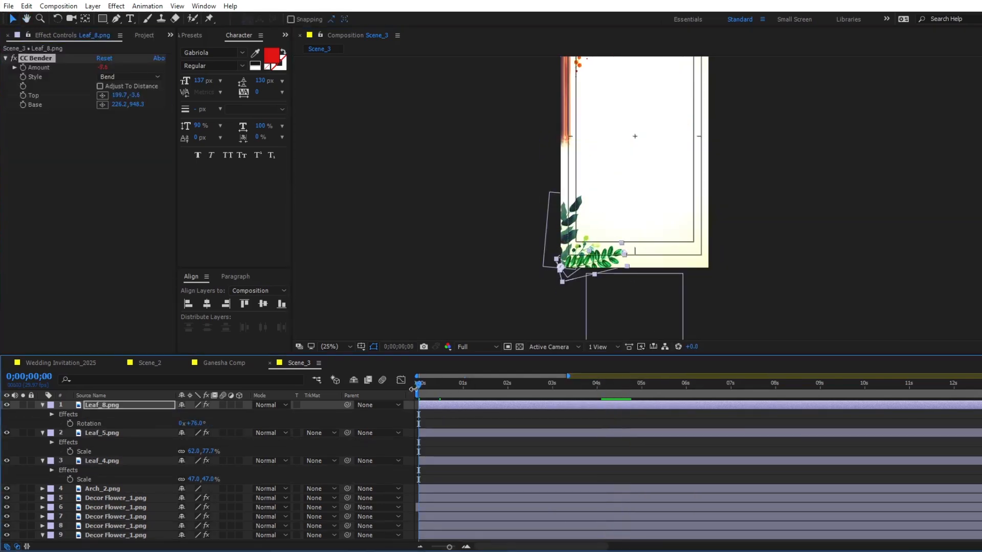
- Set Scale keyframes at 0;00;02;00 on Leaf_8.png, Leaf_5.png and Leaf_4.png
{"action": "left_click", "coordinate": [509, 390]}
{"action": "left_click", "coordinate": [508, 388]}
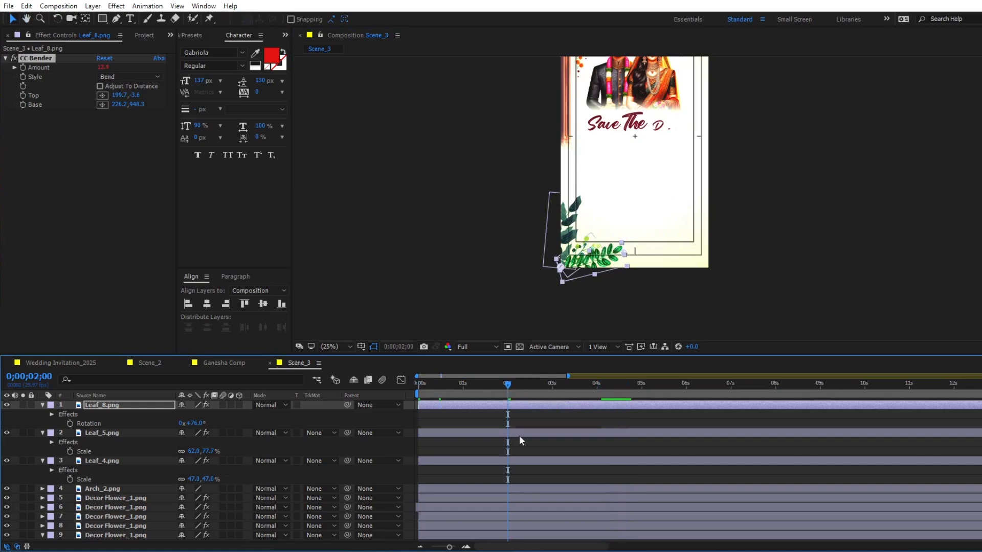
{"action": "left_click", "coordinate": [522, 458], "text": "shift"}
{"action": "key", "text": "s"}
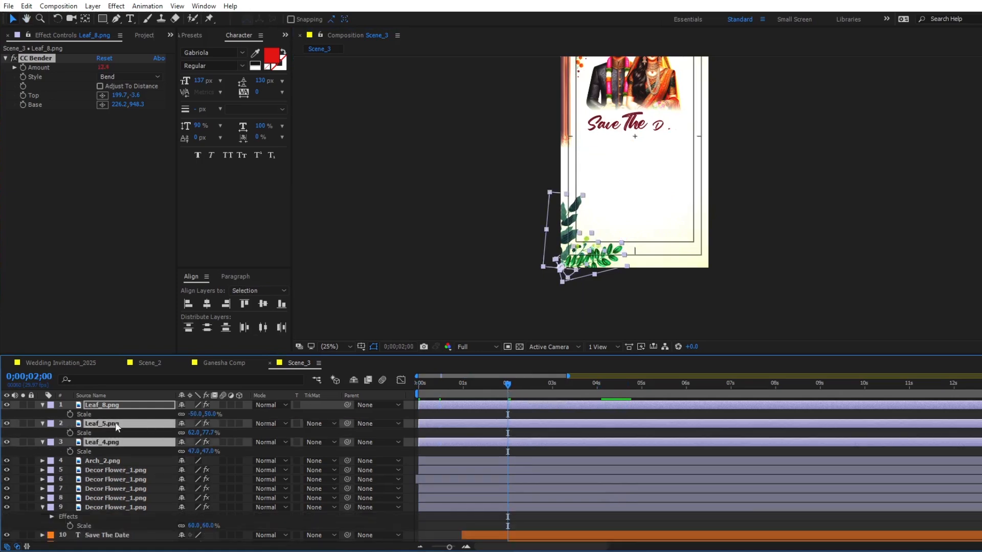
{"action": "left_click", "coordinate": [70, 414]}
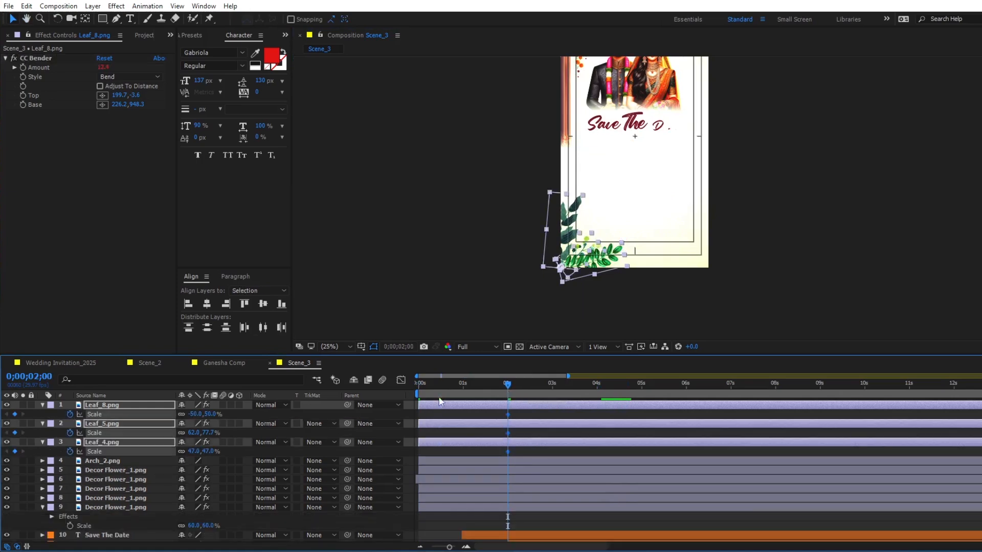
- Set the Scale of Leaf_8.png, Leaf_5.png and Leaf_4.png to 0% at the scene's start and preview the growth
{"action": "key", "text": "Home"}
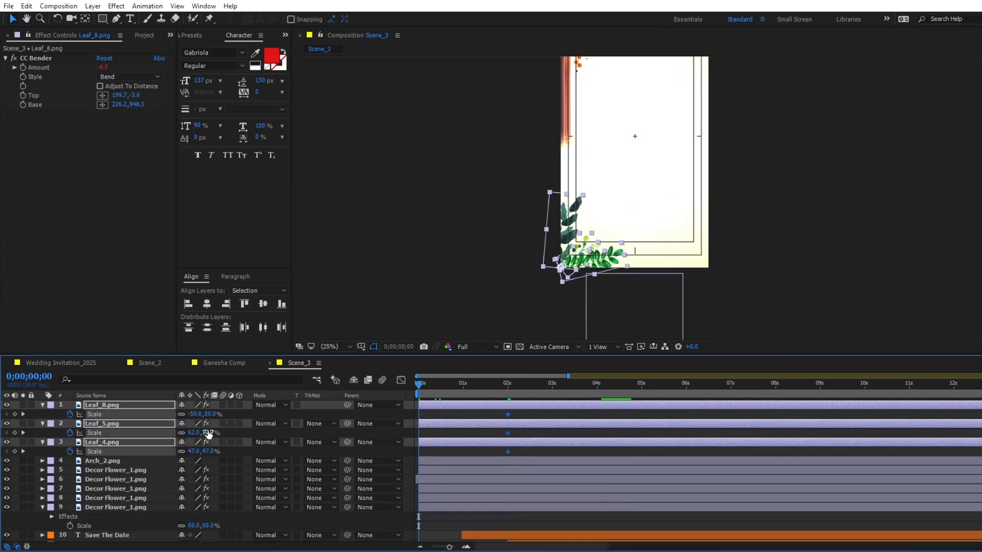
{"action": "left_click", "coordinate": [211, 414]}
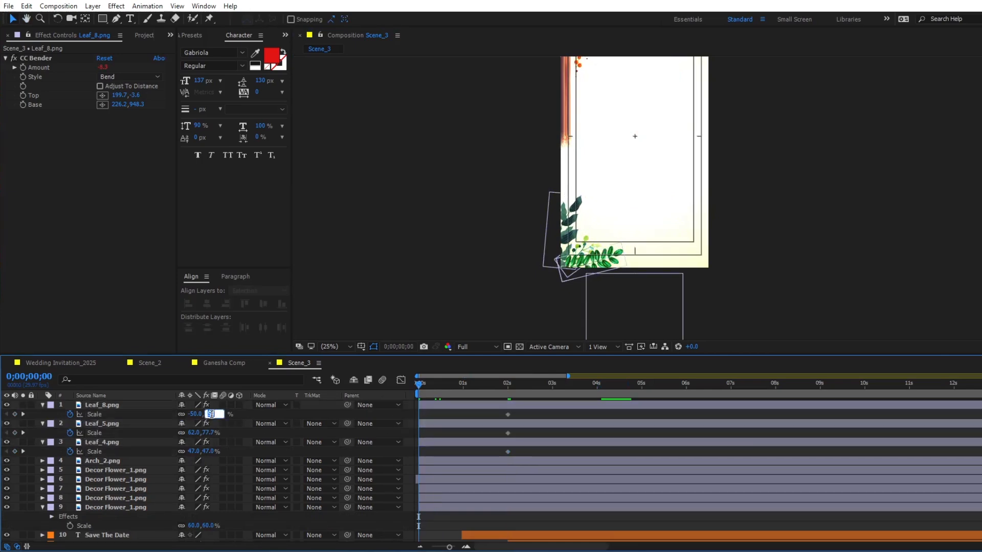
{"action": "left_click", "coordinate": [208, 433]}
{"action": "type", "text": "0"}
{"action": "left_click", "coordinate": [209, 451]}
{"action": "type", "text": "0"}
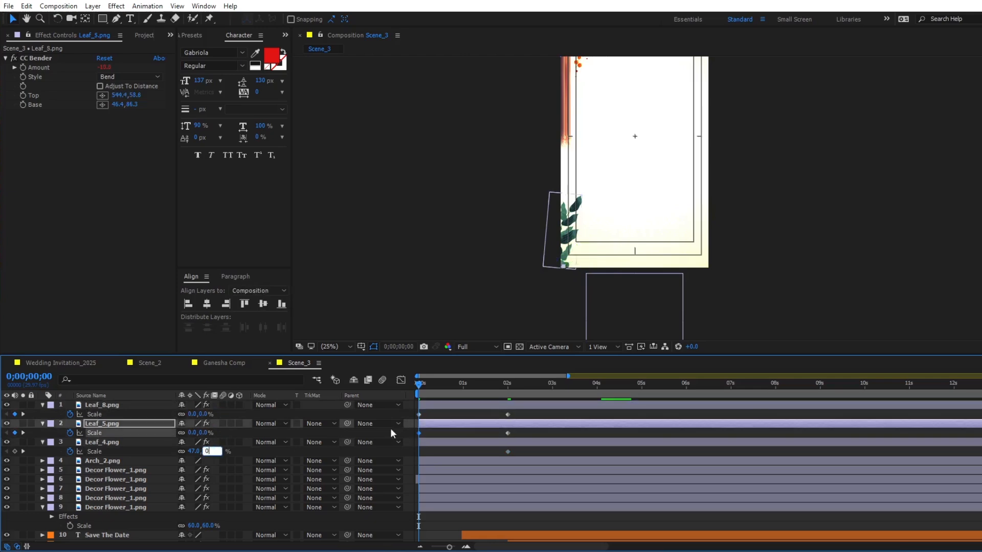
{"action": "key", "text": "space"}
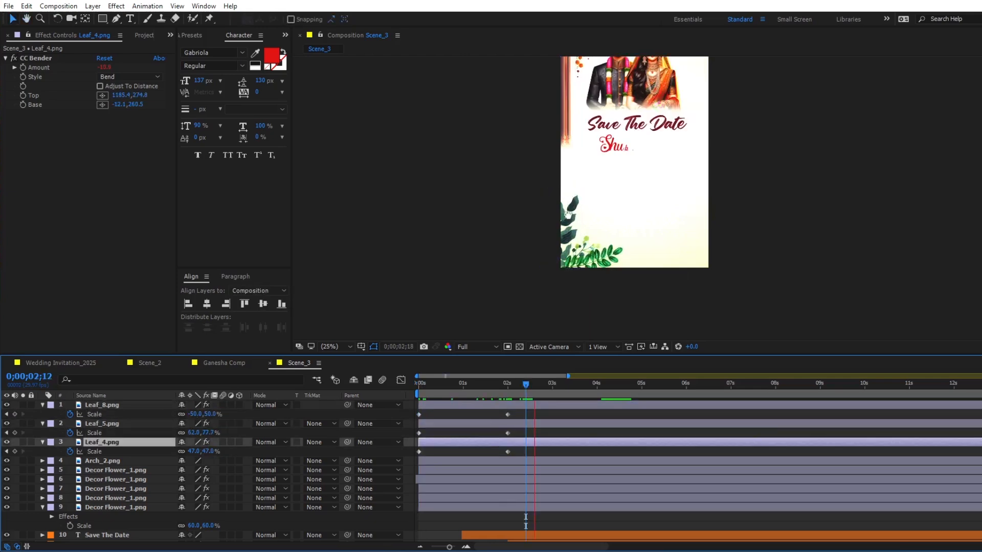
{"action": "key", "text": "space"}
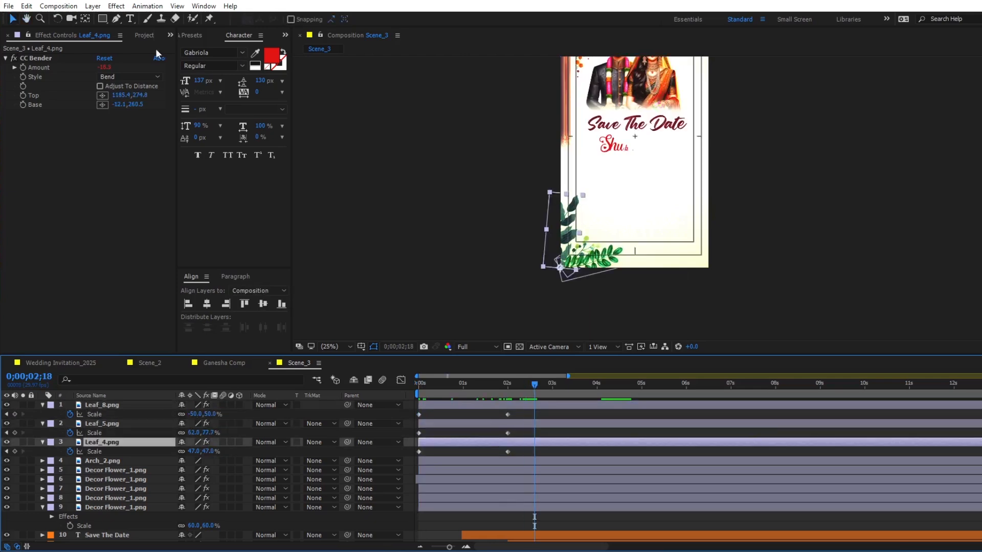
- Add Lotus.png as the topmost layer, anchor it at its stem end, scale it to 61%, and place it in the lower-left corner
{"action": "left_click", "coordinate": [145, 35]}
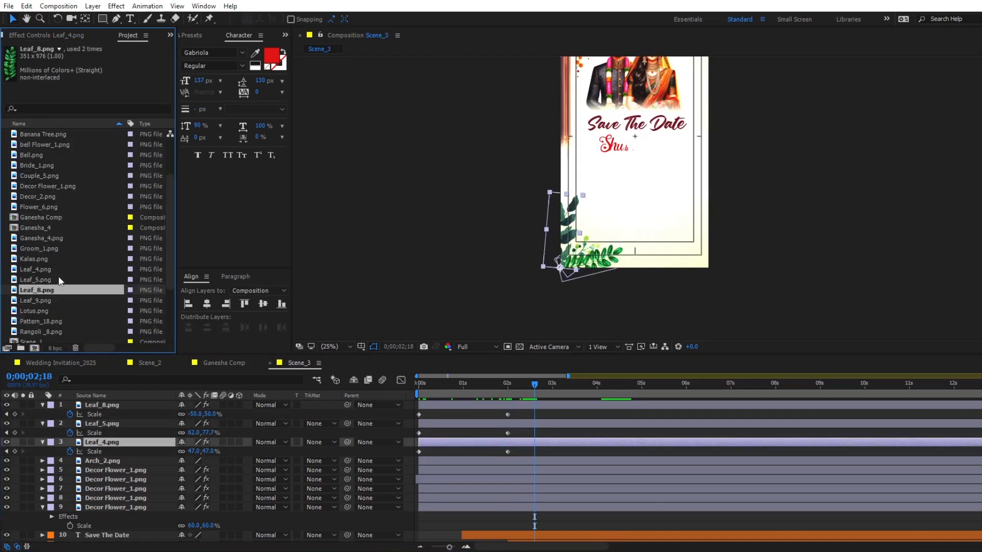
{"action": "left_click_drag", "start_coordinate": [40, 311], "coordinate": [85, 406]}
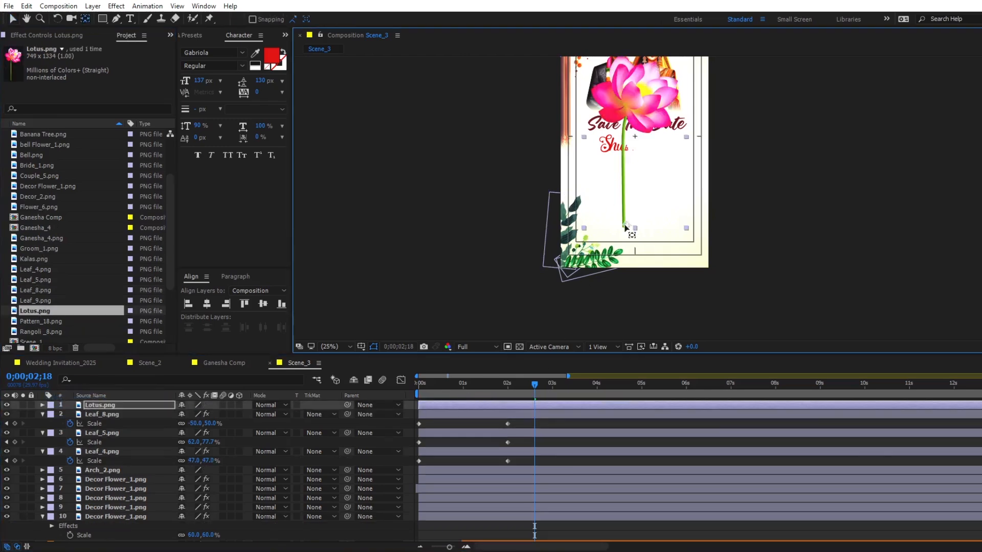
{"action": "key", "text": "s"}
{"action": "left_click_drag", "start_coordinate": [200, 414], "coordinate": [179, 415]}
- Apply the copied CC Bender to Lotus.png, with Top at the flower (504.3,170.3) and Base at the stem end (279.4,1347.2)
{"action": "key", "text": "ctrl+v"}
{"action": "left_click", "coordinate": [46, 36]}
{"action": "left_click_drag", "start_coordinate": [538, 224], "coordinate": [579, 173]}
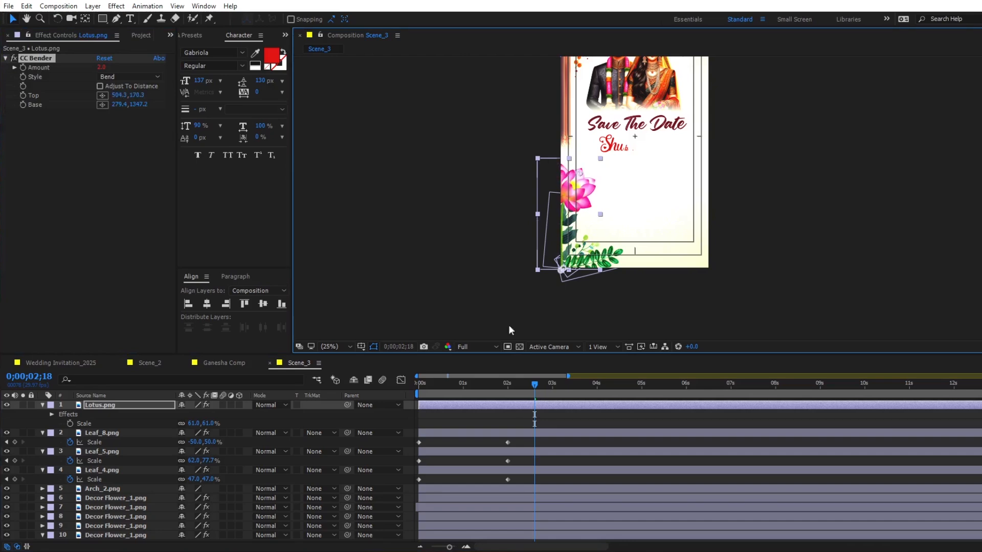
- Animate Lotus.png's Scale from 0% at the scene's start to 61% at 0;00;02;00
{"action": "left_click", "coordinate": [507, 383]}
{"action": "left_click", "coordinate": [70, 423]}
{"action": "left_click_drag", "start_coordinate": [508, 384], "coordinate": [417, 383]}
{"action": "left_click_drag", "start_coordinate": [211, 424], "coordinate": [180, 425]}
- Easy Ease the Scale keyframes of the lotus and three leaves, shape their speed curves for a fast start and slow finish, and preview
{"action": "left_click_drag", "start_coordinate": [528, 419], "coordinate": [411, 479]}
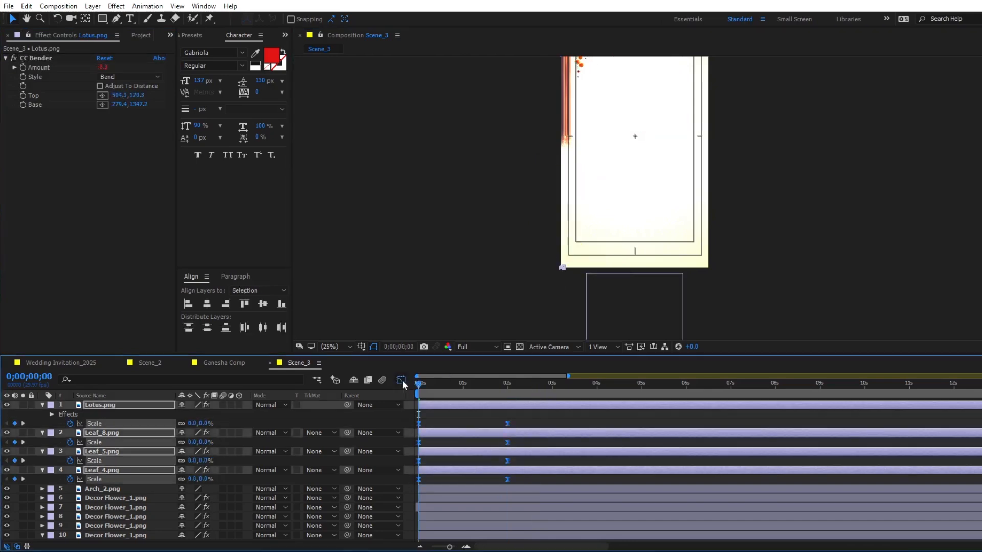
{"action": "left_click", "coordinate": [401, 380]}
{"action": "left_click_drag", "start_coordinate": [523, 453], "coordinate": [358, 475]}
{"action": "key", "text": "space"}
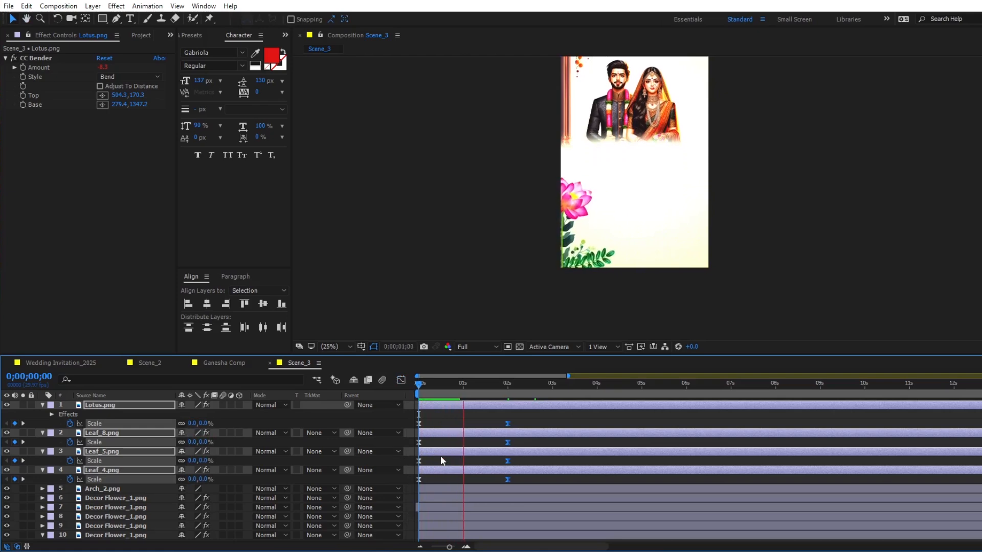
- Lower the end of the Scale speed curves below zero so the lotus and leaves overshoot before settling, and preview the motion
{"action": "left_click", "coordinate": [401, 380]}
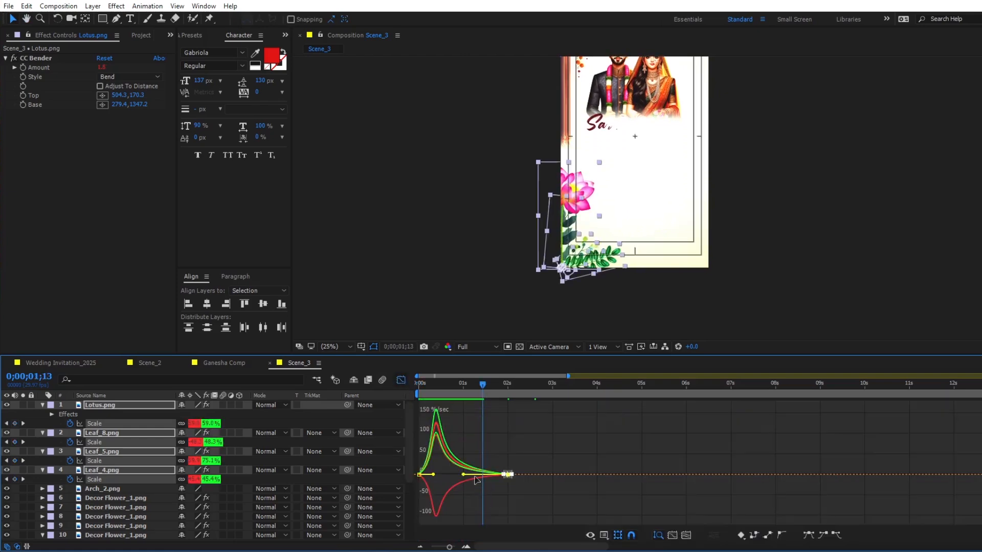
{"action": "left_click", "coordinate": [415, 385]}
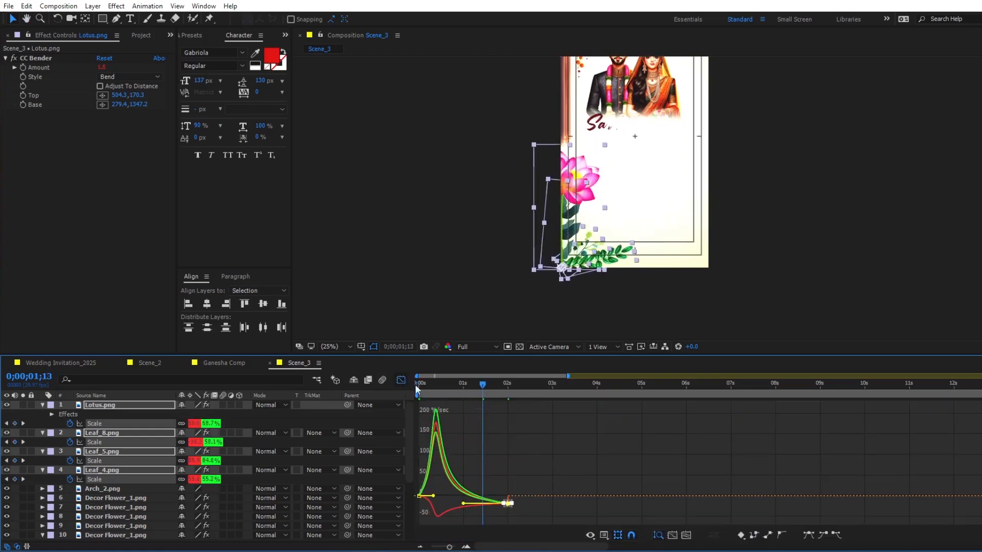
{"action": "left_click", "coordinate": [401, 380]}
{"action": "key", "text": "space"}
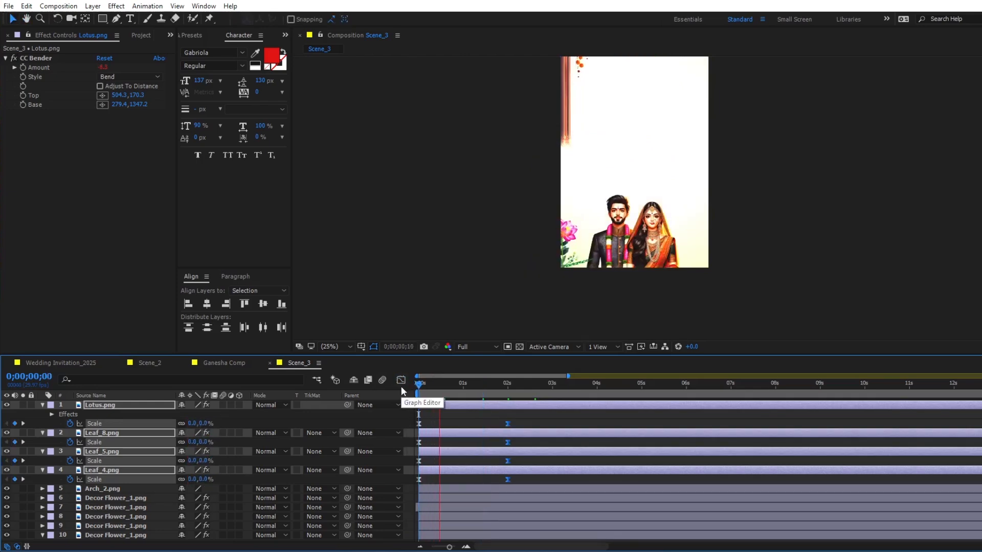
{"action": "key", "text": "space"}
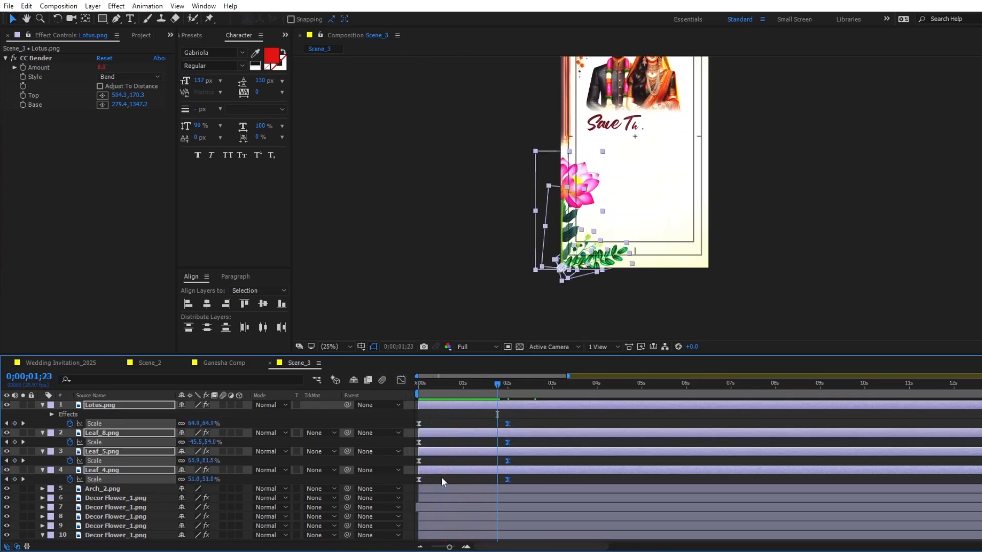
- Shift Leaf_5.png, Leaf_8.png and Lotus.png to start at 0;00;00;05, leaving Leaf_4.png at the scene's start
{"action": "left_click", "coordinate": [439, 483]}
{"action": "left_click", "coordinate": [437, 470]}
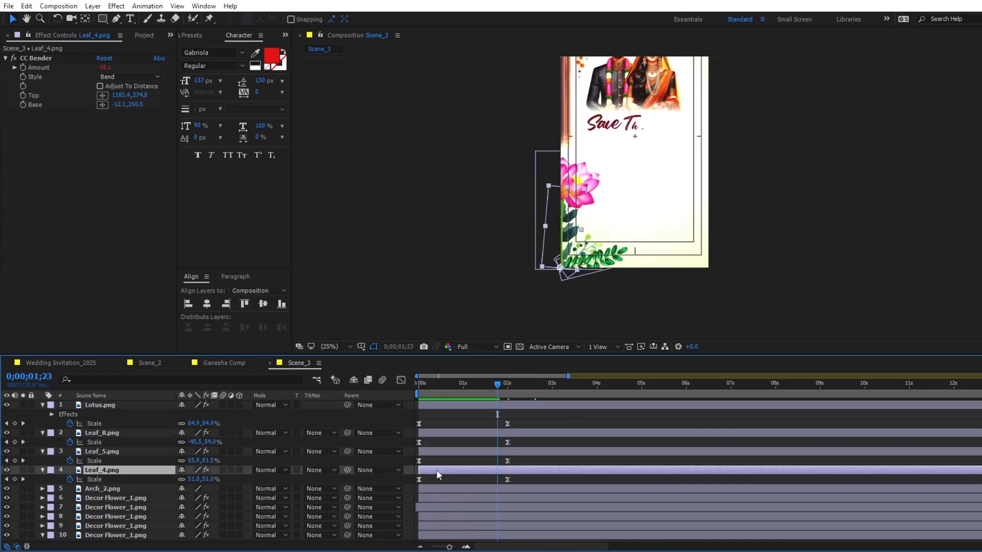
{"action": "left_click", "coordinate": [417, 384]}
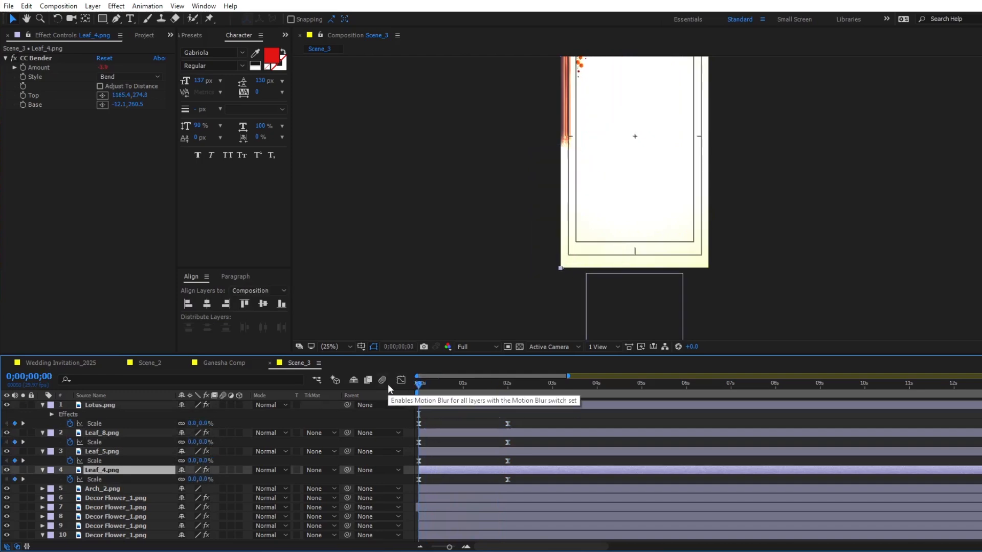
{"action": "key", "text": "Page_Down"}
{"action": "key", "text": "Page_Down"}
- Stagger Leaf_8.png to start at 0;00;00;10 and Lotus.png at 0;00;00;15, and collapse the four plant layers' properties
{"action": "key", "text": "Page_Down"}
{"action": "key", "text": "Page_Down"}
{"action": "key", "text": "Page_Down"}
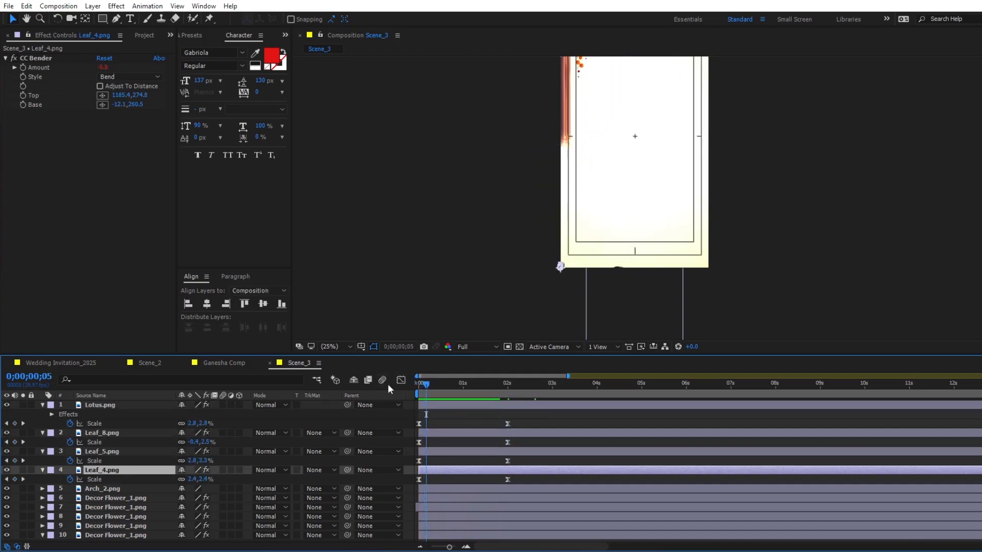
{"action": "left_click", "coordinate": [429, 452]}
{"action": "left_click", "coordinate": [429, 406], "text": "shift"}
{"action": "key", "text": "bracketleft"}
{"action": "key", "text": "Page_Down"}
{"action": "key", "text": "Page_Down"}
{"action": "key", "text": "Page_Down"}
{"action": "key", "text": "Page_Down"}
{"action": "key", "text": "Page_Down"}
{"action": "left_click", "coordinate": [448, 453], "text": "ctrl"}
{"action": "key", "text": "bracketleft"}
{"action": "key", "text": "Page_Down"}
{"action": "key", "text": "Page_Down"}
{"action": "key", "text": "Page_Down"}
{"action": "key", "text": "Page_Down"}
{"action": "key", "text": "Page_Down"}
{"action": "left_click", "coordinate": [453, 434], "text": "ctrl"}
{"action": "key", "text": "bracketleft"}
{"action": "left_click", "coordinate": [458, 470], "text": "shift"}
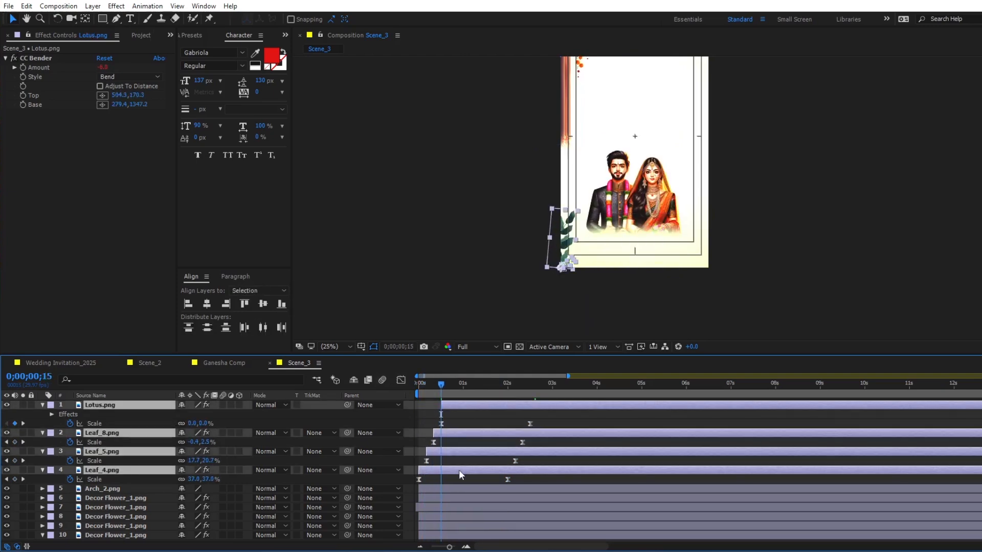
{"action": "key", "text": "u"}
- Set Position keyframes at 0;00;02;00 on Arch_2.png and the five Decor Flower_1.png layers
{"action": "left_click", "coordinate": [433, 442]}
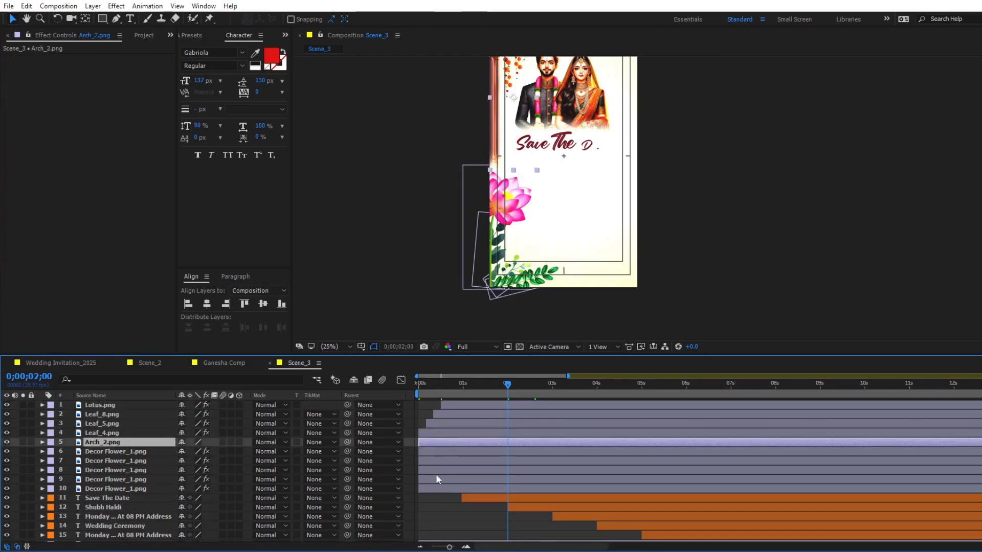
{"action": "left_click", "coordinate": [435, 489], "text": "shift"}
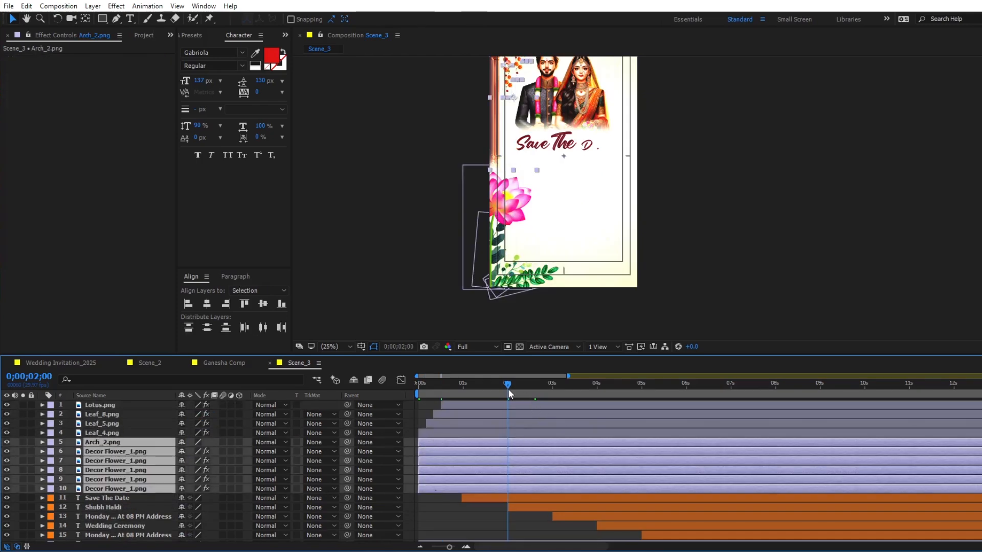
{"action": "key", "text": "p"}
{"action": "left_click", "coordinate": [69, 451]}
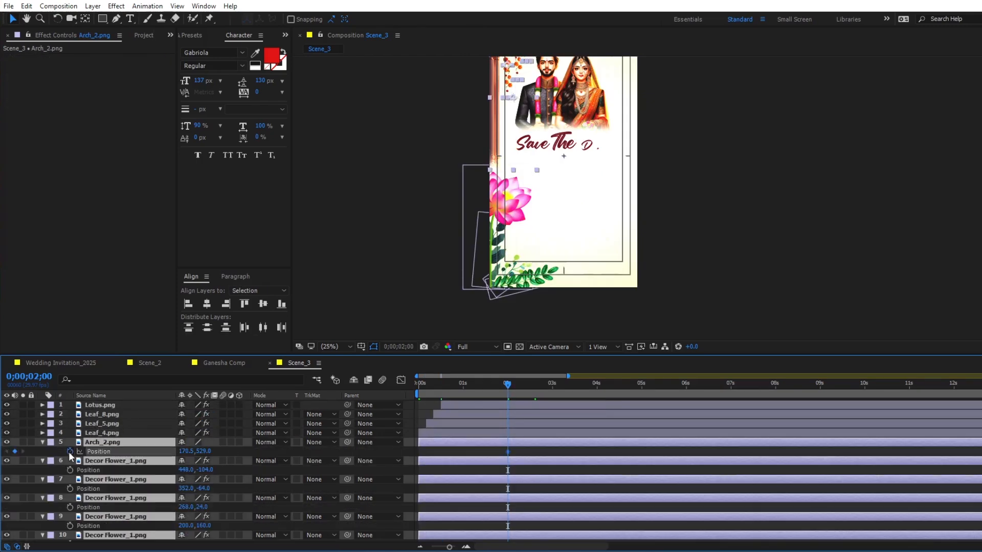
- Move Arch_2.png off the scene's left edge to -189.5,529.0 at 0;00;00;00
{"action": "key", "text": "Home"}
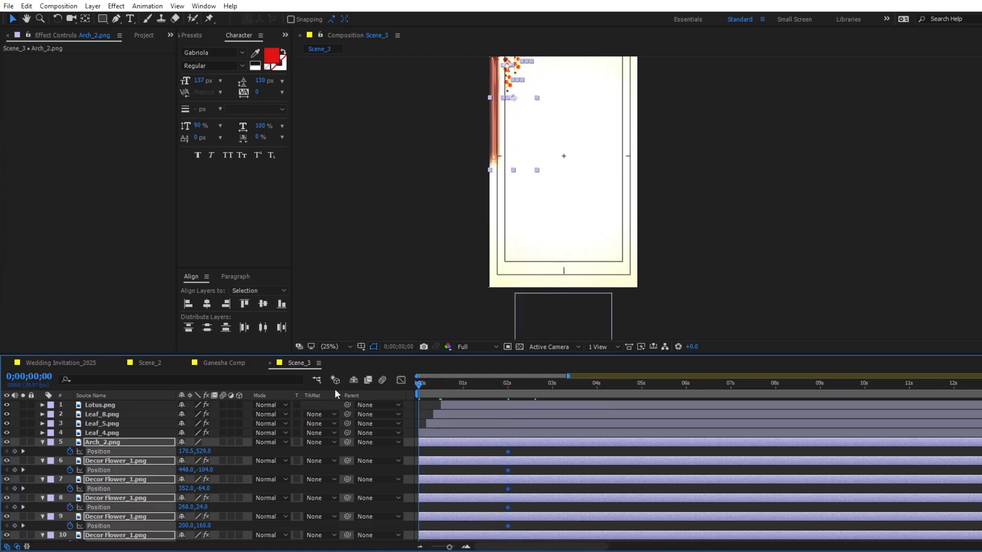
{"action": "left_click", "coordinate": [478, 443]}
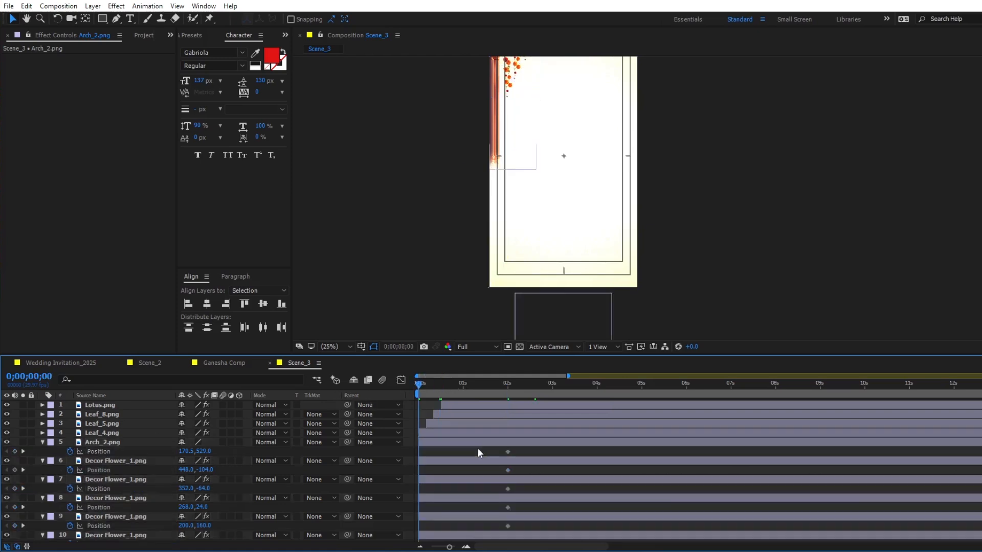
{"action": "key", "text": "shift+Left"}
{"action": "key", "text": "shift+Left"}
{"action": "key", "text": "shift+Left"}
{"action": "key", "text": "shift+Left"}
{"action": "key", "text": "shift+Left"}
{"action": "key", "text": "shift+Left"}
{"action": "key", "text": "space"}
{"action": "left_click_drag", "start_coordinate": [515, 192], "coordinate": [495, 271]}
{"action": "key", "text": "shift+Left"}
{"action": "key", "text": "shift+Left"}
{"action": "key", "text": "shift+Left"}
{"action": "key", "text": "shift+Left"}
{"action": "key", "text": "shift+Left"}
{"action": "key", "text": "shift+Left"}
{"action": "key", "text": "shift+Left"}
{"action": "key", "text": "shift+Left"}
{"action": "key", "text": "shift+Left"}
{"action": "key", "text": "shift+Left"}
{"action": "key", "text": "shift+Left"}
{"action": "key", "text": "shift+Left"}
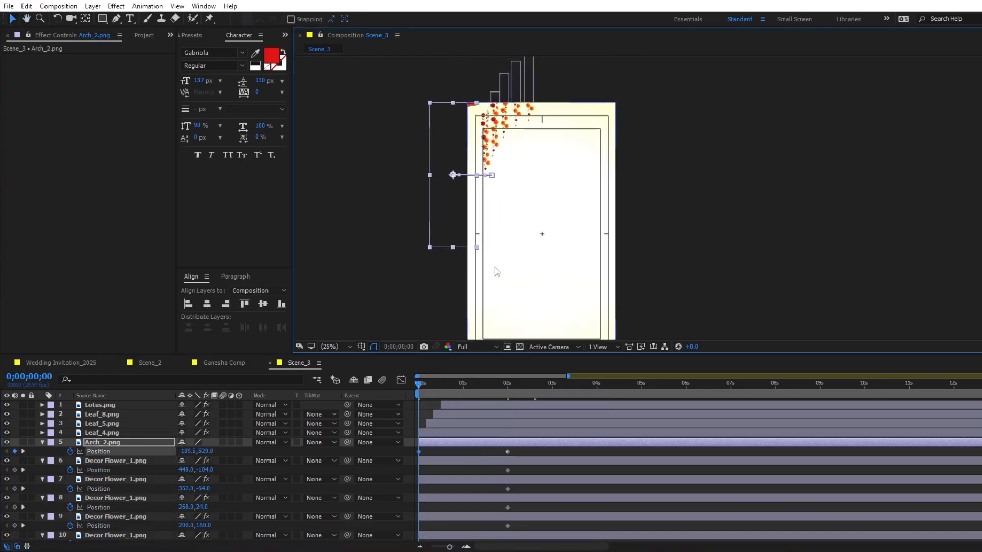
- Move all five Decor Flower_1.png garlands 600 px up, above the frame, at 0;00;00;00
{"action": "left_click", "coordinate": [474, 462]}
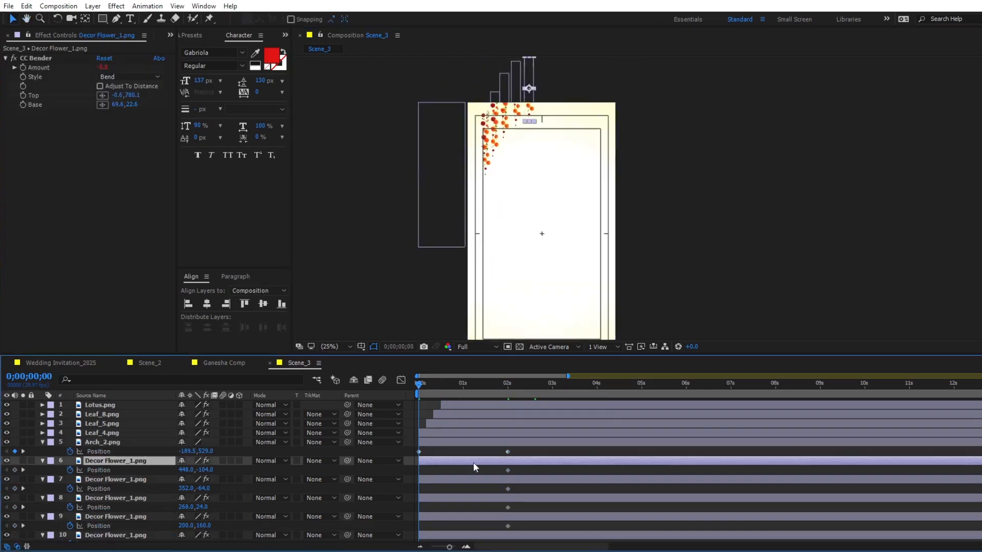
{"action": "scroll", "coordinate": [472, 462], "scroll_direction": "down", "scroll_amount": 3}
{"action": "left_click", "coordinate": [472, 456], "text": "shift"}
{"action": "key", "text": "shift+Up"}
{"action": "key", "text": "shift+Up"}
{"action": "key", "text": "shift+Up"}
{"action": "key", "text": "shift+Up"}
{"action": "key", "text": "shift+Up"}
{"action": "key", "text": "shift+Up"}
{"action": "key", "text": "shift+Up"}
{"action": "key", "text": "shift+Up"}
{"action": "key", "text": "shift+Up"}
{"action": "key", "text": "shift+Up"}
{"action": "key", "text": "shift+Up"}
{"action": "key", "text": "shift+Up"}
{"action": "key", "text": "shift+Up"}
{"action": "key", "text": "shift+Up"}
{"action": "key", "text": "shift+Up"}
{"action": "key", "text": "shift+Up"}
{"action": "key", "text": "shift+Up"}
{"action": "key", "text": "shift+Up"}
{"action": "key", "text": "shift+Up"}
{"action": "key", "text": "shift+Up"}
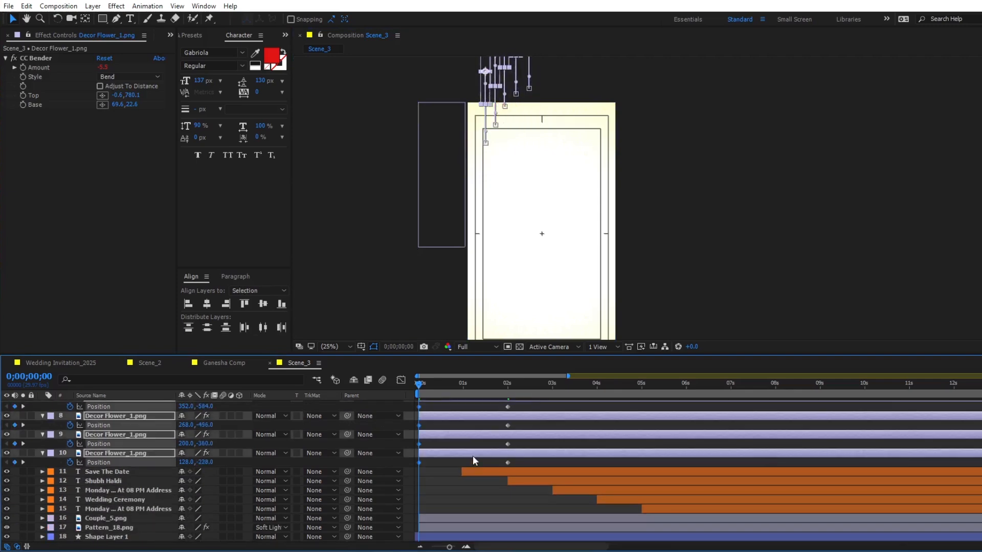
- Apply Easy Ease to the Position keyframes of Arch_2.png and the five Decor Flower_1.png layers, reshape their speed curve and preview the motion
{"action": "left_click_drag", "start_coordinate": [517, 461], "coordinate": [391, 432]}
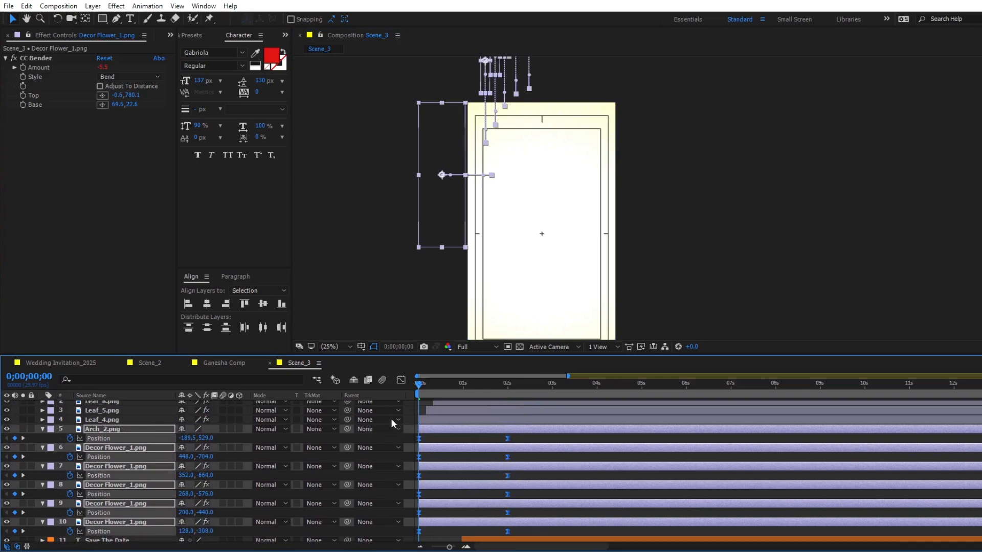
{"action": "left_click", "coordinate": [400, 380]}
{"action": "left_click_drag", "start_coordinate": [513, 498], "coordinate": [364, 508]}
{"action": "left_click", "coordinate": [401, 380]}
{"action": "key", "text": "space"}
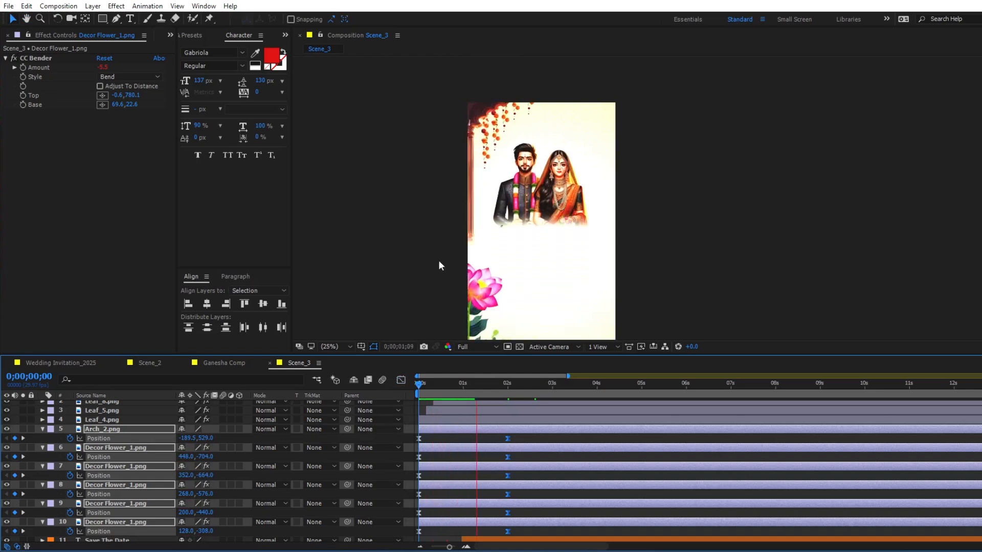
{"action": "key", "text": "space"}
{"action": "left_click", "coordinate": [524, 459]}
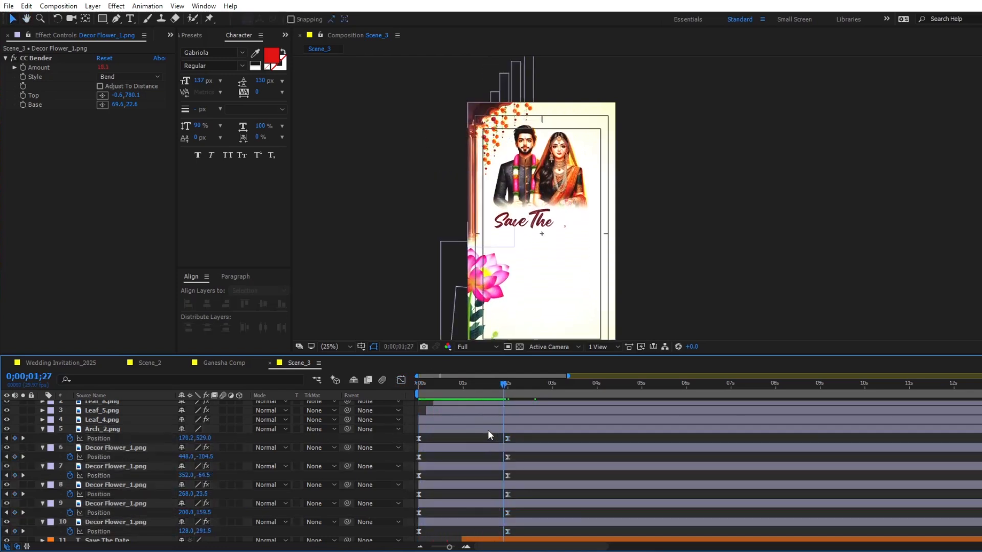
- Shift all five Decor Flower_1.png garland layers to start at 0;00;00;05 and collapse their animated properties
{"action": "left_click", "coordinate": [488, 431]}
{"action": "key", "text": "Home"}
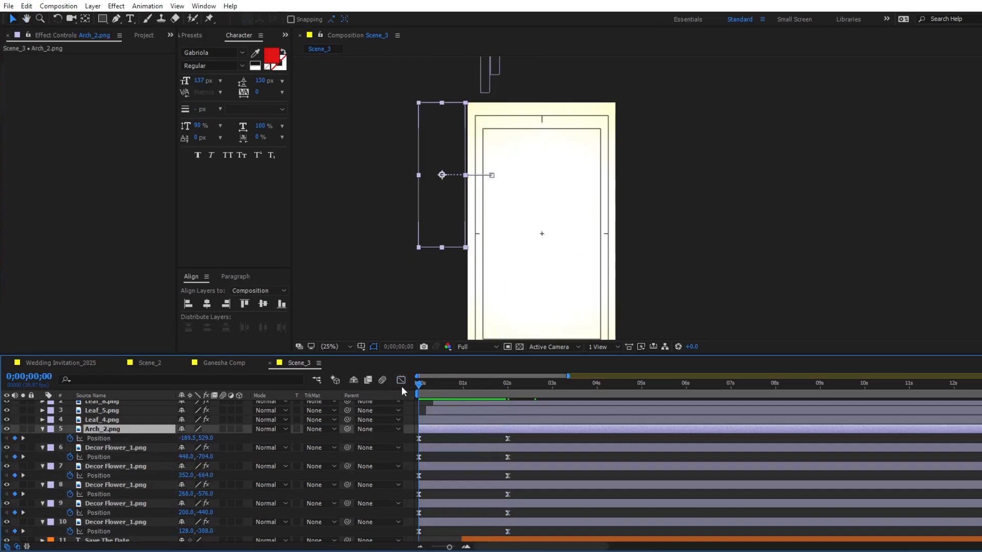
{"action": "key", "text": "Page_Down"}
{"action": "key", "text": "Page_Down"}
{"action": "key", "text": "Page_Down"}
{"action": "key", "text": "Page_Down"}
{"action": "key", "text": "Page_Down"}
{"action": "left_click", "coordinate": [458, 443]}
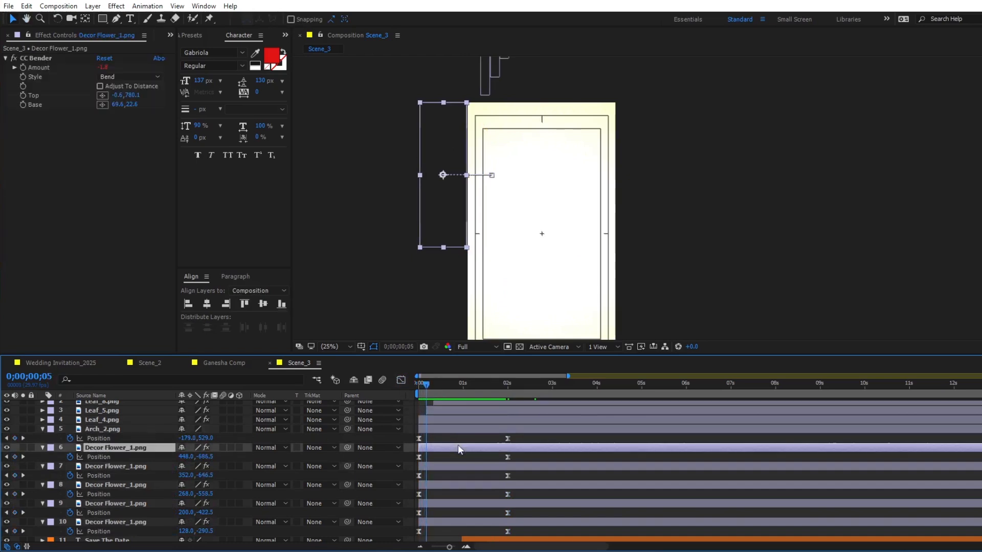
{"action": "left_click", "coordinate": [452, 521], "text": "shift"}
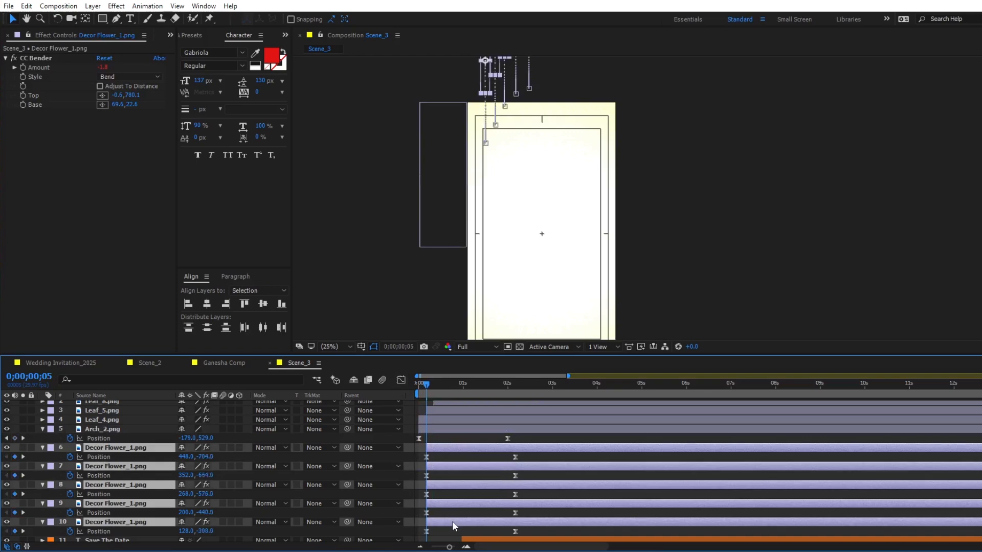
{"action": "key", "text": "u"}
{"action": "left_click", "coordinate": [445, 485]}
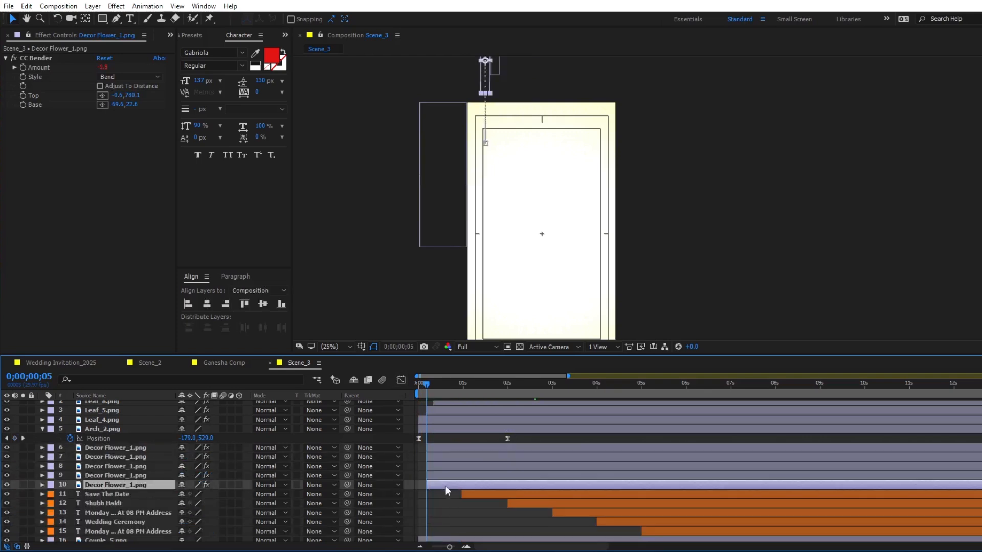
- Move the second through fifth Decor Flower_1.png garland layers to start at 0;00;00;10
{"action": "left_click", "coordinate": [441, 449]}
{"action": "left_click_drag", "start_coordinate": [520, 131], "coordinate": [450, 191]}
{"action": "key", "text": "Page_Down"}
{"action": "key", "text": "Page_Down"}
{"action": "key", "text": "Page_Down"}
{"action": "key", "text": "Page_Down"}
{"action": "key", "text": "Page_Down"}
{"action": "left_click", "coordinate": [455, 454]}
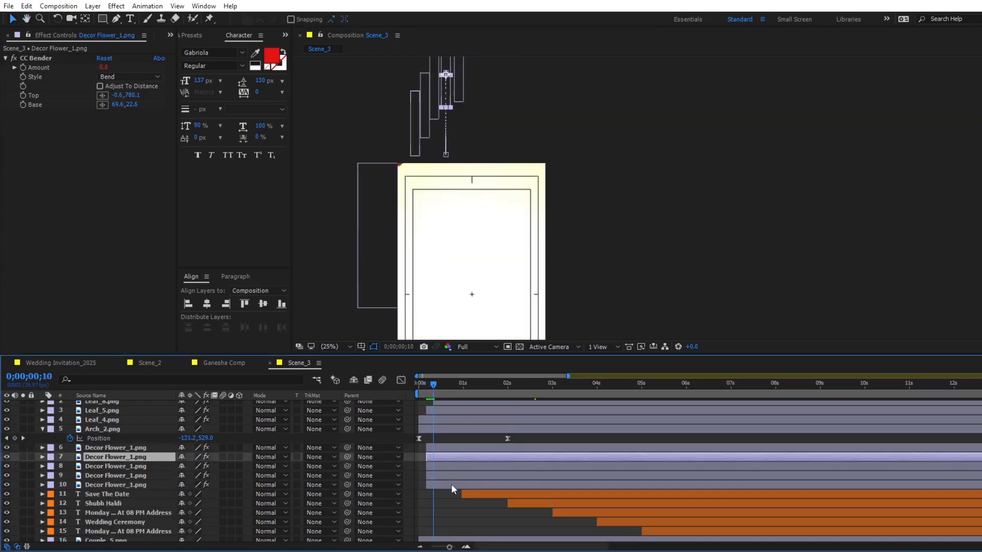
{"action": "left_click", "coordinate": [450, 483], "text": "shift"}
- Stagger the third Decor Flower_1.png garland to start at 0;00;00;15 and the last two garlands at 0;00;00;20
{"action": "key", "text": "Page_Down"}
{"action": "key", "text": "Page_Down"}
{"action": "key", "text": "Page_Down"}
{"action": "key", "text": "Page_Down"}
{"action": "key", "text": "Page_Down"}
{"action": "left_click", "coordinate": [447, 458], "text": "ctrl"}
{"action": "key", "text": "bracketleft"}
{"action": "key", "text": "Page_Down"}
{"action": "key", "text": "Page_Down"}
{"action": "key", "text": "Page_Down"}
{"action": "key", "text": "Page_Down"}
{"action": "key", "text": "Page_Down"}
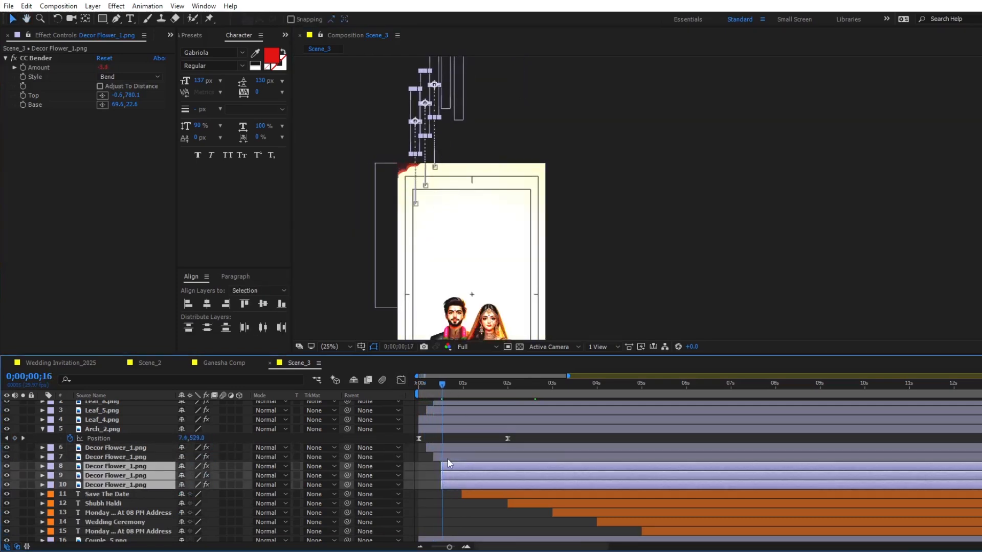
{"action": "left_click", "coordinate": [454, 467], "text": "ctrl"}
{"action": "key", "text": "bracketleft"}
- Start the last Decor Flower_1.png garland at 0;00;00;25 and preview the staggered drop
{"action": "key", "text": "Page_Down"}
{"action": "key", "text": "Page_Down"}
{"action": "key", "text": "Page_Down"}
{"action": "key", "text": "Page_Down"}
{"action": "key", "text": "Page_Down"}
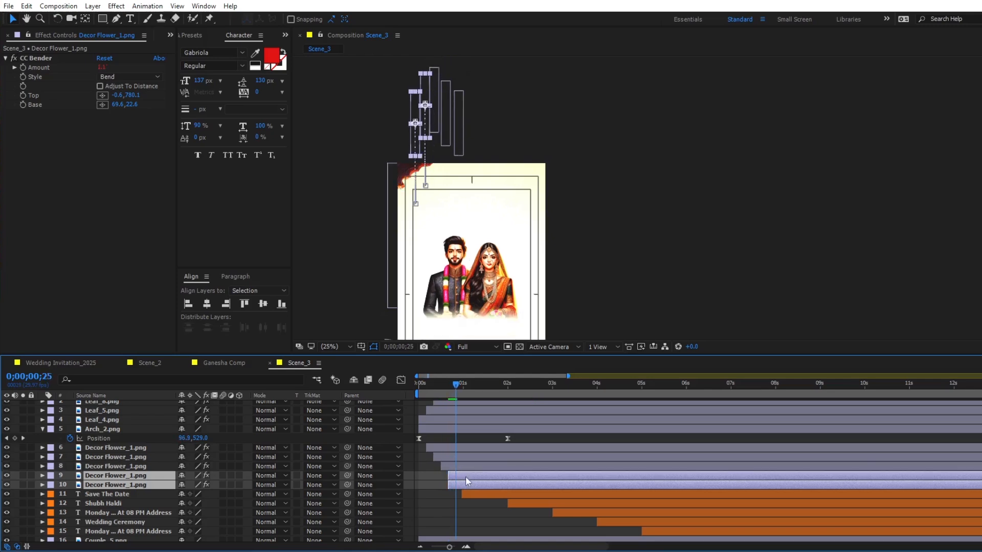
{"action": "left_click", "coordinate": [465, 477], "text": "ctrl"}
{"action": "key", "text": "bracketleft"}
{"action": "key", "text": "space"}
{"action": "key", "text": "space"}
- Pre-compose the lotus, leaf, arch and five garland layers into a composition named Scene_3Corner
{"action": "scroll", "coordinate": [475, 419], "scroll_direction": "up", "scroll_amount": 1}
{"action": "left_click", "coordinate": [480, 407], "text": "shift"}
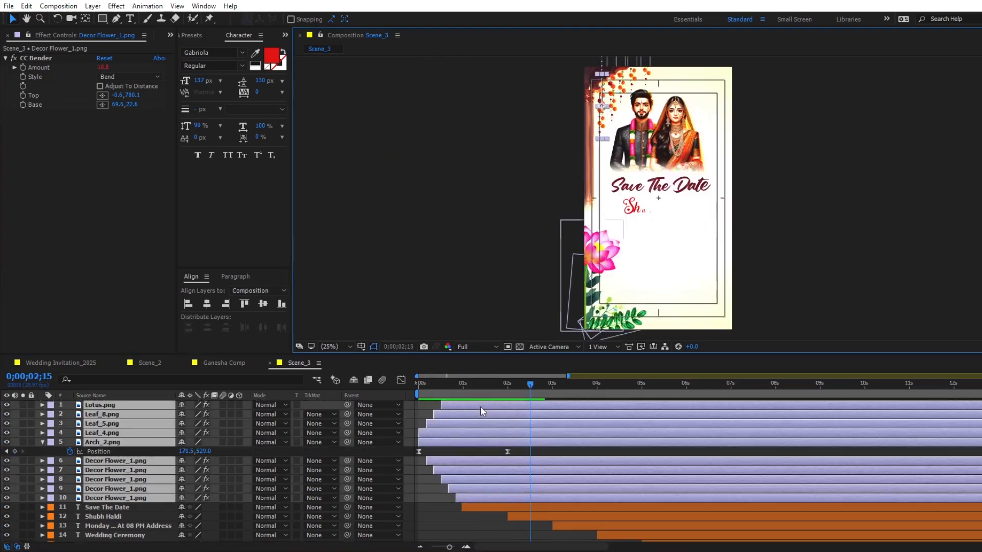
{"action": "right_click", "coordinate": [480, 406]}
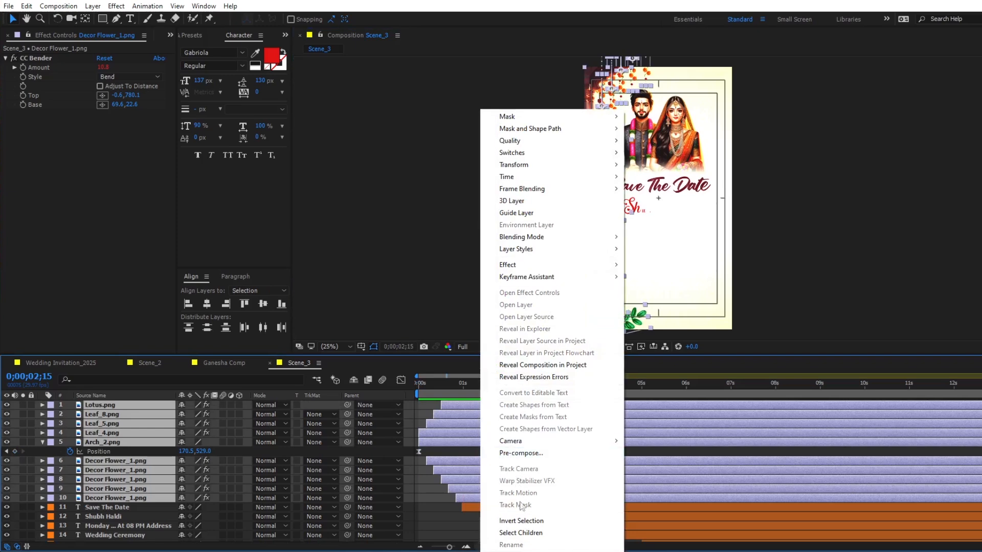
{"action": "left_click", "coordinate": [524, 455]}
{"action": "type", "text": "Scene_3Corner"}
{"action": "key", "text": "Return"}
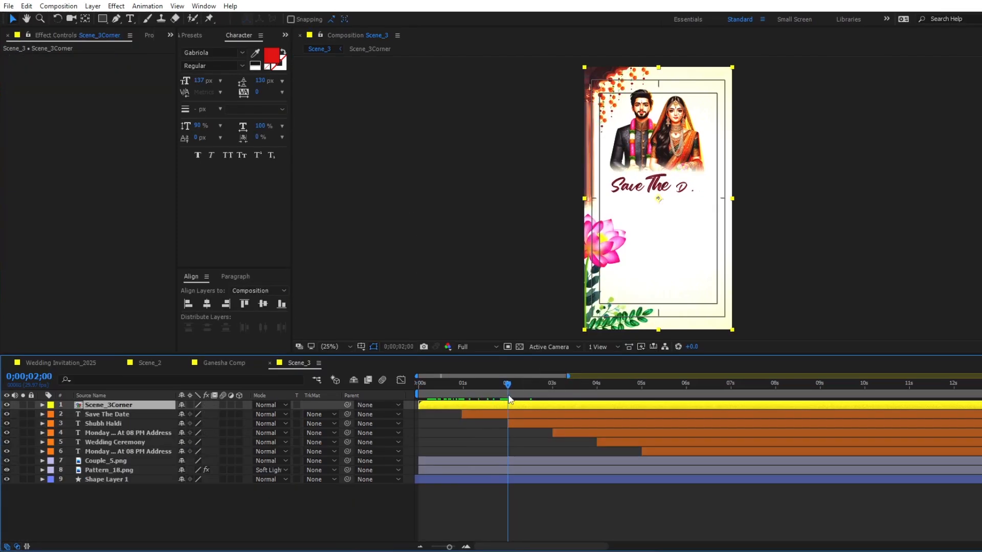
- Start the Scene_3Corner layer at 0;00;01;00 and preview the scene
{"action": "key", "text": "bracketleft"}
{"action": "left_click_drag", "start_coordinate": [508, 387], "coordinate": [502, 390]}
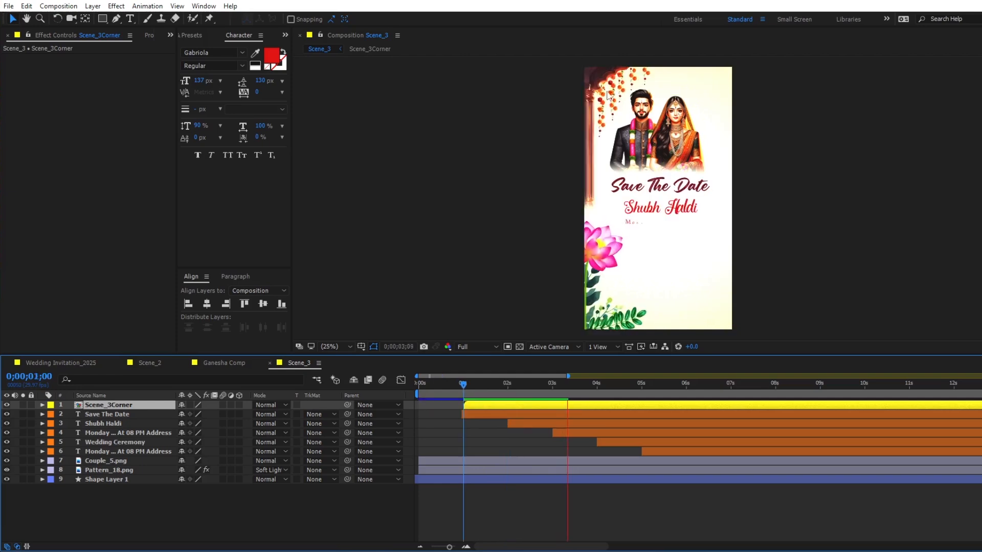
{"action": "key", "text": "space"}
- Duplicate the Scene_3Corner layer and flip the copy horizontally to decorate the opposite side, then preview it
{"action": "key", "text": "ctrl+d"}
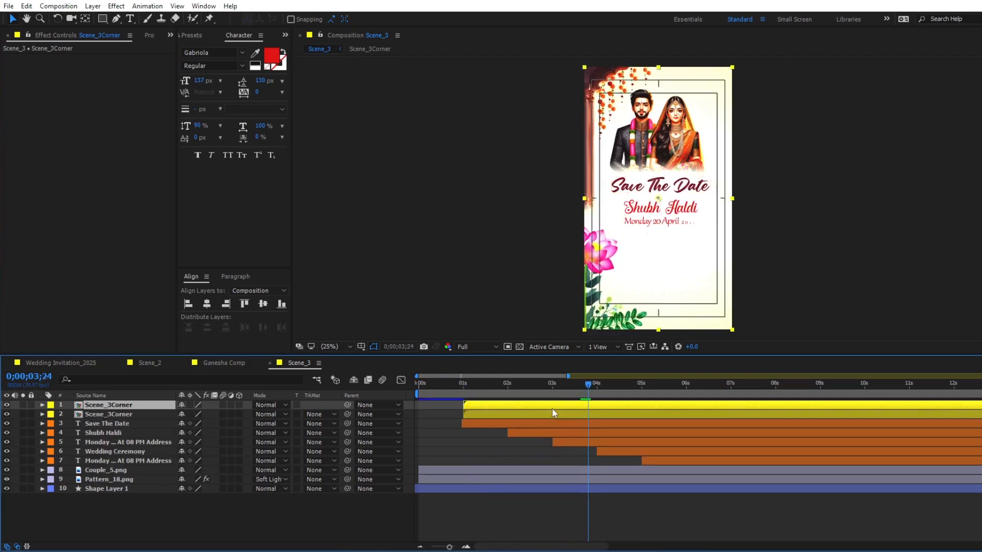
{"action": "right_click", "coordinate": [551, 408]}
{"action": "mouse_move", "coordinate": [588, 164]}
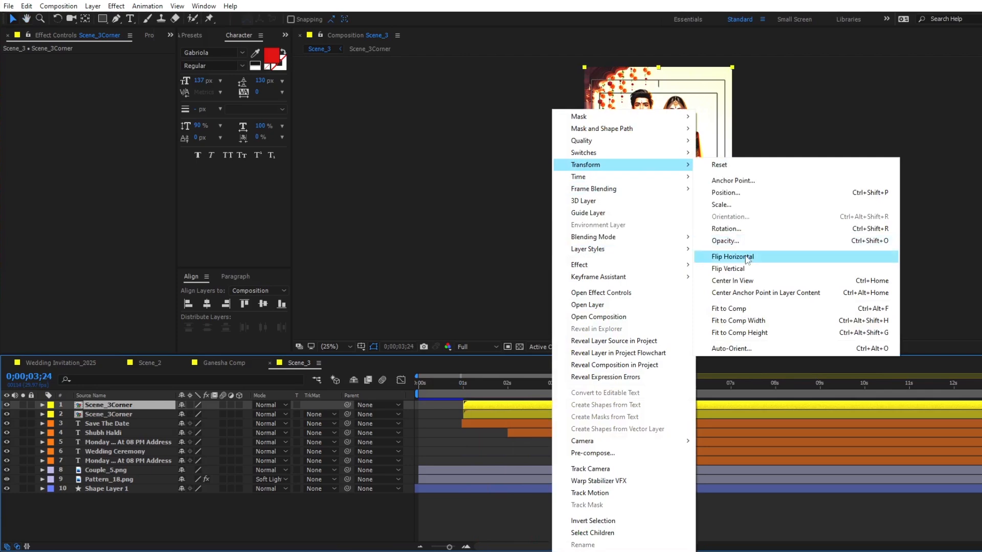
{"action": "left_click", "coordinate": [727, 190]}
{"action": "key", "text": "space"}
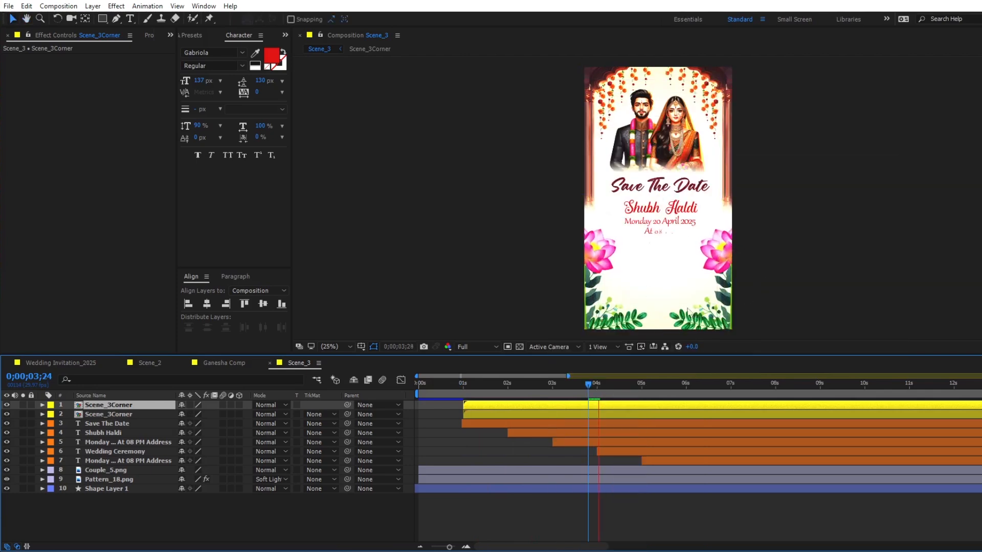
- Trim the Scene_1 composition to a work area ending at 0;00;09;00 and close it
{"action": "left_click", "coordinate": [49, 363]}
{"action": "left_click_drag", "start_coordinate": [463, 395], "coordinate": [841, 398]}
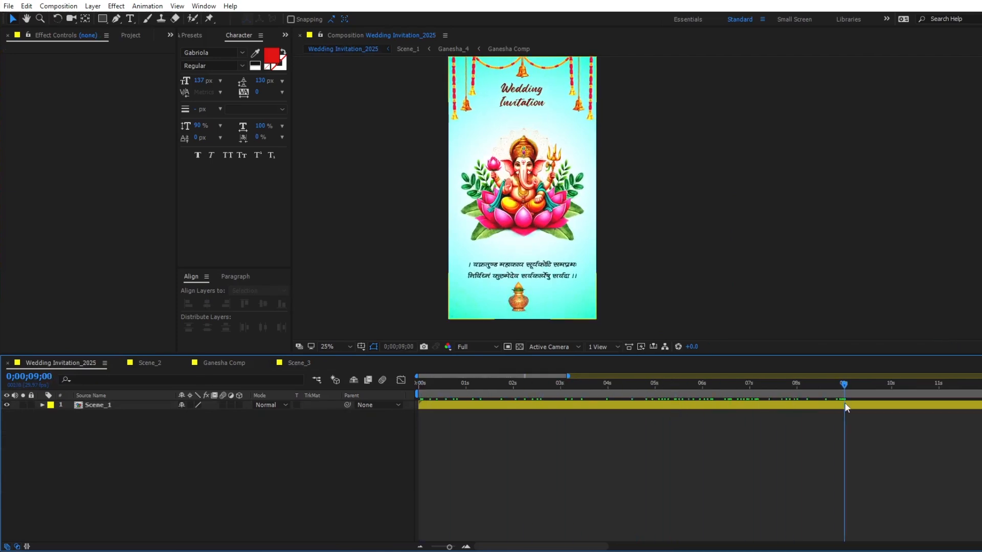
{"action": "double_click", "coordinate": [845, 404]}
{"action": "key", "text": "equal"}
{"action": "key", "text": "equal"}
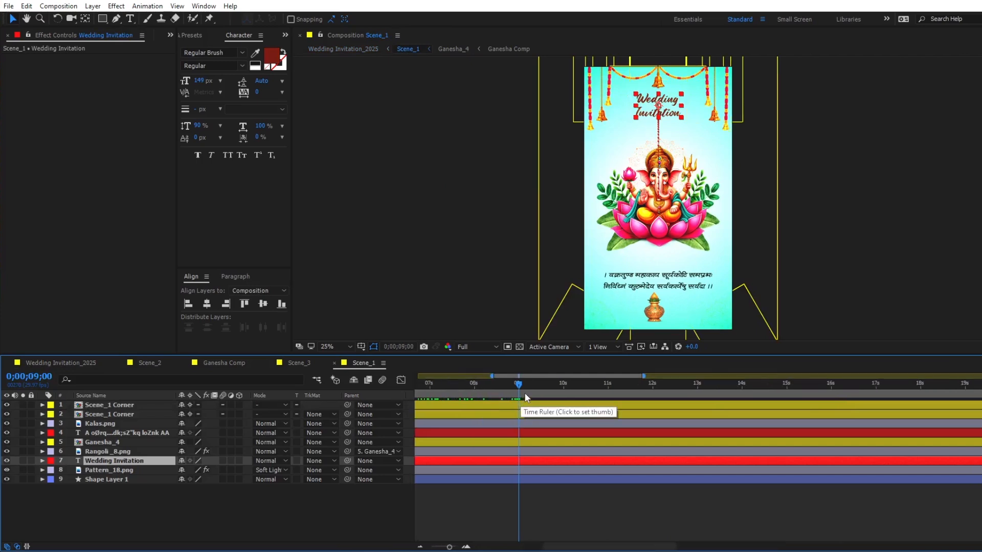
{"action": "right_click", "coordinate": [499, 393]}
{"action": "left_click", "coordinate": [555, 426]}
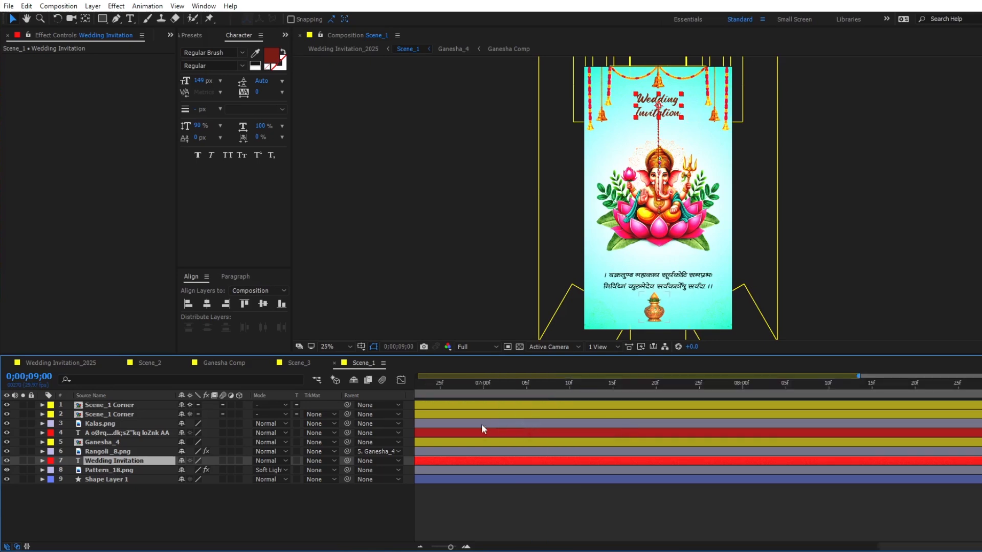
{"action": "left_click", "coordinate": [335, 363]}
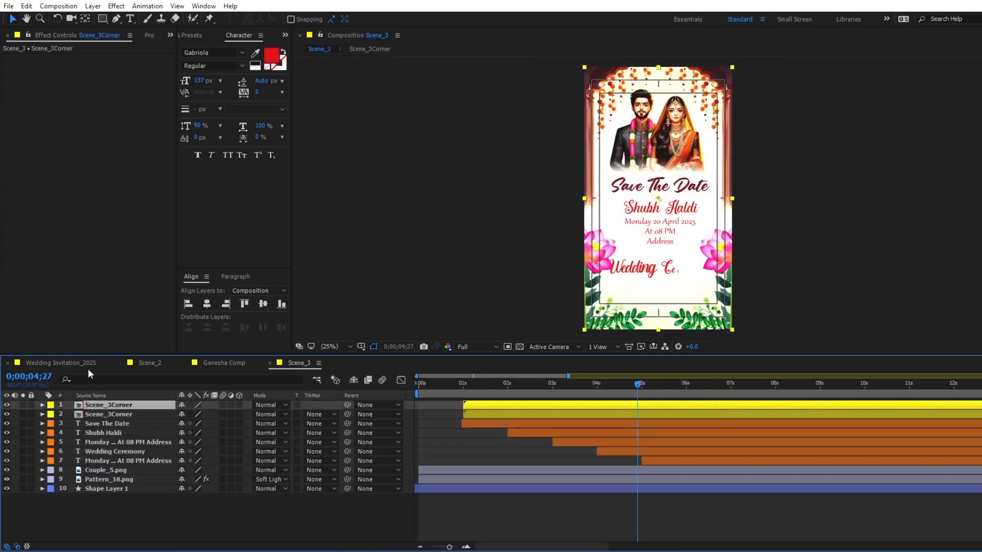
- Trim the Scene_2 composition to a work area ending at 0;00;14;00
{"action": "left_click", "coordinate": [80, 364]}
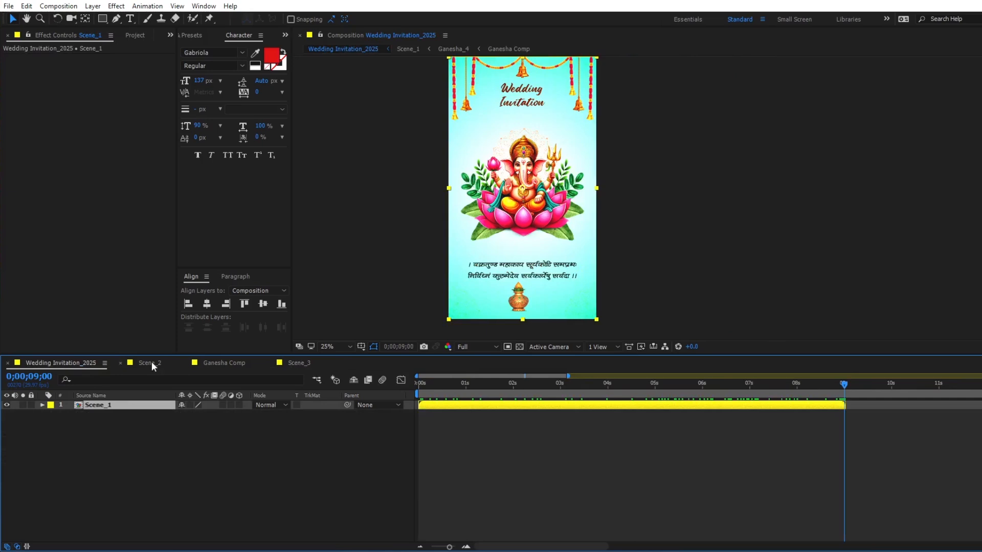
{"action": "left_click", "coordinate": [152, 363]}
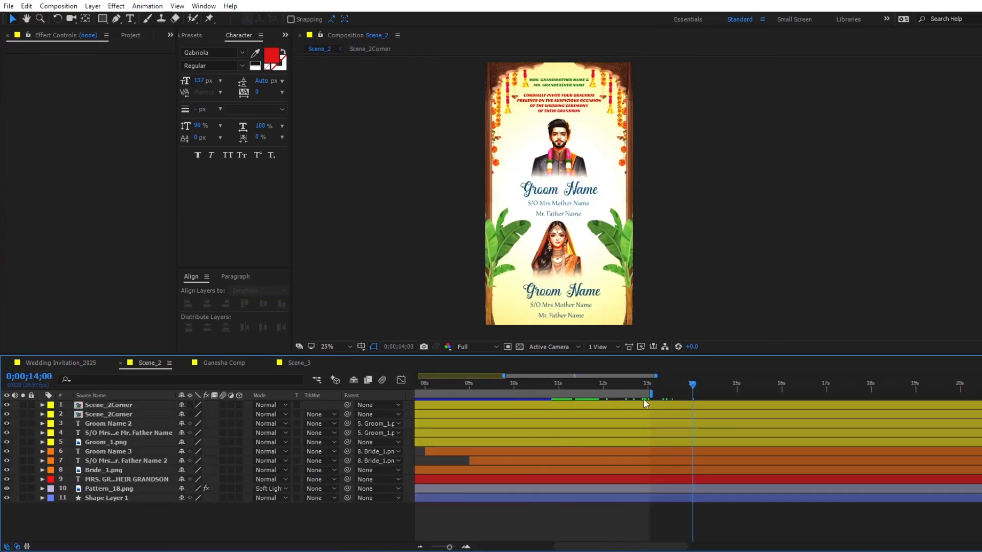
{"action": "key", "text": "n"}
{"action": "right_click", "coordinate": [644, 395]}
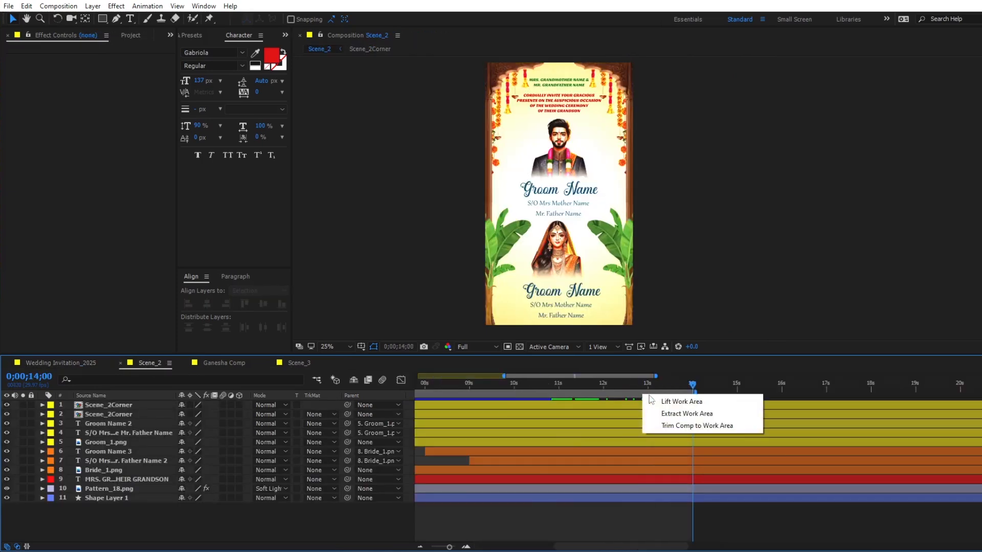
{"action": "left_click", "coordinate": [674, 428]}
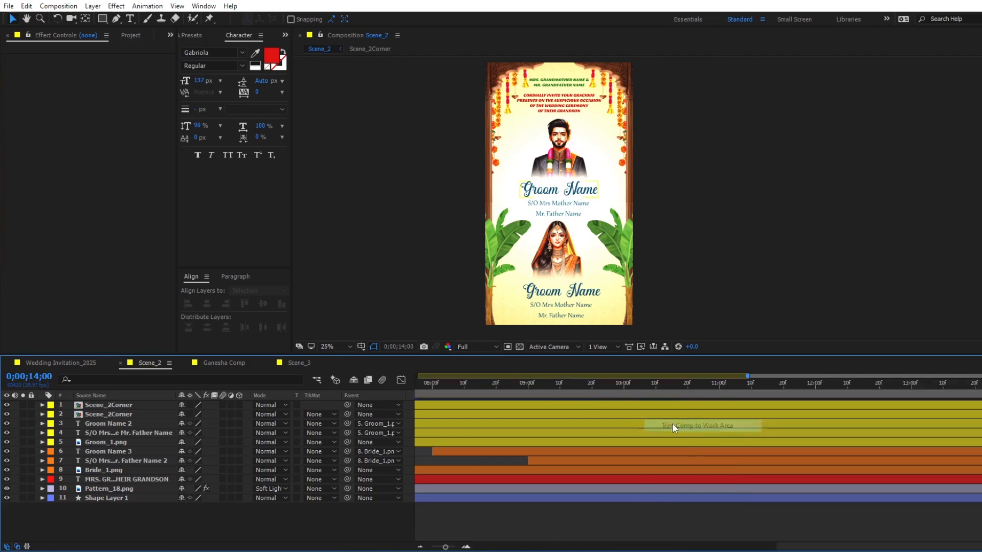
- Trim the Scene_3 composition to a work area ending at 0;00;10;00
{"action": "left_click", "coordinate": [298, 363]}
{"action": "left_click_drag", "start_coordinate": [436, 389], "coordinate": [866, 398]}
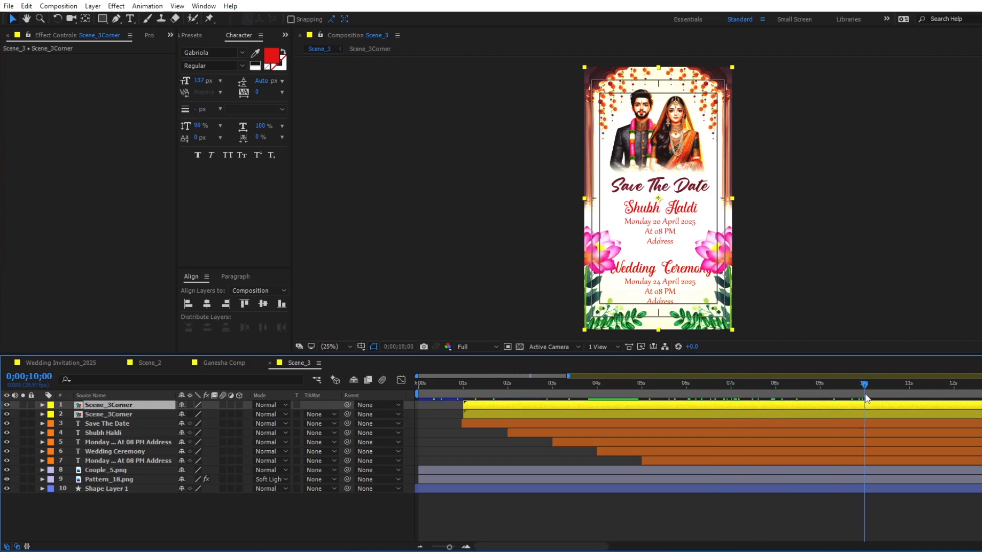
{"action": "right_click", "coordinate": [829, 396]}
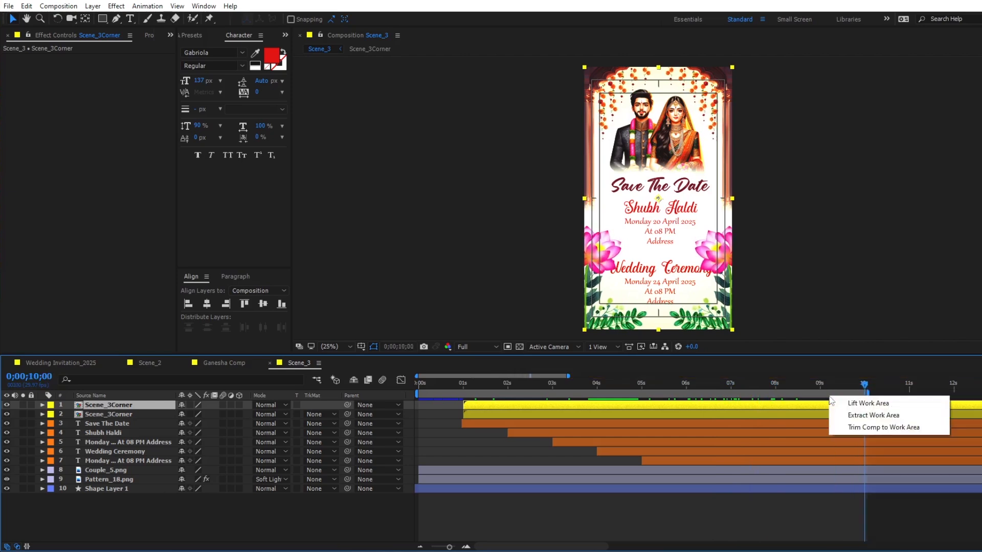
{"action": "left_click", "coordinate": [852, 428]}
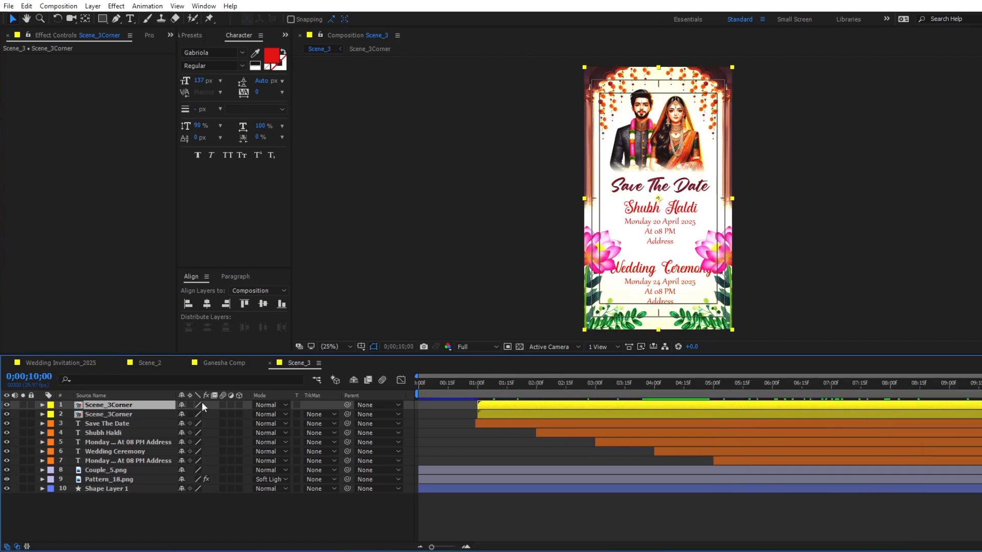
- Close the Scene_3, Ganesha Comp and Scene_2 timelines, leaving only Wedding Invitation_2025 open
{"action": "left_click", "coordinate": [270, 363]}
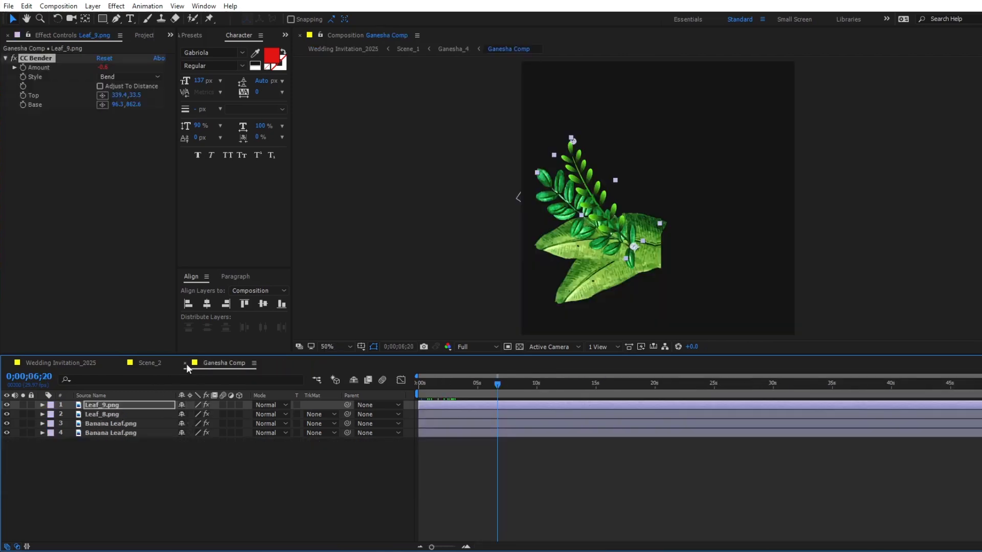
{"action": "left_click", "coordinate": [186, 363]}
{"action": "left_click", "coordinate": [121, 363]}
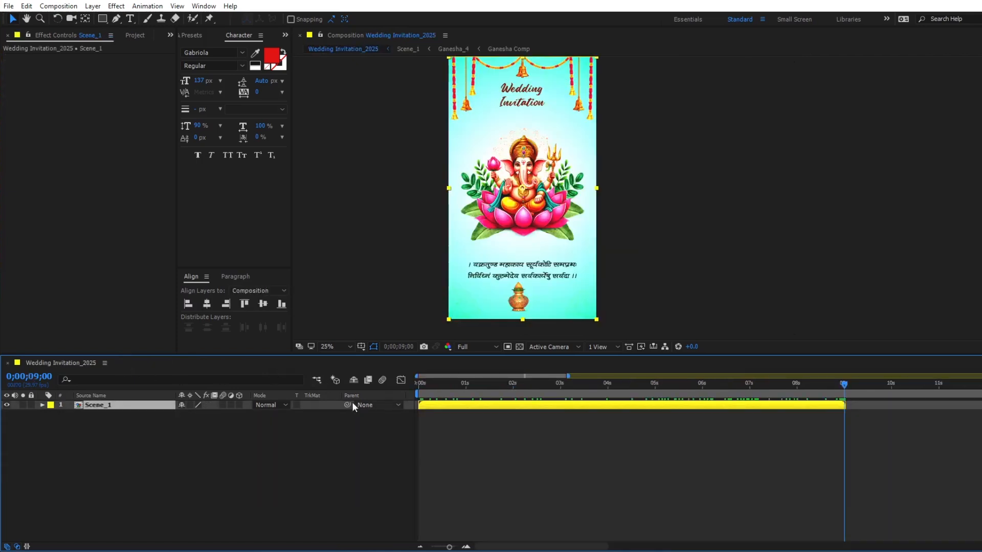
- Add Scene_2 above Scene_1 in Wedding Invitation_2025 and start it at 0;00;06;29
{"action": "left_click", "coordinate": [123, 35]}
{"action": "scroll", "coordinate": [41, 306], "scroll_direction": "down", "scroll_amount": 3}
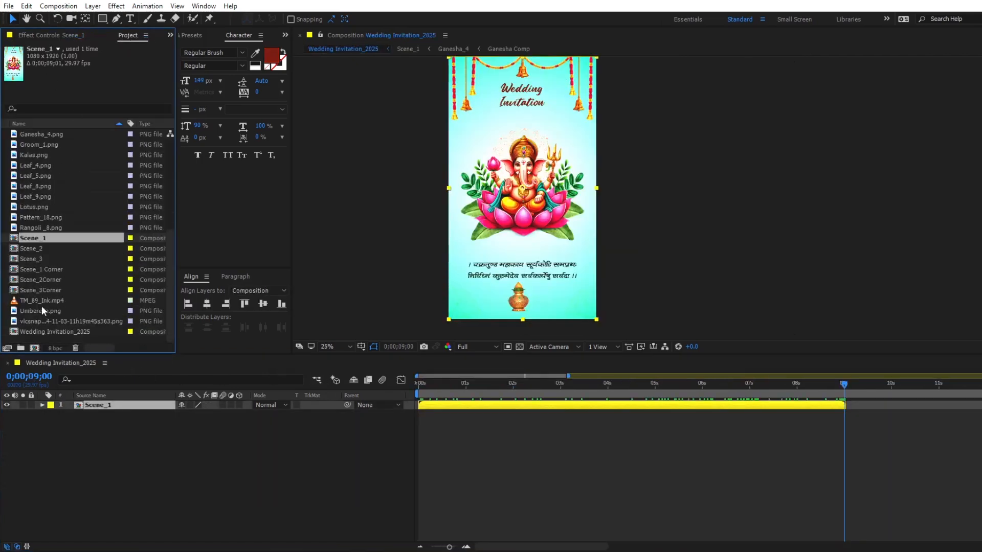
{"action": "left_click_drag", "start_coordinate": [31, 250], "coordinate": [82, 404]}
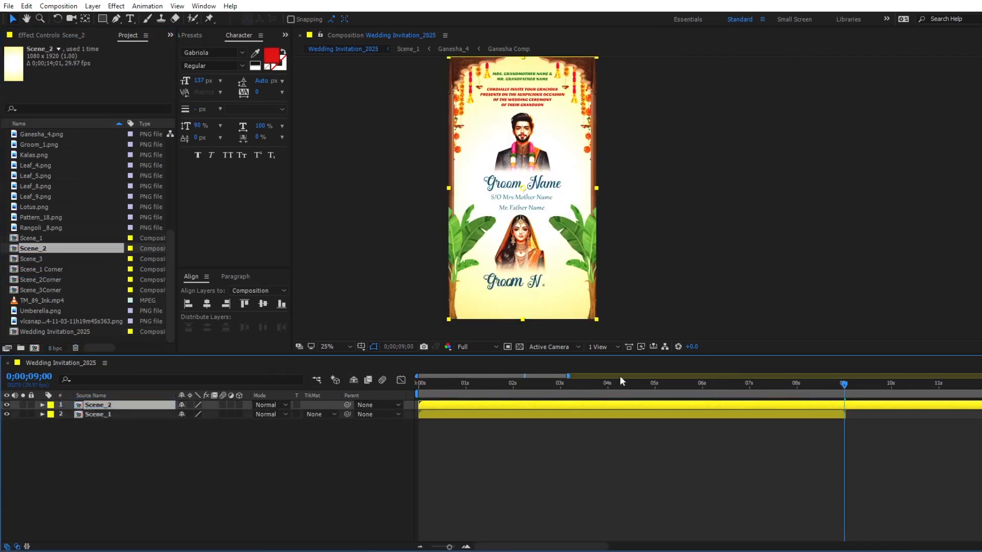
{"action": "left_click", "coordinate": [748, 393]}
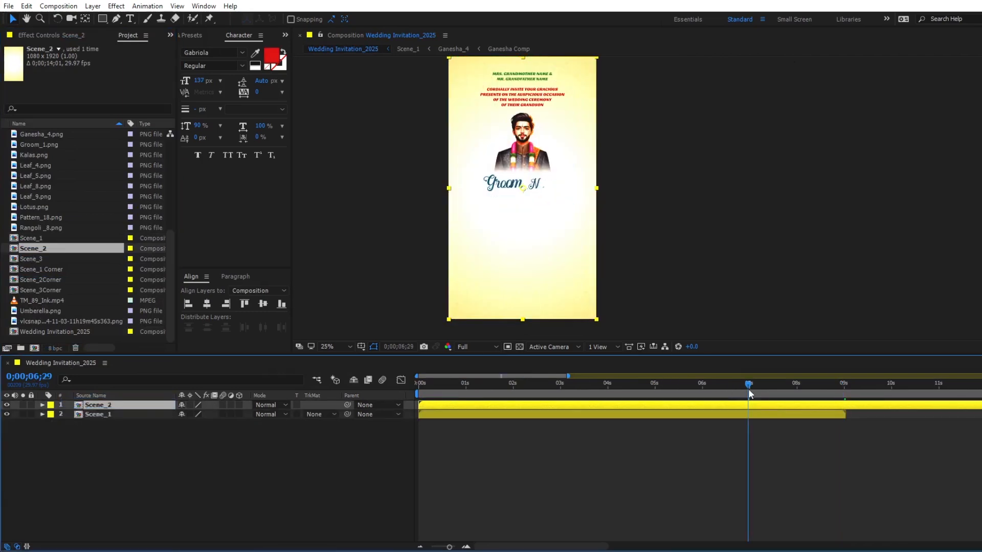
{"action": "key", "text": "["}
- Place the TM_89_Ink.mp4 footage above Scene_2 and start it at 0;00;06;29
{"action": "left_click_drag", "start_coordinate": [748, 390], "coordinate": [696, 389]}
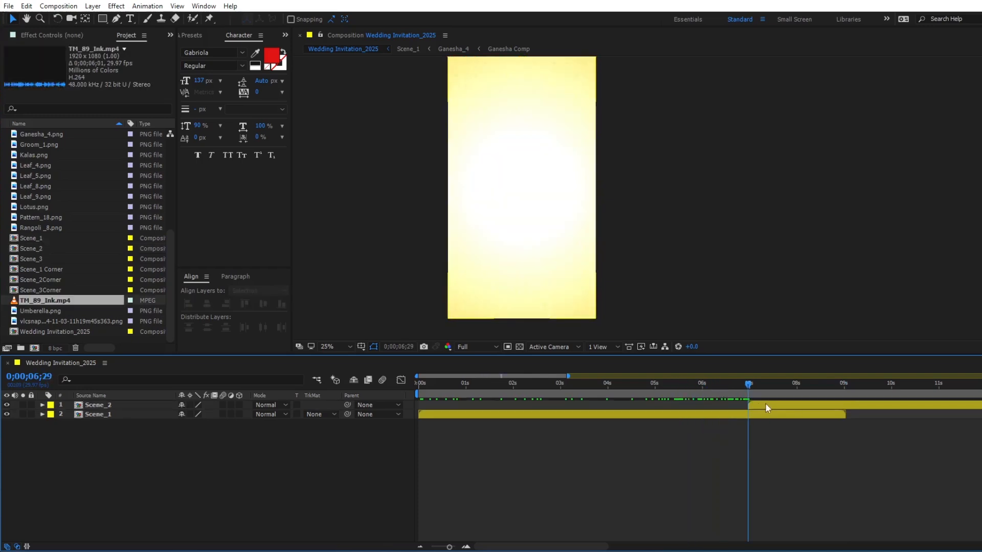
{"action": "left_click_drag", "start_coordinate": [35, 303], "coordinate": [82, 407]}
{"action": "key", "text": "["}
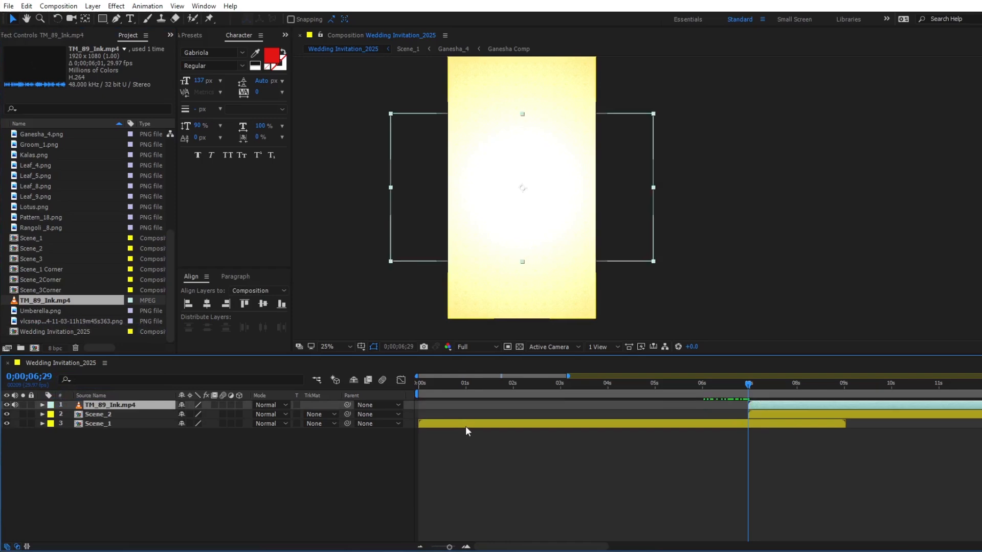
- Rotate the TM_89_Ink.mp4 layer by 90° so that it covers the vertical frame
{"action": "key", "text": "r"}
{"action": "left_click", "coordinate": [194, 414]}
{"action": "type", "text": "90"}
{"action": "key", "text": "Return"}
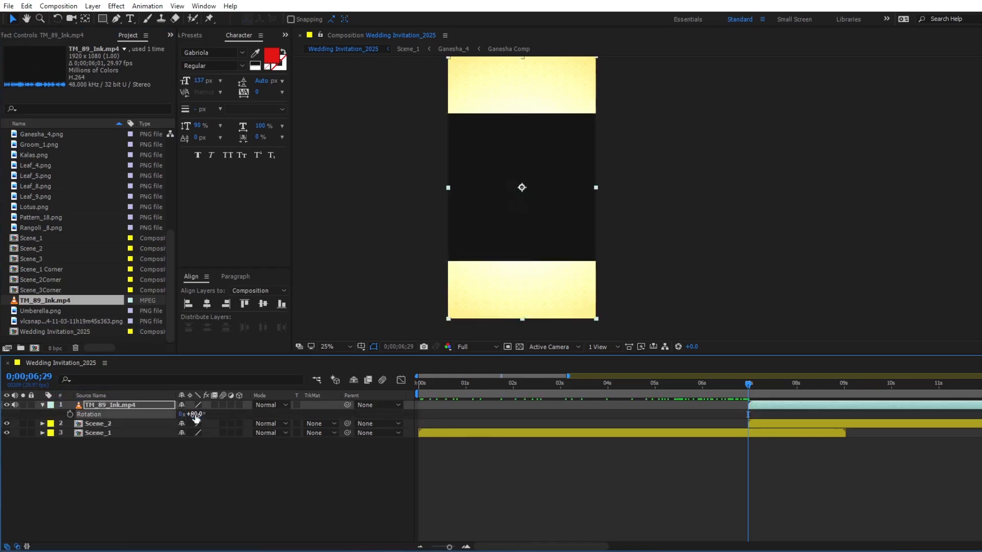
- Time-stretch the TM_89_Ink.mp4 layer to a new duration of about 2 seconds, holding its in-point
{"action": "right_click", "coordinate": [825, 404]}
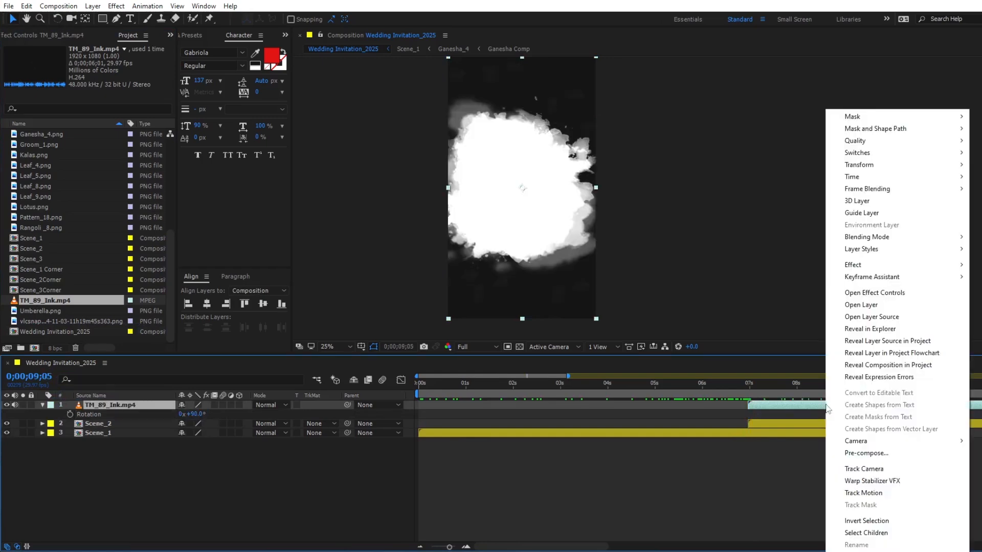
{"action": "mouse_move", "coordinate": [851, 189]}
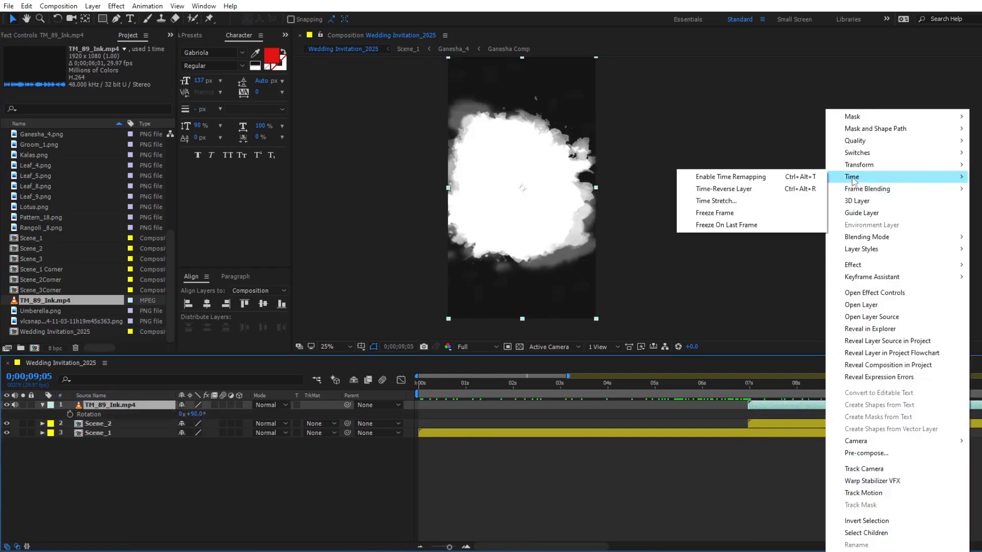
{"action": "left_click", "coordinate": [744, 202]}
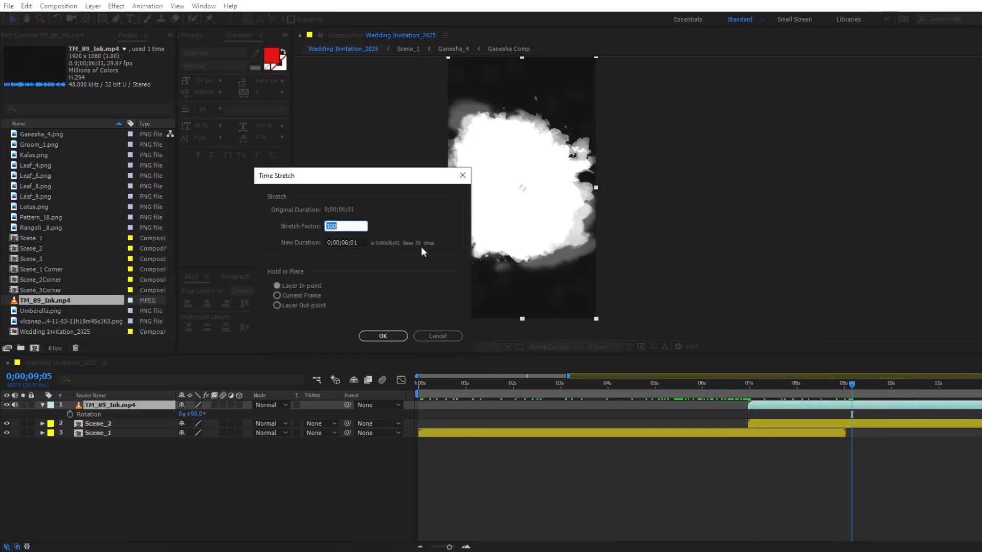
{"action": "left_click", "coordinate": [349, 243]}
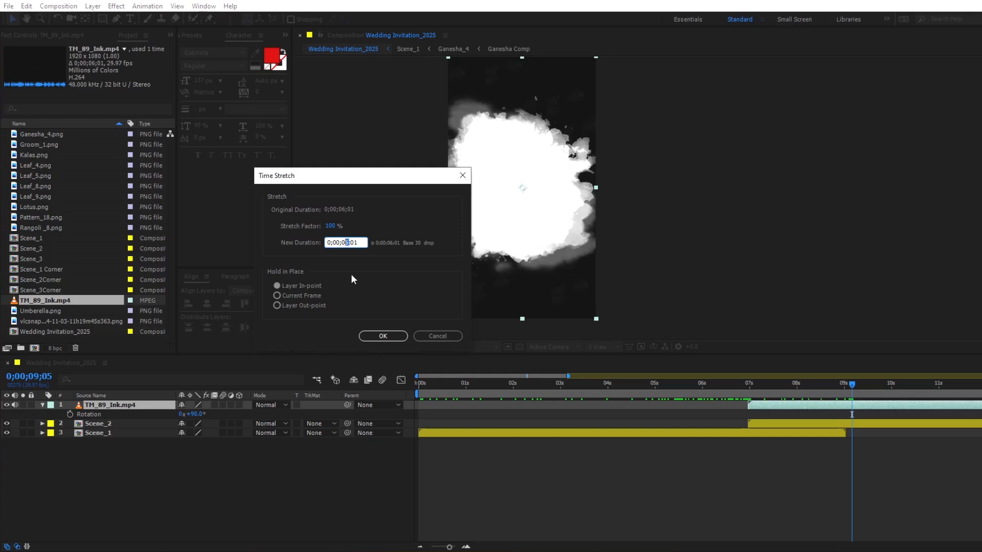
{"action": "type", "text": "2"}
{"action": "key", "text": "Return"}
- Freeze the TM_89_Ink.mp4 layer on its last frame
{"action": "left_click_drag", "start_coordinate": [830, 387], "coordinate": [839, 396]}
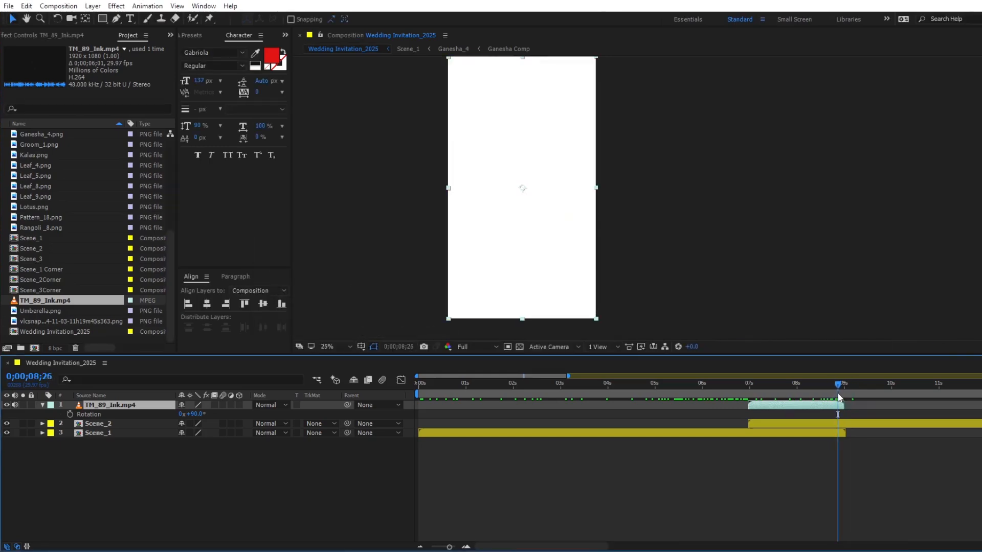
{"action": "right_click", "coordinate": [838, 408]}
{"action": "mouse_move", "coordinate": [872, 178]}
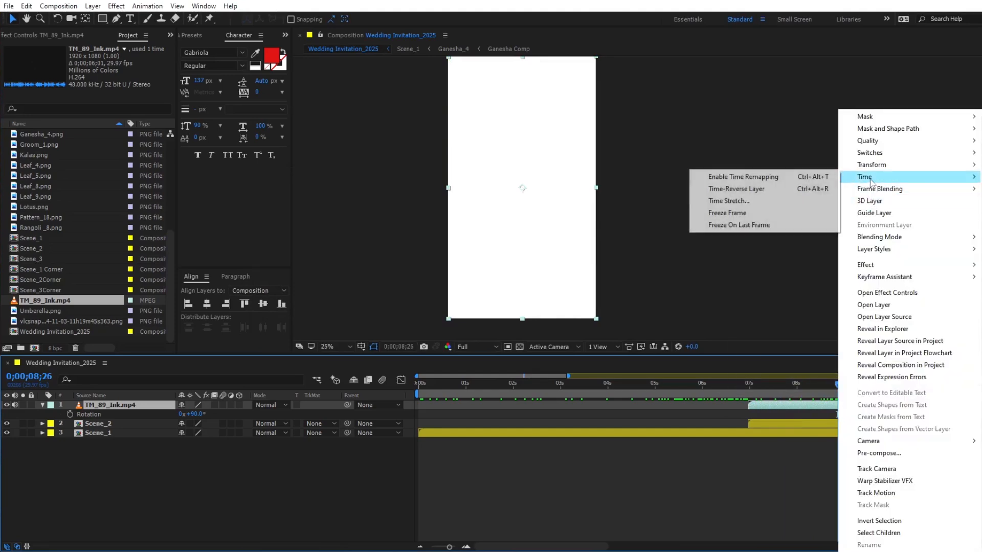
{"action": "left_click", "coordinate": [734, 225]}
- Extend the out-point of the TM_89_Ink.mp4 layer to the end of Scene_2 at 0;00;20;29
{"action": "key", "text": "minus"}
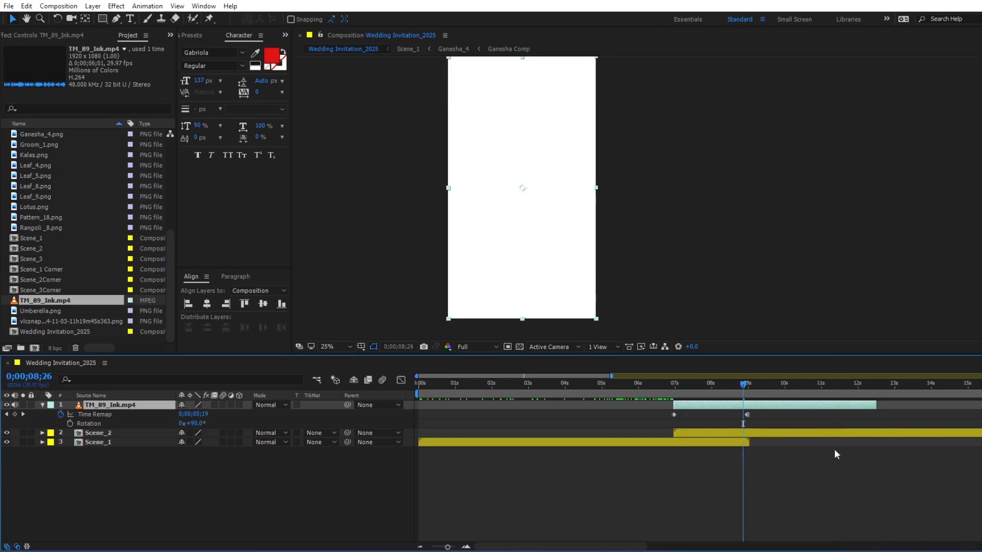
{"action": "key", "text": "minus"}
{"action": "key", "text": "i"}
{"action": "left_click", "coordinate": [882, 434]}
{"action": "key", "text": "o"}
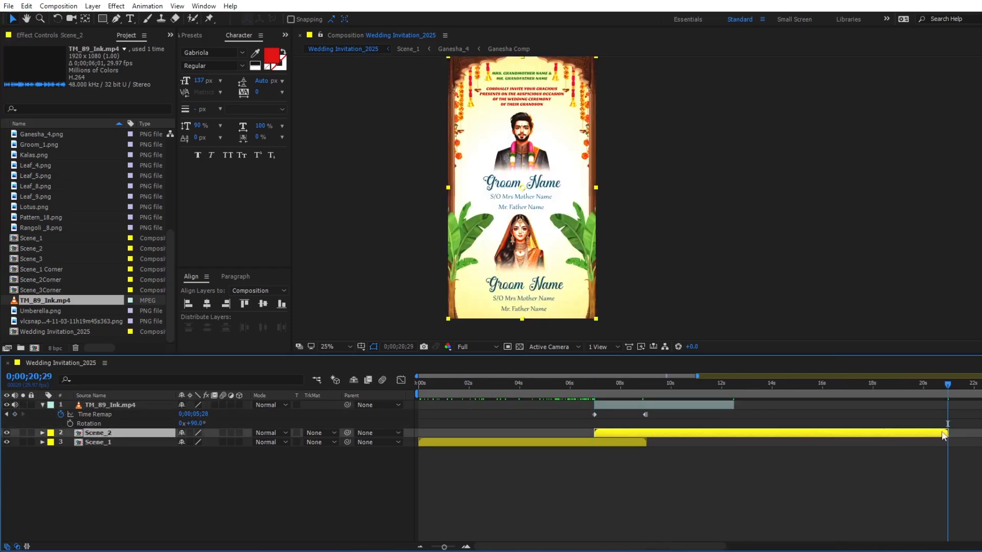
{"action": "left_click", "coordinate": [666, 407]}
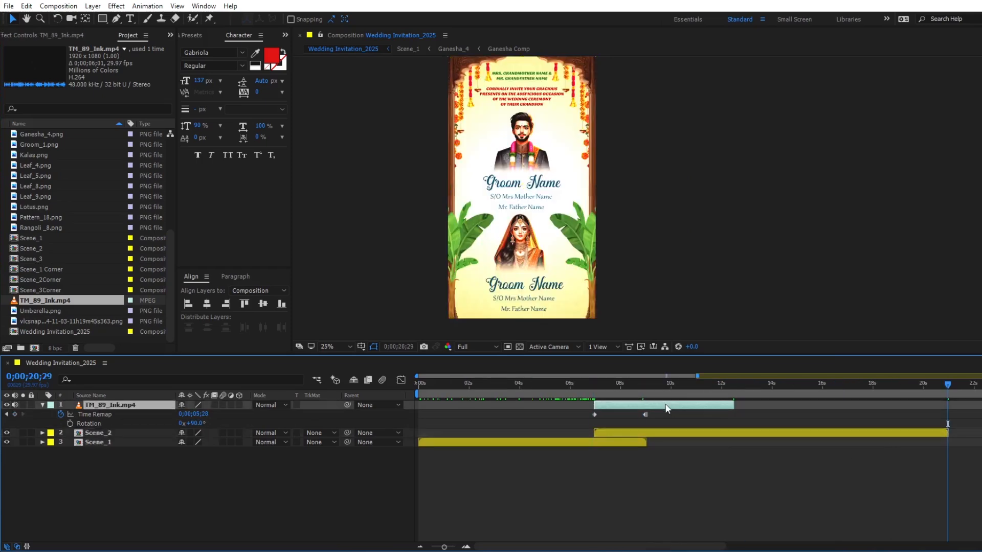
{"action": "key", "text": "alt+bracketright"}
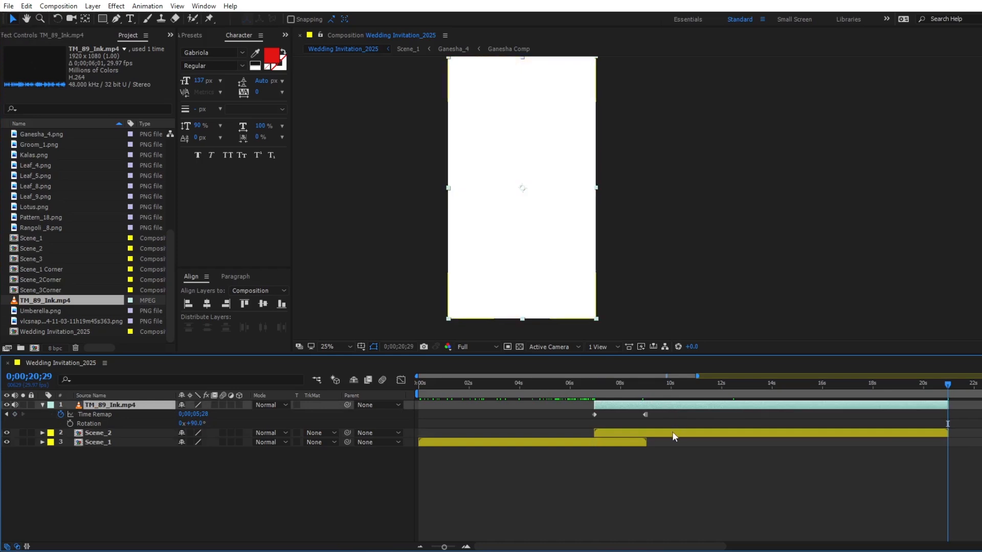
- Set the track matte of Scene_2 to Luma Matte "TM_89_Ink.mp4" and scrub through the scene to check it
{"action": "left_click", "coordinate": [674, 436]}
{"action": "left_click", "coordinate": [334, 433]}
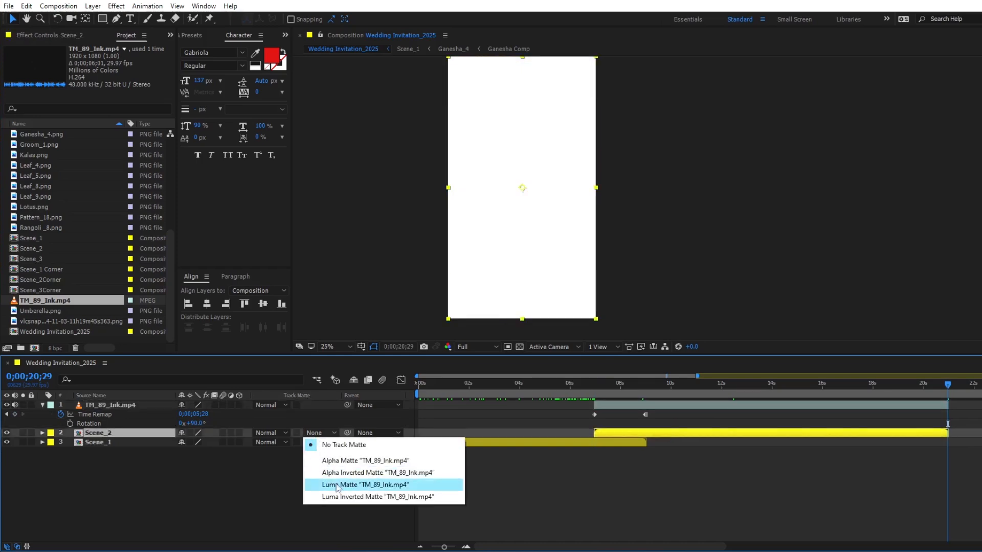
{"action": "left_click", "coordinate": [337, 485]}
{"action": "left_click", "coordinate": [591, 385]}
{"action": "left_click_drag", "start_coordinate": [849, 391], "coordinate": [922, 390]}
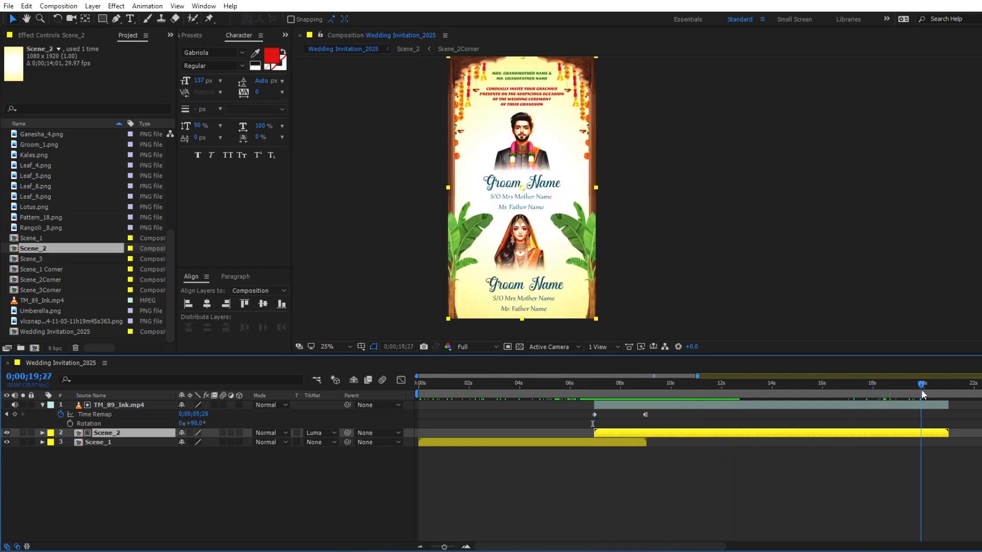
- Duplicate the TM_89_Ink.mp4 and Scene_2 layers together and start the copies at 0;00;19;00
{"action": "key", "text": "="}
{"action": "left_click", "coordinate": [874, 390]}
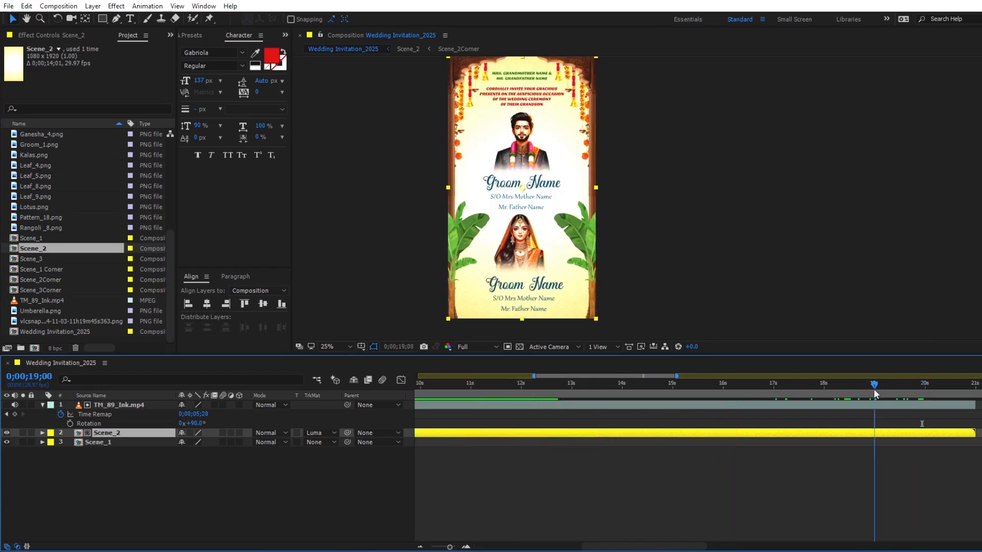
{"action": "left_click", "coordinate": [844, 405]}
{"action": "left_click", "coordinate": [844, 435], "text": "shift"}
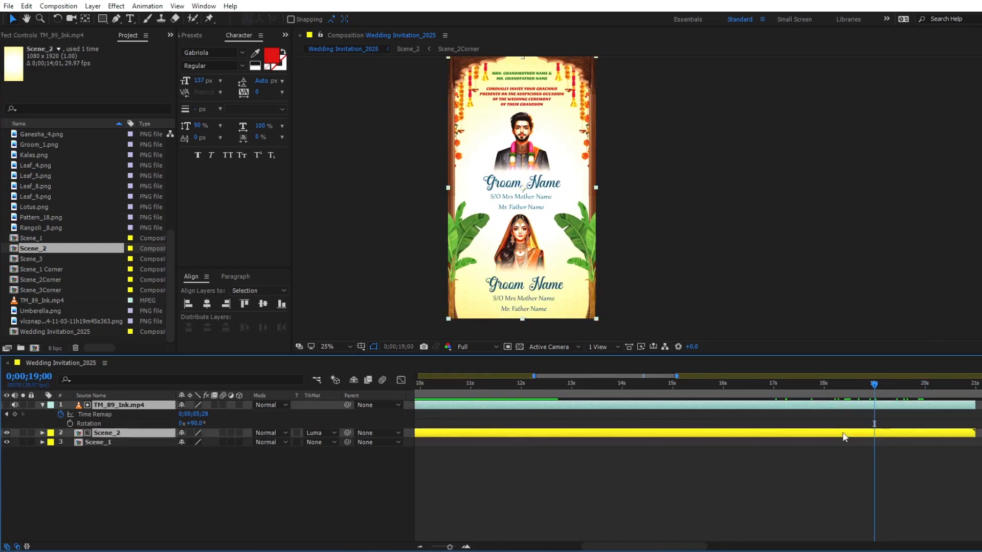
{"action": "key", "text": "u"}
{"action": "key", "text": "ctrl+d"}
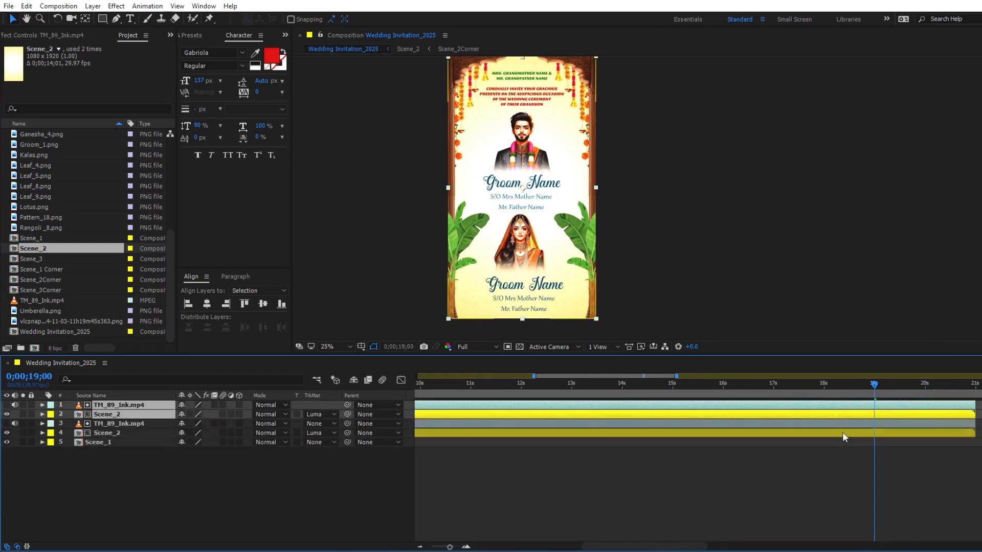
{"action": "key", "text": "["}
{"action": "key", "text": "-"}
{"action": "key", "text": "-"}
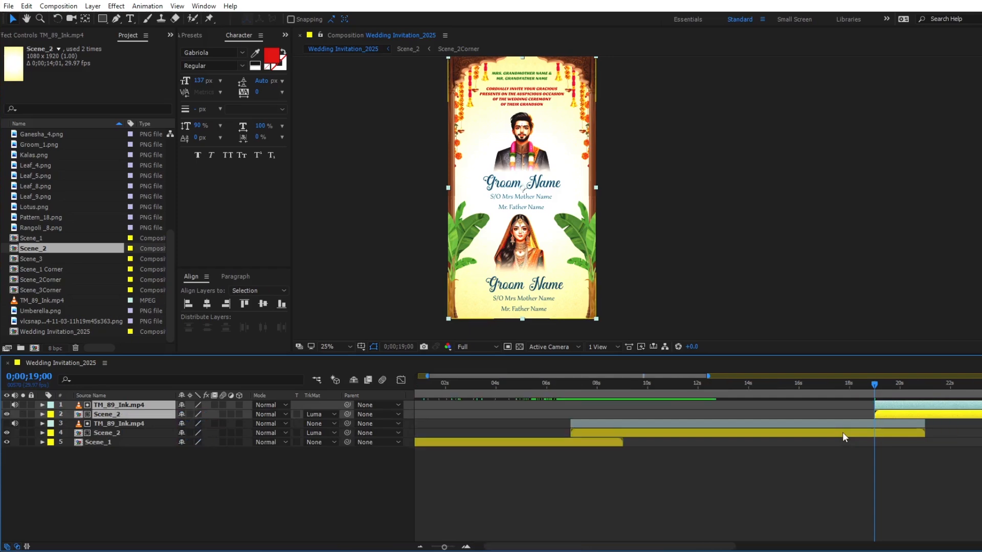
- Replace the duplicated Scene_2 layer with the Scene_3 composition, keeping its luma matte, and preview the invitation from the beginning
{"action": "left_click", "coordinate": [812, 443]}
{"action": "mouse_move", "coordinate": [795, 386]}
{"action": "left_mouse_down"}
{"action": "mouse_move", "coordinate": [817, 388]}
{"action": "mouse_move", "coordinate": [807, 388]}
{"action": "left_mouse_up"}
{"action": "left_click", "coordinate": [808, 415]}
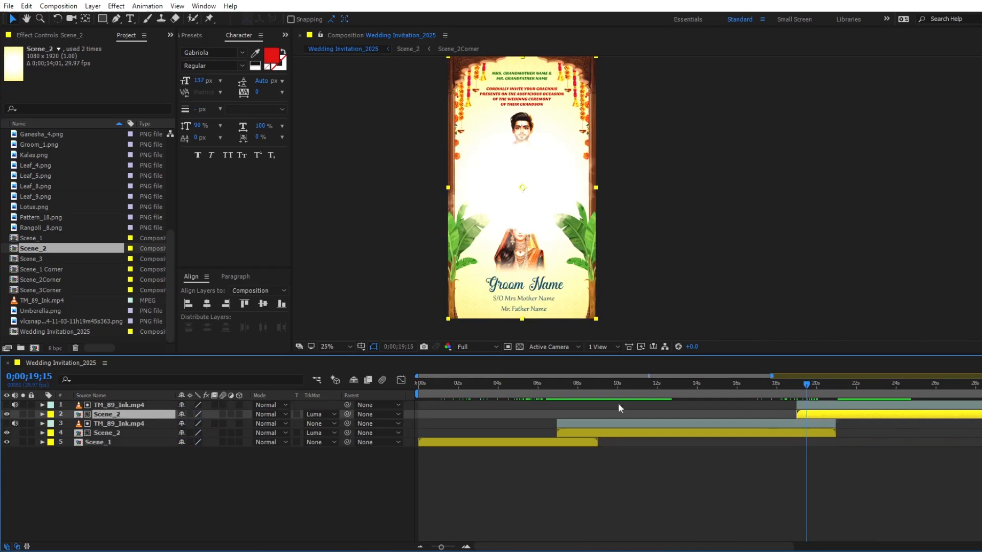
{"action": "left_click", "coordinate": [24, 260]}
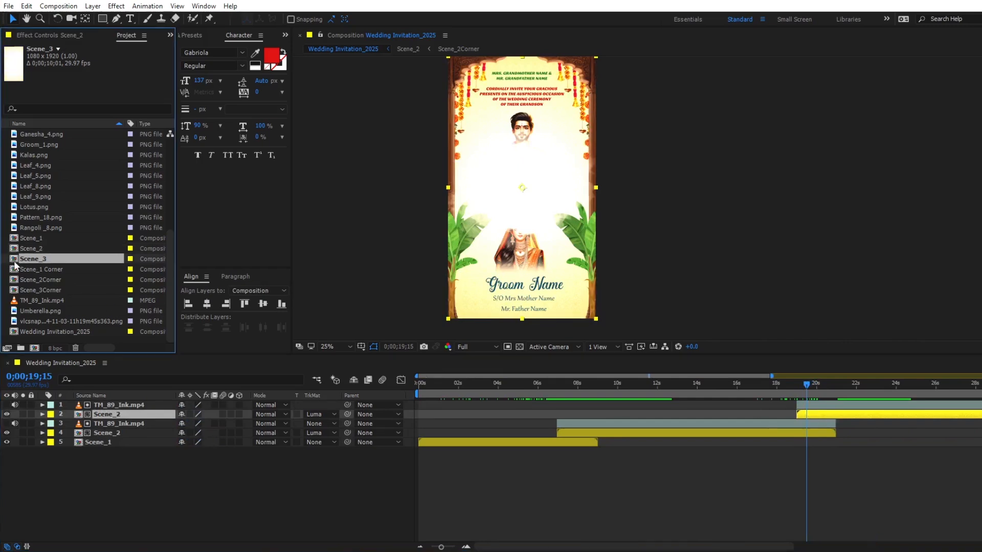
{"action": "left_click_drag", "start_coordinate": [27, 263], "coordinate": [101, 419]}
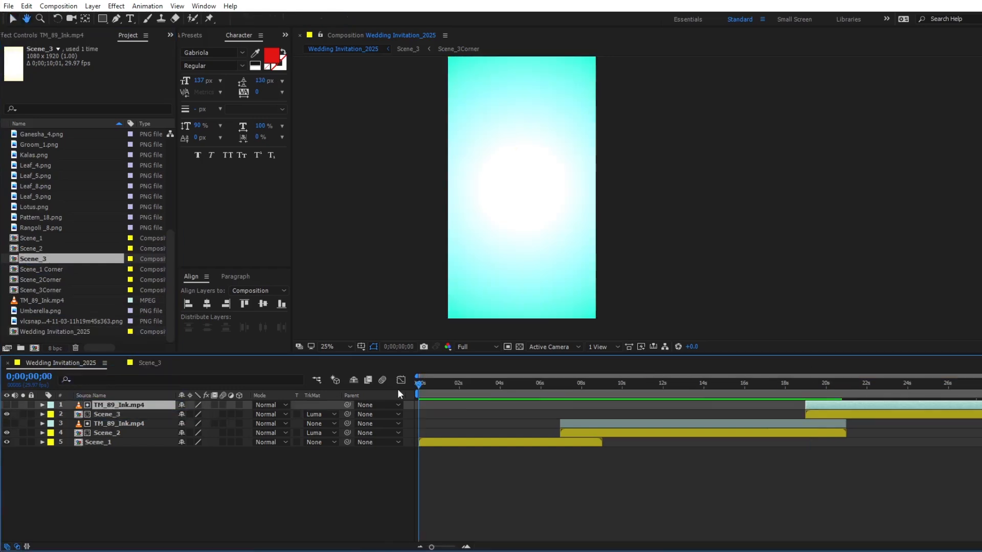
{"action": "key", "text": "space"}
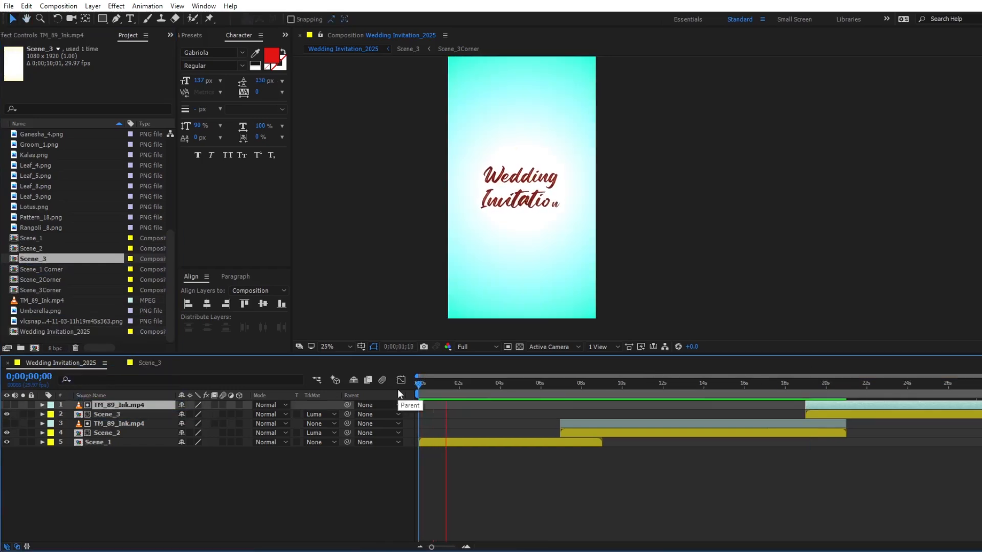